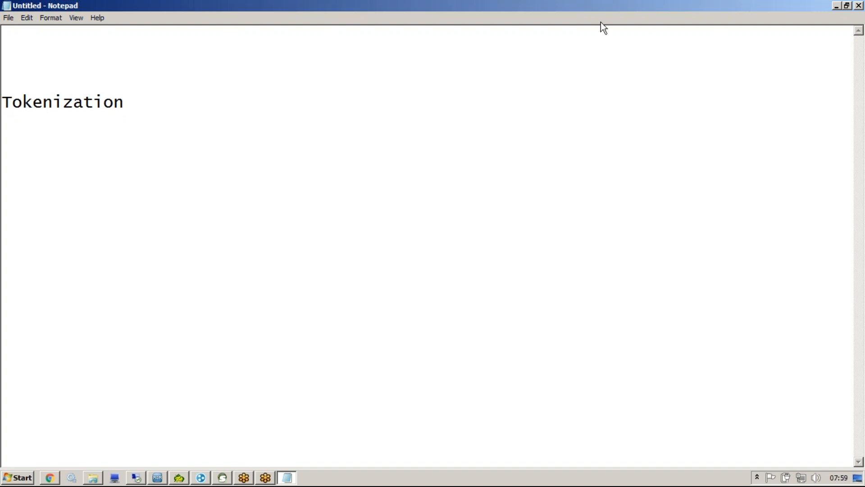
# Step: Add the lines '10 million ....1....' and 'STRP table' below Tokenization in the Notepad notes
pyautogui.click(588, 17)
pyautogui.click(588, 17)
pyautogui.press('Return')
pyautogui.press('Return')
pyautogui.write('10 million ....')
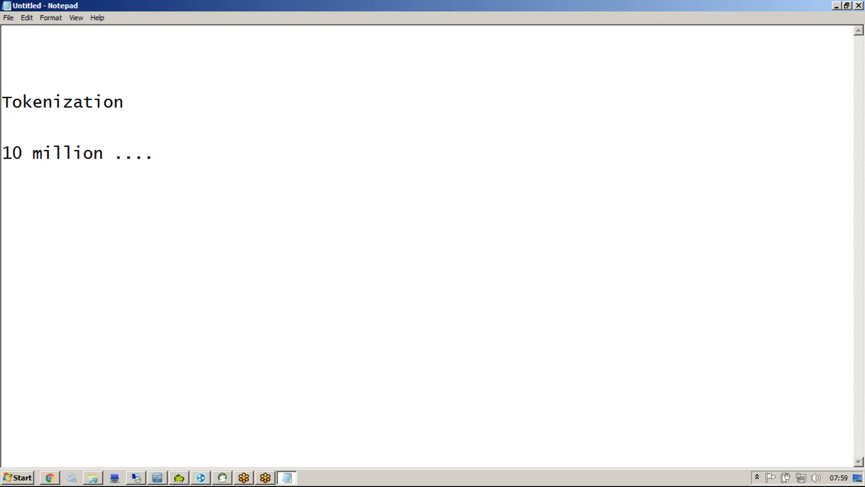
pyautogui.write('1....')
pyautogui.press('Return')
pyautogui.press('Return')
pyautogui.press('Return')
pyautogui.write('STRP table')
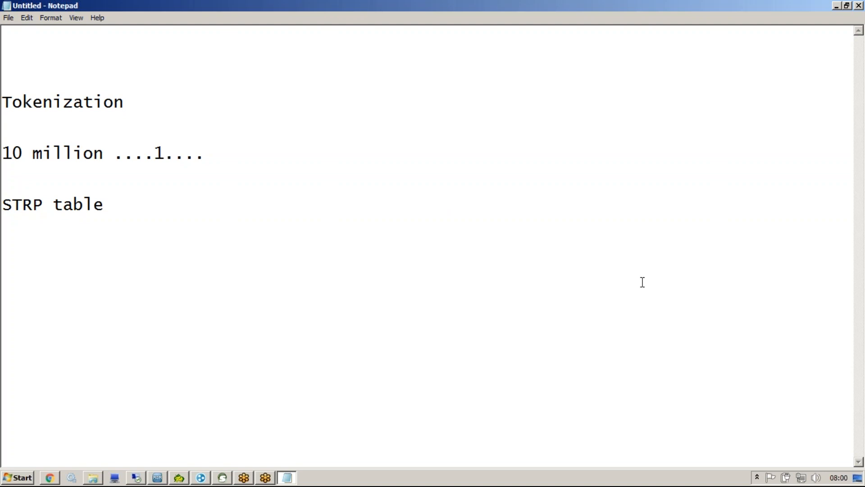
pyautogui.click(857, 208)
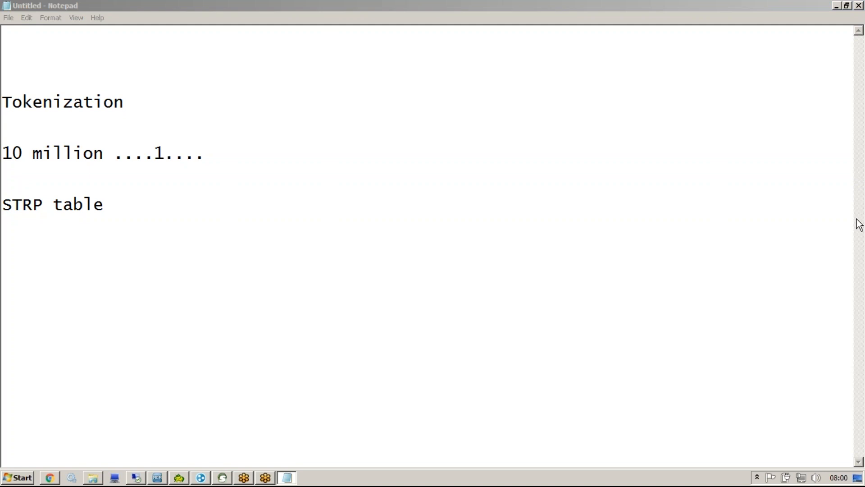
pyautogui.click(259, 205)
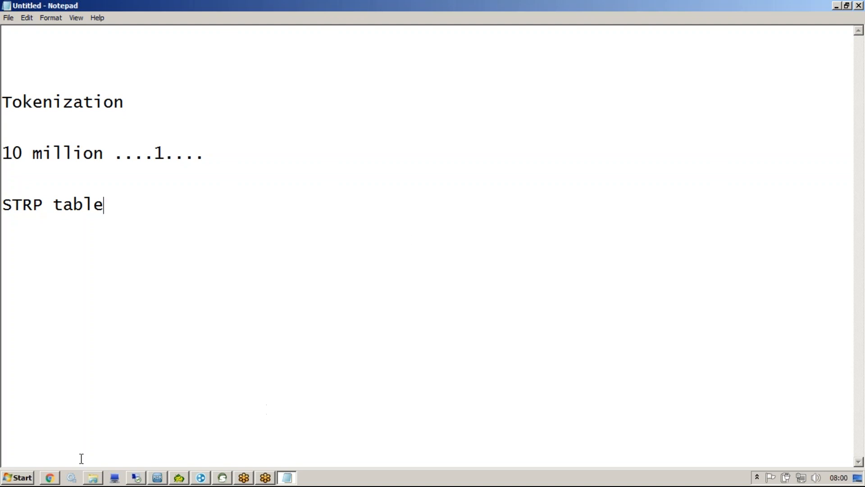
# Step: Open the MDM data model workbook from the Informatica MDM Materials folder
pyautogui.click(94, 477)
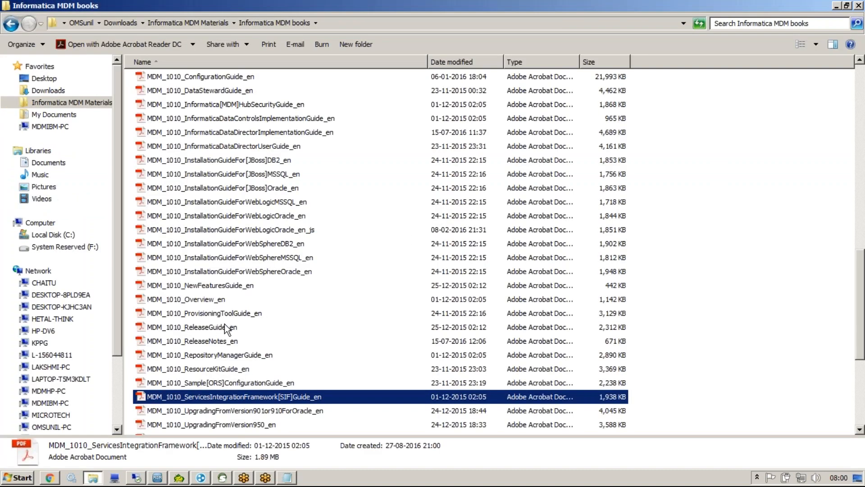
pyautogui.press('BackSpace')
pyautogui.click(206, 372)
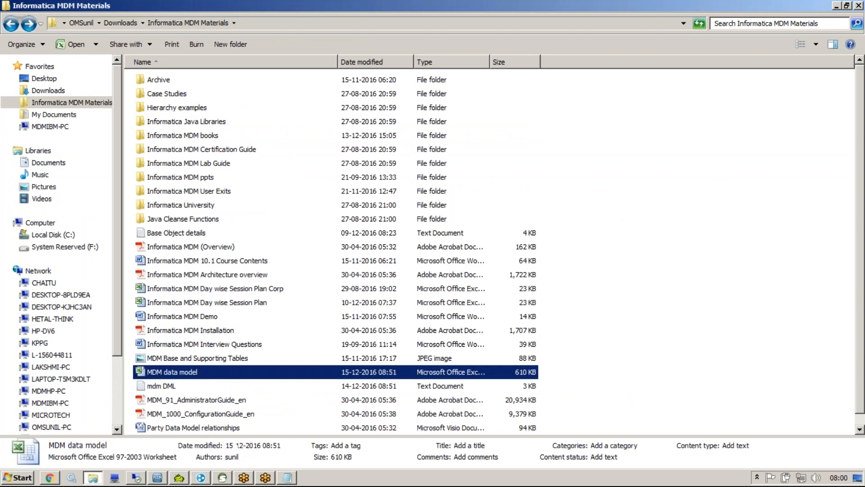
pyautogui.press('Return')
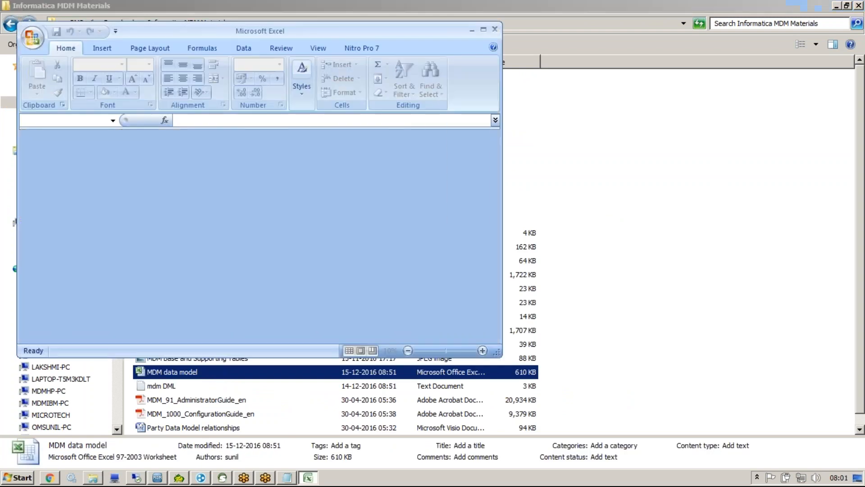
# Step: Maximize Excel and highlight the first match rules' logic and rule set 1's match column names
pyautogui.click(483, 29)
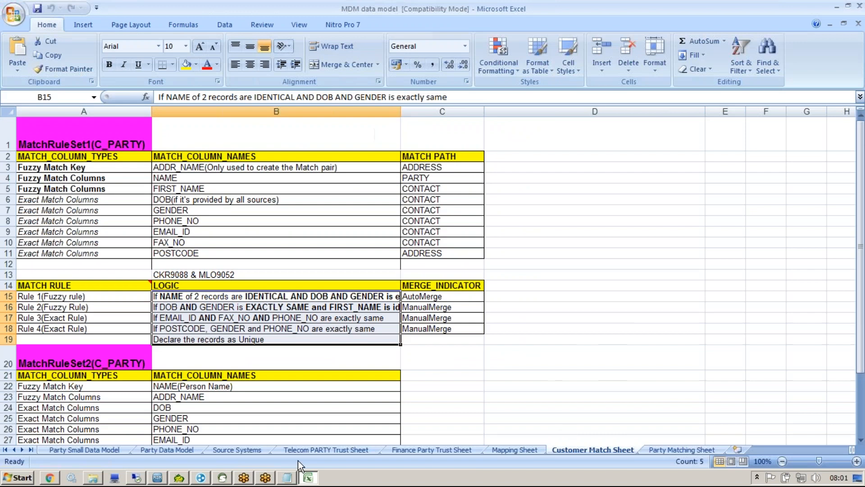
pyautogui.click(332, 353)
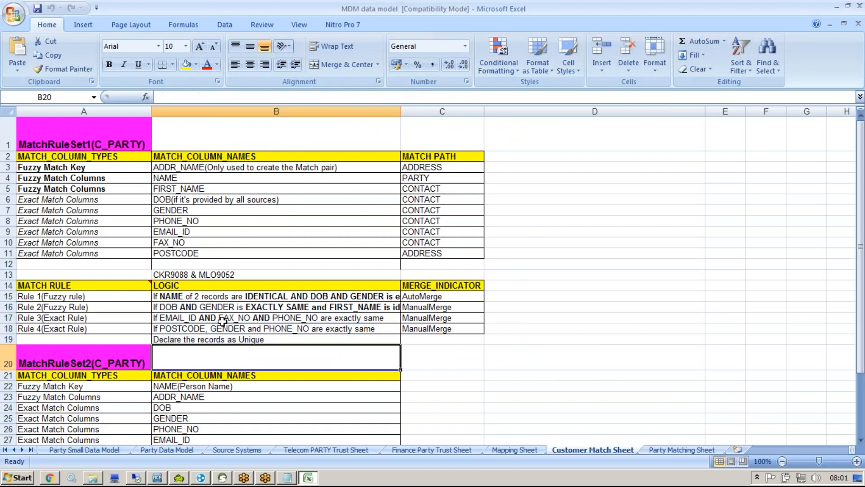
pyautogui.moveTo(194, 301); pyautogui.dragTo(190, 329)
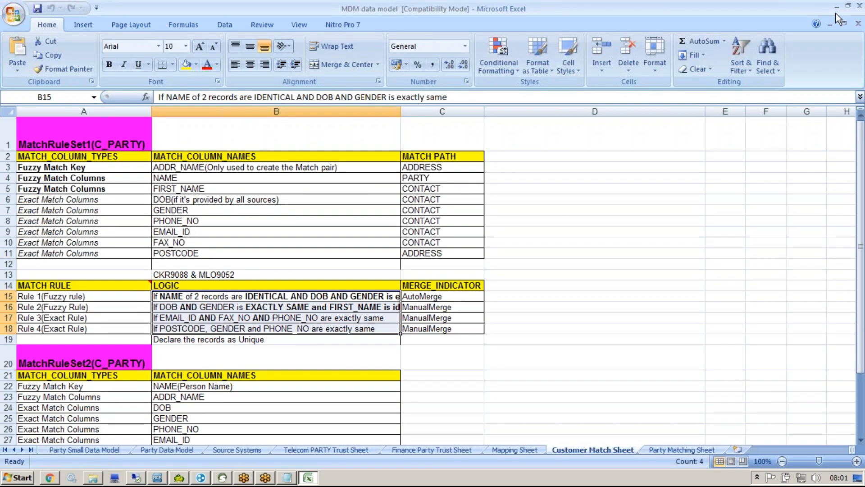
pyautogui.click(844, 27)
pyautogui.click(729, 199)
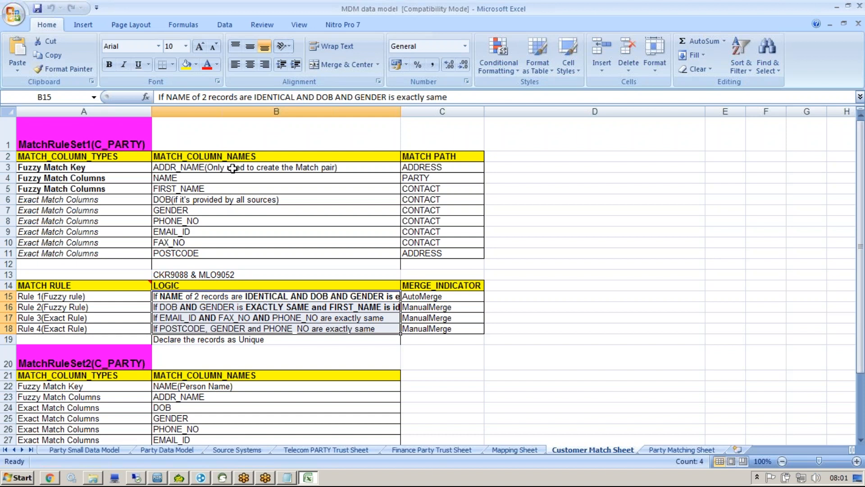
pyautogui.moveTo(209, 170); pyautogui.dragTo(201, 253)
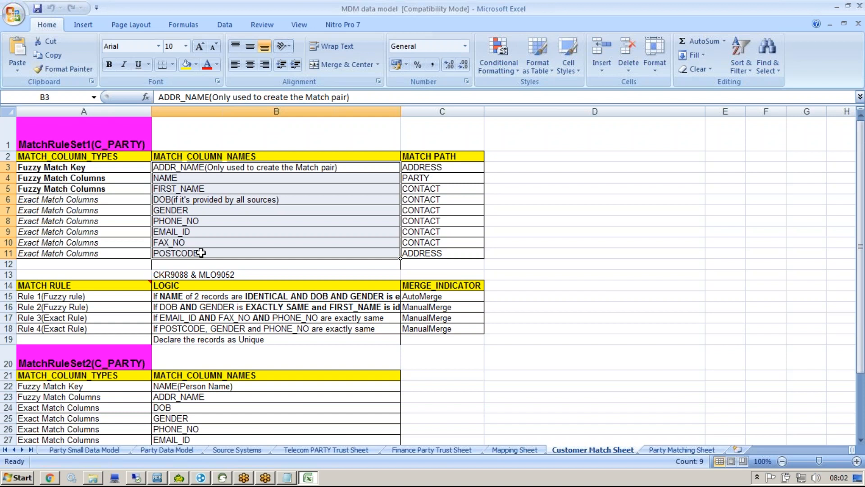
pyautogui.moveTo(188, 297); pyautogui.dragTo(188, 328)
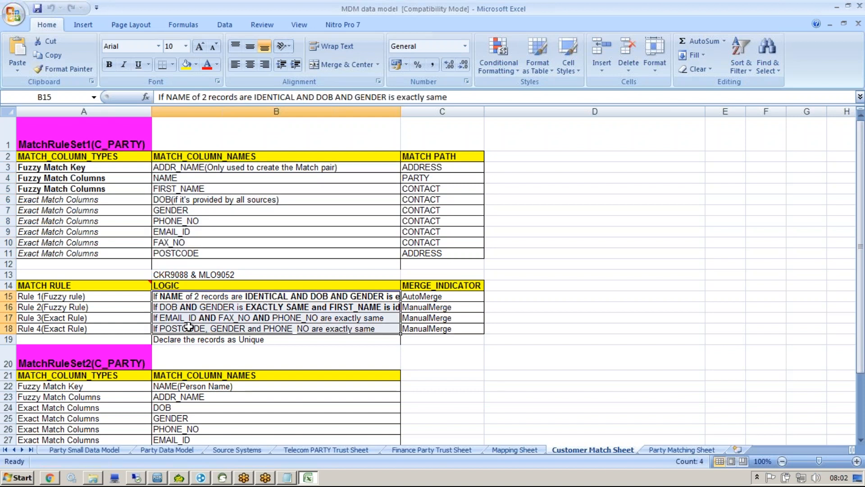
pyautogui.click(684, 450)
pyautogui.click(406, 335)
pyautogui.moveTo(862, 132); pyautogui.dragTo(861, 150)
pyautogui.click(219, 221)
pyautogui.moveTo(219, 221); pyautogui.dragTo(216, 361)
pyautogui.moveTo(70, 368); pyautogui.dragTo(49, 224)
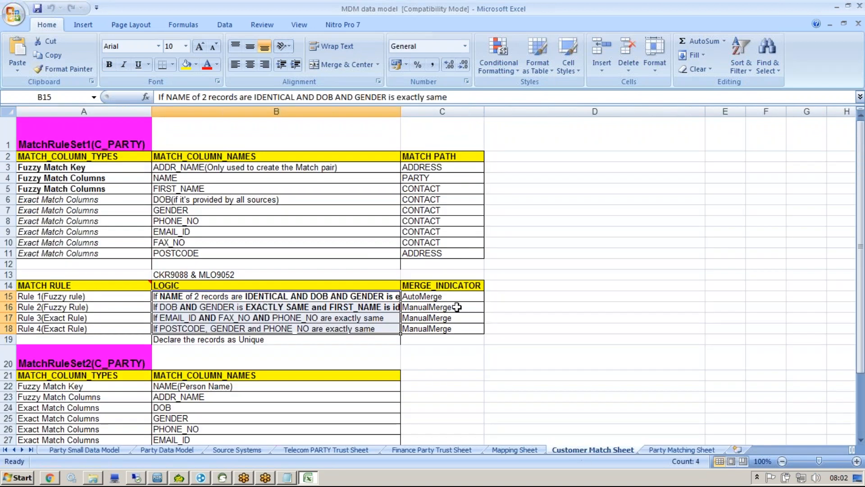
pyautogui.click(455, 297)
pyautogui.click(392, 298)
pyautogui.moveTo(392, 298); pyautogui.dragTo(388, 324)
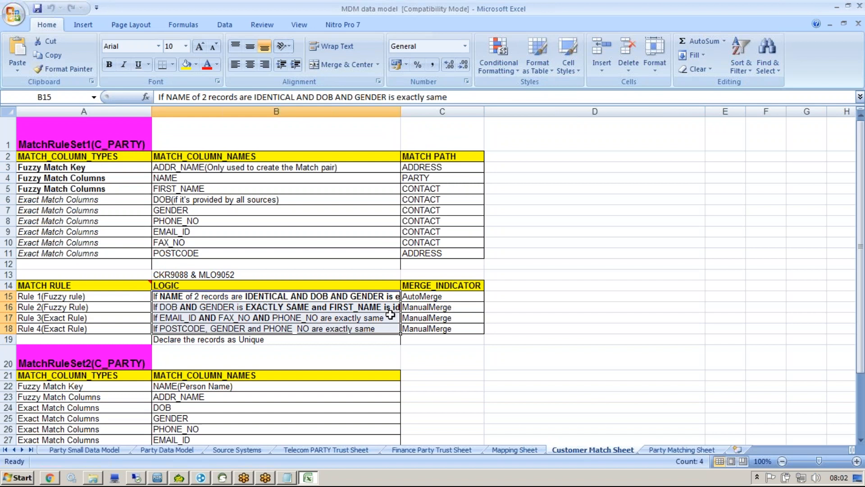
pyautogui.click(359, 329)
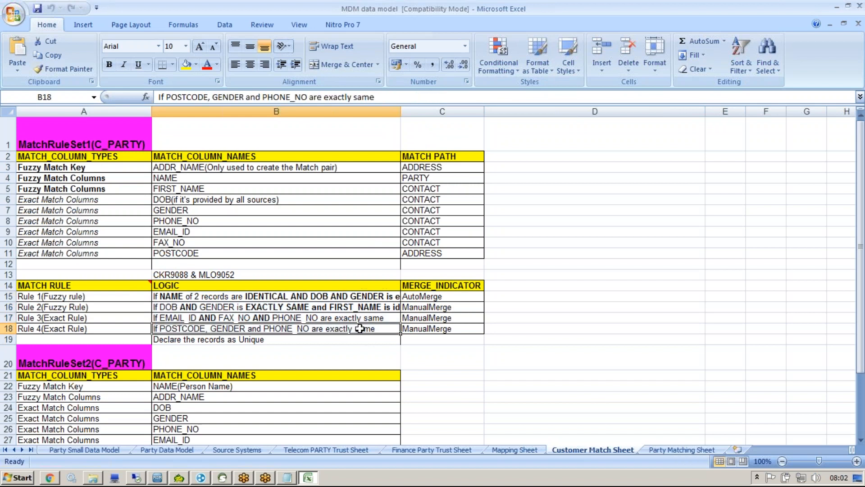
pyautogui.click(365, 296)
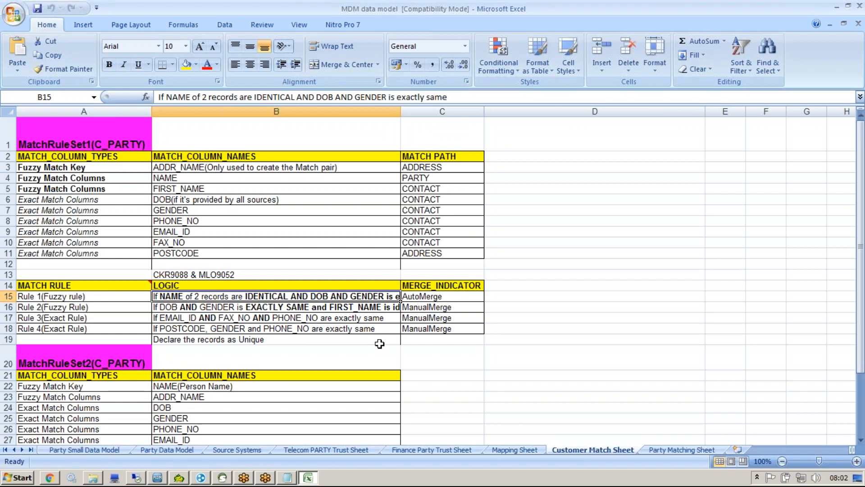
pyautogui.click(274, 307)
pyautogui.click(275, 317)
pyautogui.click(277, 328)
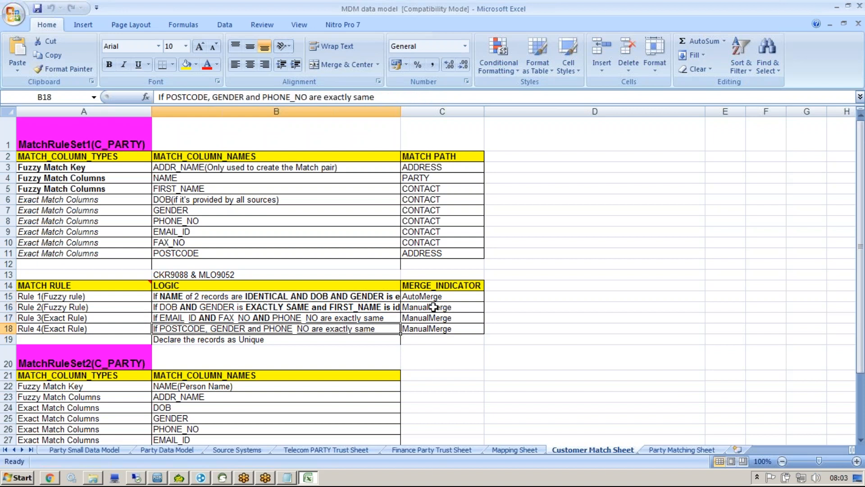
pyautogui.click(496, 296)
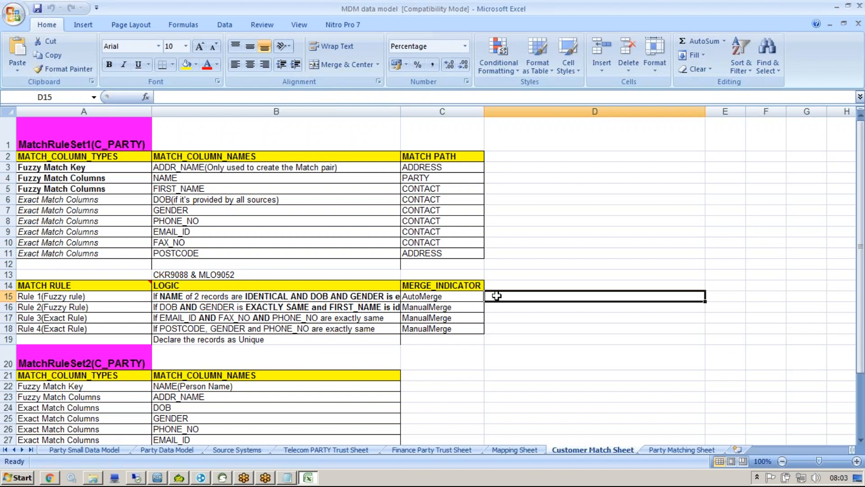
pyautogui.moveTo(366, 296); pyautogui.dragTo(500, 294)
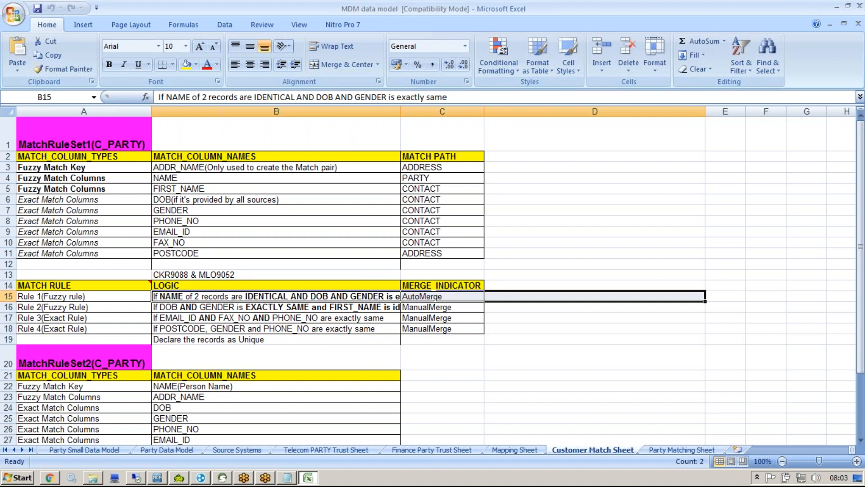
pyautogui.click(392, 308)
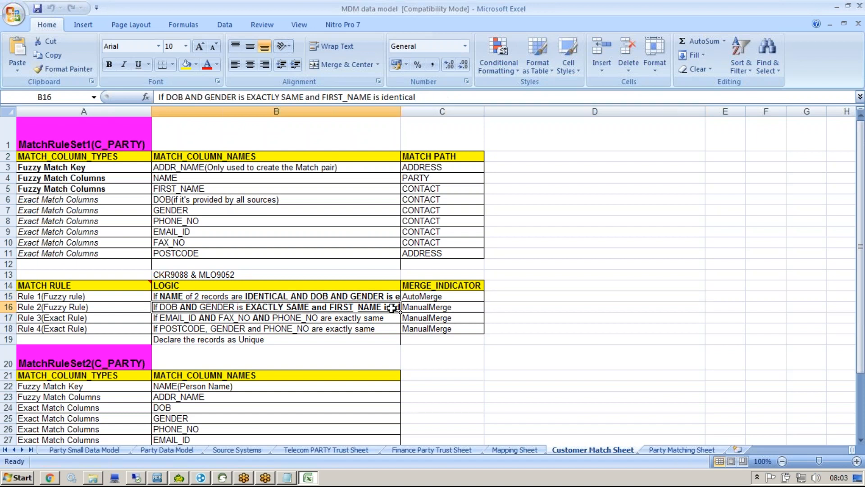
pyautogui.click(389, 318)
pyautogui.click(386, 330)
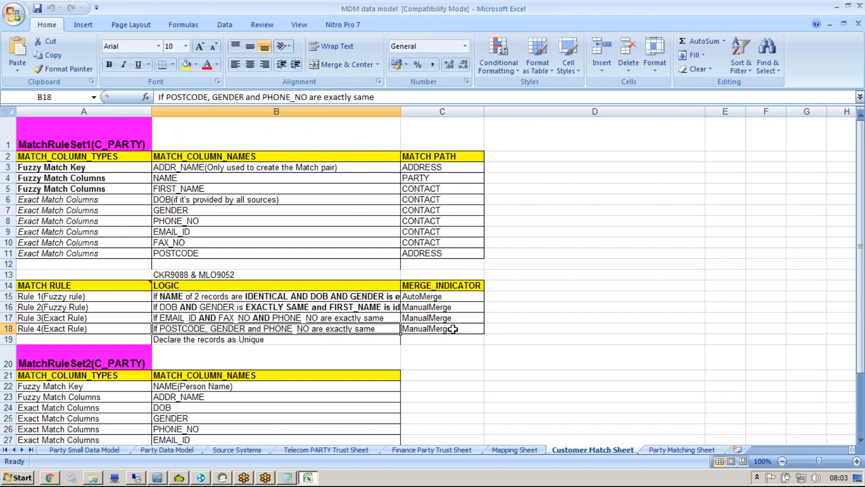
pyautogui.click(542, 324)
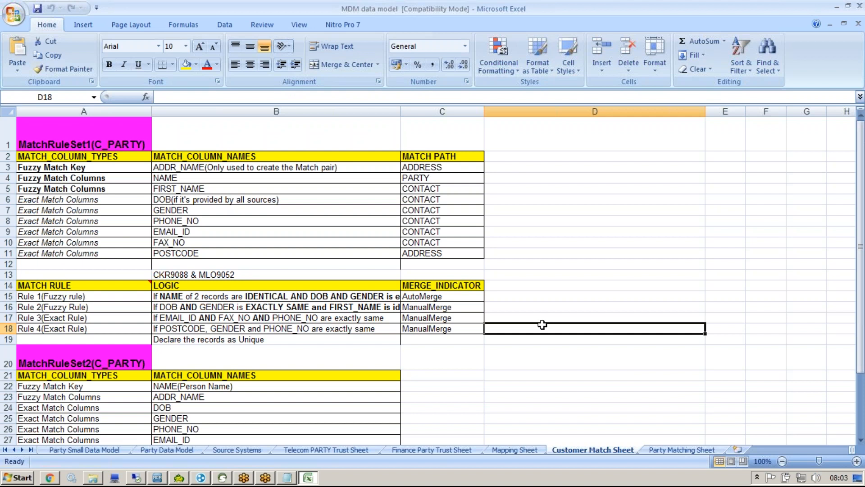
# Step: Type the note '1 % match' in D18 and enter 80% in D15
pyautogui.write('1')
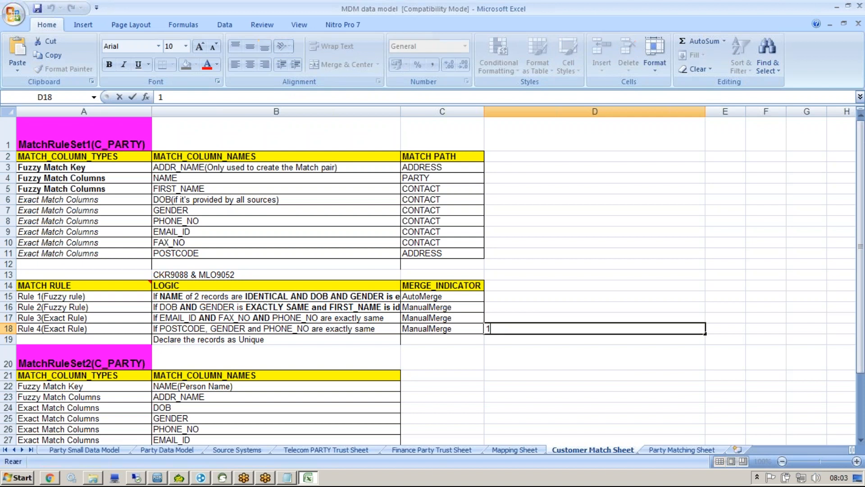
pyautogui.write(' % match')
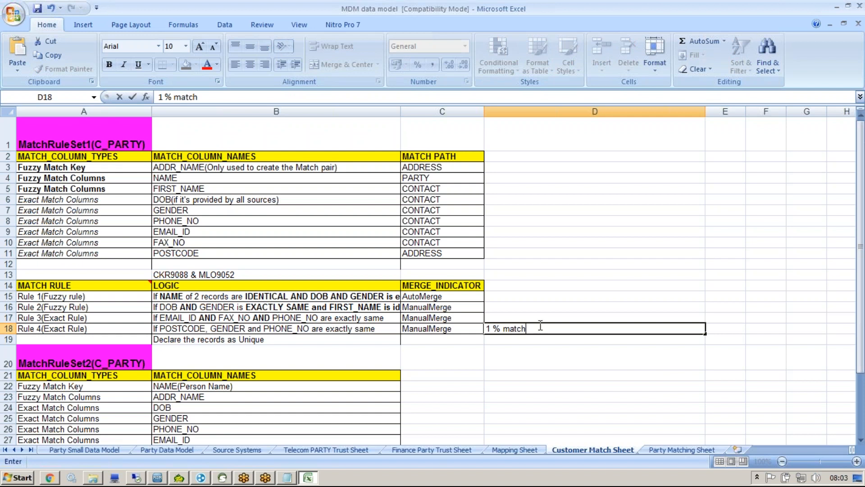
pyautogui.click(514, 297)
pyautogui.write('20')
pyautogui.press('BackSpace')
pyautogui.press('BackSpace')
pyautogui.write('80')
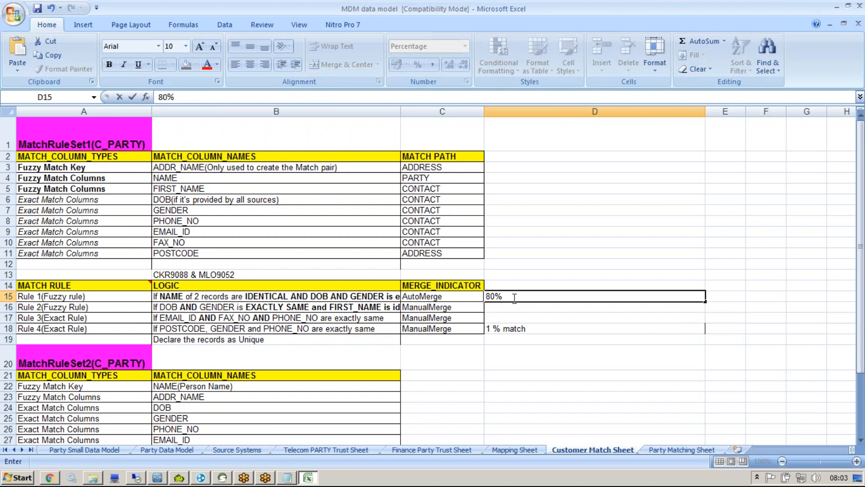
pyautogui.press('Return')
# Step: Recheck the D18 note and change D15's value to 1%
pyautogui.click(524, 317)
pyautogui.click(524, 328)
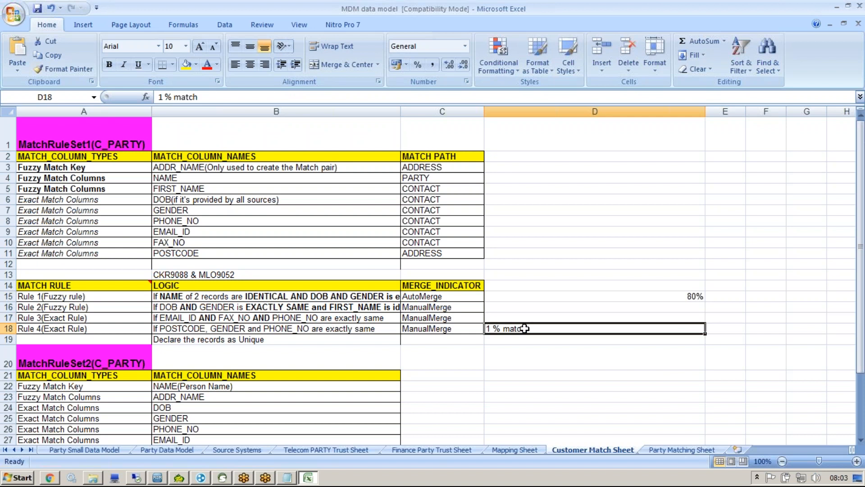
pyautogui.click(510, 298)
pyautogui.click(629, 323)
pyautogui.click(585, 296)
pyautogui.write('1')
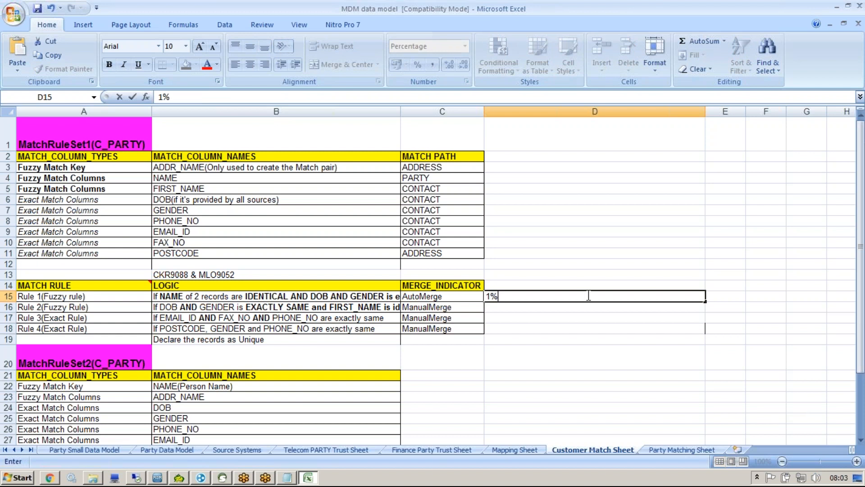
pyautogui.press('Return')
pyautogui.click(535, 294)
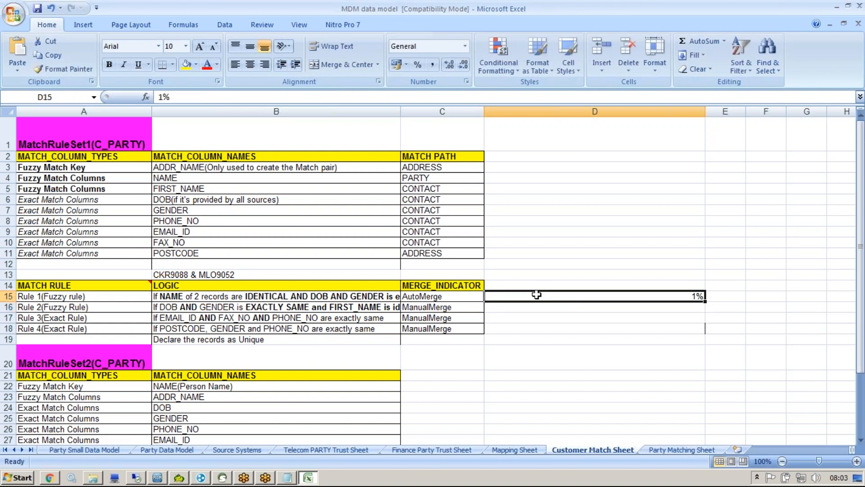
# Step: Select cells D15:D18 and clear the 1% value
pyautogui.moveTo(318, 309); pyautogui.dragTo(318, 328)
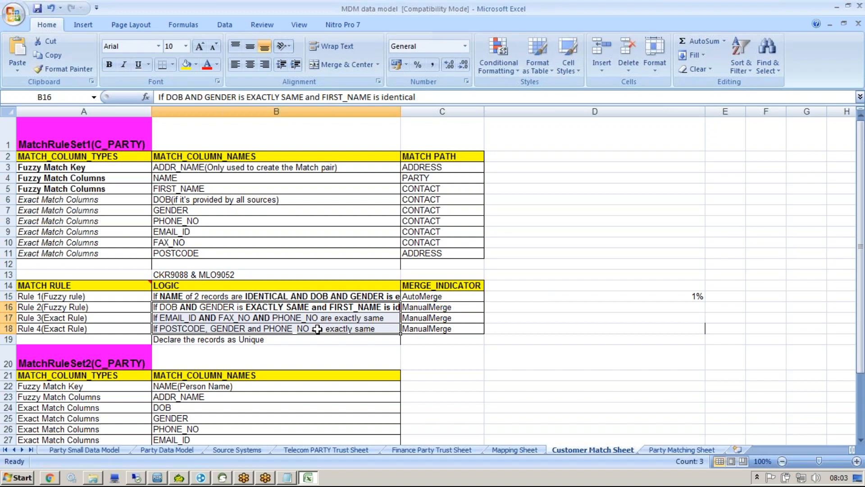
pyautogui.moveTo(653, 299); pyautogui.dragTo(650, 327)
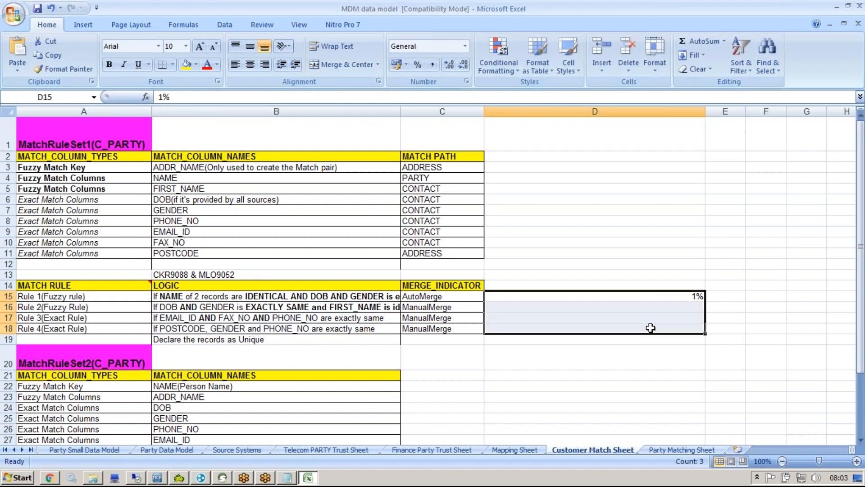
pyautogui.press('Delete')
pyautogui.click(598, 314)
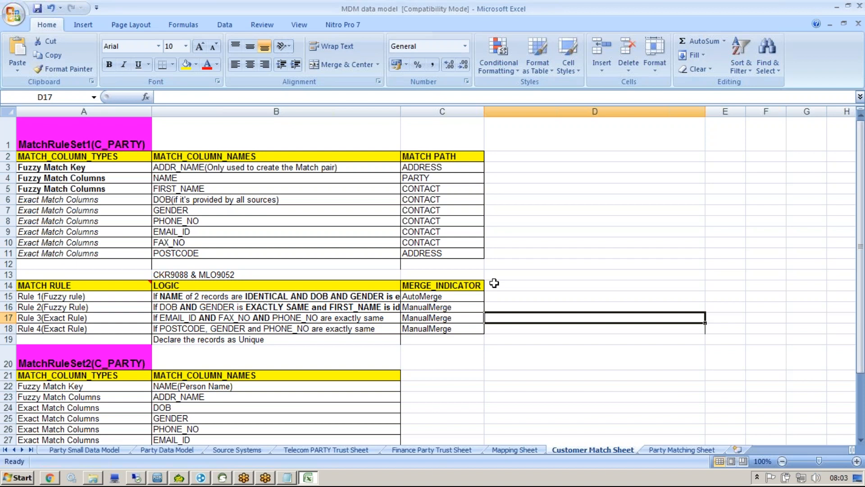
# Step: Highlight the word Fuzzy in the Rule 1 cell A15, then start a new Notepad line below STRP table
pyautogui.doubleClick(46, 296)
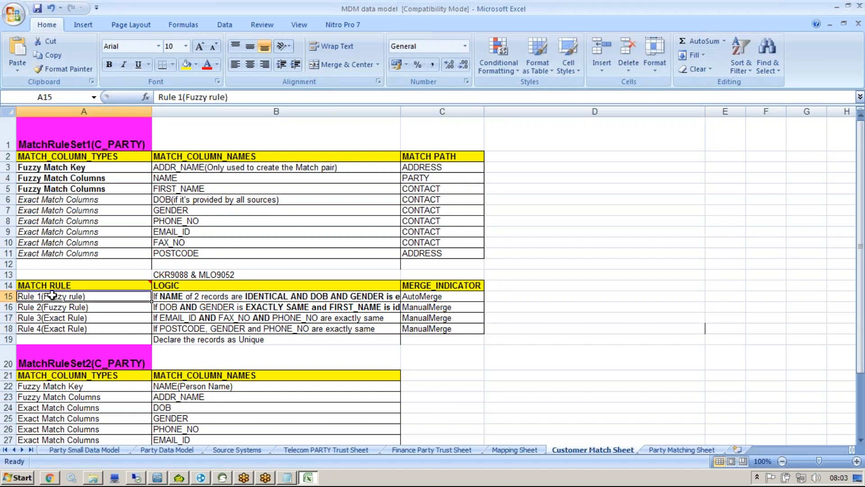
pyautogui.moveTo(46, 296); pyautogui.dragTo(69, 296)
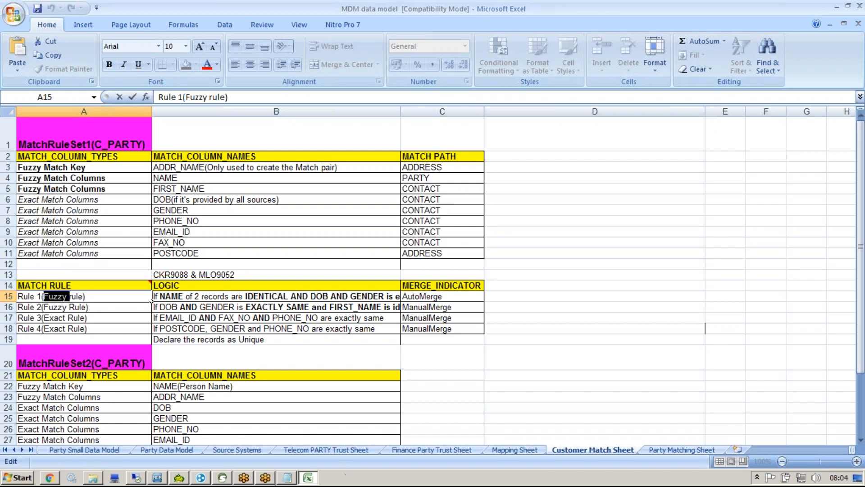
pyautogui.click(287, 477)
pyautogui.press('Return')
pyautogui.press('Return')
pyautogui.press('Return')
pyautogui.press('Return')
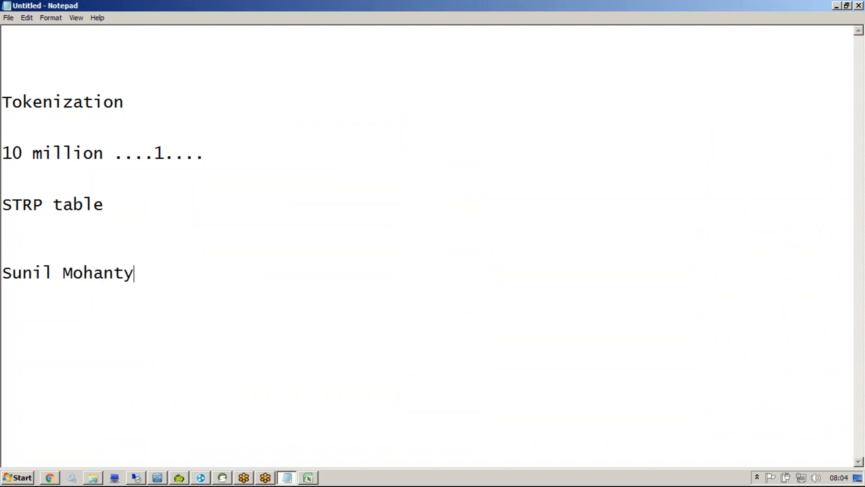
# Step: Type three name-order variants of a sample person's name on separate lines
pyautogui.press('Return')
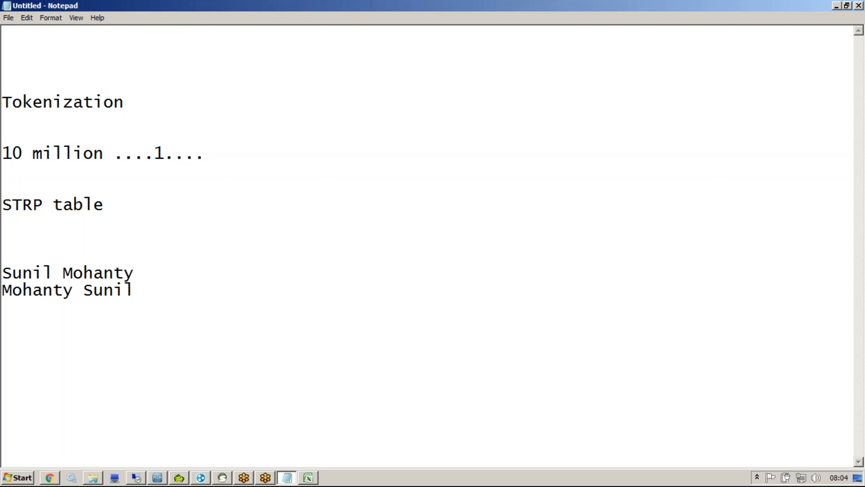
pyautogui.press('Return')
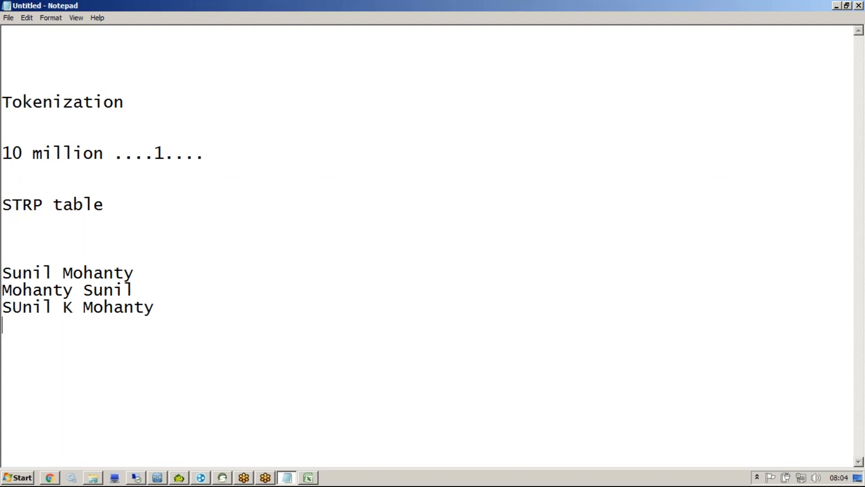
# Step: Add the line 'Fuzzy or Similar or Proabilistic Match' and return to Excel
pyautogui.press('Return')
pyautogui.press('Return')
pyautogui.write('Fuzzy or Si')
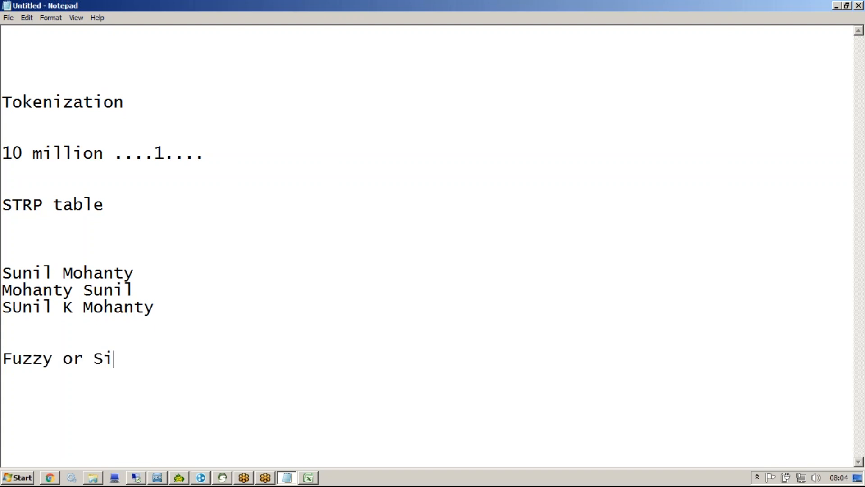
pyautogui.write('milar or ')
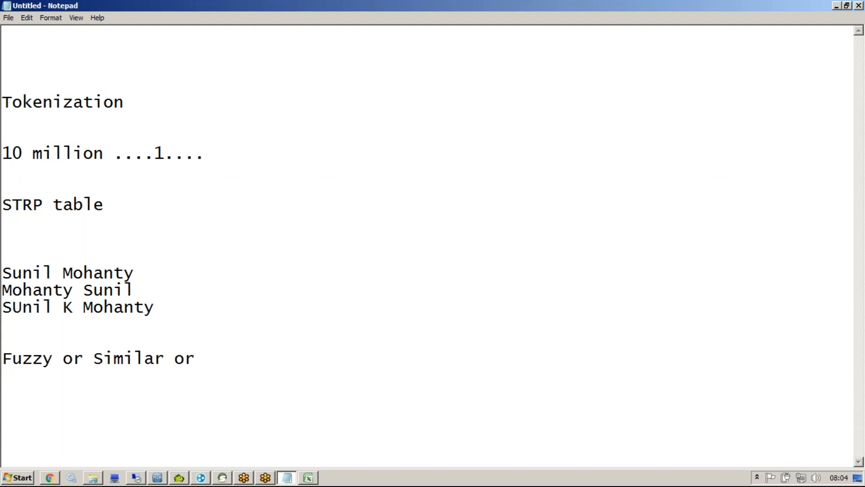
pyautogui.write('Proabilistic Ma')
pyautogui.press('BackSpace')
pyautogui.write('Match')
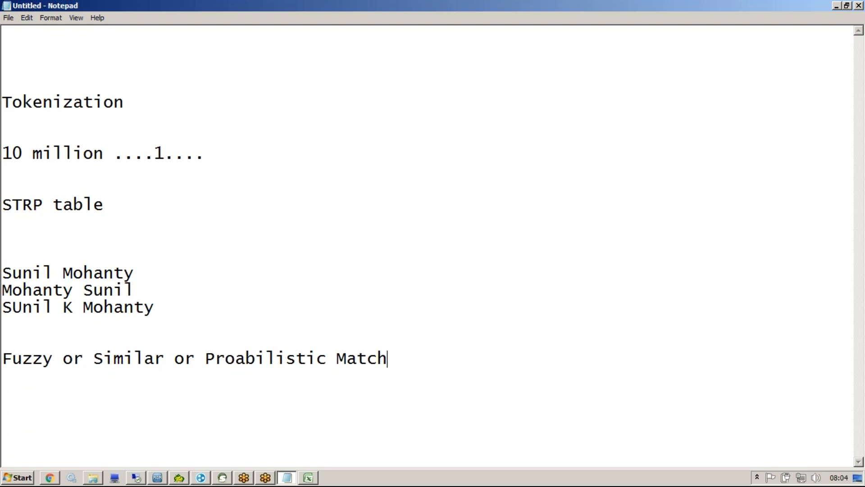
pyautogui.click(308, 478)
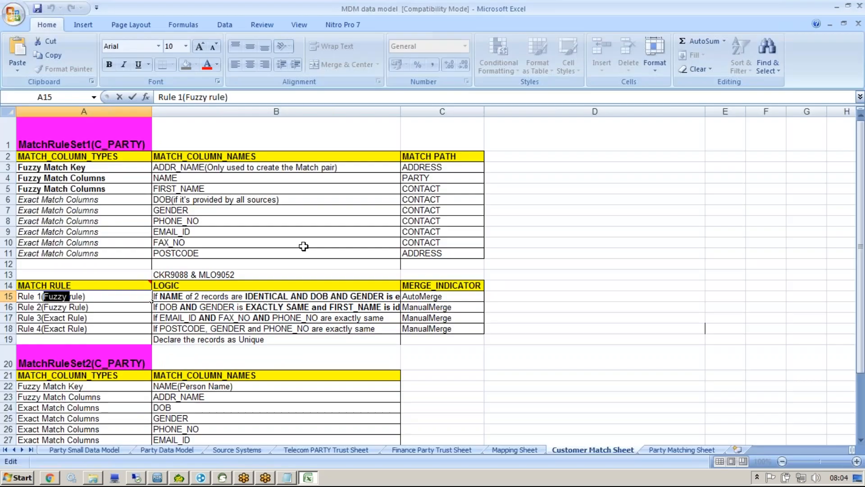
# Step: Highlight match columns B3:B11, the ADDR_NAME fuzzy match key, and its match-pair note
pyautogui.moveTo(202, 163); pyautogui.dragTo(198, 253)
pyautogui.moveTo(179, 167); pyautogui.dragTo(188, 253)
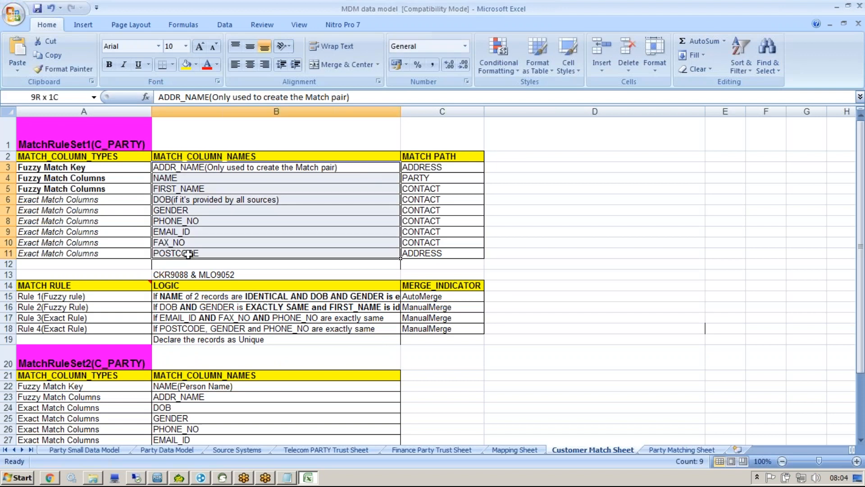
pyautogui.click(176, 164)
pyautogui.moveTo(176, 165); pyautogui.dragTo(188, 252)
pyautogui.click(18, 169)
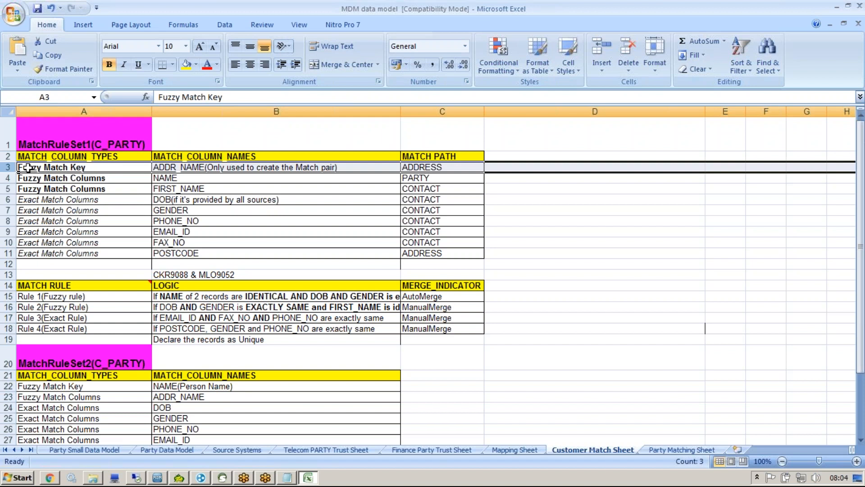
pyautogui.doubleClick(206, 167)
pyautogui.doubleClick(206, 167)
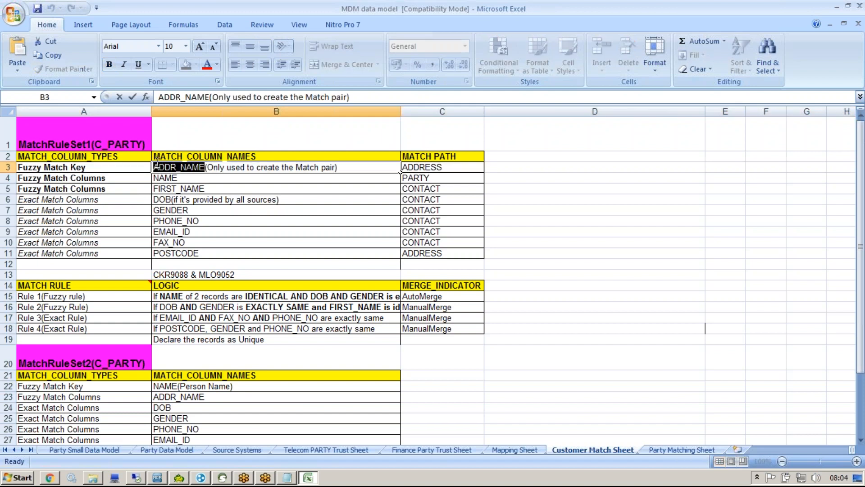
pyautogui.click(81, 167)
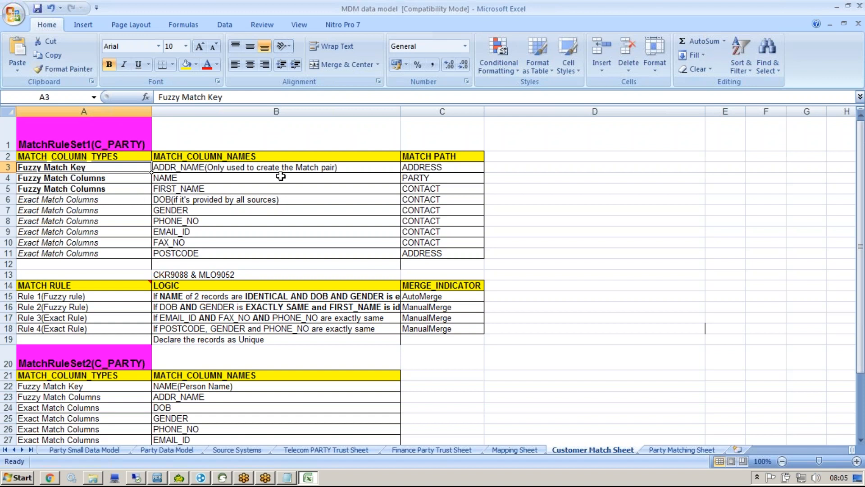
pyautogui.doubleClick(224, 166)
pyautogui.moveTo(206, 167); pyautogui.dragTo(339, 167)
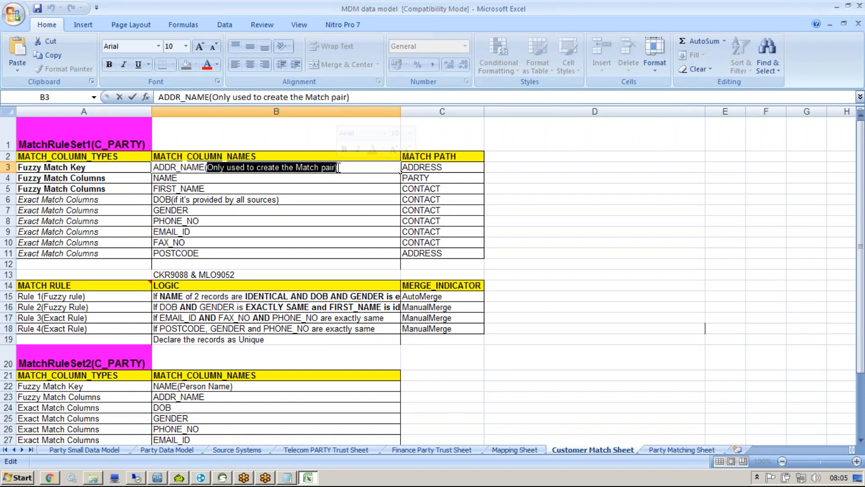
pyautogui.click(132, 167)
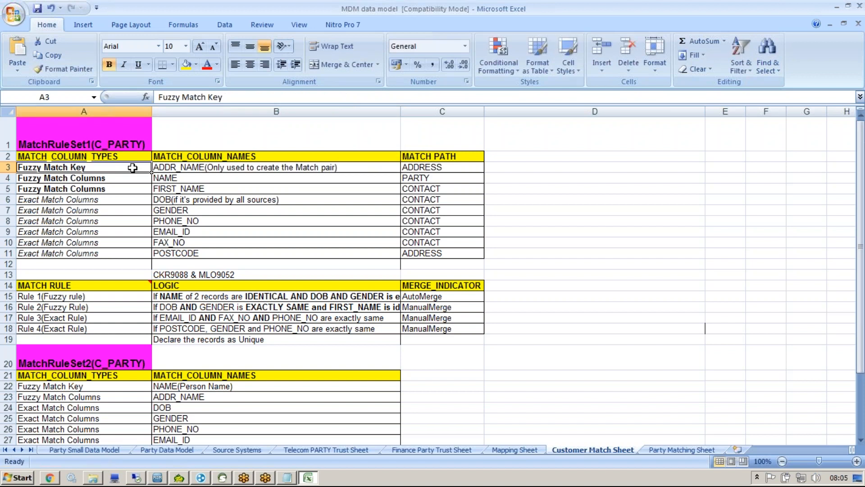
# Step: Highlight the match types A4:A11, stressing 'Match Key' in A3 and 'Match Columns' in A4
pyautogui.click(75, 179)
pyautogui.moveTo(75, 179); pyautogui.dragTo(76, 253)
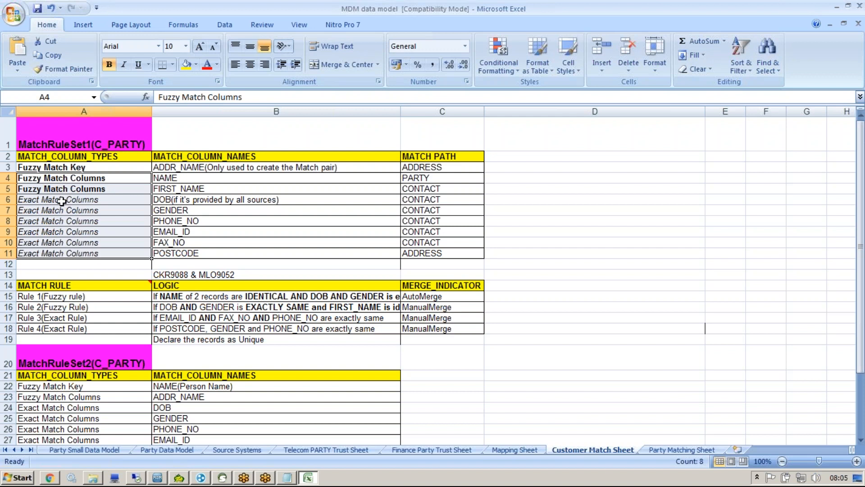
pyautogui.doubleClick(67, 181)
pyautogui.click(49, 168)
pyautogui.doubleClick(45, 168)
pyautogui.moveTo(44, 168); pyautogui.dragTo(112, 169)
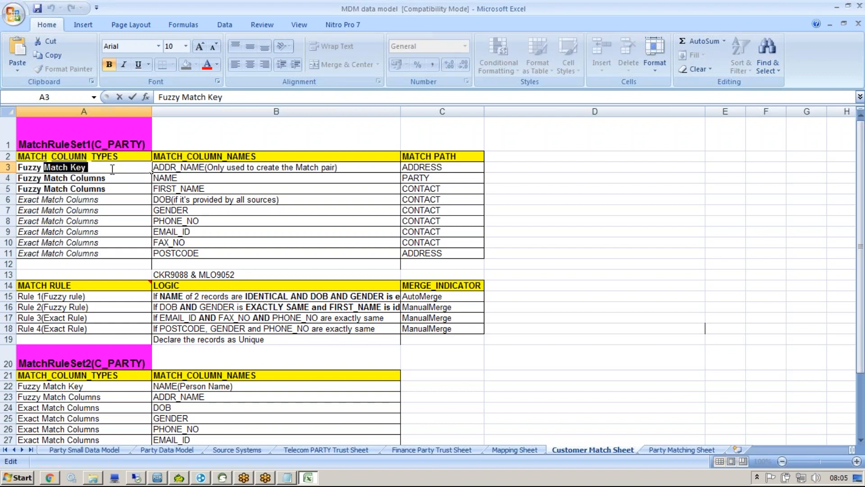
pyautogui.click(48, 178)
pyautogui.doubleClick(45, 179)
pyautogui.moveTo(43, 179); pyautogui.dragTo(152, 182)
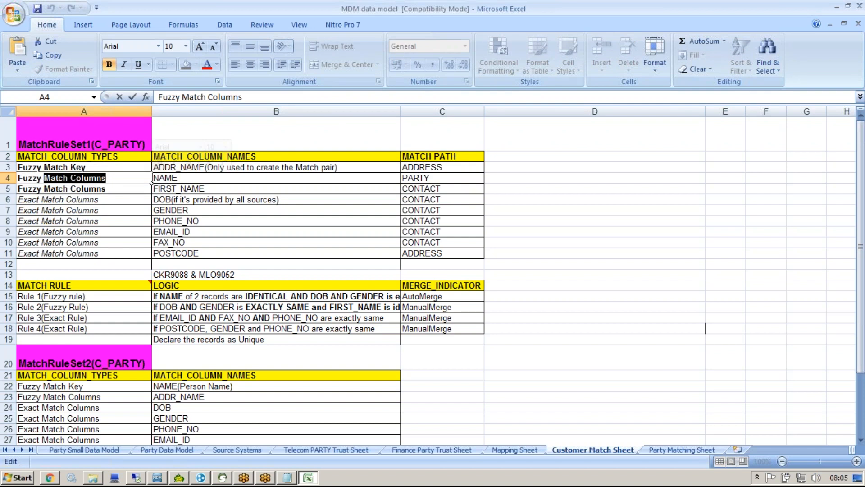
pyautogui.click(92, 168)
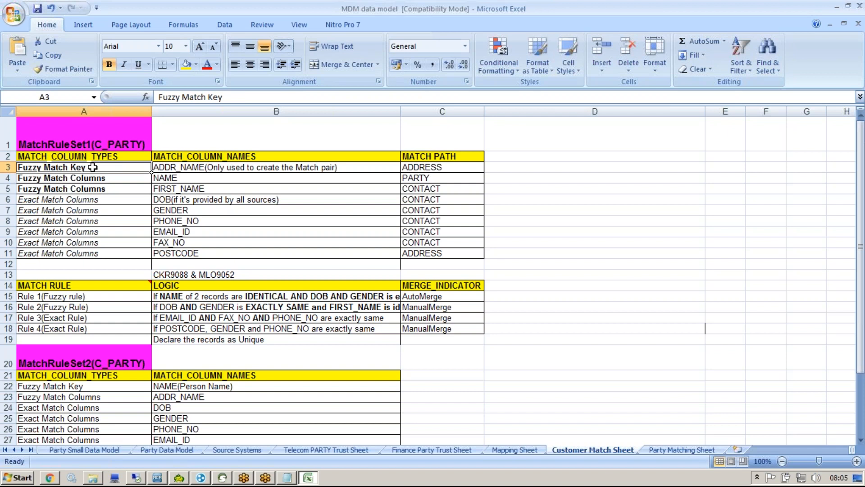
pyautogui.press('Down')
pyautogui.press('F2')
pyautogui.moveTo(167, 172); pyautogui.dragTo(125, 181)
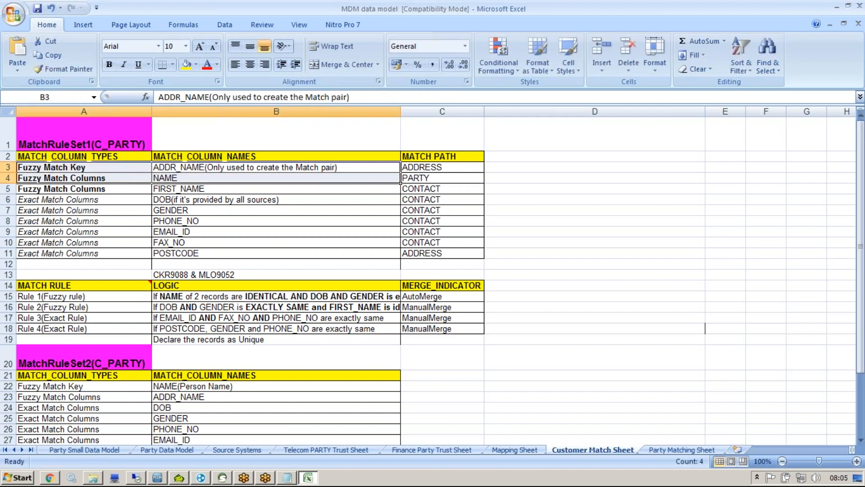
# Step: Point out Exact Match Columns, NAME and FIRST_NAME, select Fuzzy Match Columns A4:A5, then return to Notepad
pyautogui.click(103, 199)
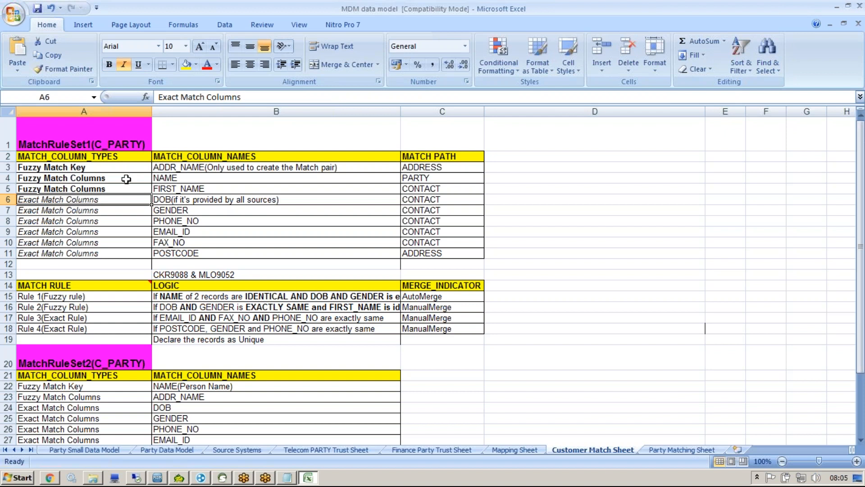
pyautogui.click(159, 179)
pyautogui.click(168, 192)
pyautogui.moveTo(90, 179); pyautogui.dragTo(93, 189)
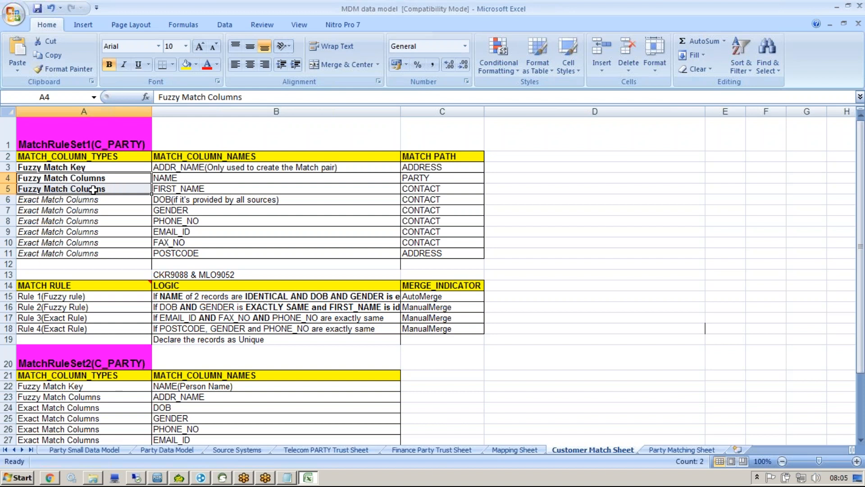
pyautogui.click(287, 478)
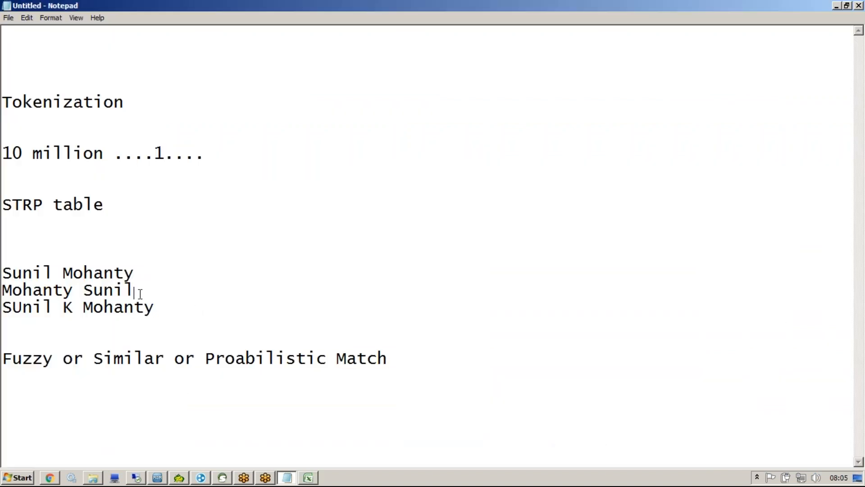
# Step: Highlight the three name variants in Notepad, then Alt+Tab back to the Excel workbook
pyautogui.moveTo(135, 290); pyautogui.dragTo(6, 276)
pyautogui.moveTo(174, 313); pyautogui.dragTo(5, 297)
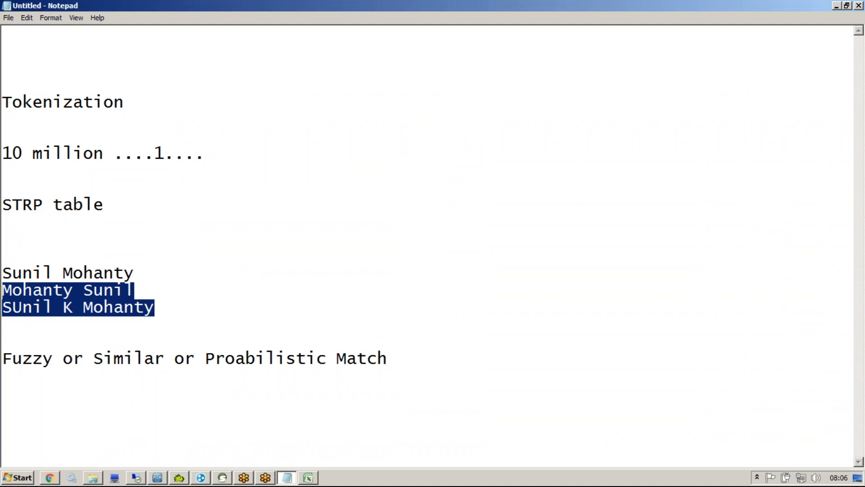
pyautogui.hotkey('alt', 'Tab')
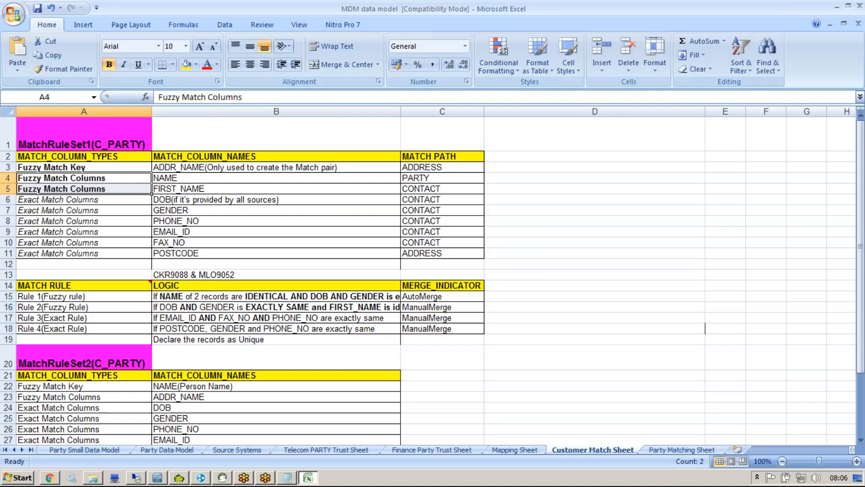
# Step: Highlight NAME and FIRST_NAME in B4:B5 and the first Exact Match Columns cell, then select all old Notepad notes
pyautogui.moveTo(188, 178); pyautogui.dragTo(188, 188)
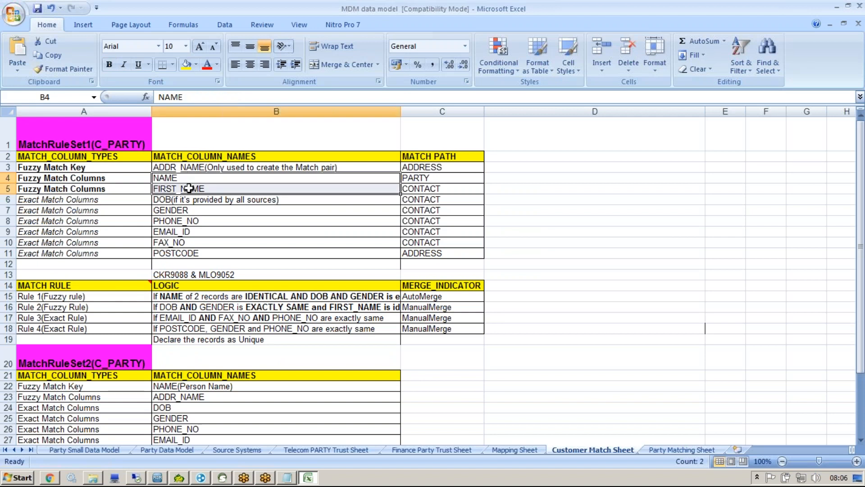
pyautogui.click(109, 200)
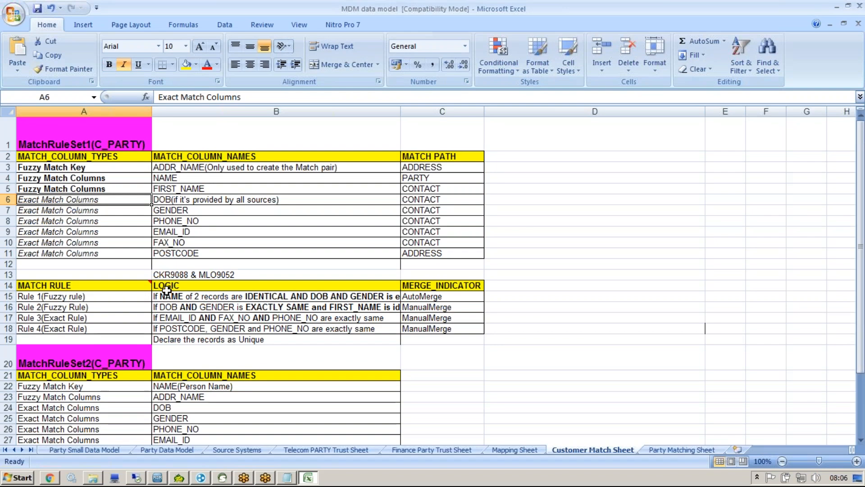
pyautogui.click(287, 477)
pyautogui.moveTo(354, 372); pyautogui.dragTo(4, 102)
# Step: Replace the notes with two sample phone numbers differing only in the last digit
pyautogui.press('Delete')
pyautogui.press('Return')
pyautogui.press('Return')
pyautogui.press('Return')
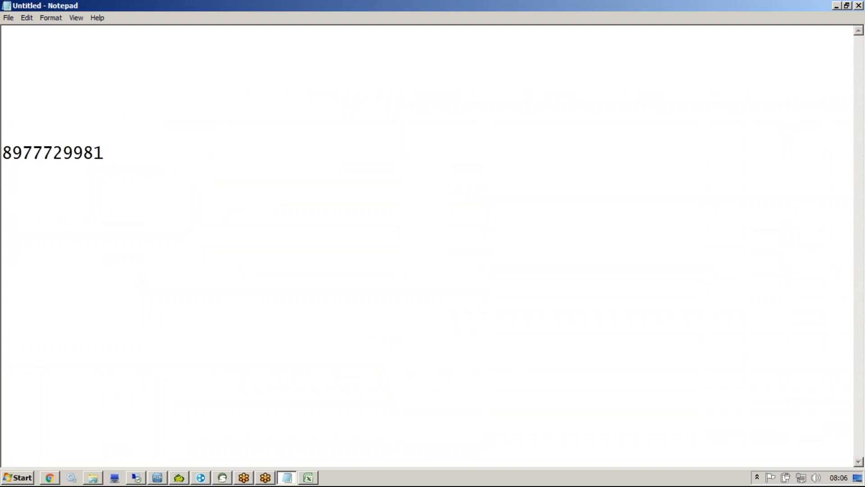
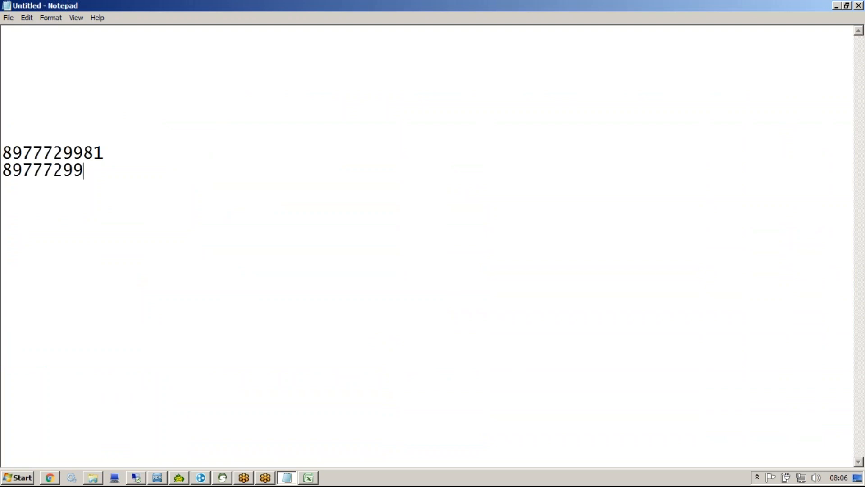
pyautogui.doubleClick(108, 179)
pyautogui.click(130, 179)
pyautogui.moveTo(130, 179); pyautogui.dragTo(5, 154)
pyautogui.moveTo(143, 180); pyautogui.dragTo(7, 143)
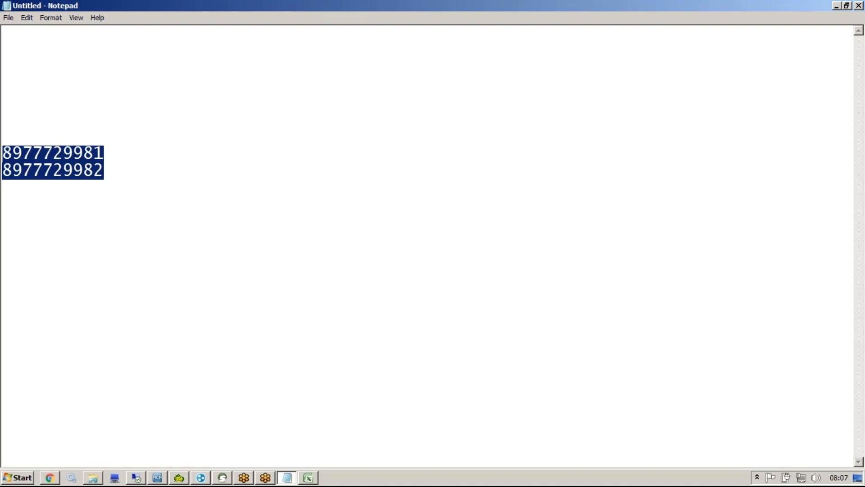
# Step: Add the line 'might a match' below the numbers and highlight the differing last digit
pyautogui.click(147, 197)
pyautogui.press('Return')
pyautogui.press('Return')
pyautogui.write('mig')
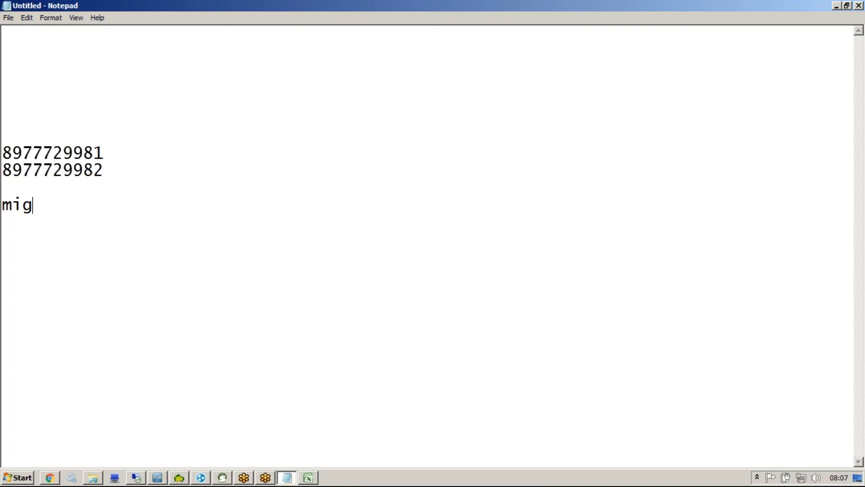
pyautogui.write('ht a match')
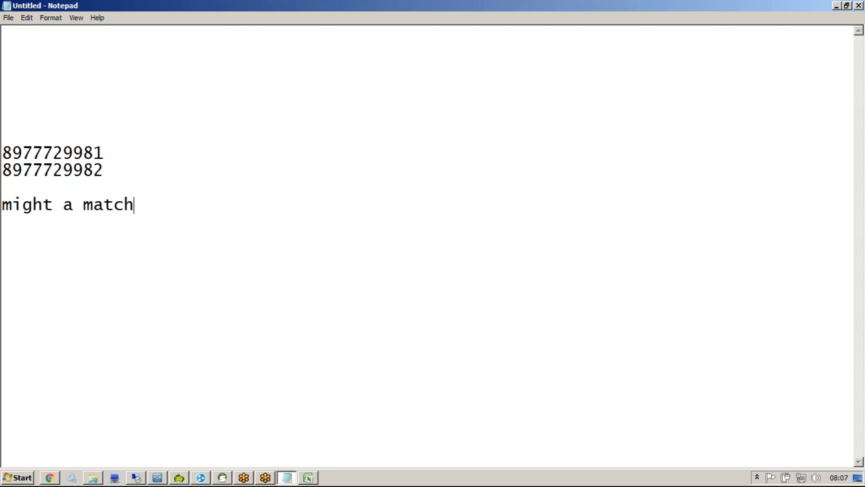
pyautogui.moveTo(103, 171); pyautogui.dragTo(2, 152)
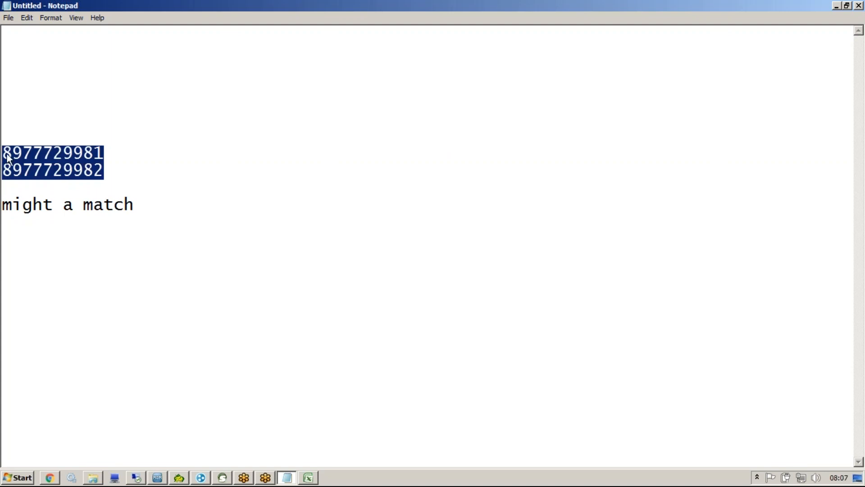
pyautogui.click(108, 173)
pyautogui.hotkey('shift', 'Left')
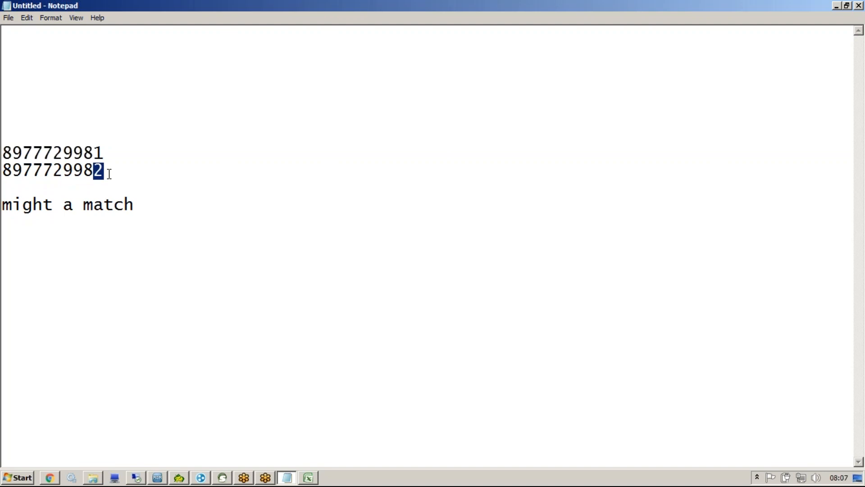
# Step: Type two nearly identical sample e-mail addresses above 'might a match' and highlight them
pyautogui.click(109, 173)
pyautogui.press('Return')
pyautogui.press('Return')
pyautogui.press('Return')
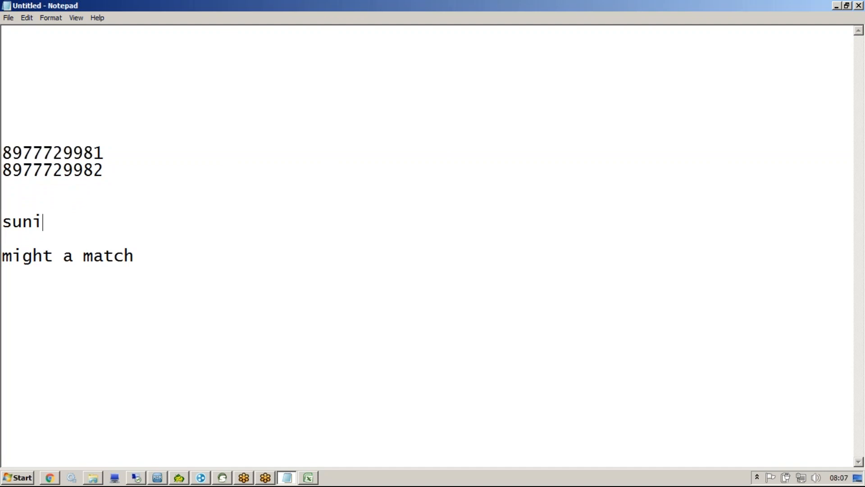
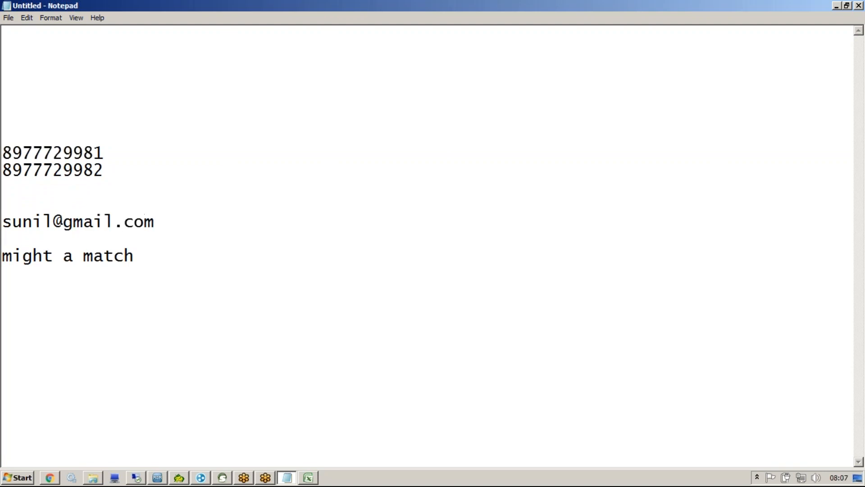
pyautogui.press('Return')
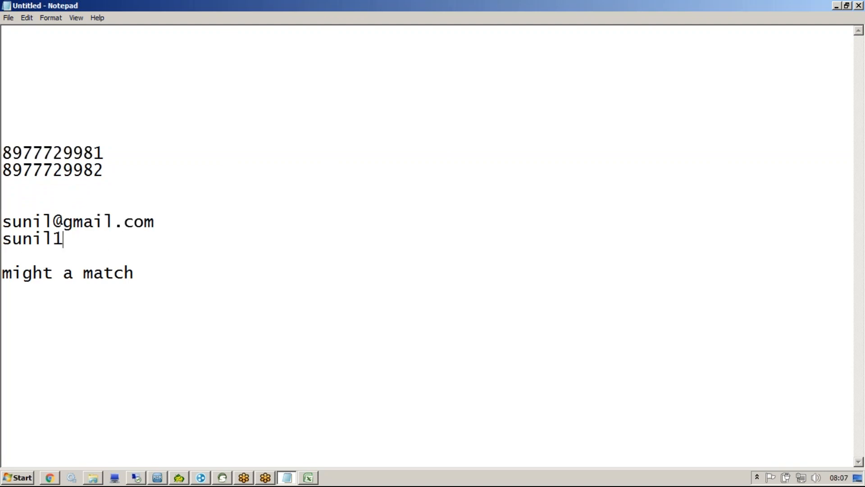
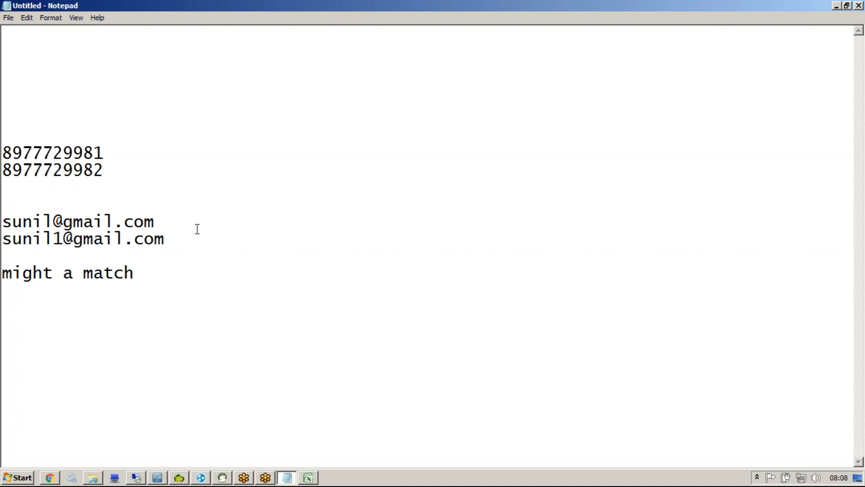
pyautogui.hotkey('shift', 'Up')
pyautogui.hotkey('shift', 'Home')
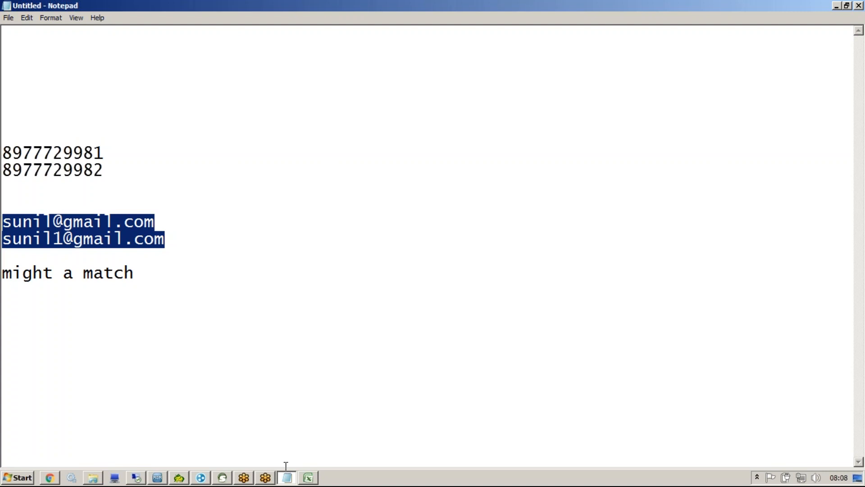
# Step: Minimize Notepad and select the ADDR_NAME fuzzy match key cell in Excel
pyautogui.click(837, 6)
pyautogui.moveTo(115, 163); pyautogui.dragTo(7, 153)
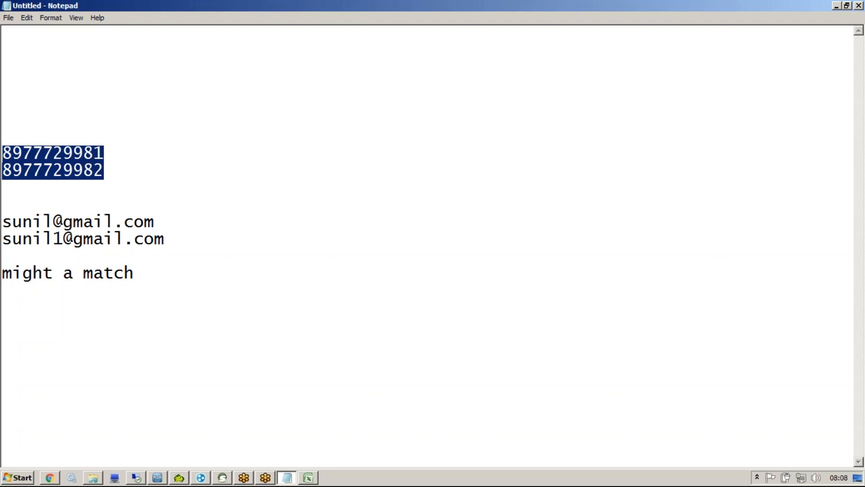
pyautogui.click(837, 6)
pyautogui.click(232, 167)
# Step: Review the DOB and GENDER exact match columns and select rows A6:B8
pyautogui.doubleClick(163, 199)
pyautogui.press('Escape')
pyautogui.click(141, 201)
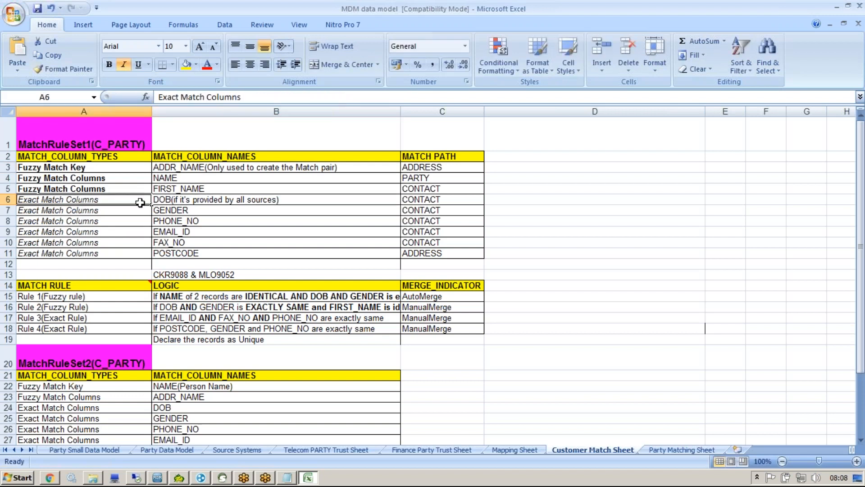
pyautogui.click(163, 206)
pyautogui.click(135, 211)
pyautogui.moveTo(135, 199); pyautogui.dragTo(188, 253)
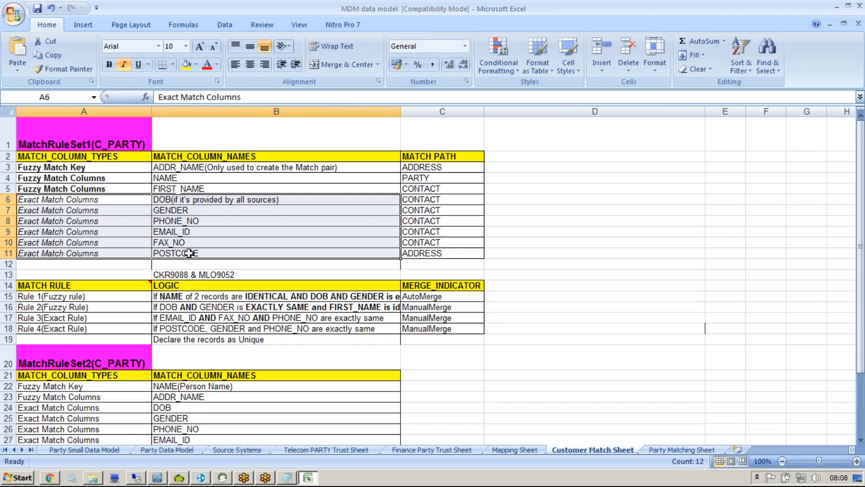
# Step: Highlight C_PARTY in the MatchRuleSet1 heading, then switch to the MDM Hub Console
pyautogui.doubleClick(99, 144)
pyautogui.moveTo(95, 144); pyautogui.dragTo(143, 148)
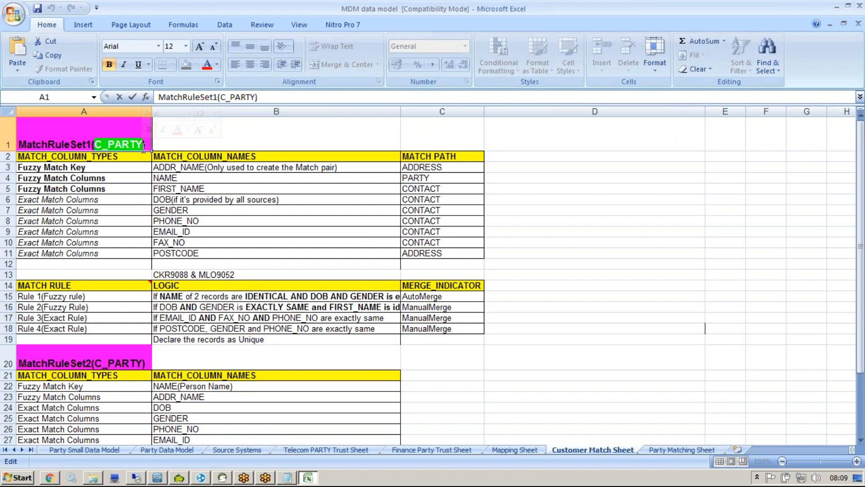
pyautogui.click(157, 477)
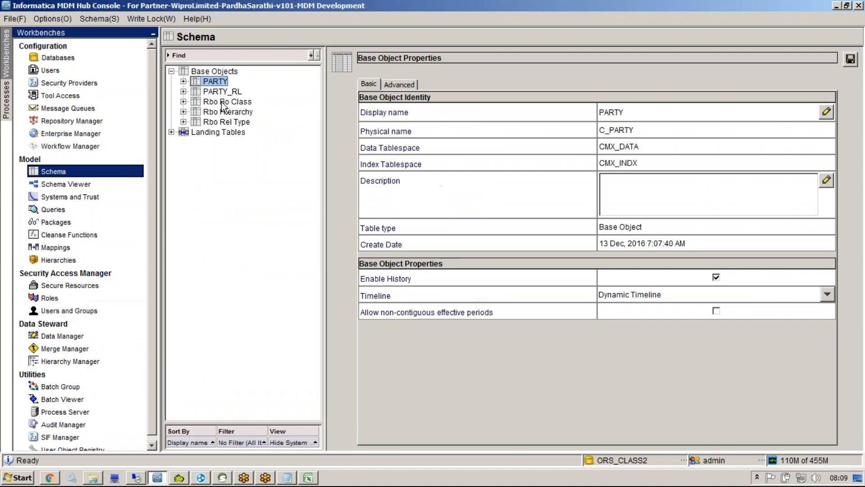
# Step: Connect the Hub Console to the ORS_CLASS3 database without saving the properties
pyautogui.doubleClick(626, 459)
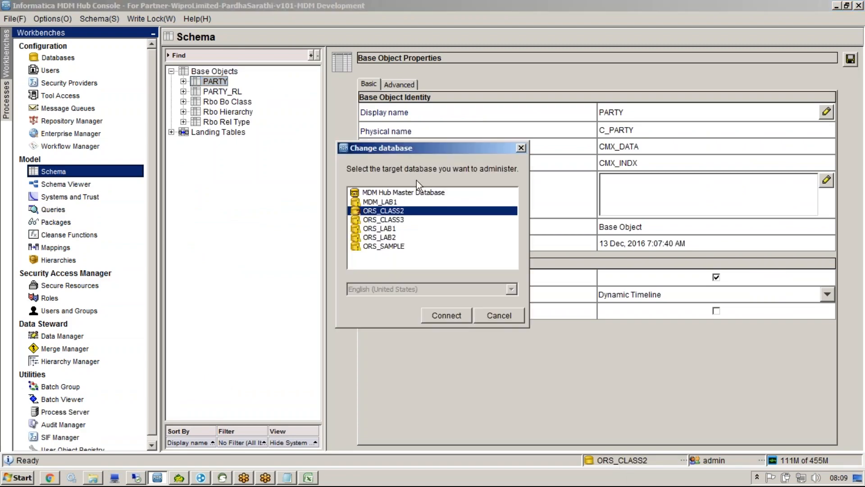
pyautogui.doubleClick(403, 219)
pyautogui.click(661, 272)
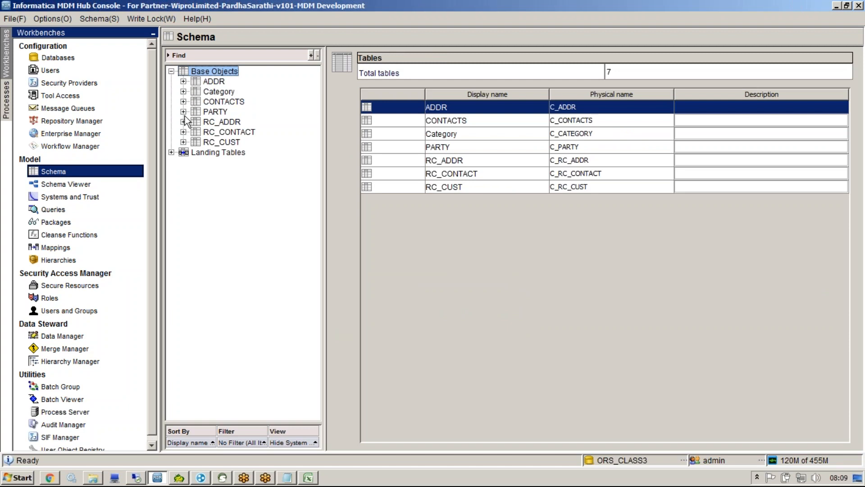
# Step: Expand PARTY and ADDR and open ADDR's Match/Merge Setup, which has no match columns
pyautogui.click(183, 112)
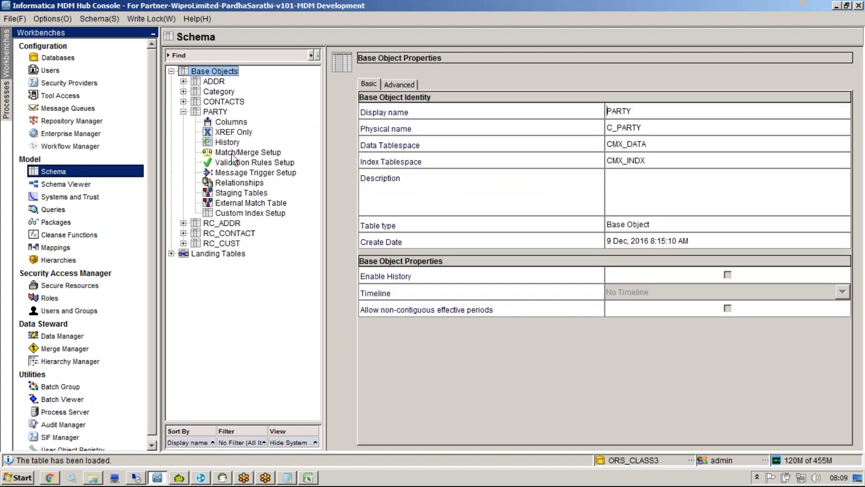
pyautogui.click(232, 154)
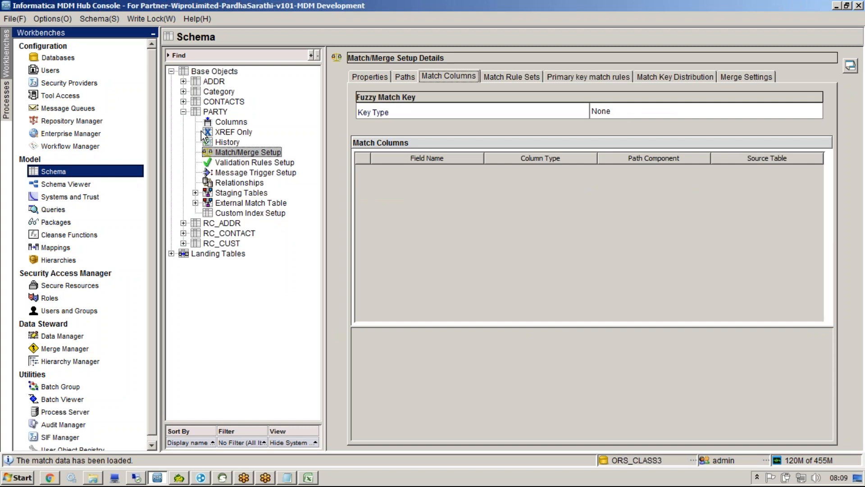
pyautogui.click(183, 82)
pyautogui.click(235, 123)
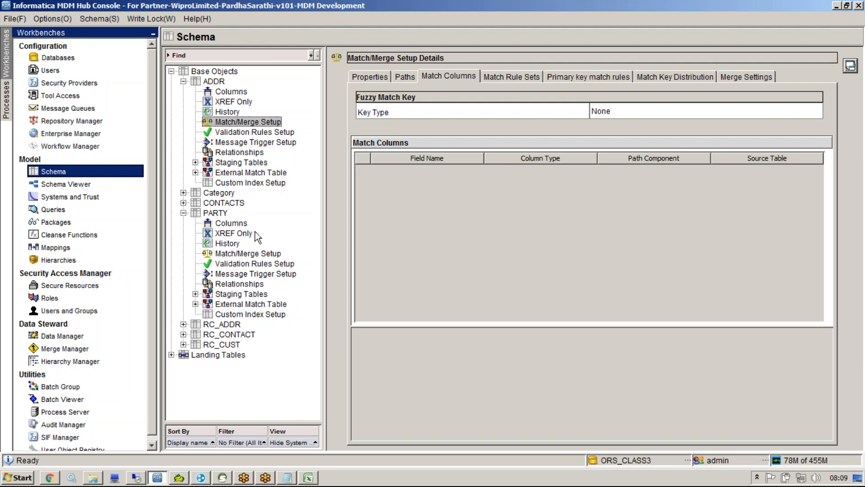
# Step: Browse the PARTY, ADDR and CONTACTS base object properties, then return to the Excel Customer Match Sheet
pyautogui.click(247, 253)
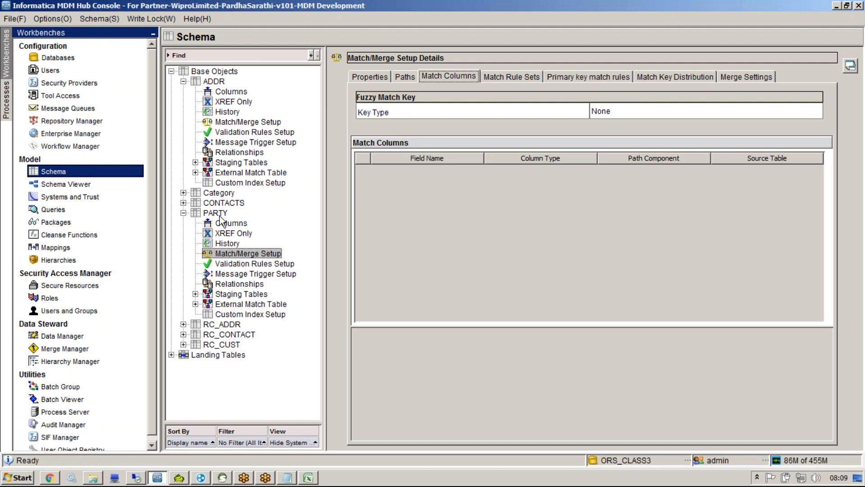
pyautogui.click(220, 84)
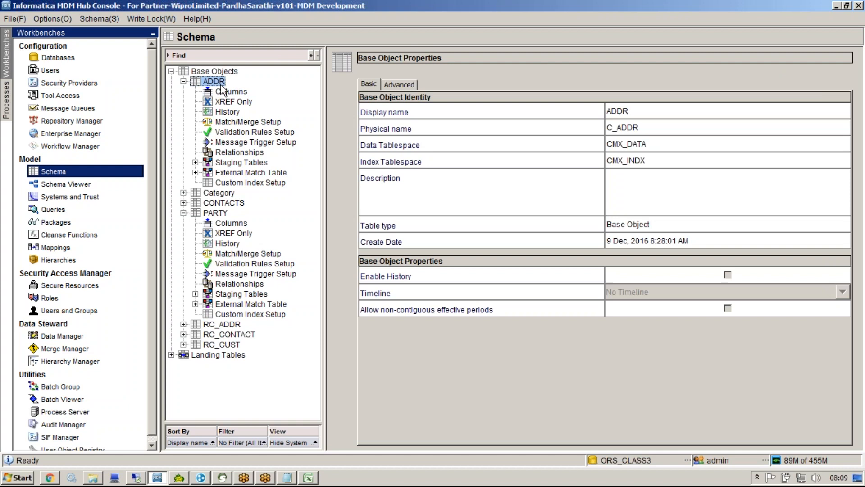
pyautogui.click(217, 213)
pyautogui.click(213, 83)
pyautogui.click(218, 205)
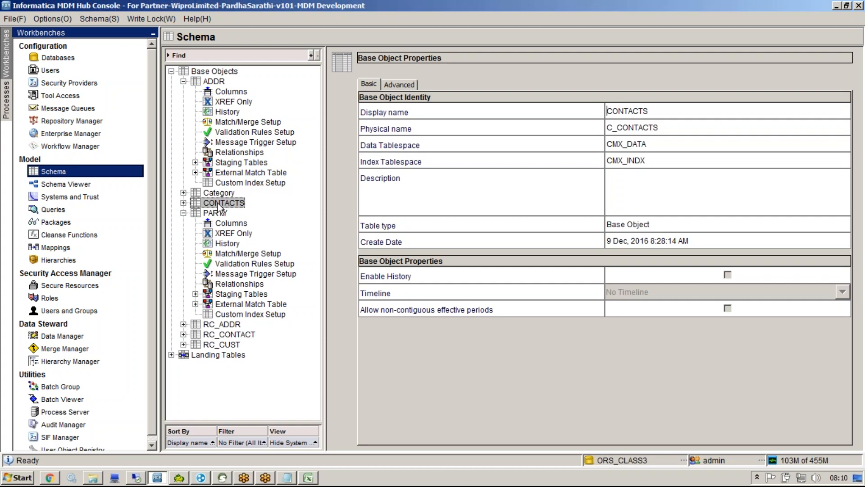
pyautogui.click(220, 213)
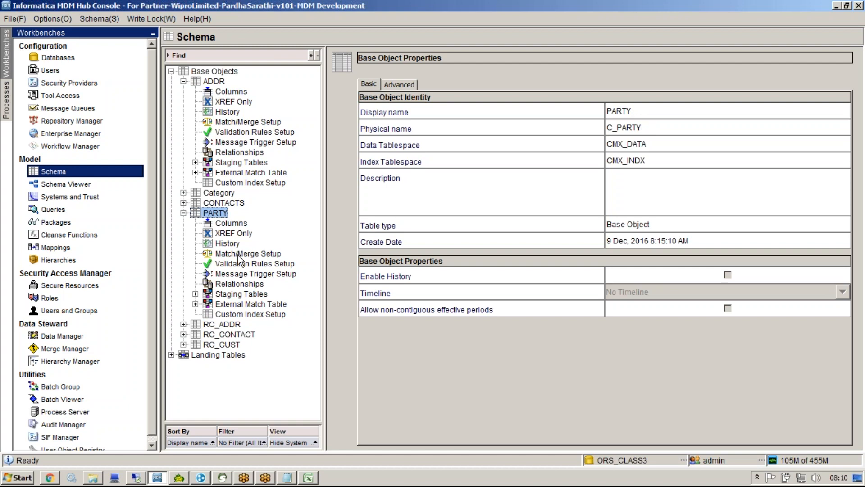
pyautogui.click(310, 477)
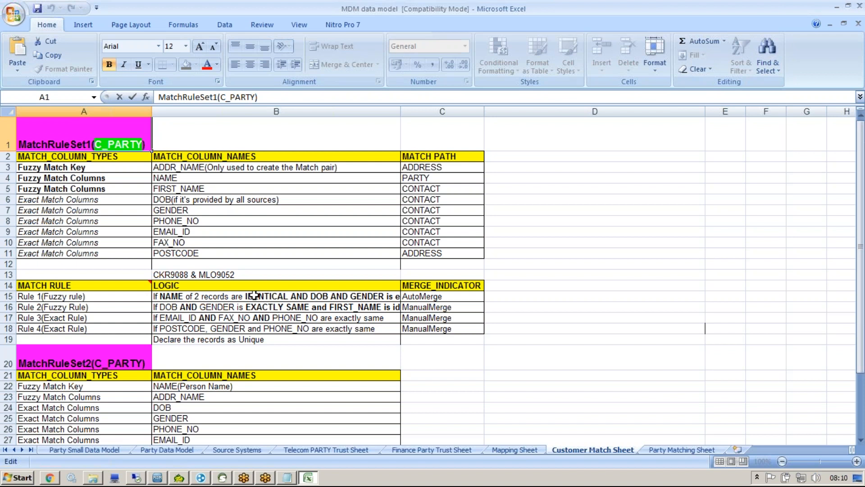
# Step: Review the Party Matching Sheet's rule sets, noting PARTY_ID, then scroll back up to the MtchParty table
pyautogui.click(683, 449)
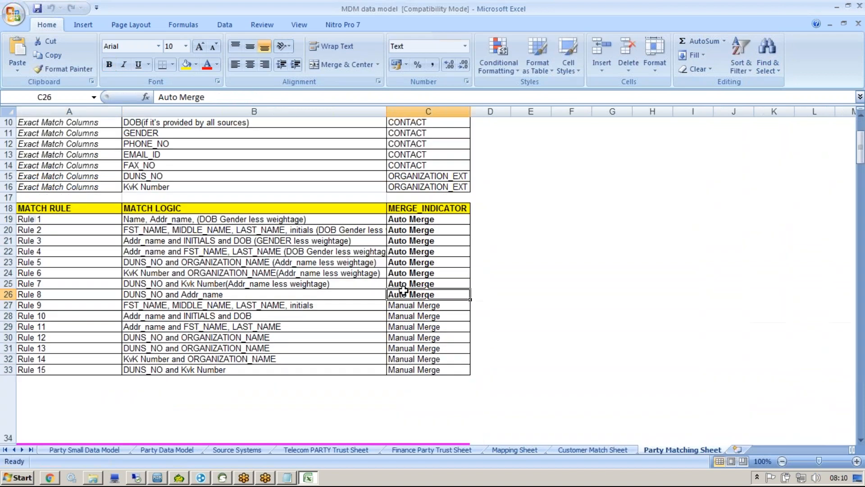
pyautogui.press('Down')
pyautogui.press('Down')
pyautogui.press('Down')
pyautogui.press('Down')
pyautogui.press('Down')
pyautogui.press('Down')
pyautogui.press('Down')
pyautogui.press('Down')
pyautogui.press('Down')
pyautogui.press('Down')
pyautogui.press('Down')
pyautogui.press('Down')
pyautogui.press('Down')
pyautogui.press('Down')
pyautogui.press('Down')
pyautogui.press('Down')
pyautogui.press('Down')
pyautogui.press('Down')
pyautogui.press('Down')
pyautogui.press('Down')
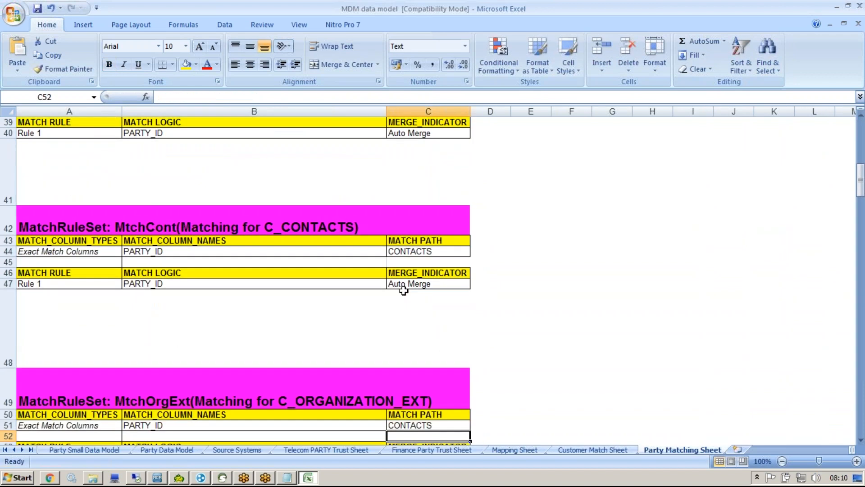
pyautogui.click(153, 253)
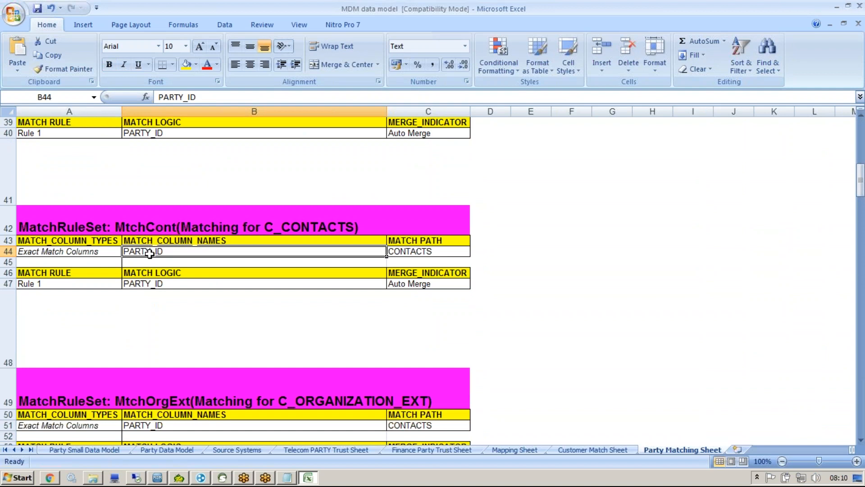
pyautogui.moveTo(859, 168); pyautogui.dragTo(859, 131)
pyautogui.click(571, 197)
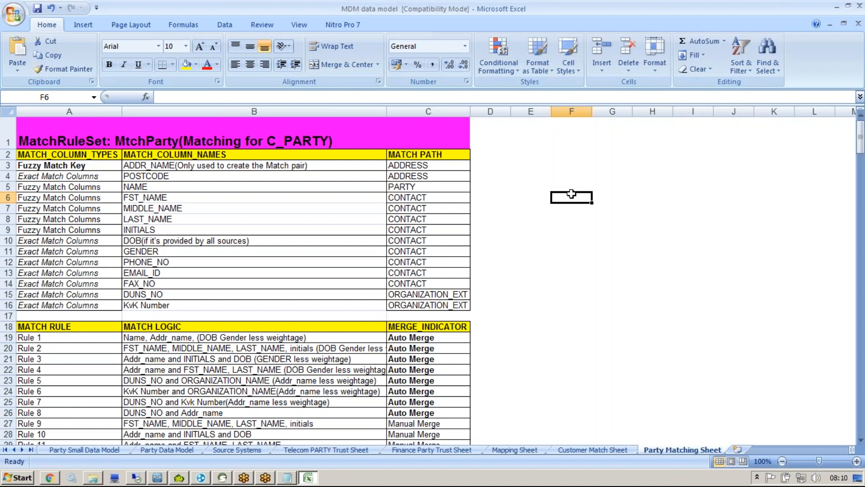
# Step: On the Customer Match Sheet, note Rule 1's AutoMerge and FIRST_NAME, and highlight C_PARTY in the MatchRuleSet1 title
pyautogui.click(610, 451)
pyautogui.click(429, 295)
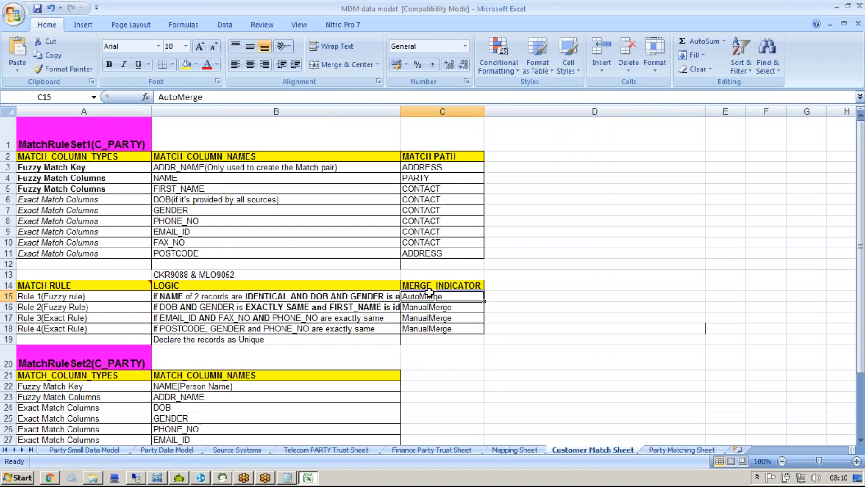
pyautogui.click(215, 189)
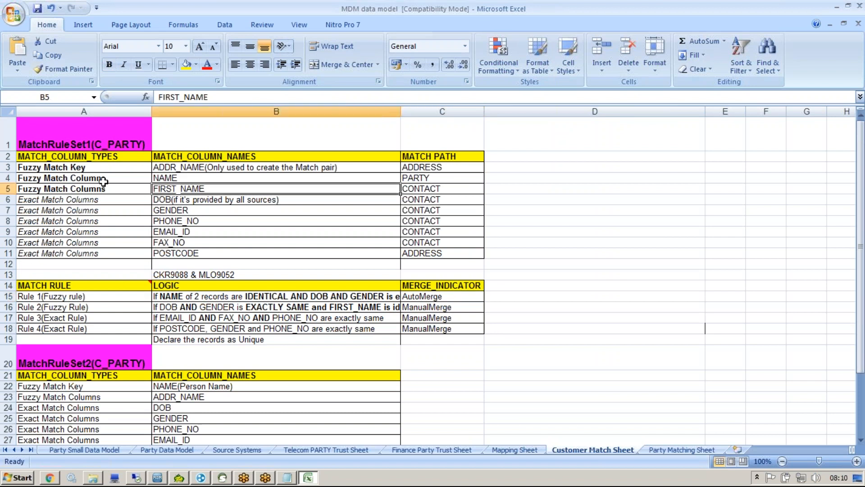
pyautogui.click(95, 144)
pyautogui.doubleClick(95, 144)
pyautogui.moveTo(95, 145); pyautogui.dragTo(142, 140)
pyautogui.click(144, 140)
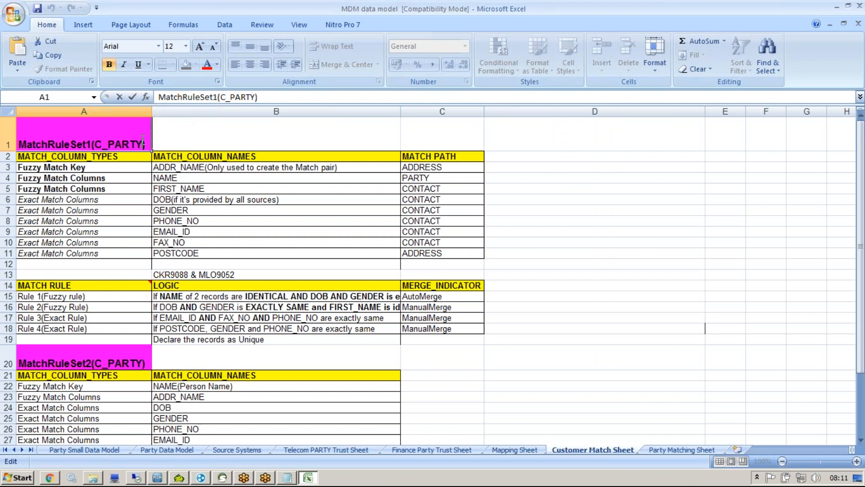
# Step: Highlight the ADDR_NAME fuzzy match key, the exact match columns from DOB, and their CONTACT match paths
pyautogui.click(175, 168)
pyautogui.doubleClick(175, 167)
pyautogui.moveTo(154, 167); pyautogui.dragTo(207, 168)
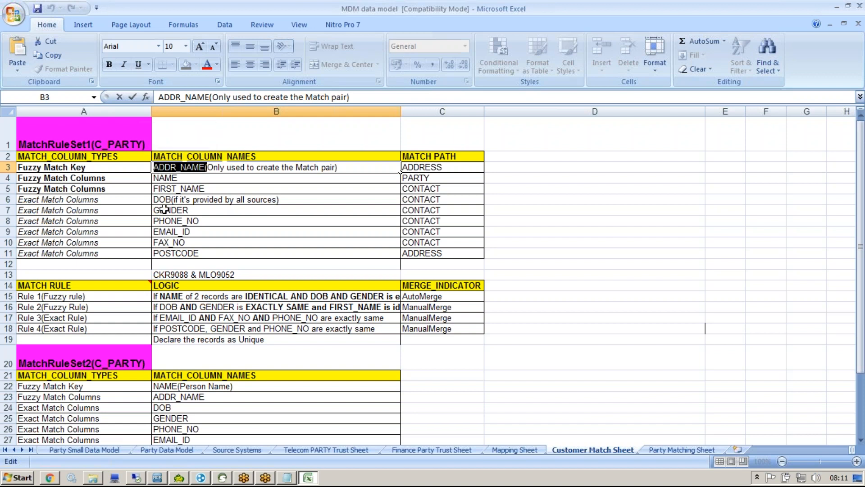
pyautogui.moveTo(172, 200); pyautogui.dragTo(228, 243)
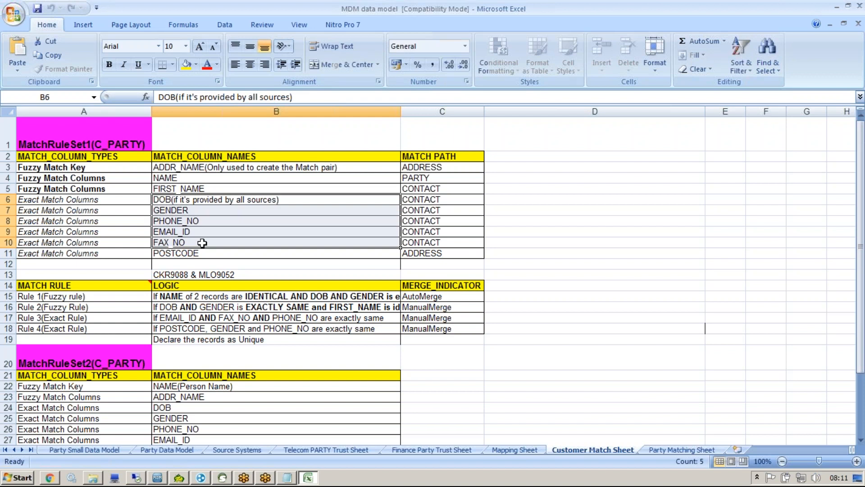
pyautogui.click(416, 199)
pyautogui.moveTo(415, 200); pyautogui.dragTo(414, 238)
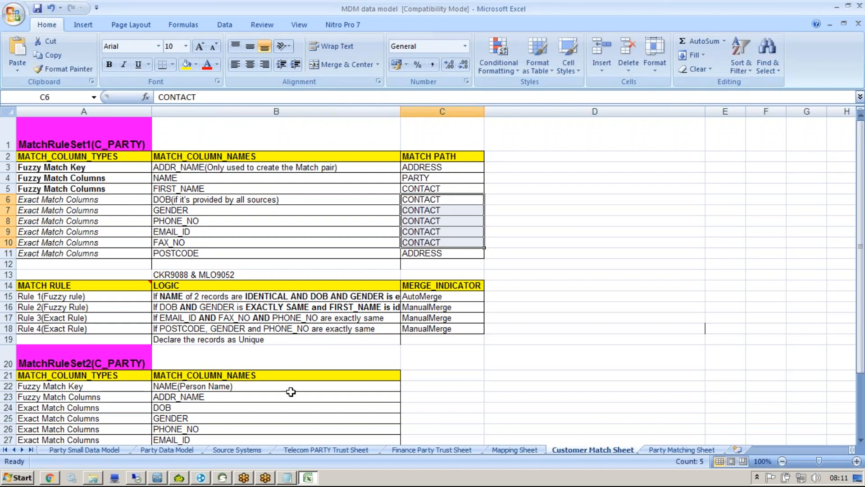
pyautogui.click(158, 477)
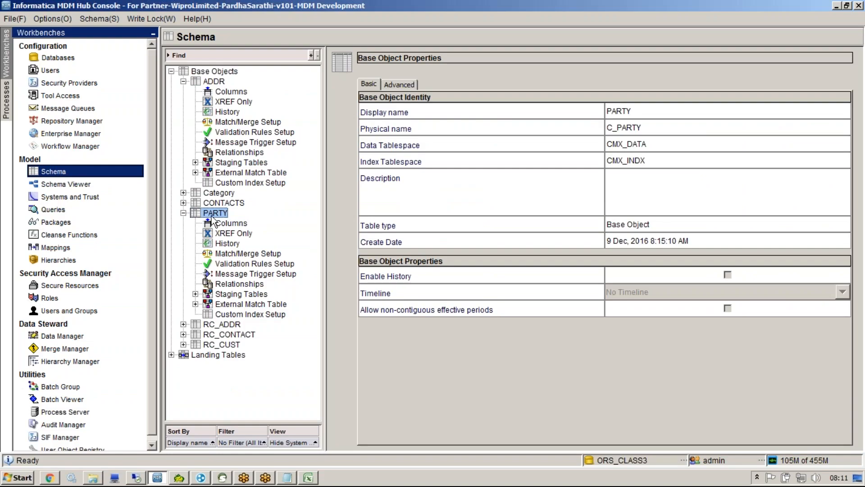
# Step: Open PARTY's Match/Merge Setup, then in Excel select the MATCH PATH entries in column C
pyautogui.click(234, 255)
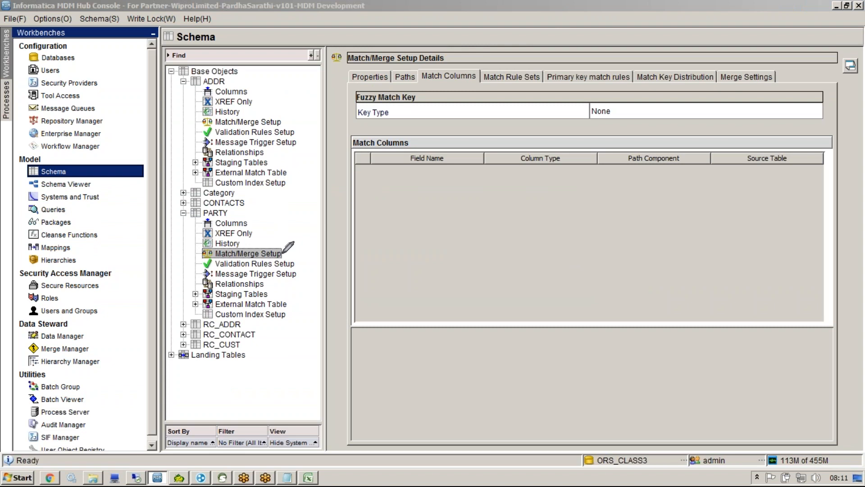
pyautogui.moveTo(283, 253)
pyautogui.mouseDown()
pyautogui.moveTo(349, 108)
pyautogui.moveTo(224, 76)
pyautogui.mouseUp()
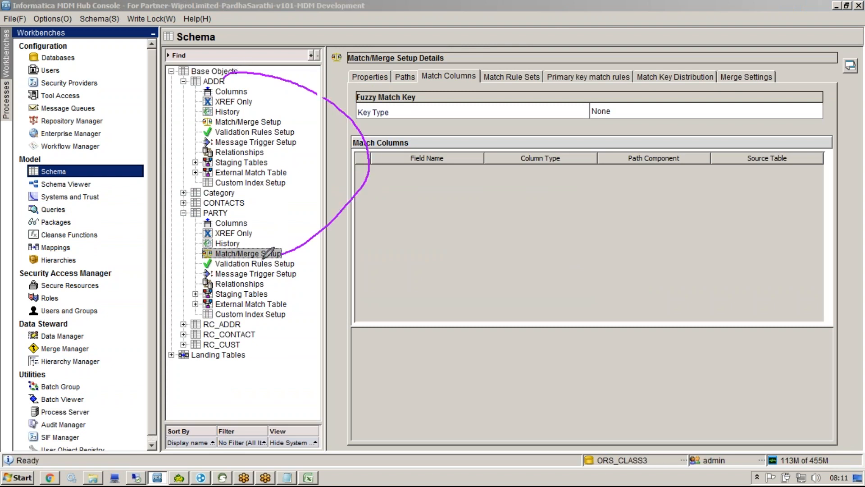
pyautogui.moveTo(283, 252)
pyautogui.mouseDown()
pyautogui.moveTo(293, 224)
pyautogui.moveTo(247, 207)
pyautogui.moveTo(283, 181)
pyautogui.mouseUp()
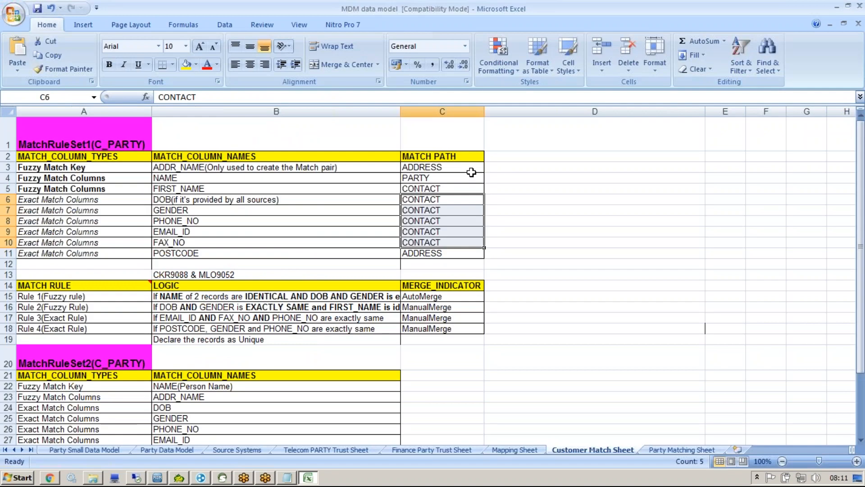
pyautogui.moveTo(442, 157); pyautogui.dragTo(441, 253)
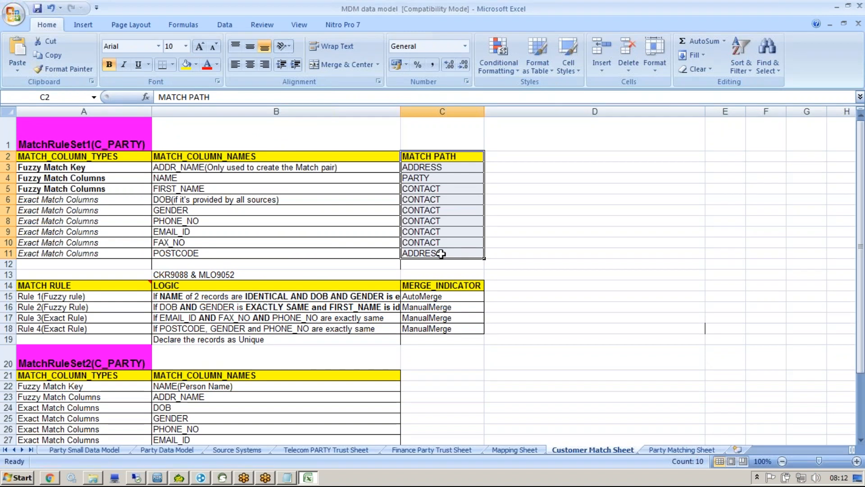
pyautogui.doubleClick(39, 296)
pyautogui.click(38, 307)
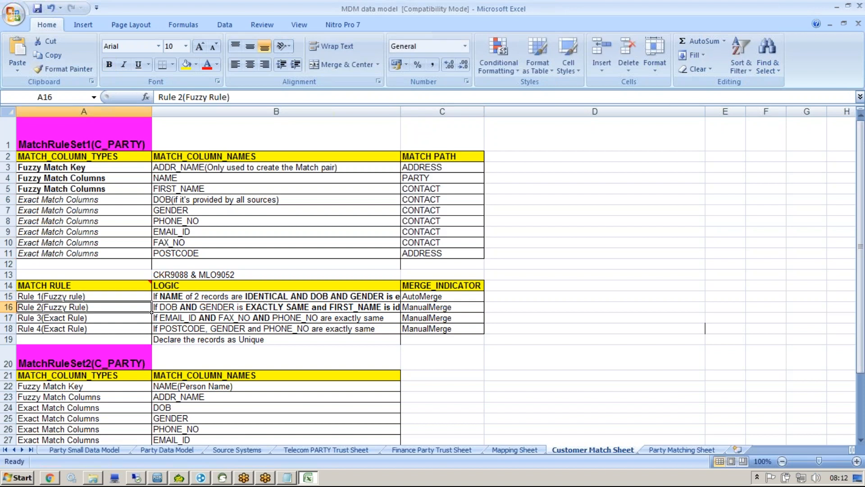
pyautogui.click(38, 328)
pyautogui.click(78, 296)
pyautogui.doubleClick(78, 296)
pyautogui.moveTo(69, 296); pyautogui.dragTo(45, 308)
pyautogui.click(68, 308)
pyautogui.doubleClick(67, 308)
pyautogui.doubleClick(46, 317)
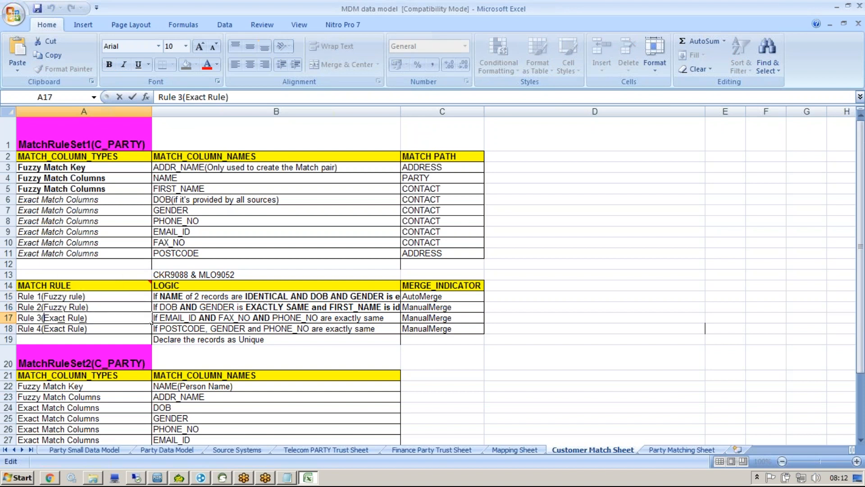
pyautogui.doubleClick(46, 317)
pyautogui.click(46, 329)
pyautogui.doubleClick(45, 329)
pyautogui.moveTo(44, 328); pyautogui.dragTo(73, 329)
pyautogui.click(58, 306)
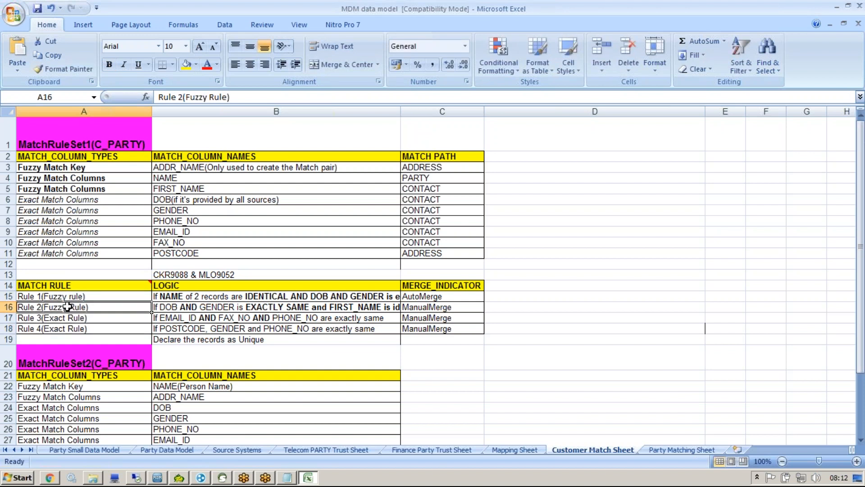
pyautogui.click(172, 296)
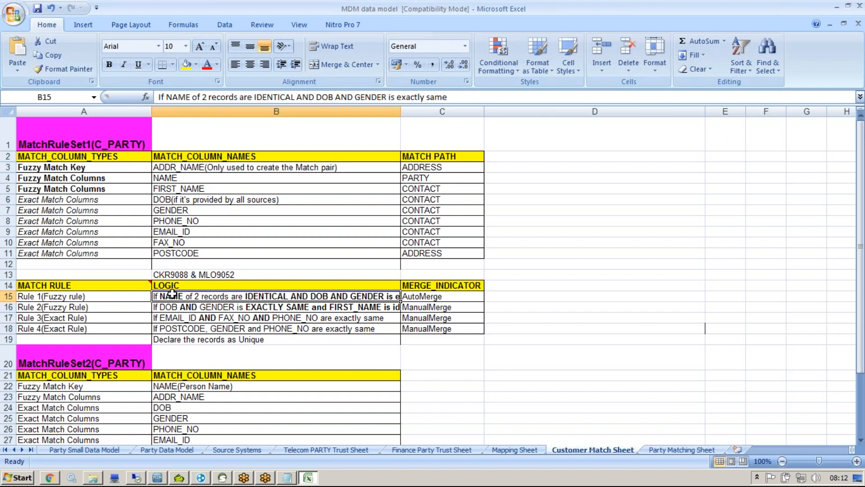
pyautogui.doubleClick(57, 296)
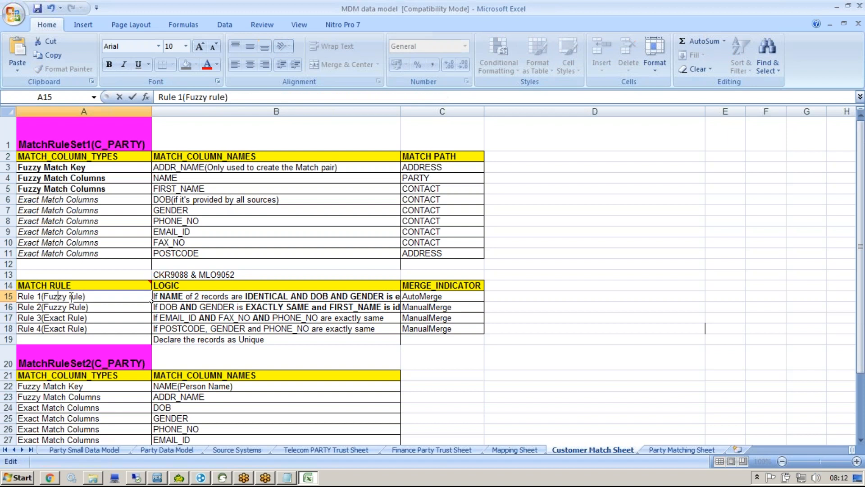
pyautogui.doubleClick(45, 296)
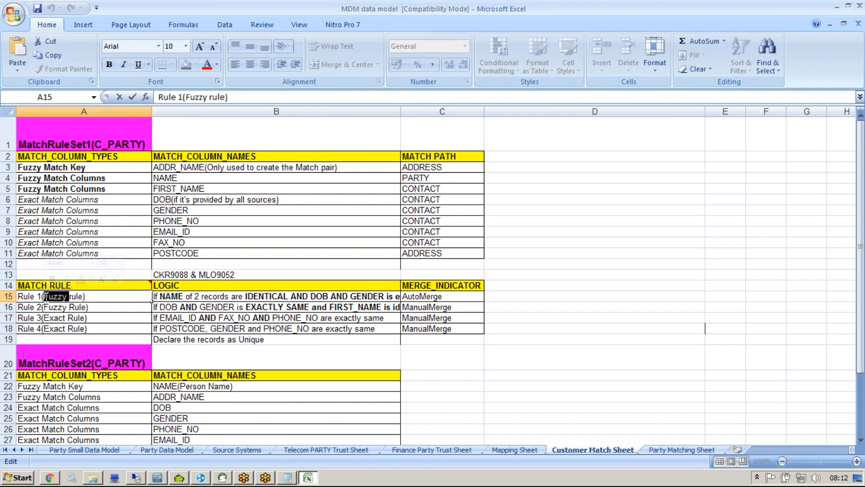
pyautogui.click(181, 295)
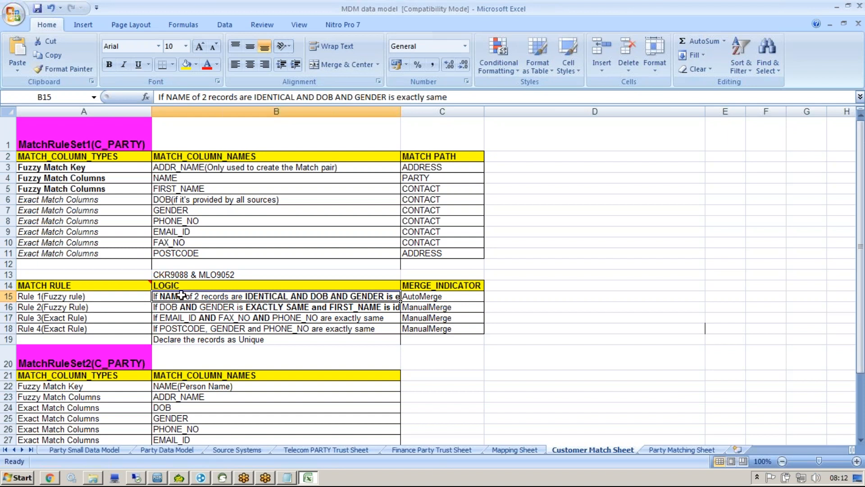
pyautogui.moveTo(190, 98); pyautogui.dragTo(168, 99)
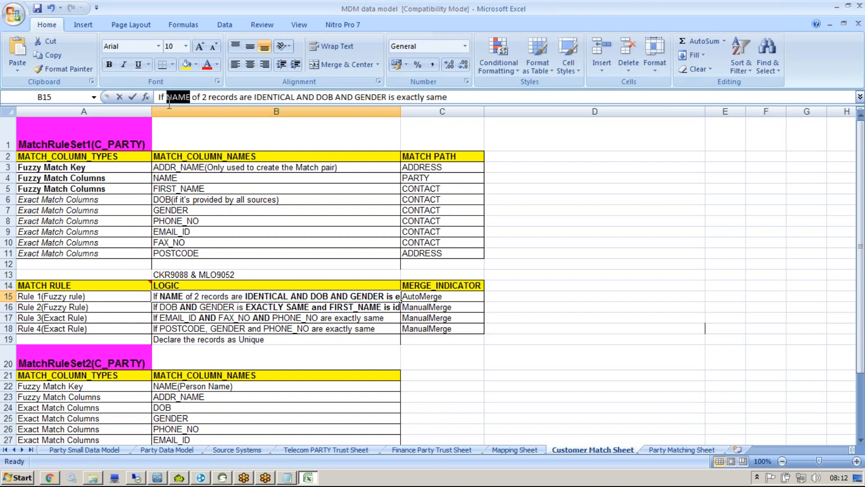
pyautogui.click(178, 308)
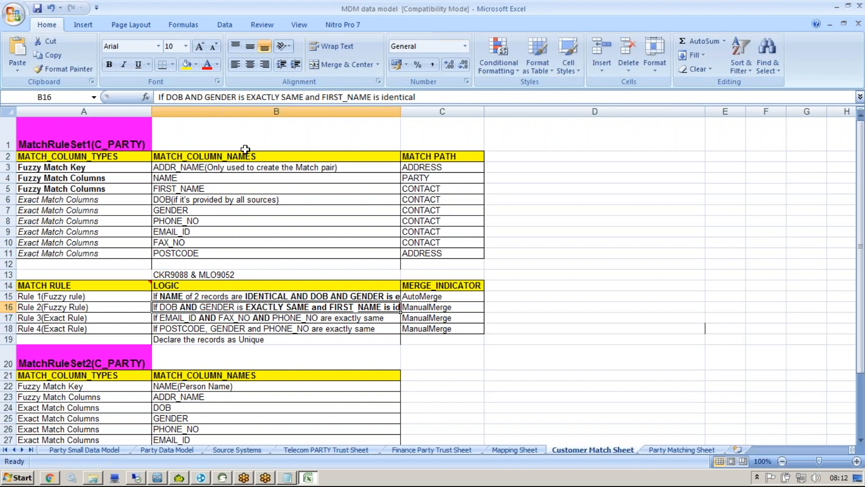
pyautogui.moveTo(321, 98); pyautogui.dragTo(372, 97)
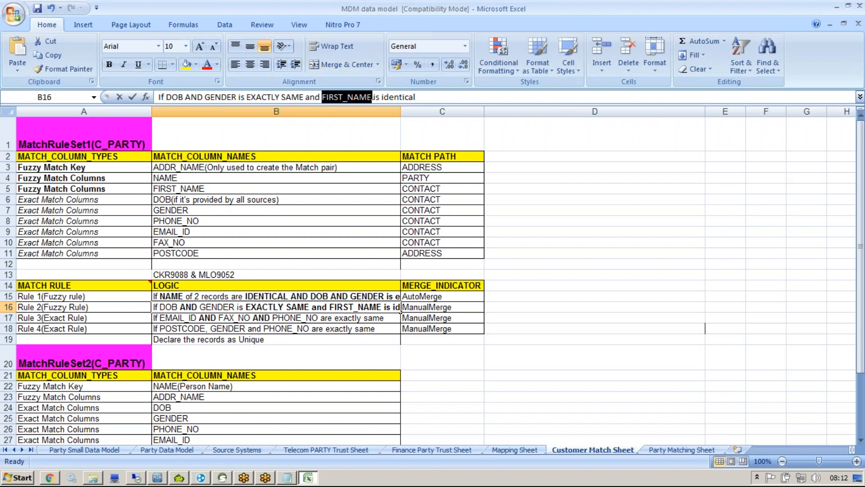
pyautogui.click(74, 307)
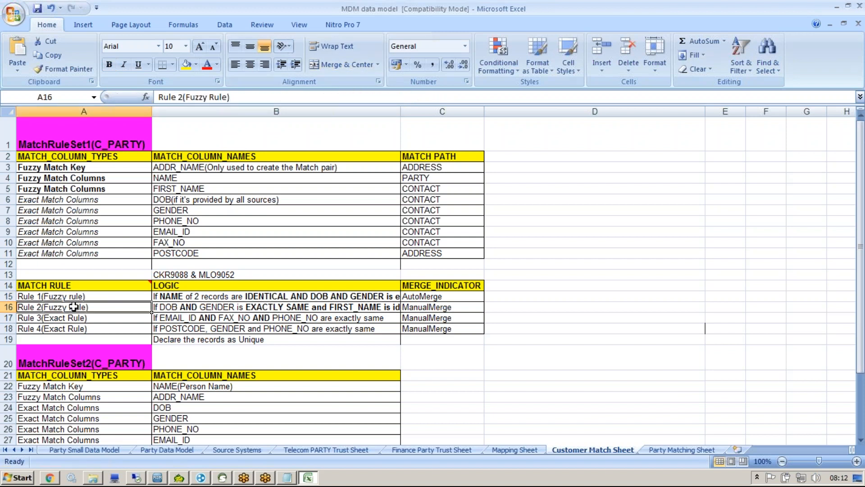
pyautogui.click(178, 321)
pyautogui.click(205, 94)
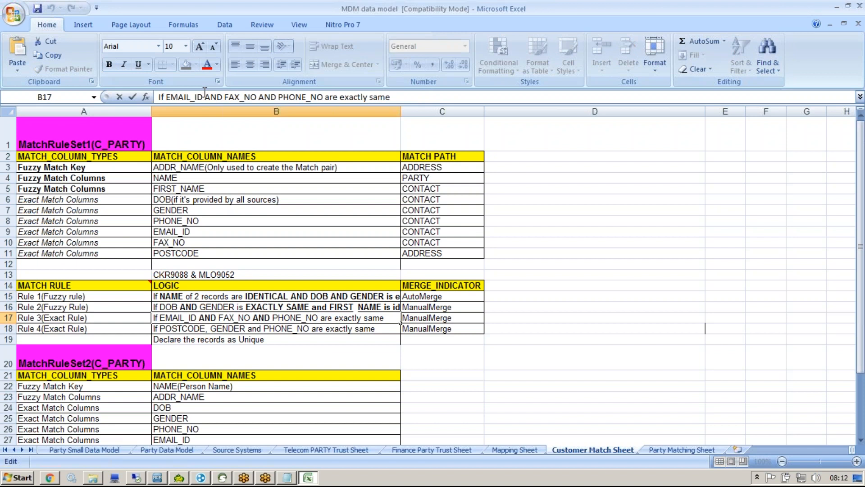
pyautogui.click(150, 319)
pyautogui.doubleClick(66, 318)
pyautogui.moveTo(68, 318); pyautogui.dragTo(44, 318)
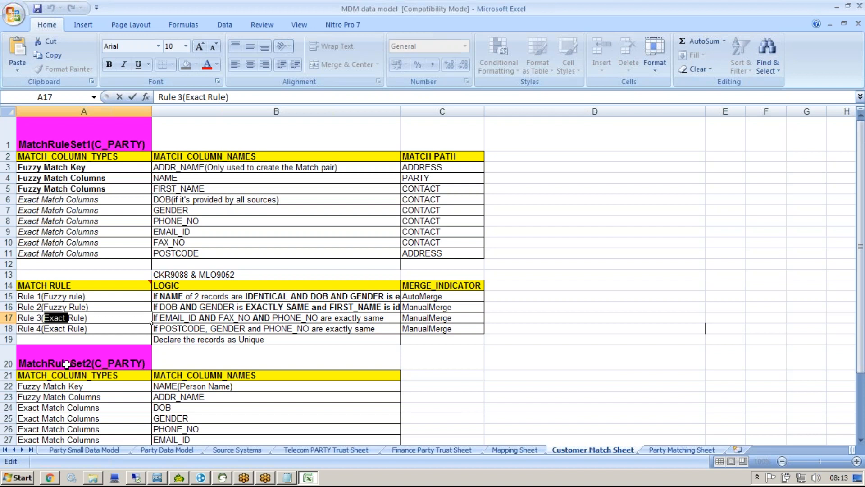
pyautogui.click(159, 481)
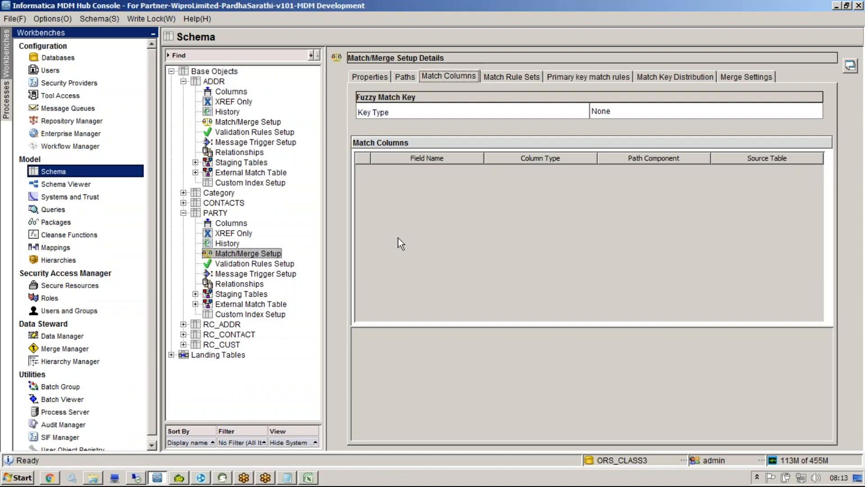
# Step: Collapse ADDR and review the PARTY base object's properties, columns and Match/Merge Setup
pyautogui.click(184, 82)
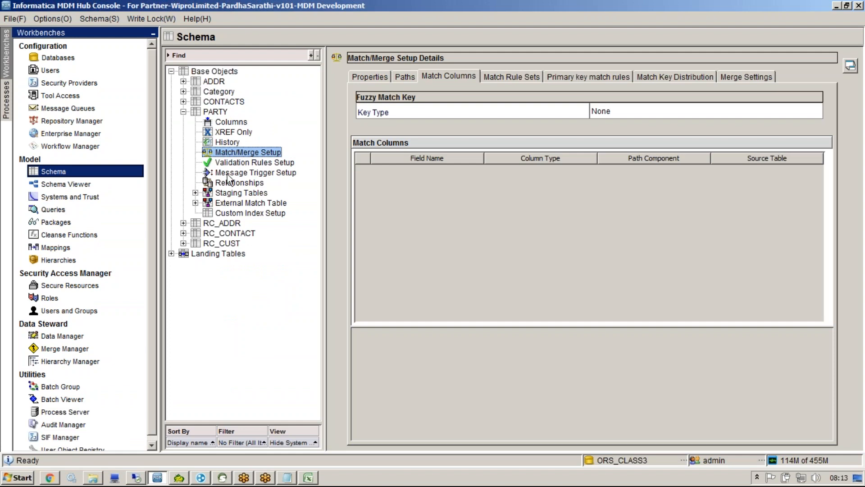
pyautogui.click(216, 113)
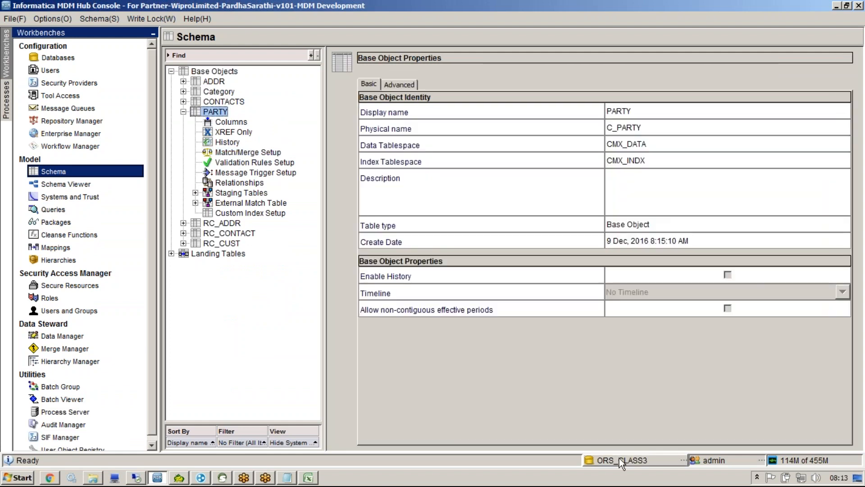
pyautogui.click(229, 123)
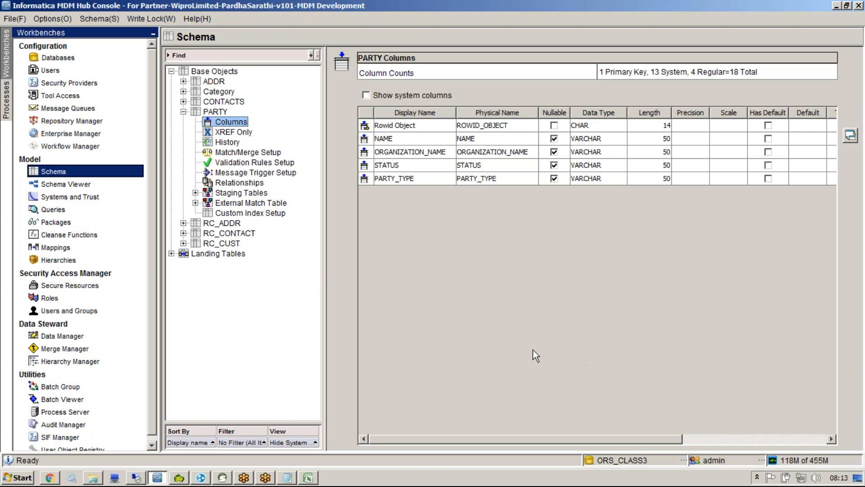
pyautogui.click(248, 152)
# Step: Acquire the write lock, remove the Category base object (C_CATEGORY), and reopen PARTY's Match/Merge Setup
pyautogui.click(219, 92)
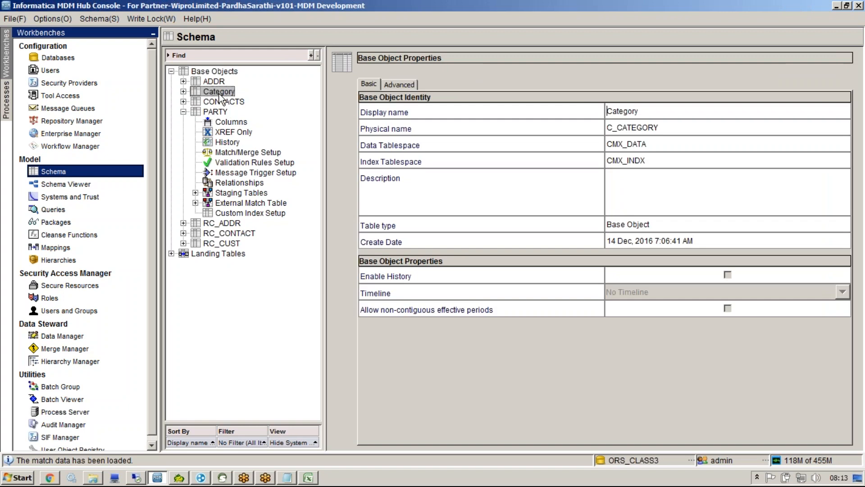
pyautogui.click(161, 18)
pyautogui.click(166, 35)
pyautogui.rightClick(224, 90)
pyautogui.click(262, 110)
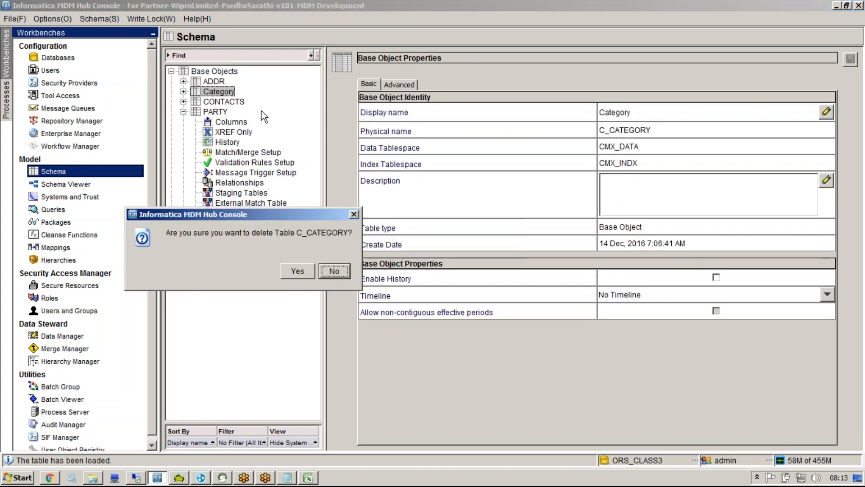
pyautogui.click(297, 271)
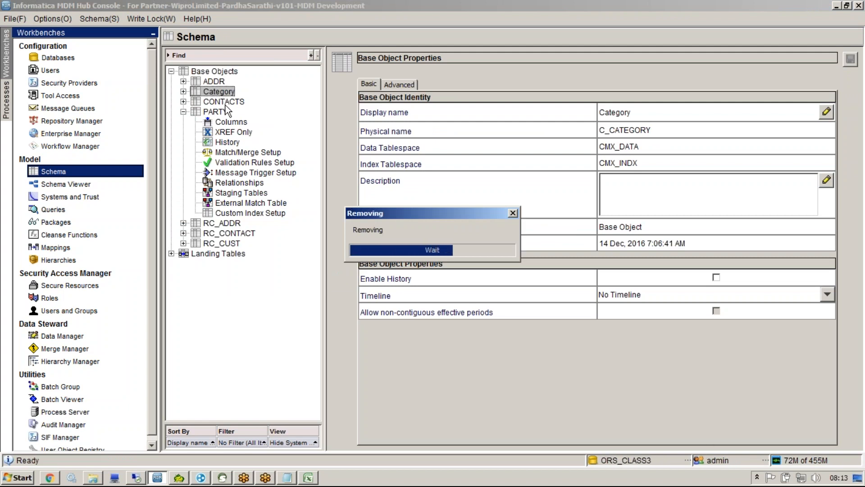
pyautogui.click(224, 214)
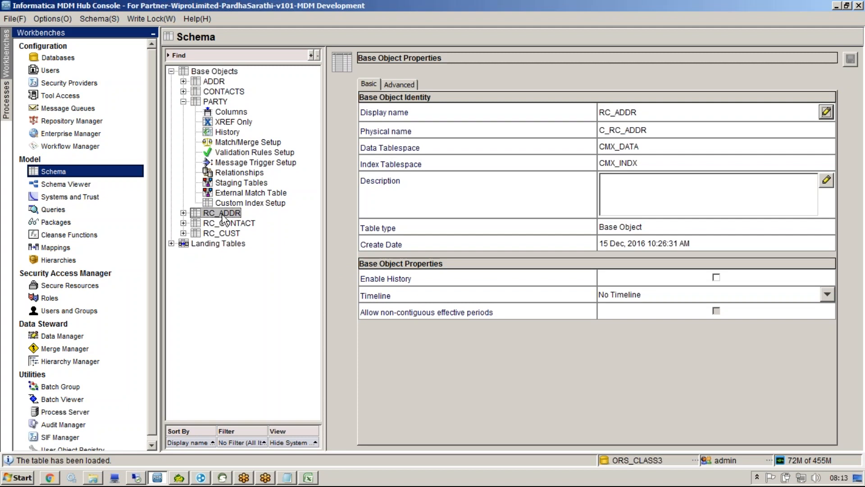
pyautogui.click(239, 144)
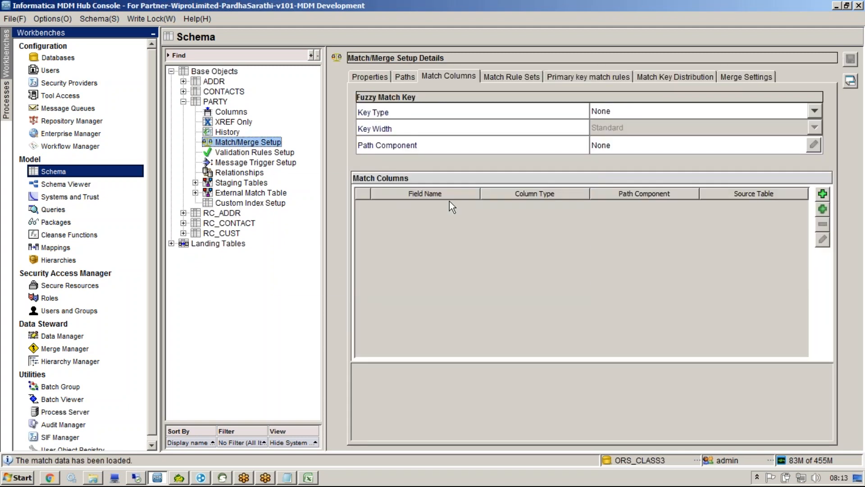
# Step: Widen the details pane and browse PARTY's Properties, Paths, match rule set and primary key rule tabs
pyautogui.click(373, 78)
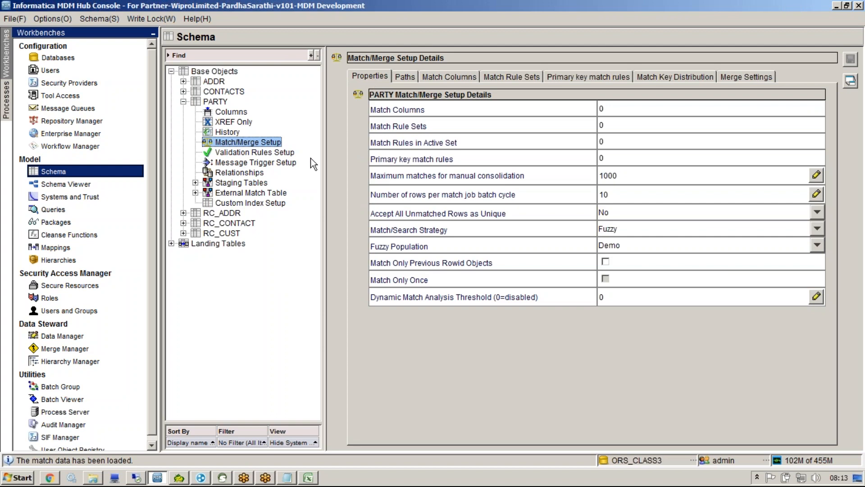
pyautogui.moveTo(323, 161); pyautogui.dragTo(316, 161)
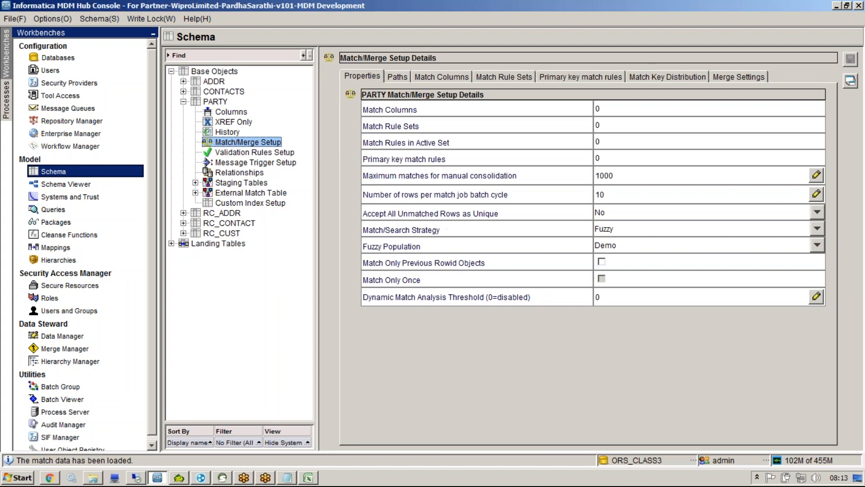
pyautogui.moveTo(164, 203); pyautogui.dragTo(118, 203)
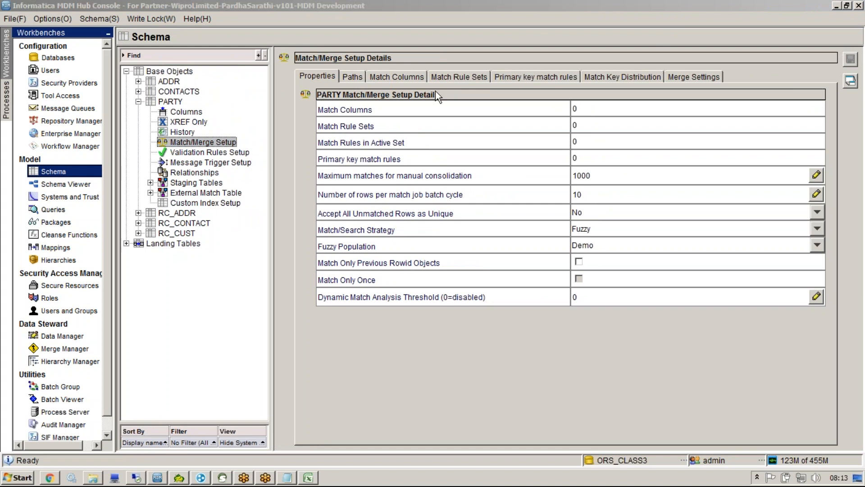
pyautogui.click(349, 79)
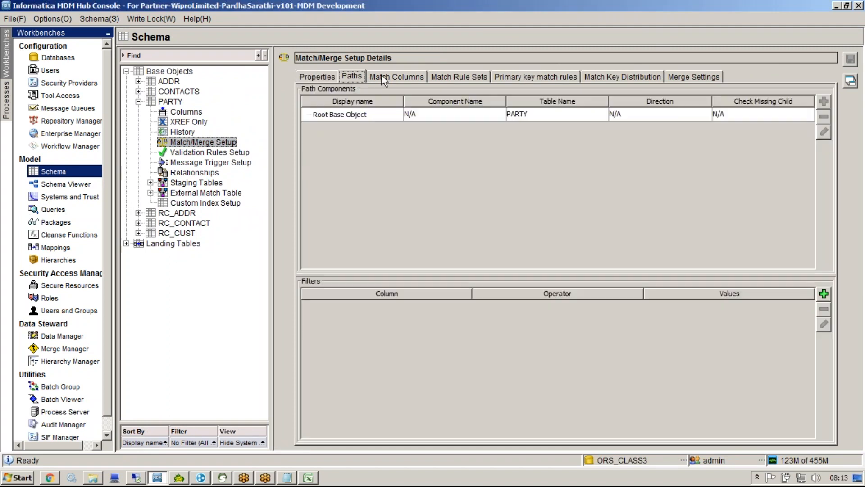
pyautogui.click(447, 76)
pyautogui.click(500, 79)
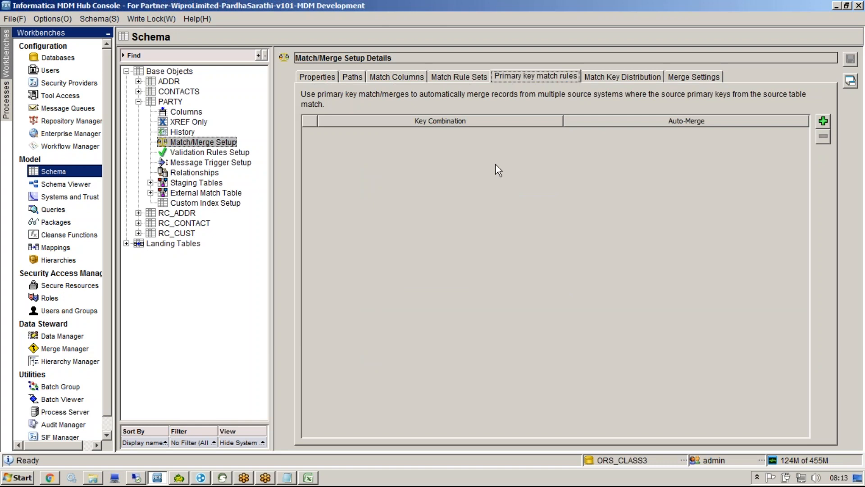
pyautogui.click(333, 77)
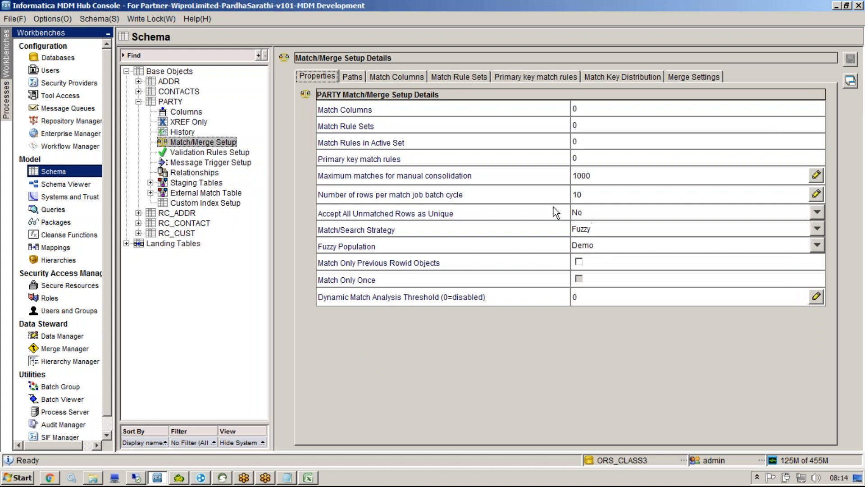
# Step: Show PARTY's Paths tab, select the Root Base Object, then switch to the Excel workbook
pyautogui.click(351, 77)
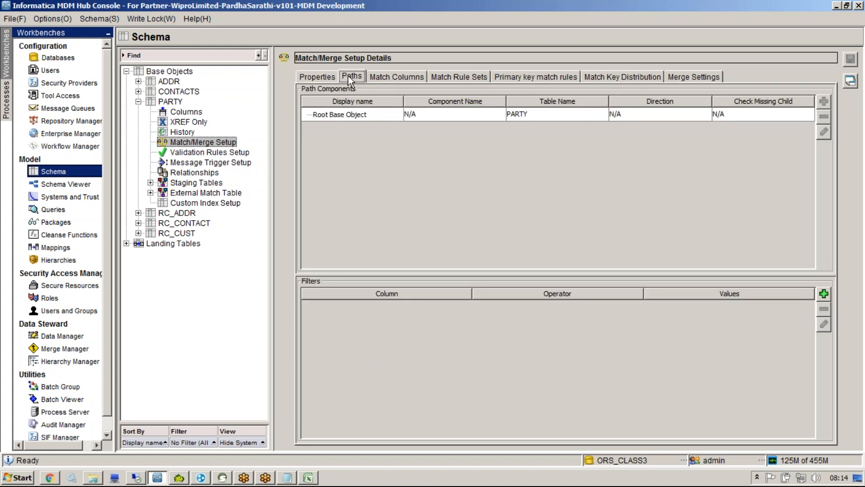
pyautogui.click(325, 75)
pyautogui.click(352, 76)
pyautogui.click(355, 116)
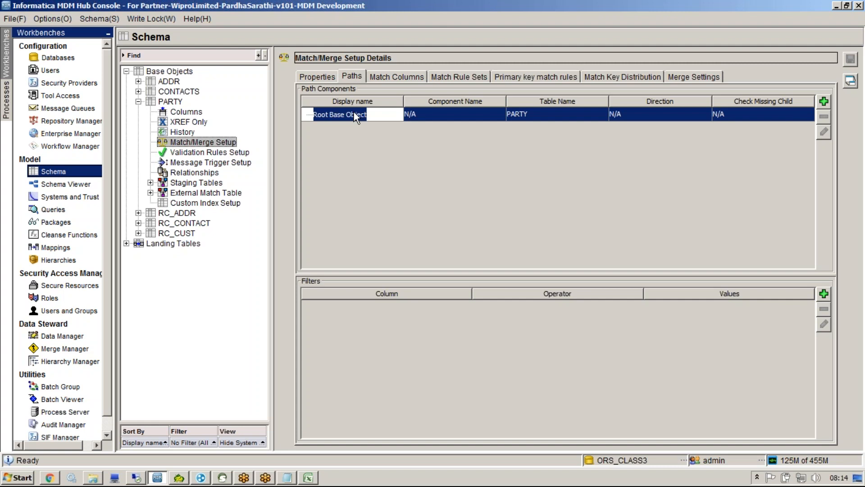
pyautogui.click(309, 477)
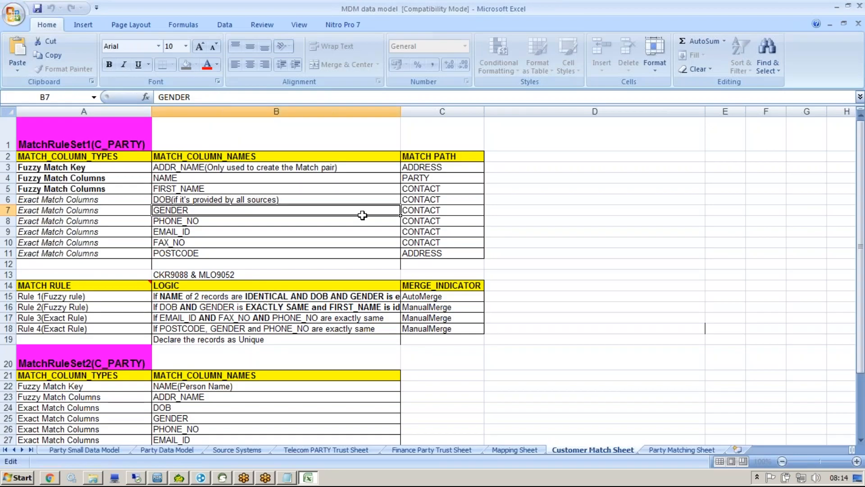
# Step: Select the MATCH PATH cells C3:C11, noting the ADDRESS and CONTACT paths, then return to Hub Console
pyautogui.click(194, 160)
pyautogui.moveTo(424, 168); pyautogui.dragTo(419, 250)
pyautogui.click(421, 220)
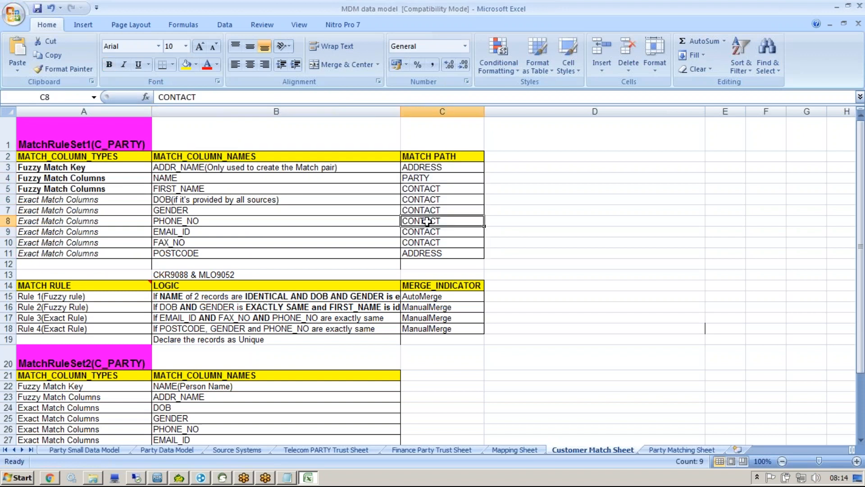
pyautogui.moveTo(419, 187); pyautogui.dragTo(417, 243)
pyautogui.click(423, 165)
pyautogui.click(424, 252)
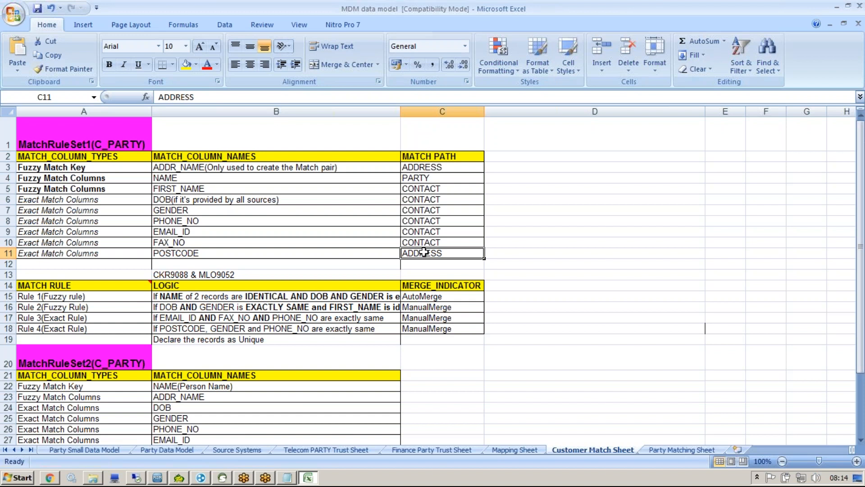
pyautogui.click(433, 168)
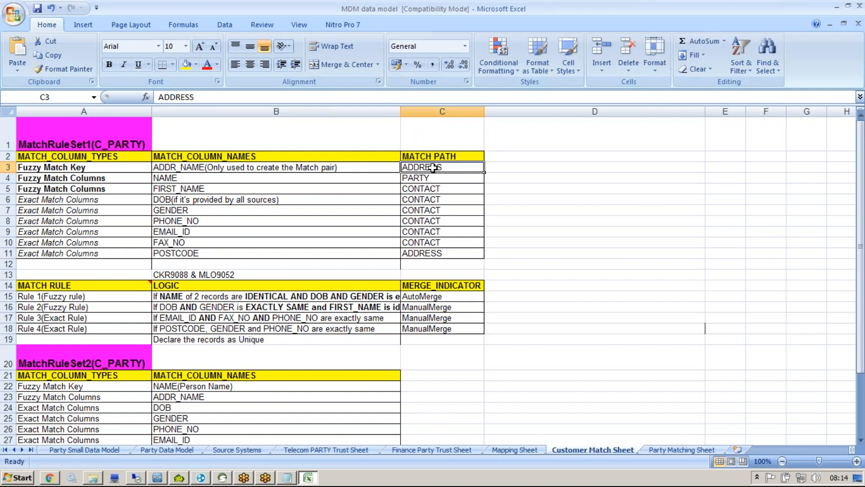
pyautogui.hotkey('alt', 'Tab')
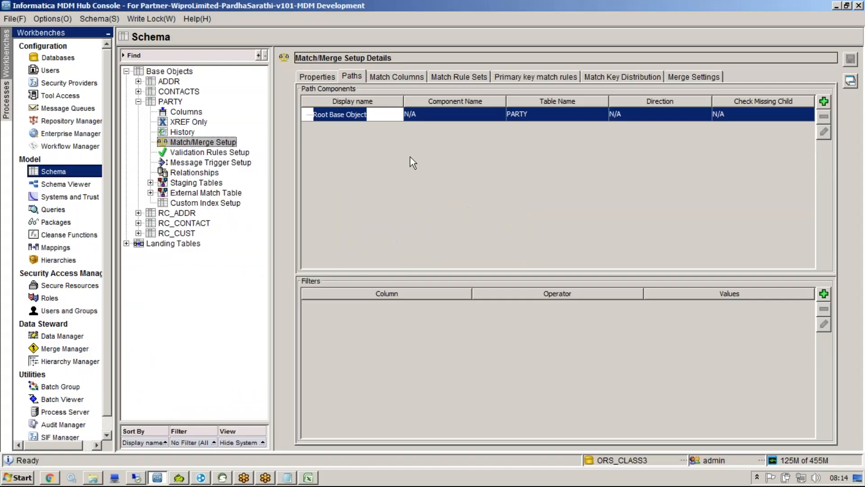
# Step: Add an ADDR path component under the root using the ADDR relationship
pyautogui.click(822, 106)
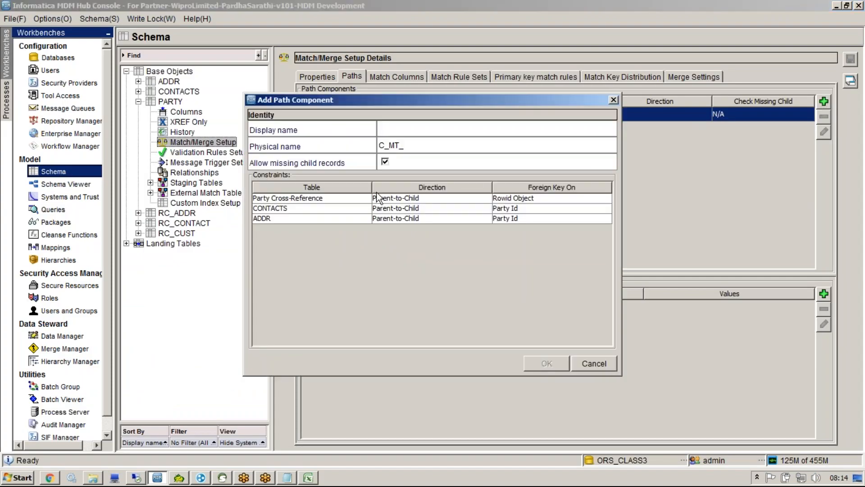
pyautogui.write('CONTACT')
pyautogui.hotkey('shift', 'Home')
pyautogui.write('ADDR')
pyautogui.click(275, 219)
pyautogui.click(552, 367)
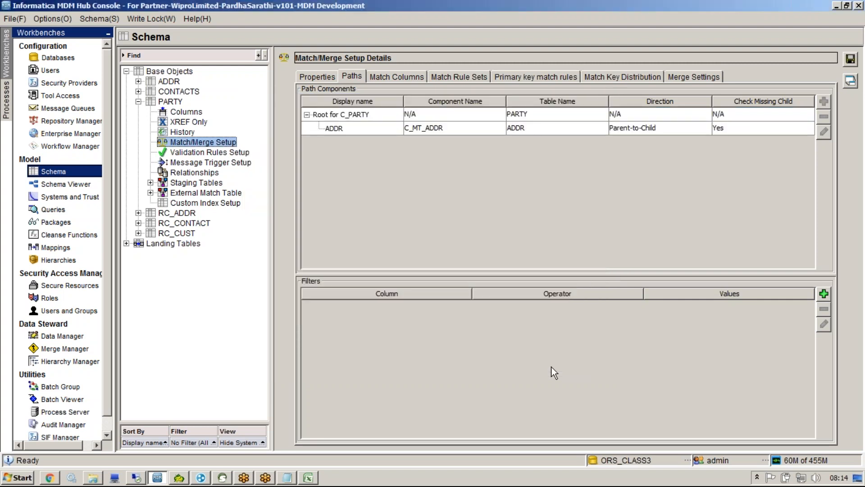
# Step: Start a child component under ADDR with the Addr Cross-Reference relationship, then cancel it
pyautogui.click(588, 117)
pyautogui.click(827, 101)
pyautogui.click(772, 130)
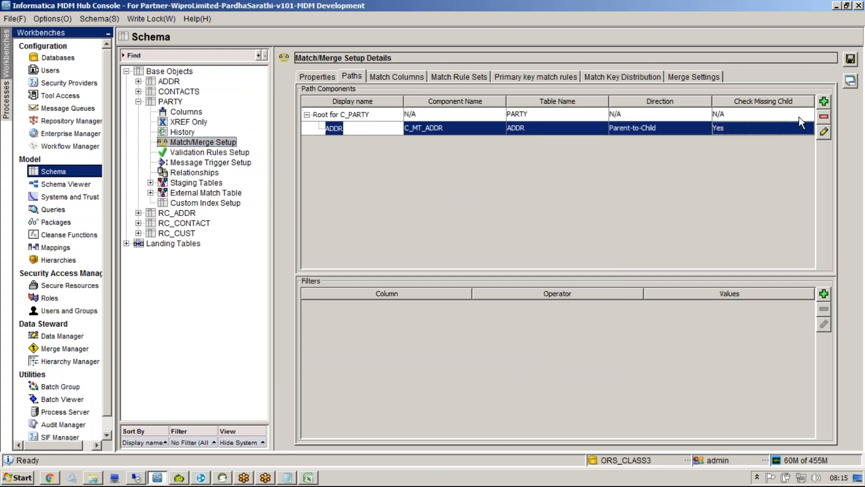
pyautogui.click(824, 102)
pyautogui.click(500, 215)
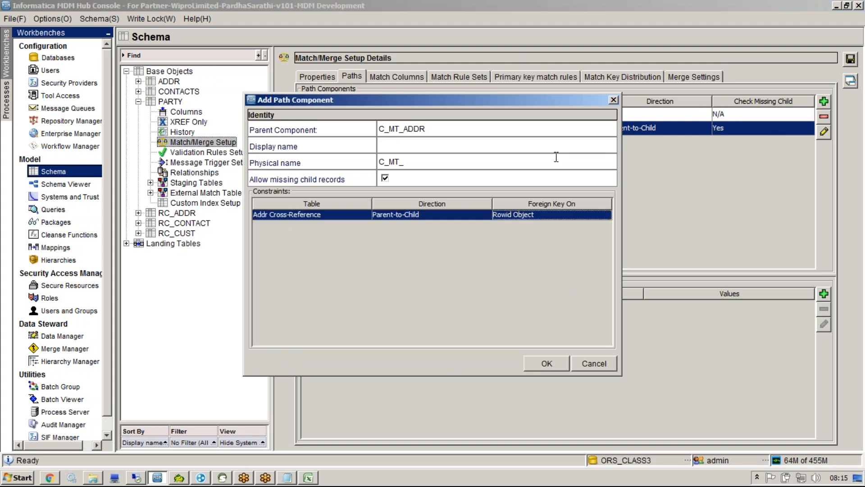
pyautogui.click(613, 100)
pyautogui.click(627, 115)
# Step: Add a CONTACTS path component under the root using the CONTACTS relationship
pyautogui.click(823, 102)
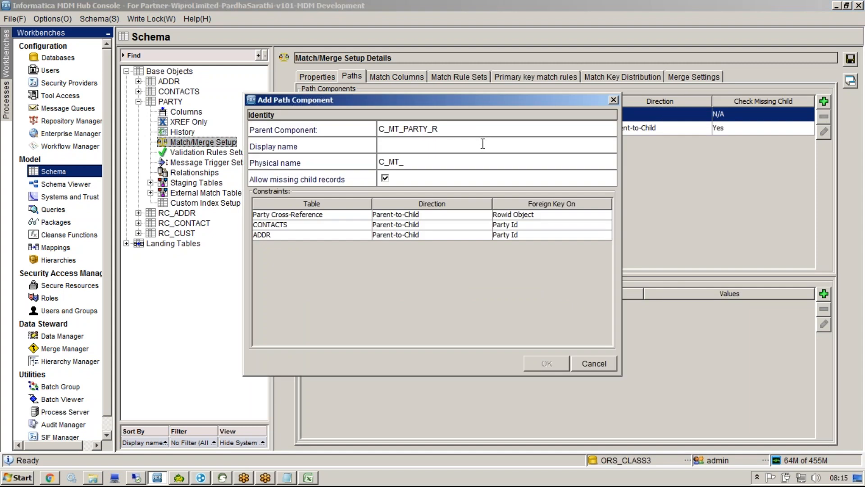
pyautogui.moveTo(480, 132); pyautogui.dragTo(257, 115)
pyautogui.click(460, 151)
pyautogui.write('CONTACTS')
pyautogui.click(399, 224)
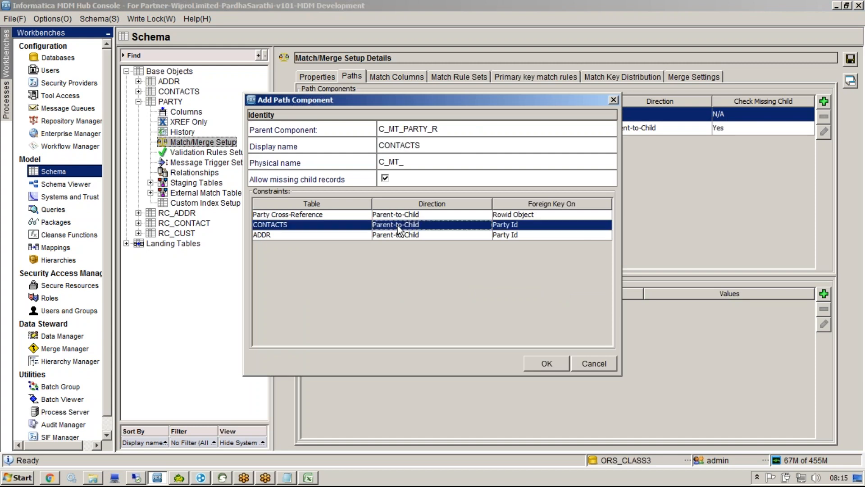
pyautogui.click(537, 365)
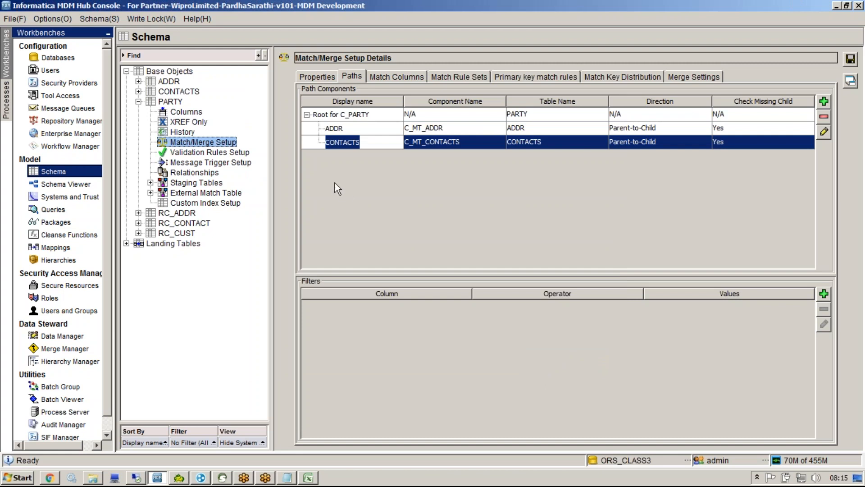
pyautogui.click(344, 117)
pyautogui.click(345, 132)
pyautogui.click(349, 142)
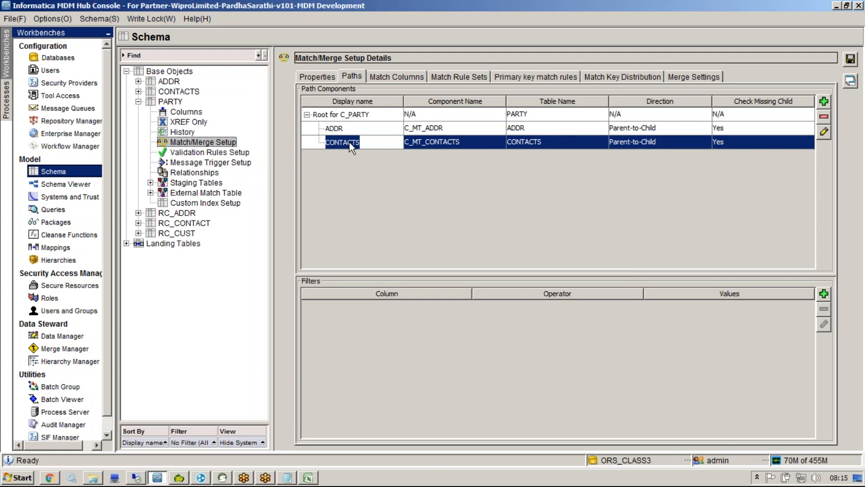
pyautogui.click(388, 115)
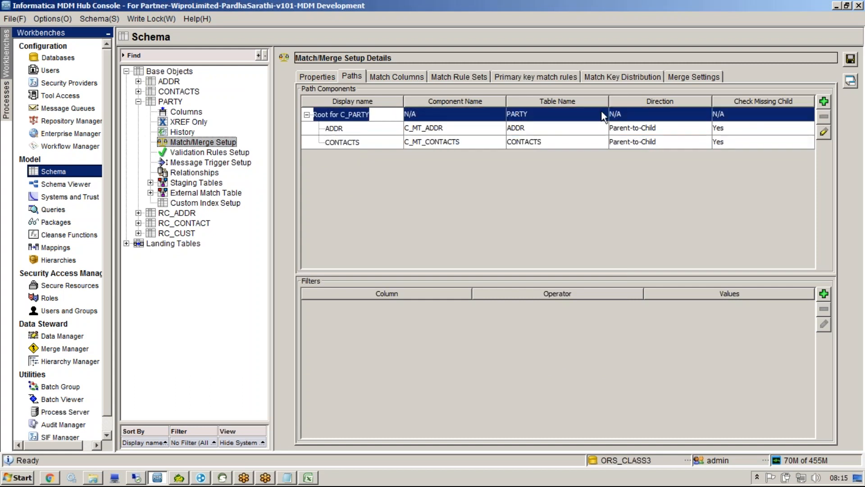
pyautogui.click(802, 130)
pyautogui.click(824, 131)
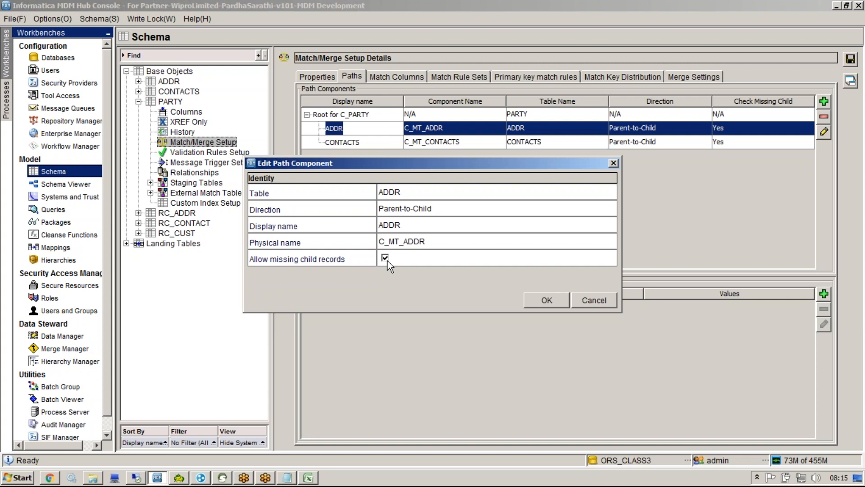
pyautogui.click(594, 300)
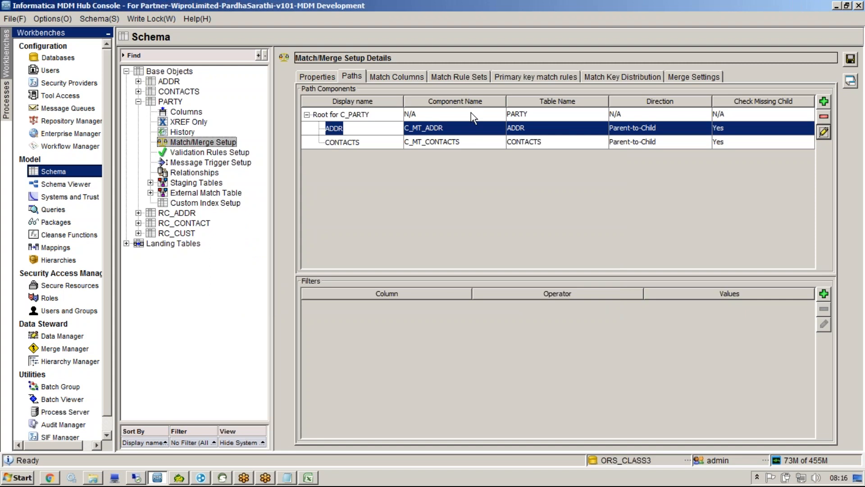
pyautogui.moveTo(471, 114); pyautogui.dragTo(474, 142)
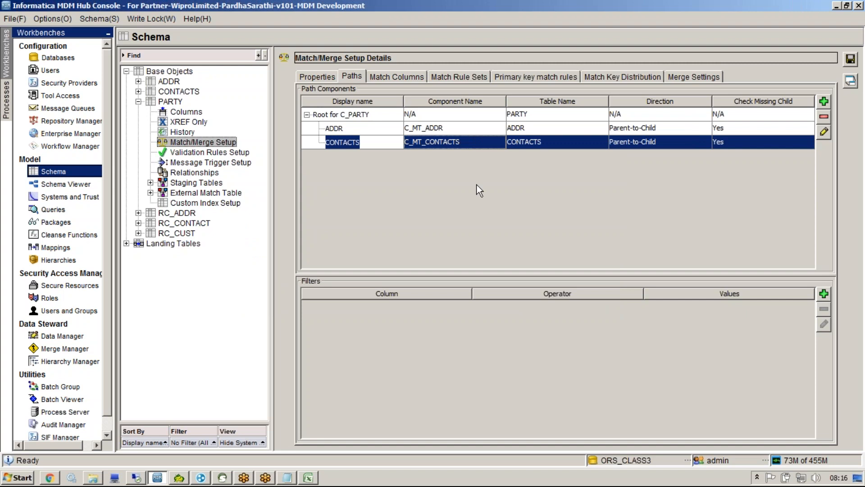
pyautogui.click(455, 134)
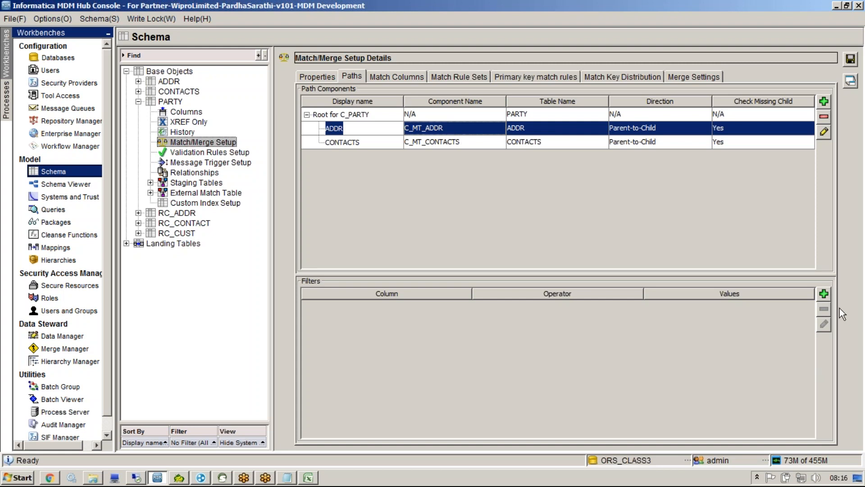
pyautogui.click(824, 294)
pyautogui.click(412, 150)
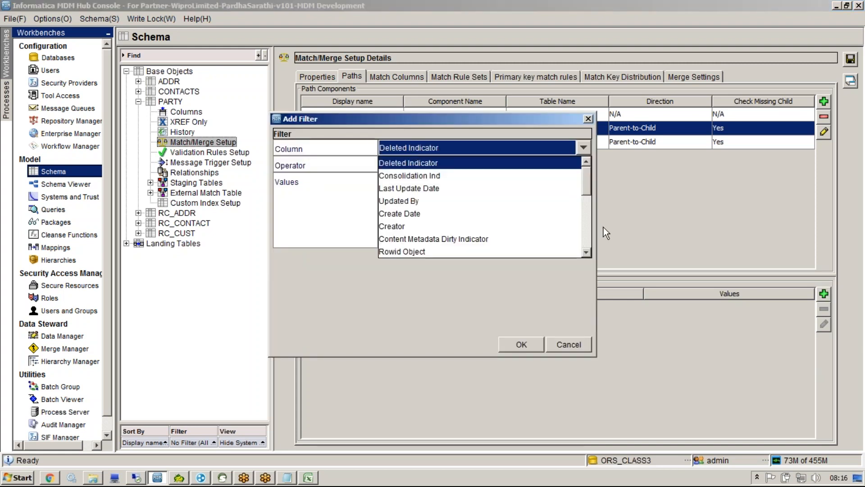
pyautogui.moveTo(590, 189); pyautogui.dragTo(591, 241)
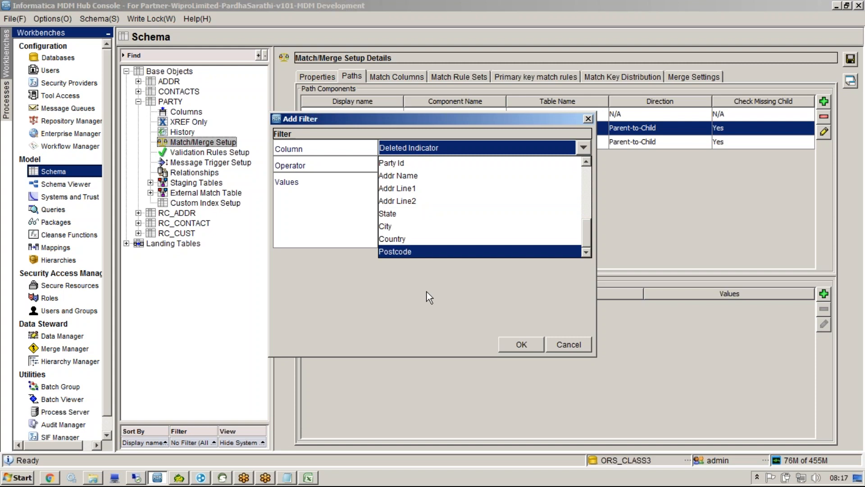
pyautogui.click(570, 344)
pyautogui.click(570, 345)
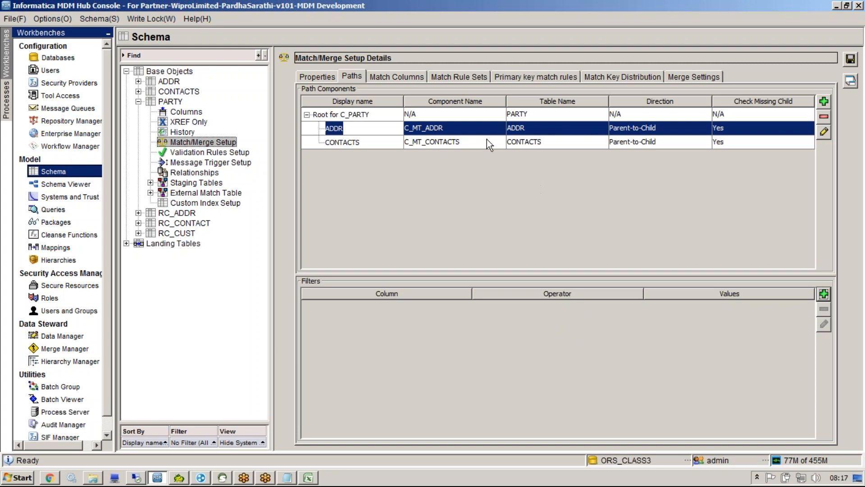
# Step: Show PARTY's Match Columns and compare them with the match column types and names A2:B5 in Excel
pyautogui.click(409, 78)
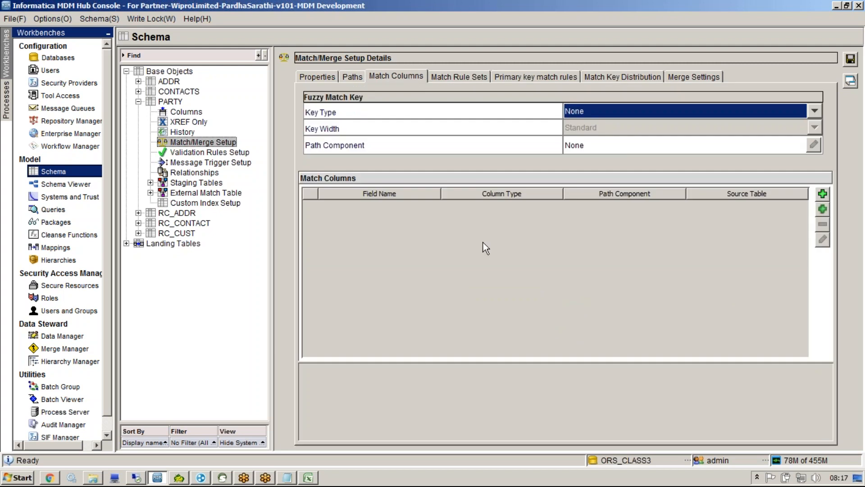
pyautogui.hotkey('alt', 'Tab')
pyautogui.moveTo(108, 157); pyautogui.dragTo(437, 255)
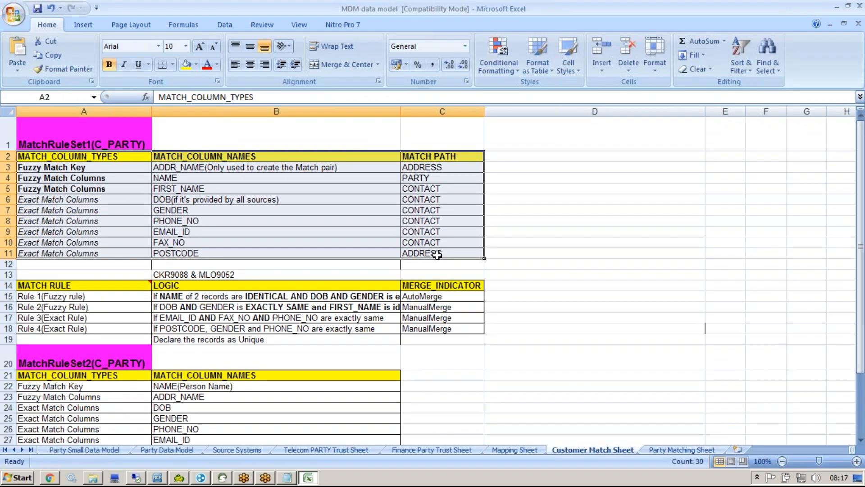
pyautogui.hotkey('alt', 'Tab')
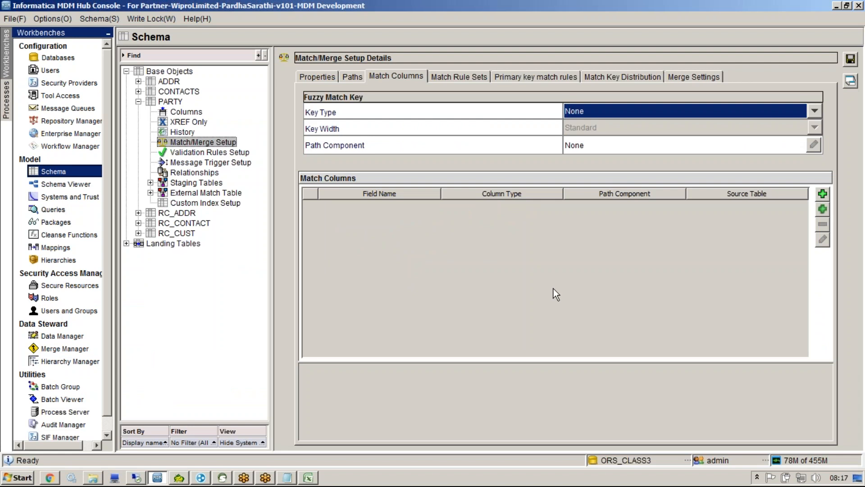
# Step: Check the fuzzy match key ADDR_NAME in cell B3, then open Hub's fuzzy match key type list
pyautogui.hotkey('alt', 'Tab')
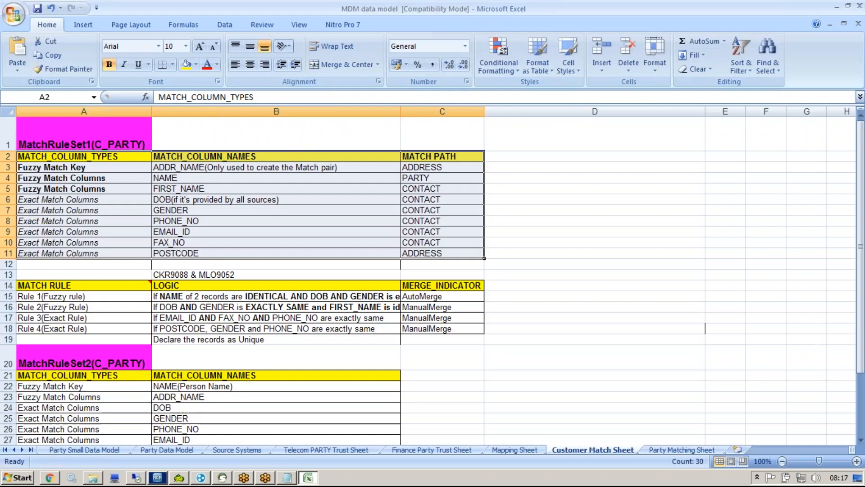
pyautogui.click(100, 168)
pyautogui.moveTo(311, 161); pyautogui.dragTo(415, 167)
pyautogui.click(142, 168)
pyautogui.click(167, 167)
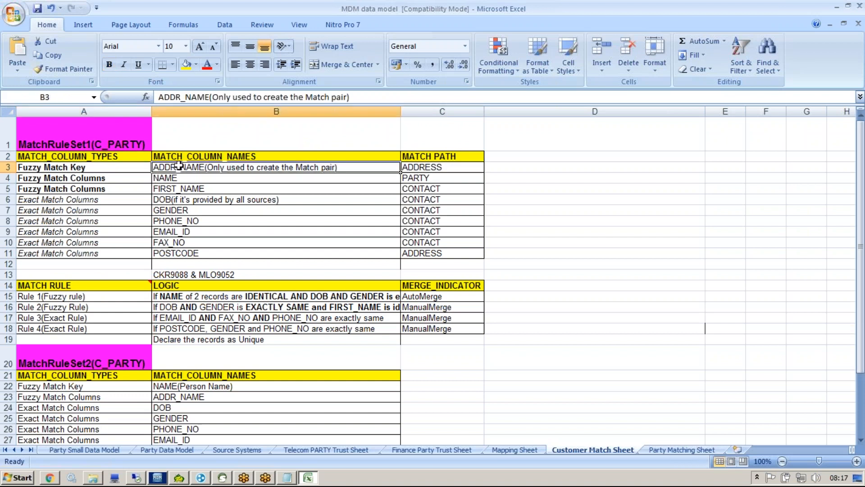
pyautogui.doubleClick(185, 167)
pyautogui.doubleClick(185, 167)
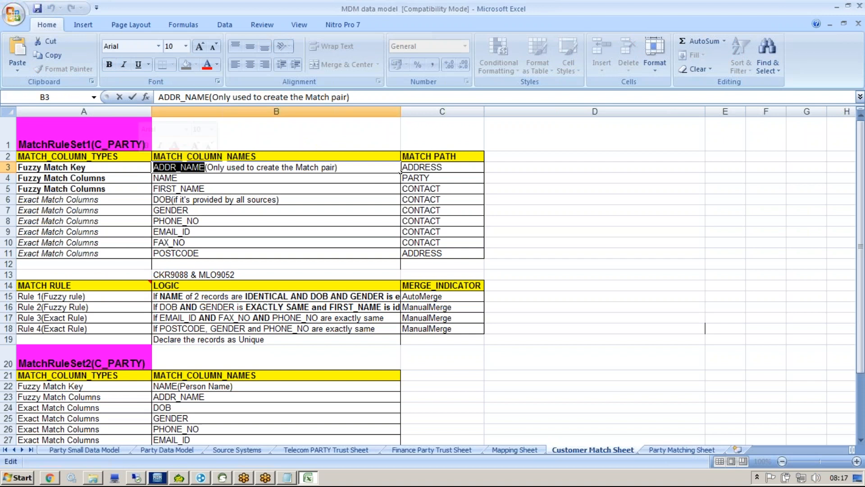
pyautogui.hotkey('alt', 'Tab')
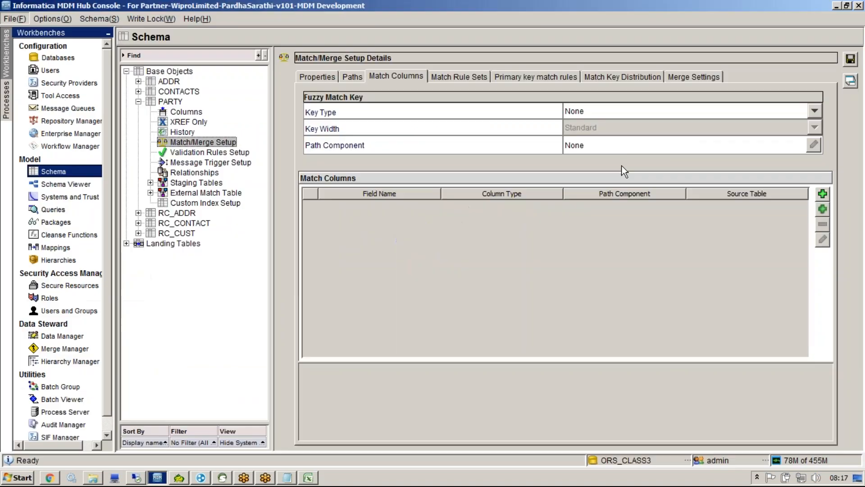
pyautogui.click(602, 116)
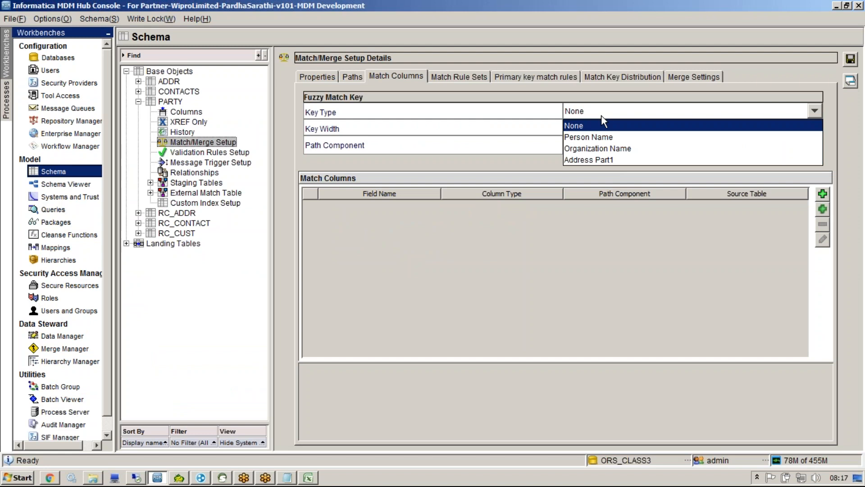
# Step: Set the fuzzy match key type to Address Part1 and look over the available PARTY columns
pyautogui.click(612, 161)
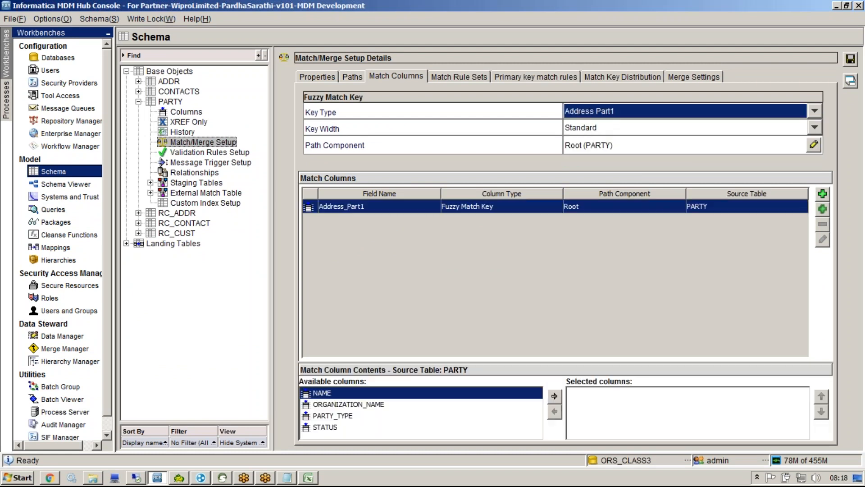
pyautogui.click(385, 417)
pyautogui.click(349, 396)
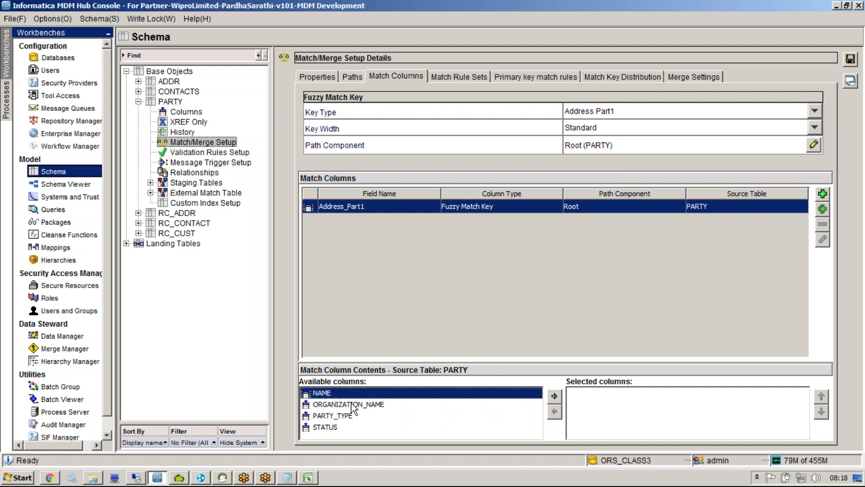
pyautogui.click(351, 405)
pyautogui.click(357, 417)
pyautogui.click(354, 426)
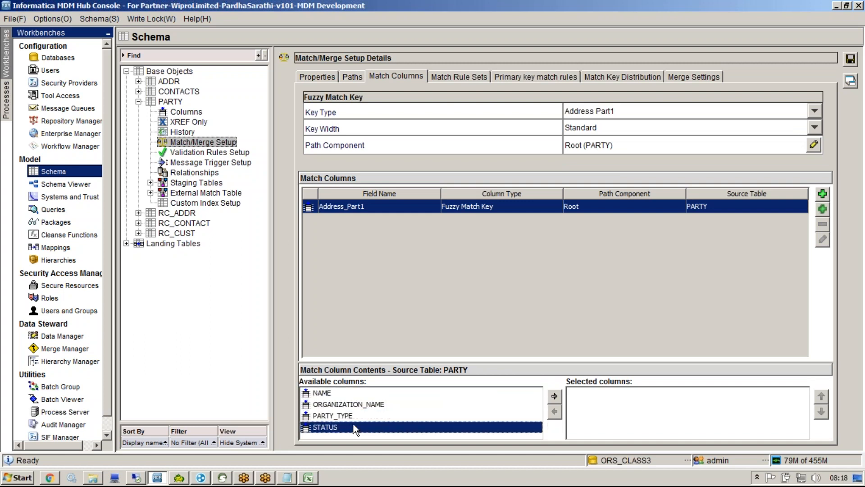
pyautogui.click(345, 420)
pyautogui.click(339, 406)
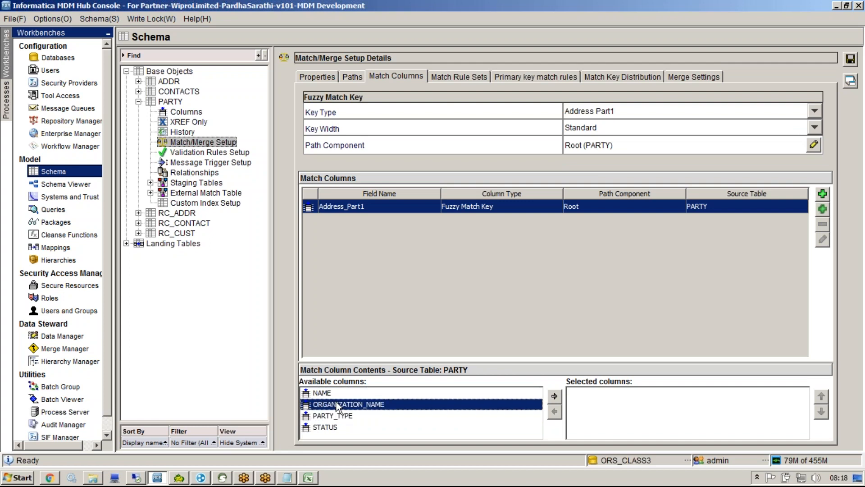
pyautogui.click(337, 394)
pyautogui.click(339, 405)
# Step: Add NAME and ORGANIZATION_NAME to the selected match column contents
pyautogui.click(339, 395)
pyautogui.click(555, 397)
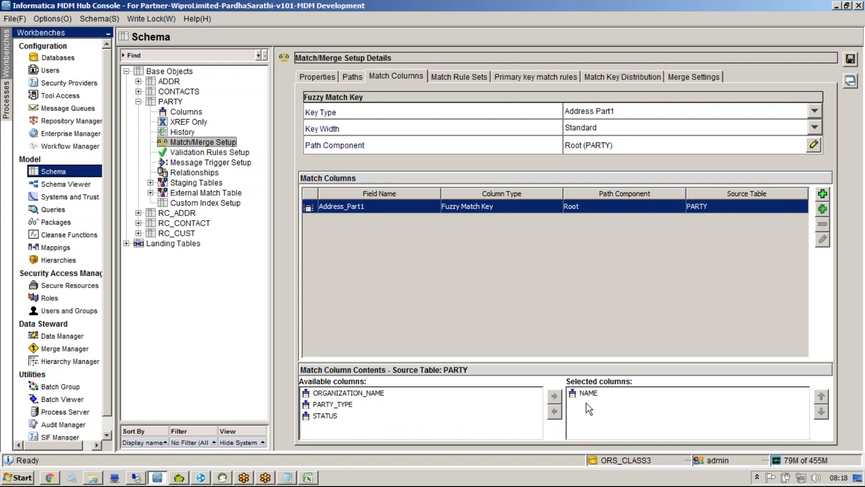
pyautogui.click(487, 405)
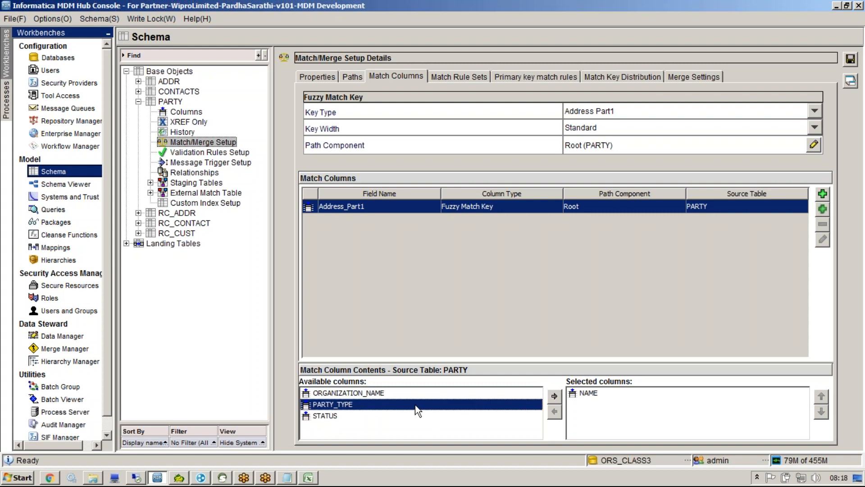
pyautogui.click(508, 396)
pyautogui.click(555, 396)
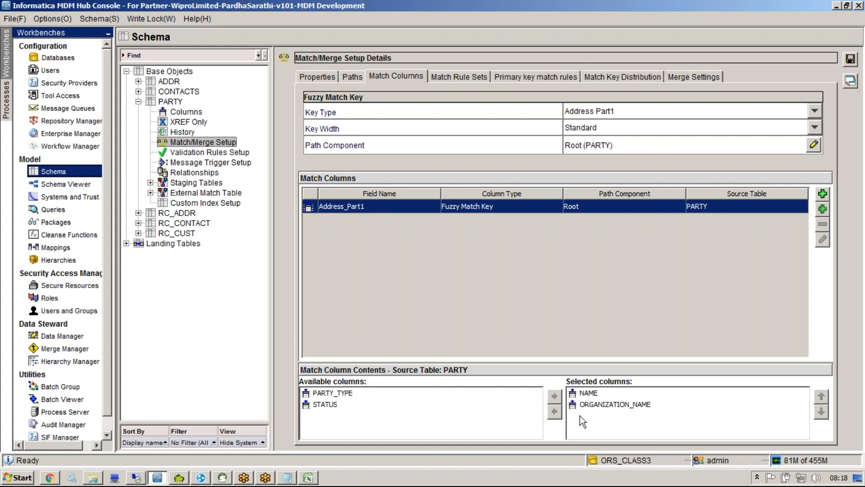
pyautogui.click(592, 396)
pyautogui.click(595, 405)
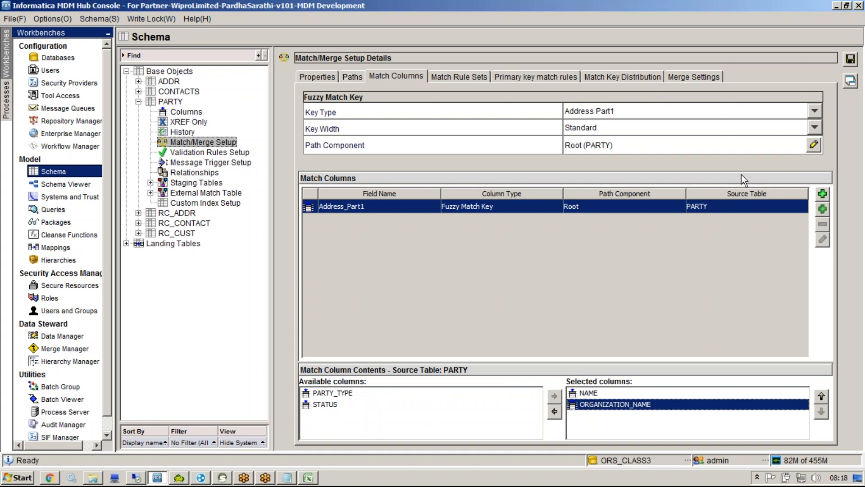
# Step: Try ADDR as the match path component, then revert to Root (PARTY) and browse its columns
pyautogui.click(814, 145)
pyautogui.click(399, 175)
pyautogui.click(446, 315)
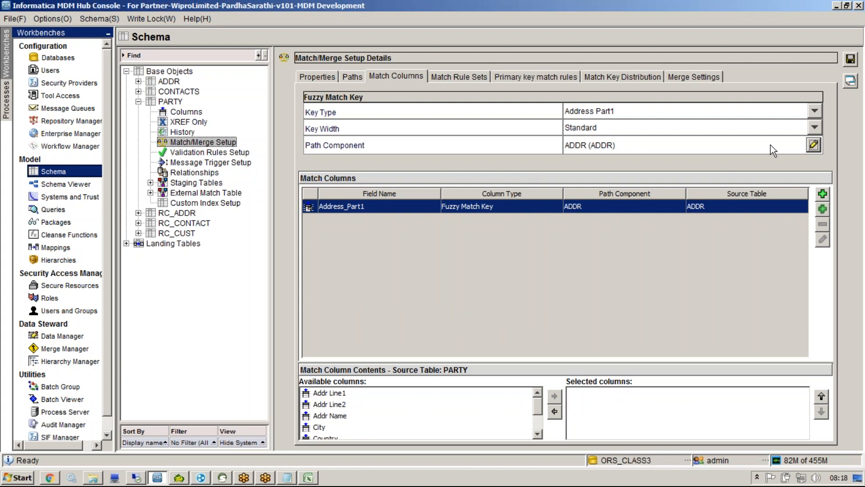
pyautogui.click(353, 77)
pyautogui.click(396, 76)
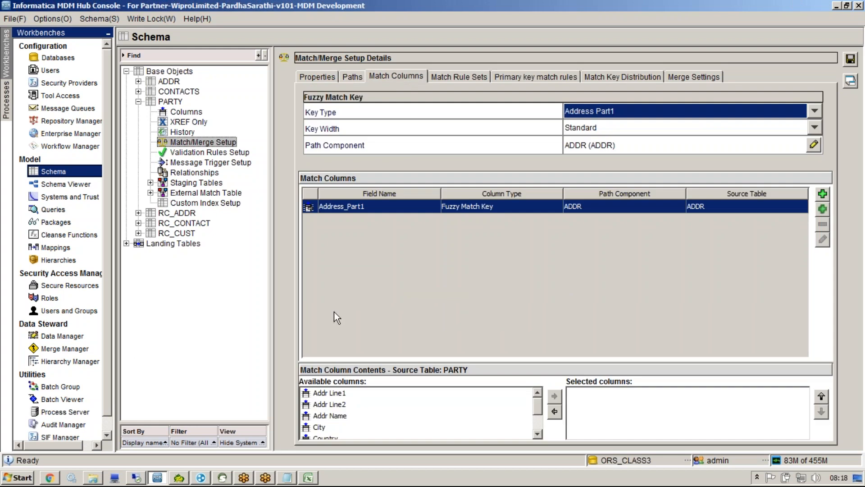
pyautogui.click(343, 393)
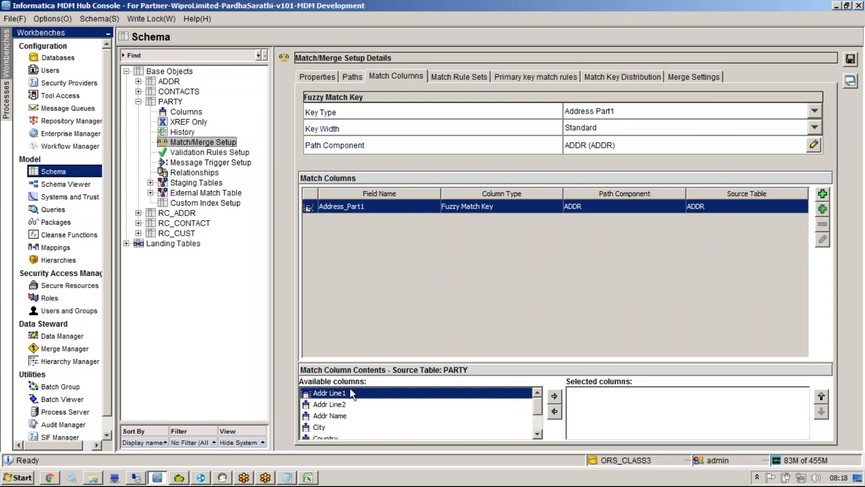
pyautogui.click(814, 144)
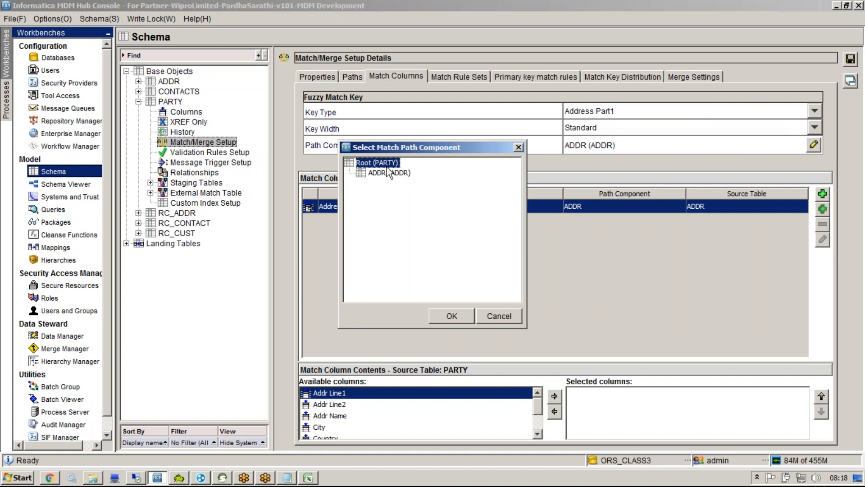
pyautogui.click(442, 319)
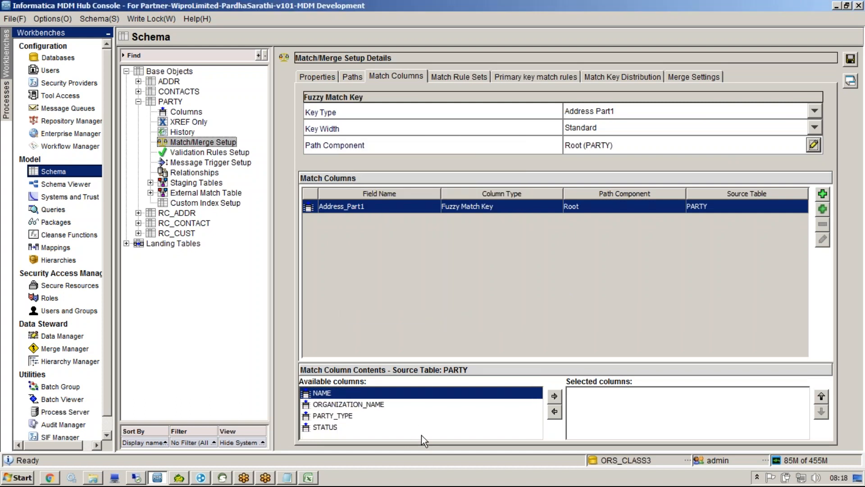
pyautogui.click(402, 432)
pyautogui.press('Up')
pyautogui.press('Up')
pyautogui.press('Up')
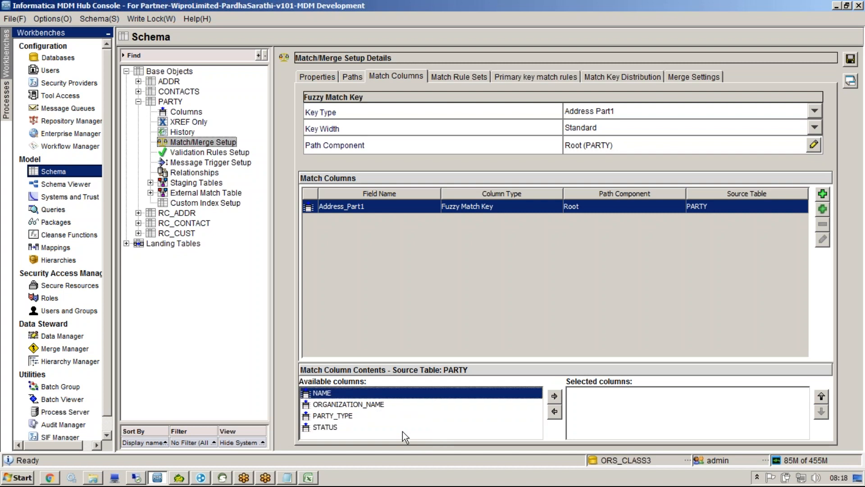
pyautogui.press('Down')
pyautogui.press('Down')
pyautogui.press('Down')
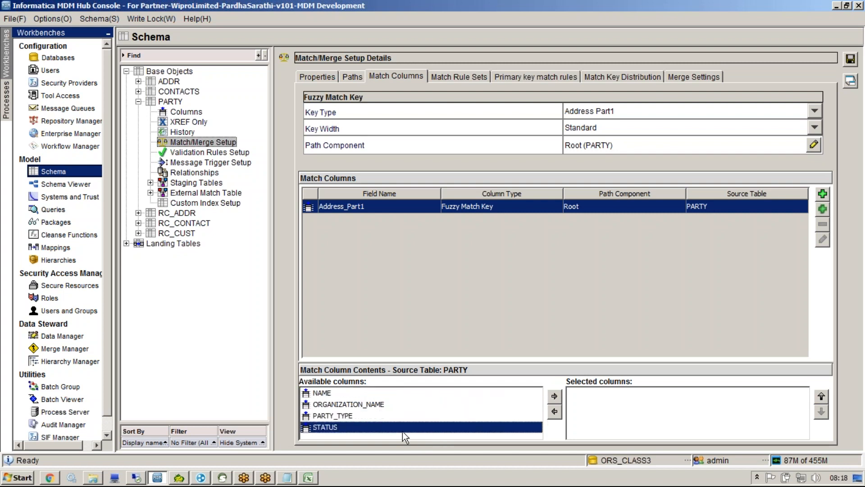
# Step: Base the match key on the ADDR path component with Addr Name as its content
pyautogui.click(813, 145)
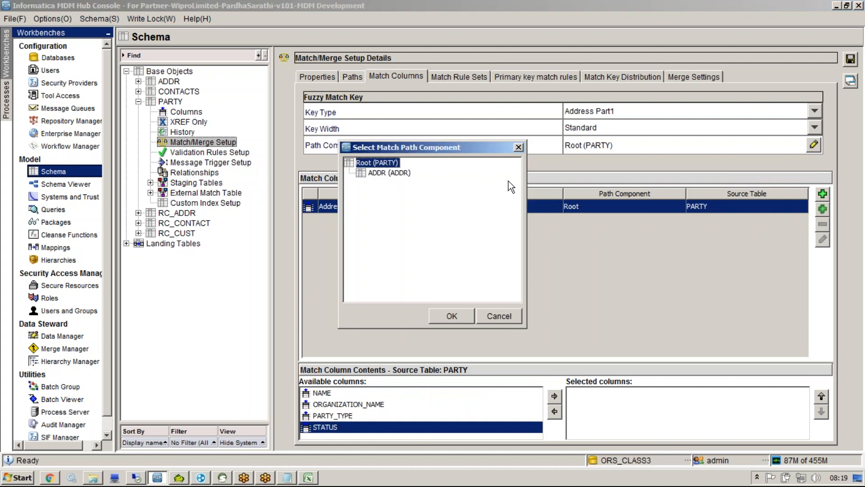
pyautogui.press('Down')
pyautogui.click(448, 318)
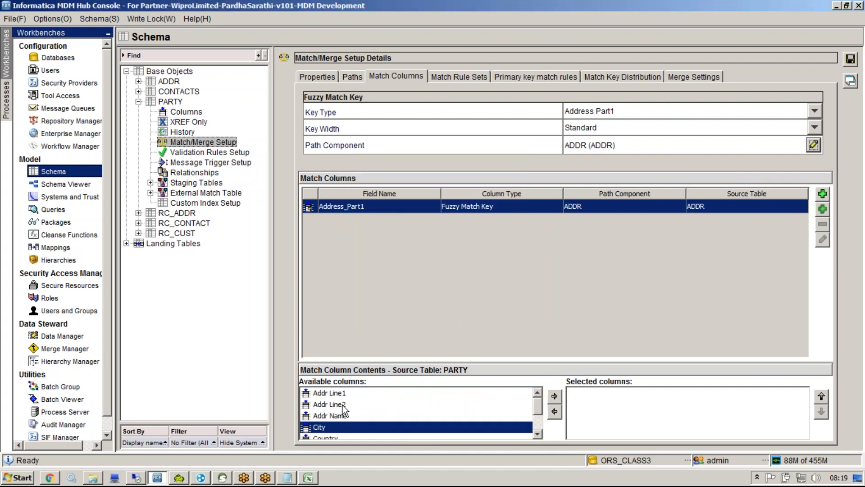
pyautogui.click(332, 417)
pyautogui.click(555, 398)
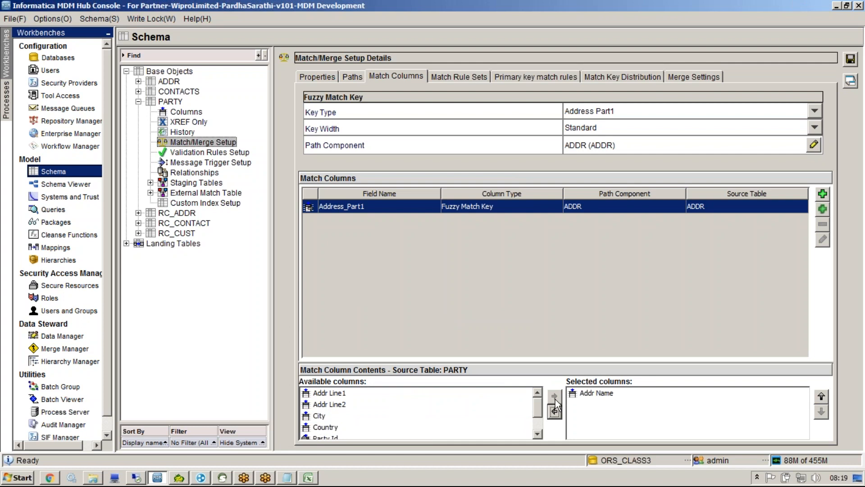
pyautogui.click(596, 393)
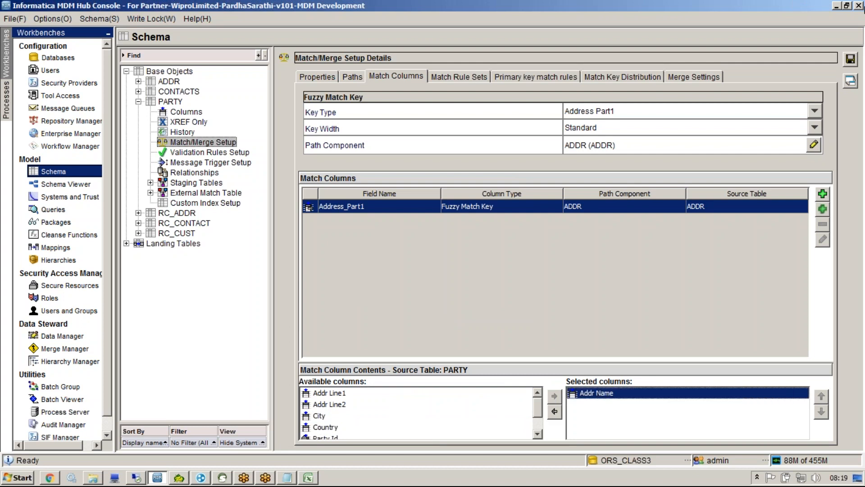
# Step: Save the match column setup without fuzzy rules, mark Addr Name, then bring Toad for Oracle forward
pyautogui.click(850, 59)
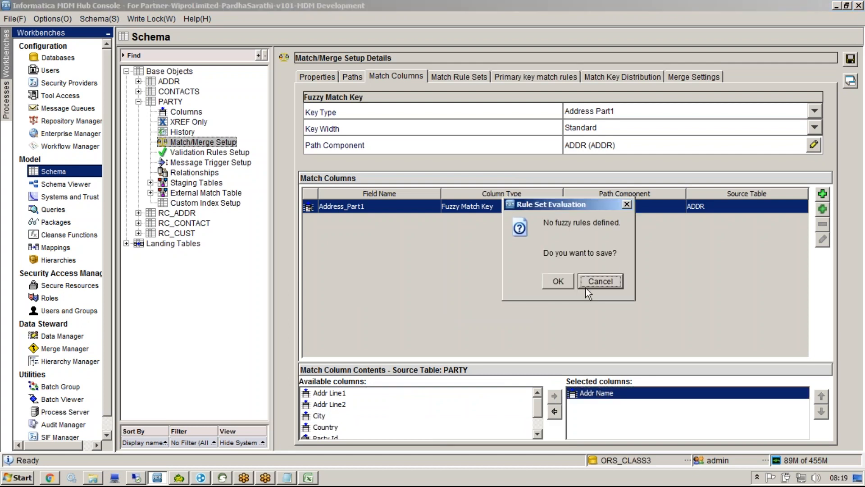
pyautogui.click(559, 281)
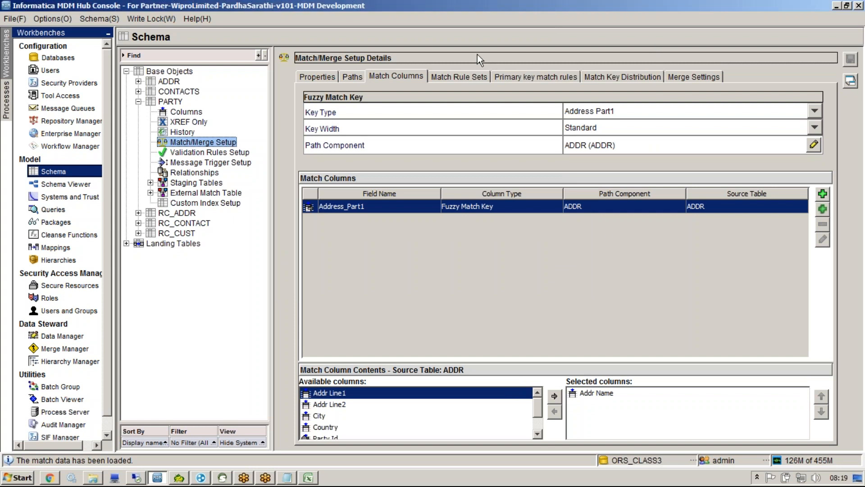
pyautogui.moveTo(624, 387)
pyautogui.mouseDown()
pyautogui.moveTo(568, 386)
pyautogui.moveTo(567, 406)
pyautogui.moveTo(624, 404)
pyautogui.moveTo(625, 377)
pyautogui.mouseUp()
pyautogui.rightClick(625, 377)
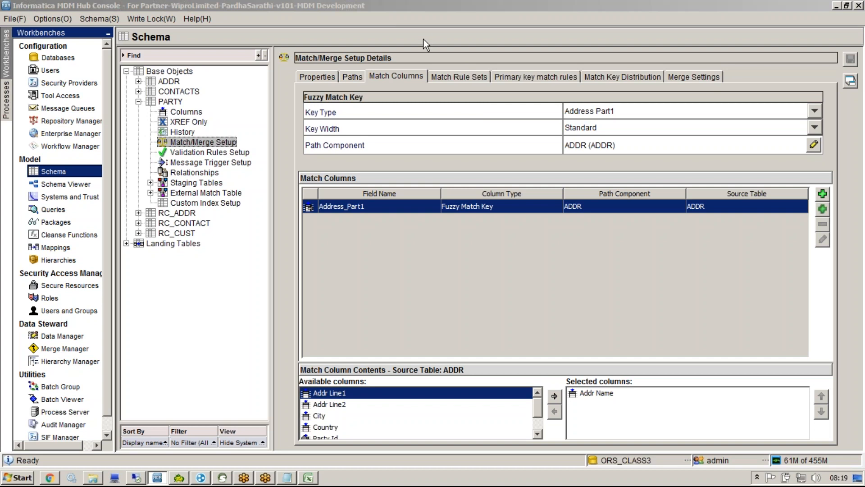
pyautogui.click(180, 479)
pyautogui.click(116, 20)
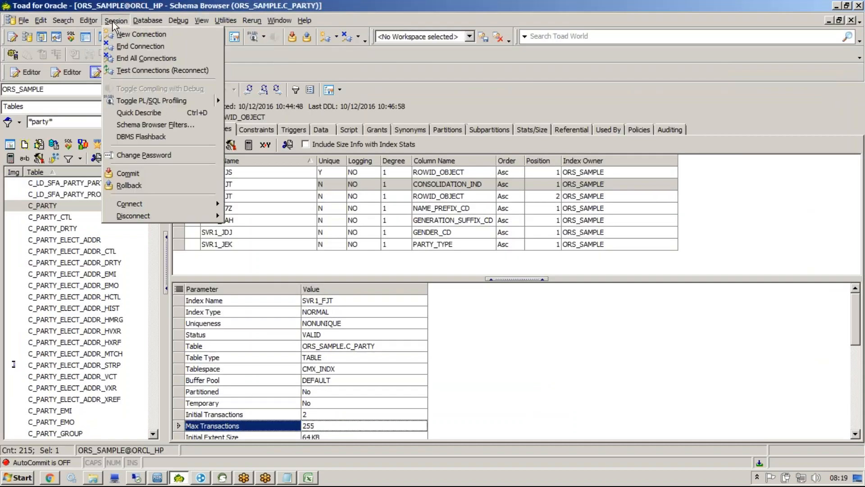
# Step: Open a new Toad connection as ORS_CLASS3 on ORCL_HP
pyautogui.click(126, 33)
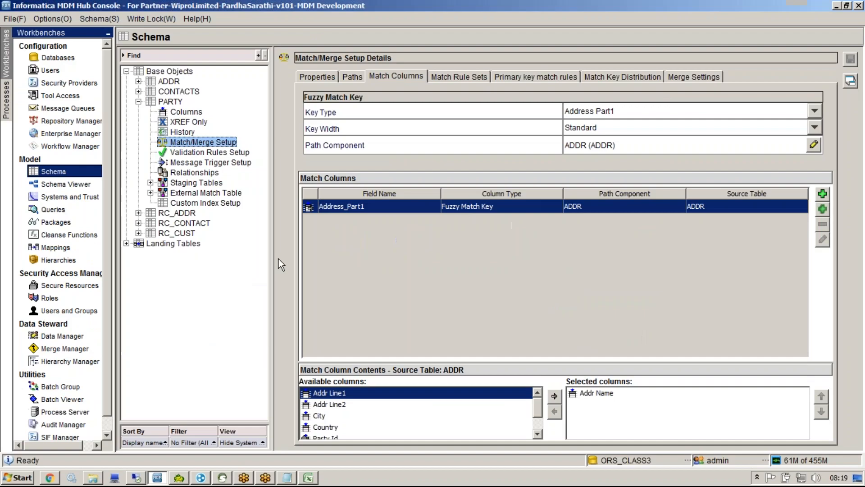
pyautogui.hotkey('alt', 'Tab')
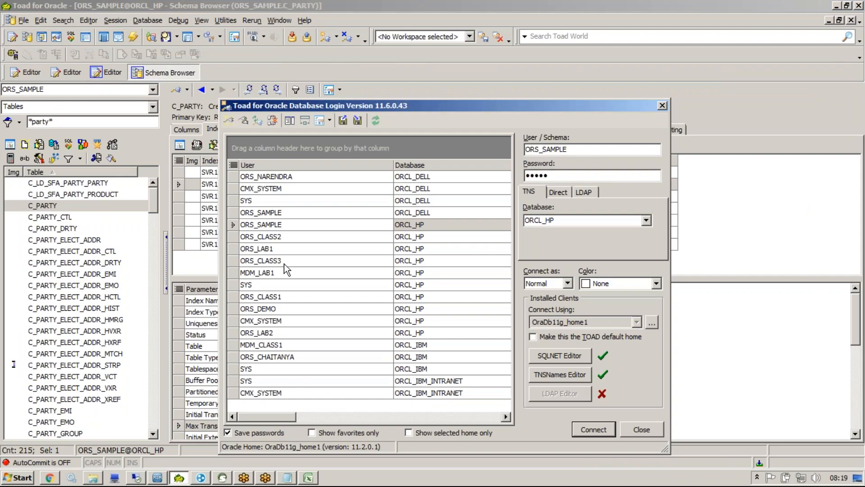
pyautogui.click(283, 261)
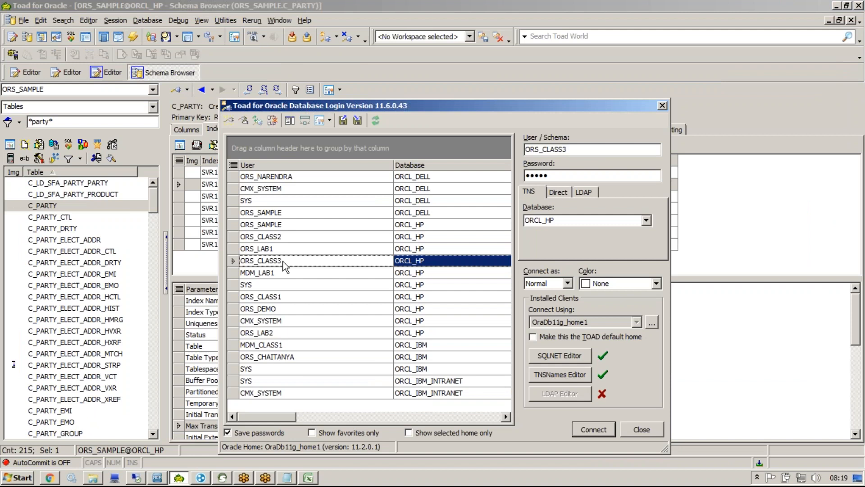
pyautogui.doubleClick(284, 265)
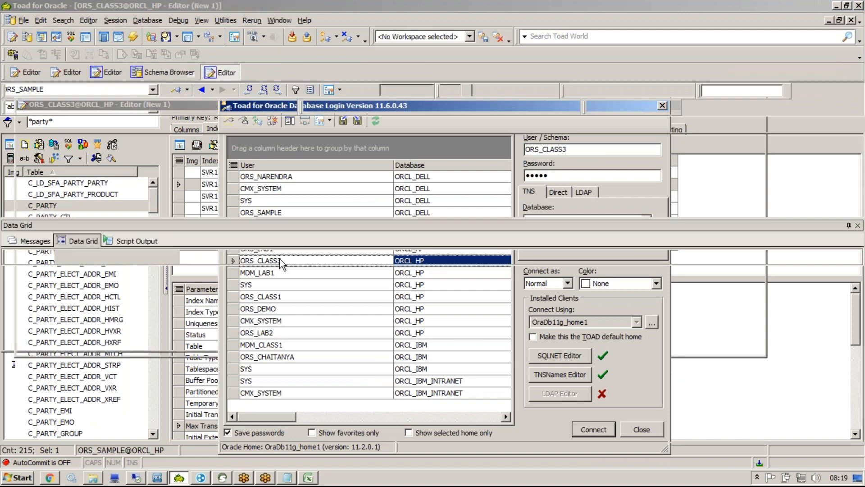
pyautogui.press('Return')
pyautogui.press('Return')
pyautogui.press('Return')
pyautogui.hotkey('alt', 'Tab')
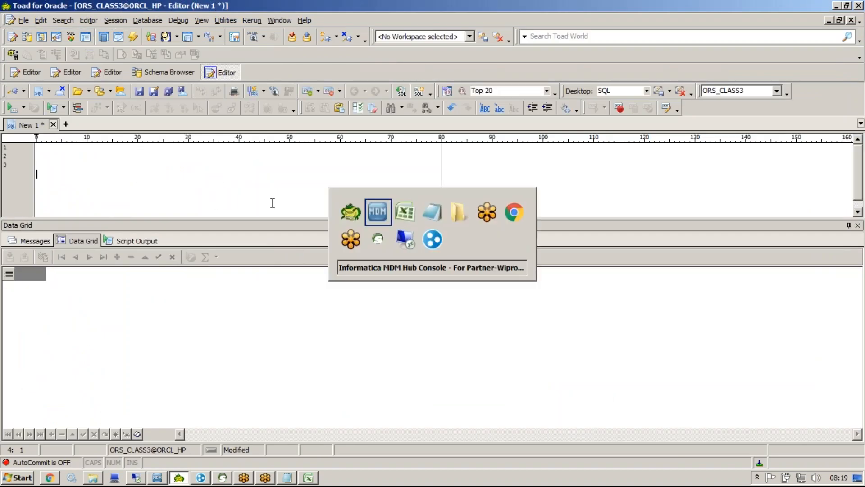
pyautogui.hotkey('alt', 'Tab')
# Step: Run 'select *from c_addr' and scroll across the four returned address rows
pyautogui.write('select *fro')
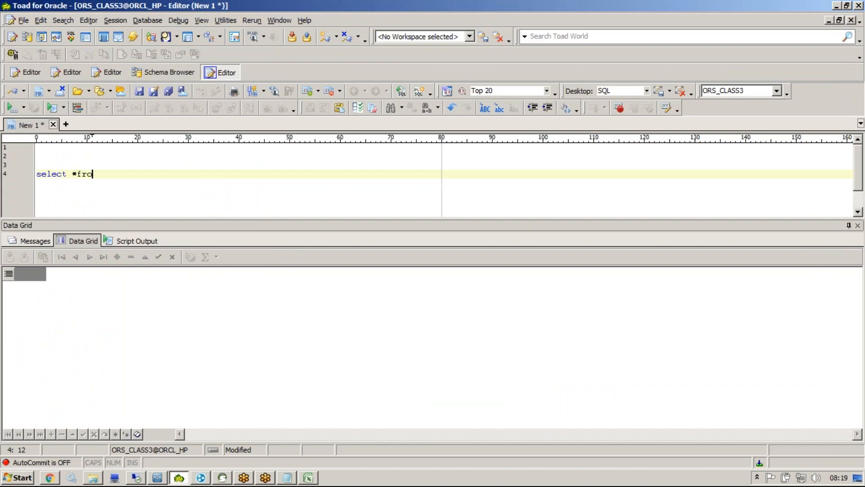
pyautogui.write('m c_addr')
pyautogui.press('F9')
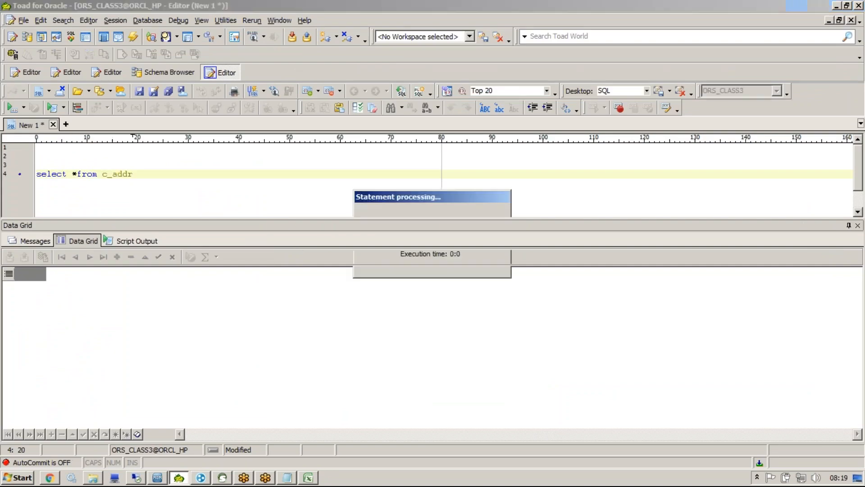
pyautogui.click(418, 315)
pyautogui.press('Right')
pyautogui.press('Right')
pyautogui.press('Right')
pyautogui.press('Right')
pyautogui.press('Right')
pyautogui.press('Right')
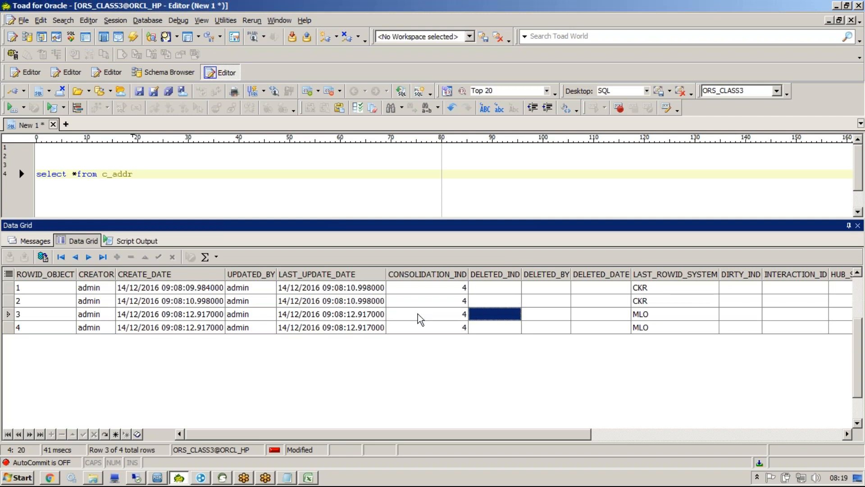
pyautogui.press('Right')
pyautogui.press('Right')
pyautogui.press('Right')
pyautogui.press('Right')
pyautogui.press('Right')
pyautogui.press('Right')
pyautogui.press('Right')
pyautogui.press('Right')
pyautogui.press('Right')
pyautogui.press('Right')
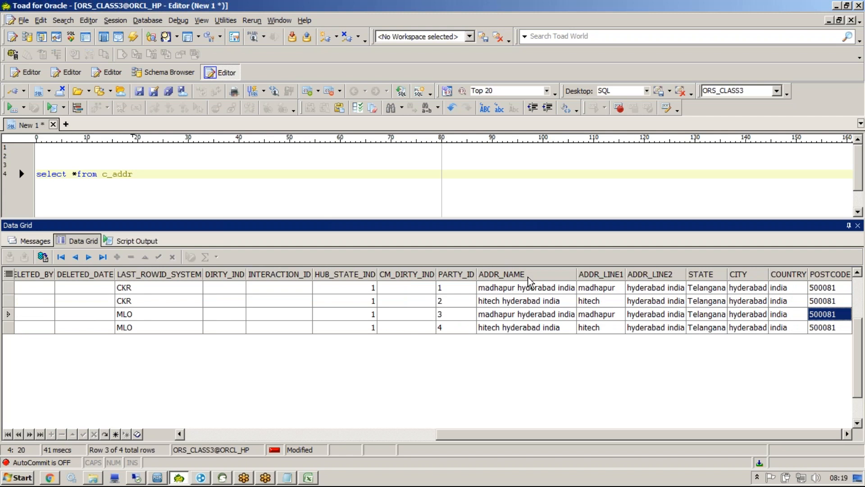
pyautogui.hotkey('alt', 'Tab')
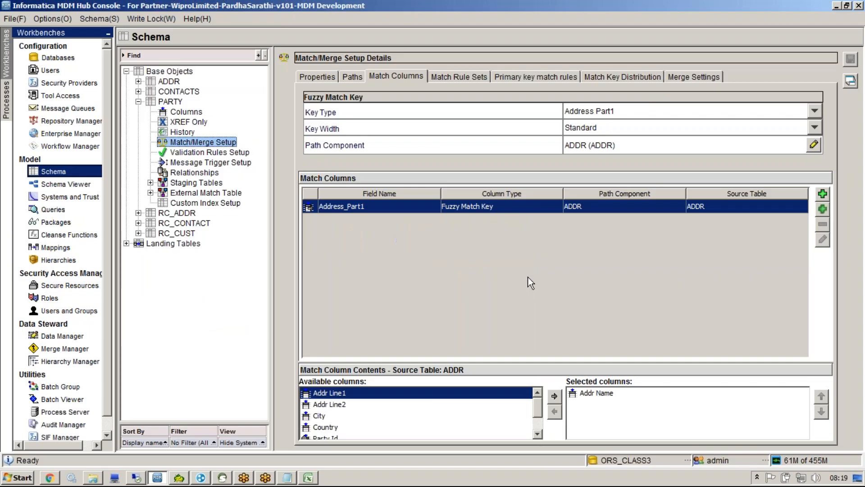
pyautogui.click(627, 396)
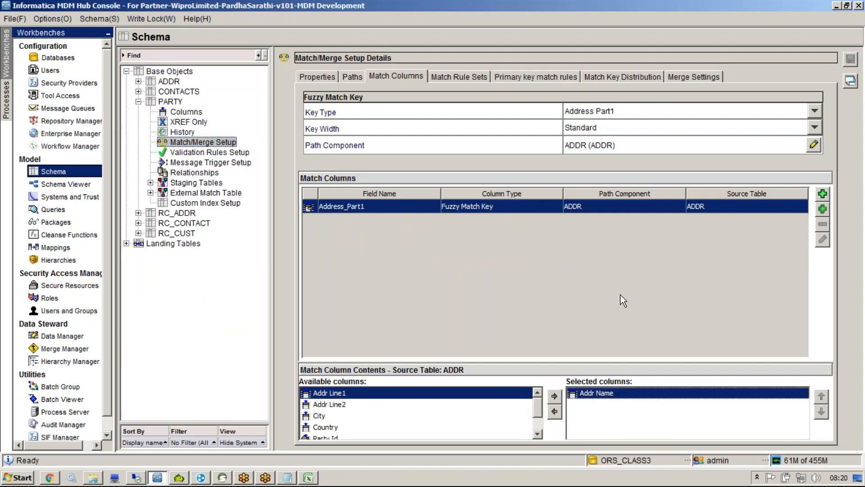
pyautogui.click(451, 56)
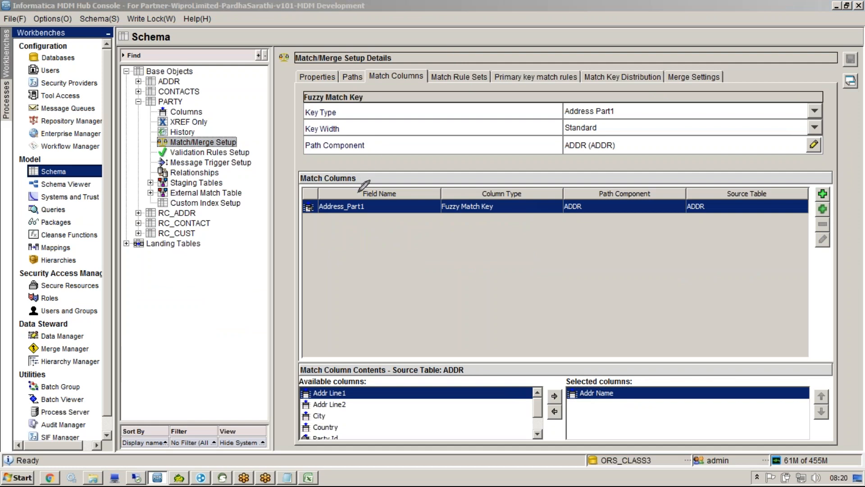
pyautogui.moveTo(345, 193)
pyautogui.mouseDown()
pyautogui.moveTo(372, 225)
pyautogui.moveTo(366, 196)
pyautogui.moveTo(402, 171)
pyautogui.moveTo(403, 224)
pyautogui.mouseUp()
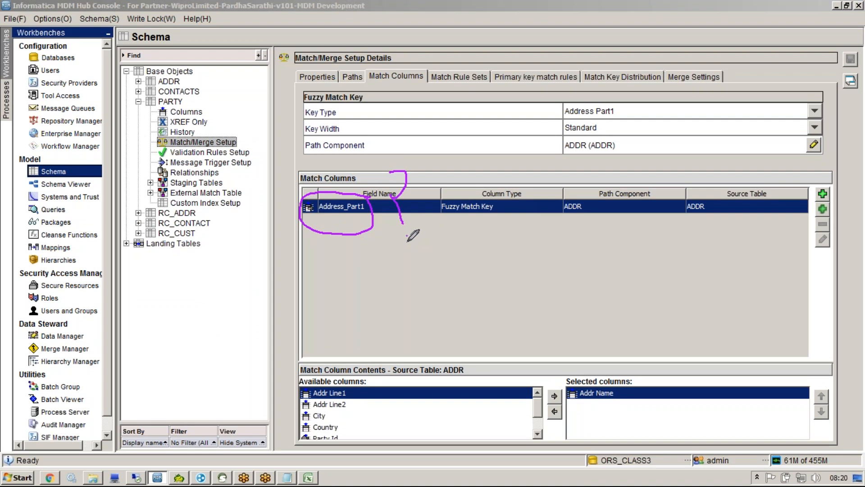
pyautogui.click(623, 113)
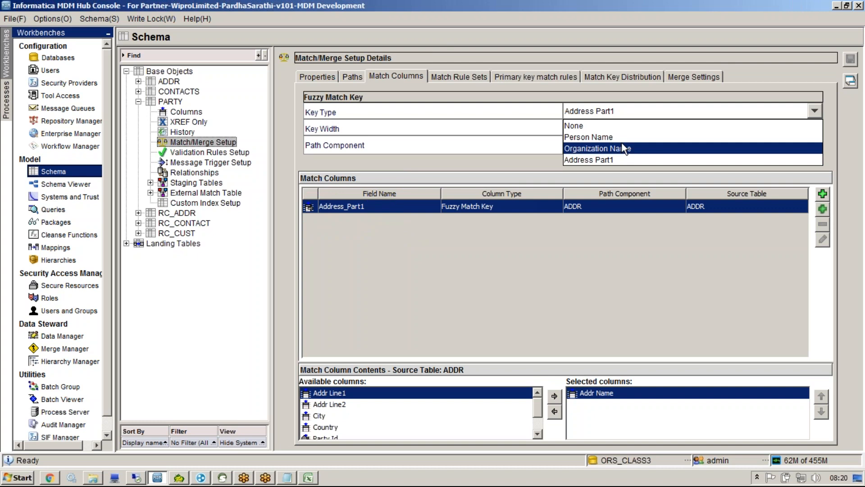
pyautogui.click(531, 291)
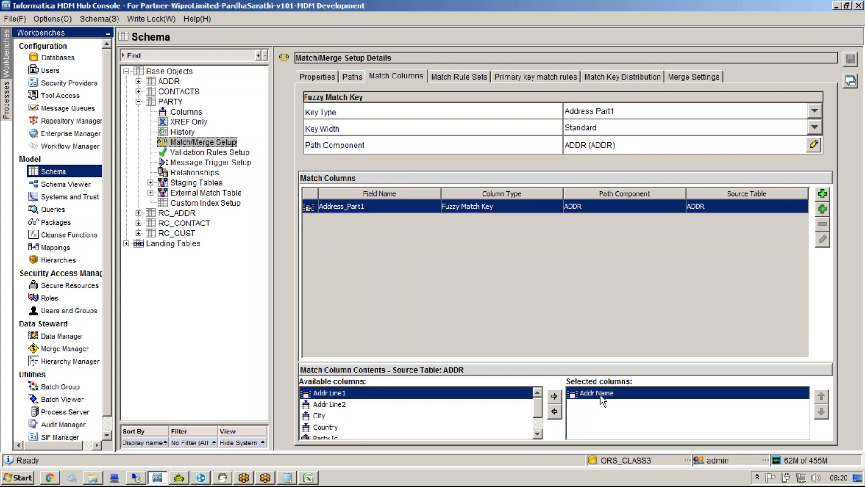
pyautogui.click(393, 211)
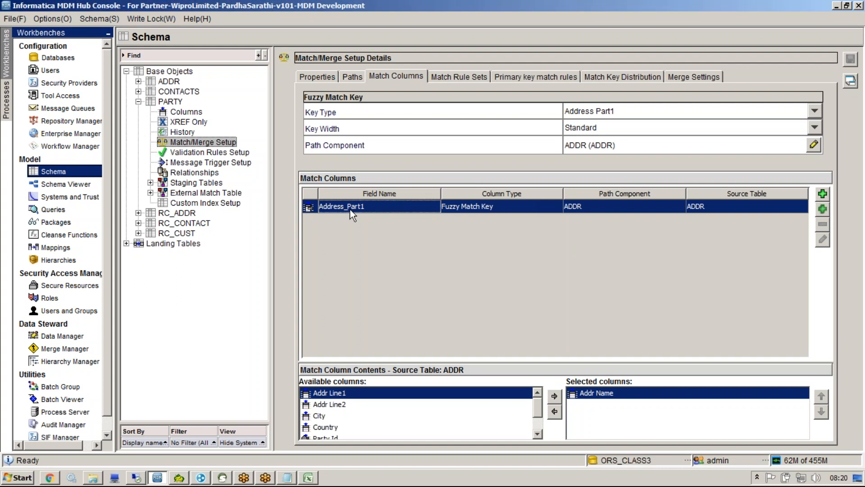
pyautogui.click(613, 396)
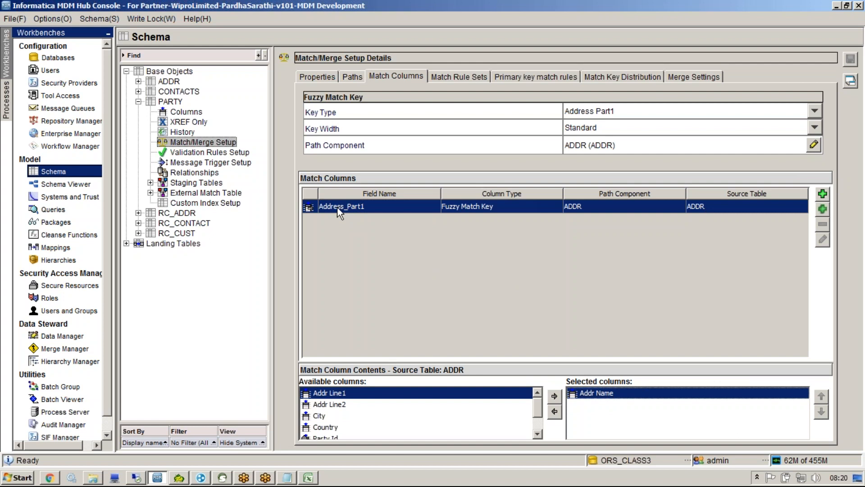
pyautogui.click(362, 209)
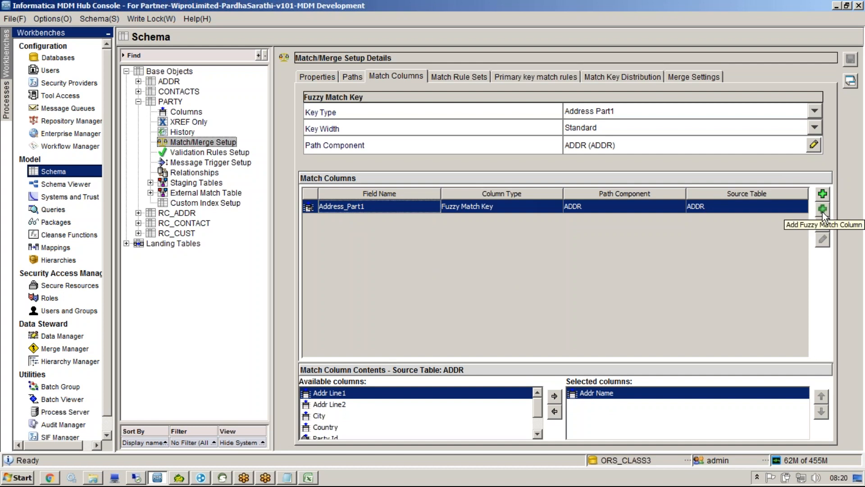
pyautogui.click(585, 113)
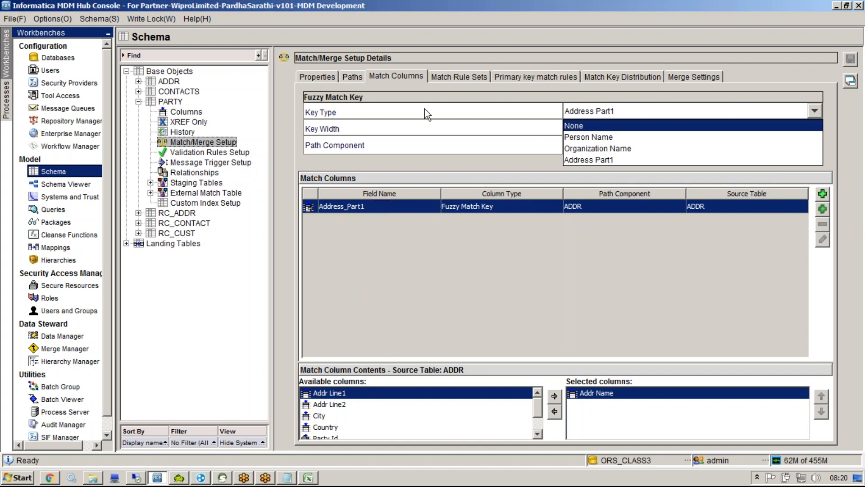
# Step: Add a Person_Name fuzzy match column built from NAME
pyautogui.click(658, 273)
pyautogui.click(822, 209)
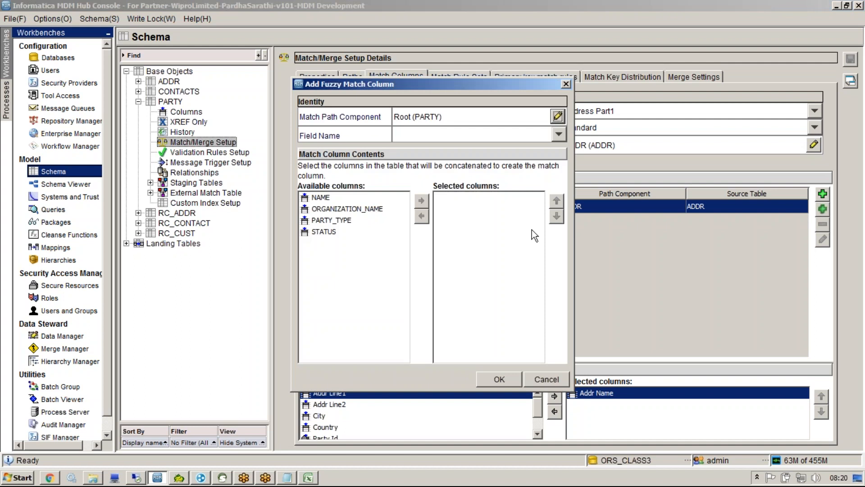
pyautogui.click(523, 131)
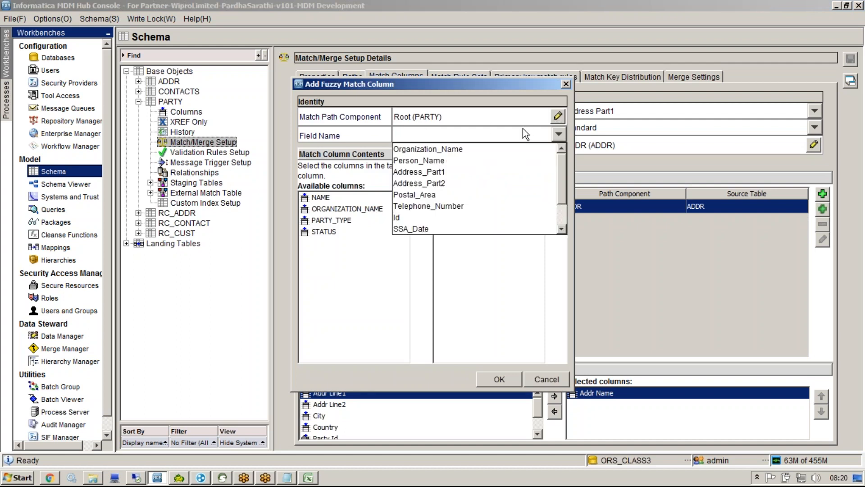
pyautogui.click(471, 160)
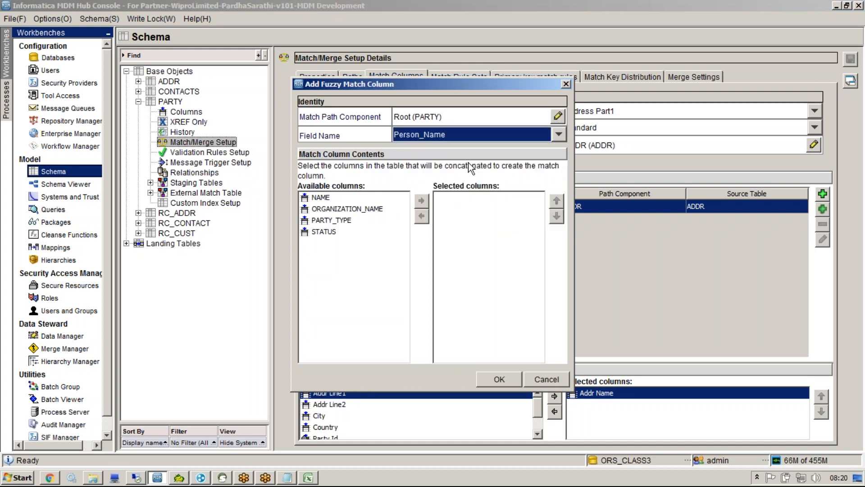
pyautogui.click(321, 197)
pyautogui.click(422, 200)
pyautogui.click(499, 379)
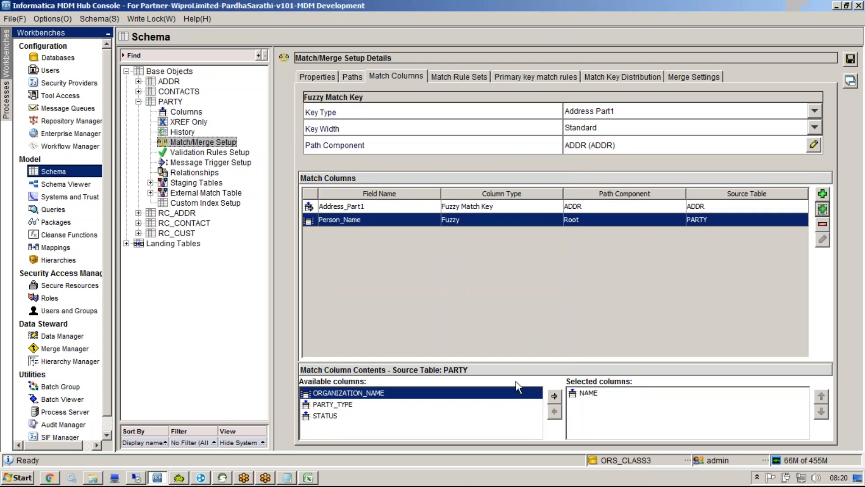
# Step: Add an Organization_Name fuzzy match column built from NAME
pyautogui.click(823, 209)
pyautogui.click(491, 135)
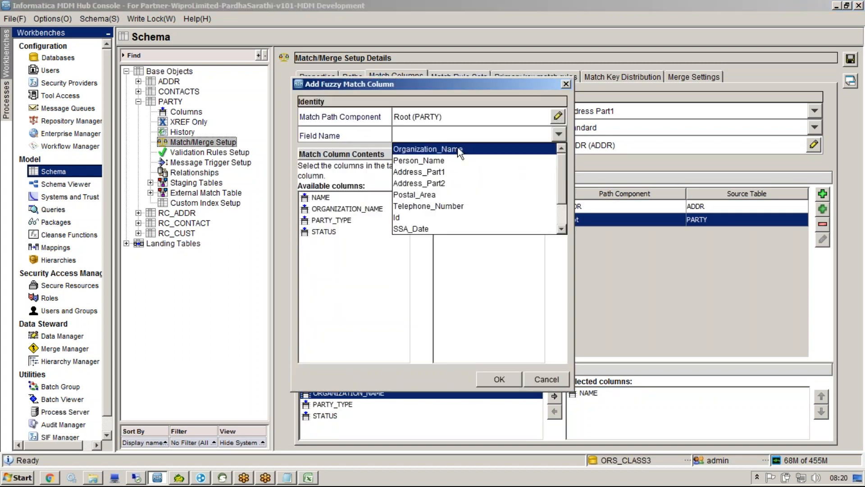
pyautogui.click(481, 145)
pyautogui.click(321, 198)
pyautogui.click(421, 200)
pyautogui.click(509, 377)
# Step: Review the contents of the new Organization_Name and Person_Name match columns
pyautogui.click(424, 223)
pyautogui.click(438, 231)
pyautogui.click(512, 223)
pyautogui.click(514, 233)
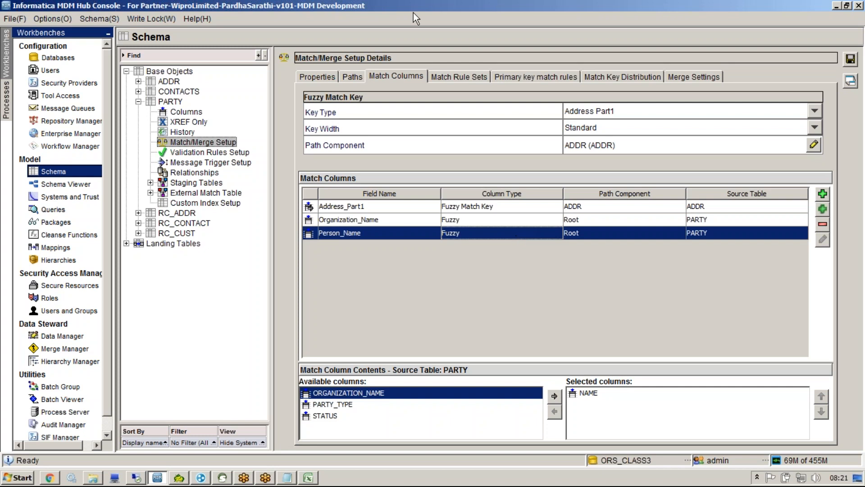
pyautogui.click(452, 41)
pyautogui.moveTo(612, 374); pyautogui.dragTo(567, 403)
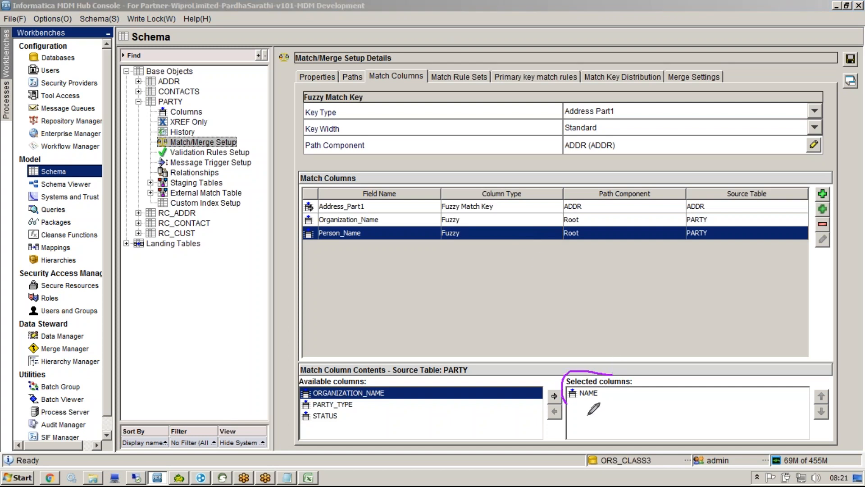
pyautogui.moveTo(408, 370)
pyautogui.mouseDown()
pyautogui.moveTo(321, 380)
pyautogui.moveTo(365, 412)
pyautogui.moveTo(473, 409)
pyautogui.mouseUp()
pyautogui.moveTo(569, 377); pyautogui.dragTo(601, 391)
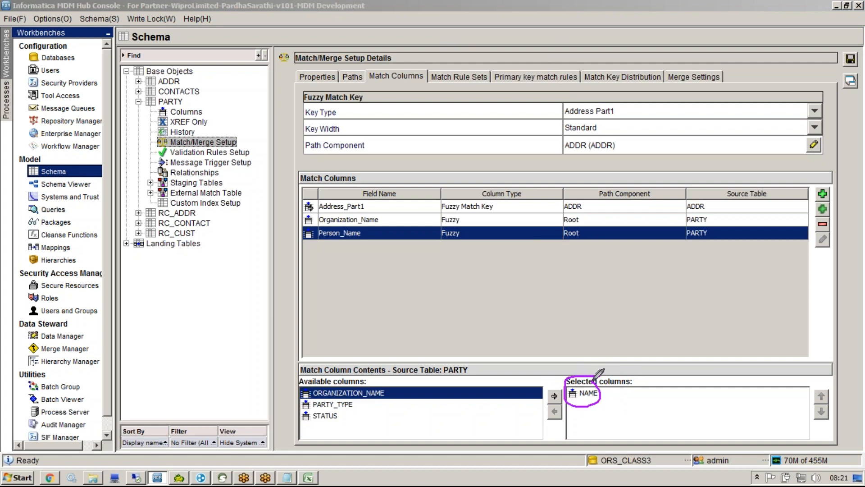
pyautogui.moveTo(382, 218)
pyautogui.mouseDown()
pyautogui.moveTo(398, 223)
pyautogui.moveTo(384, 232)
pyautogui.moveTo(382, 206)
pyautogui.moveTo(384, 215)
pyautogui.mouseUp()
pyautogui.press('Escape')
# Step: Clear the Notepad notes and type the examples CISCO and CISCO Inc
pyautogui.moveTo(265, 485)
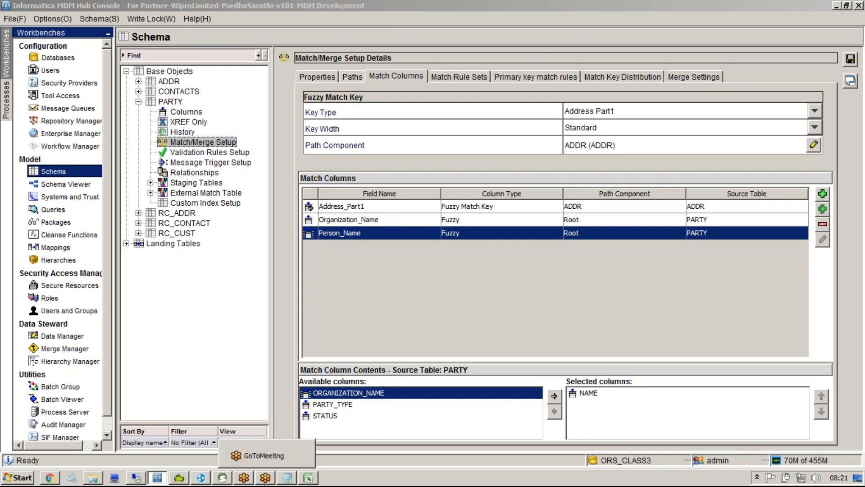
pyautogui.click(287, 478)
pyautogui.click(330, 344)
pyautogui.hotkey('ctrl', 'a')
pyautogui.press('Delete')
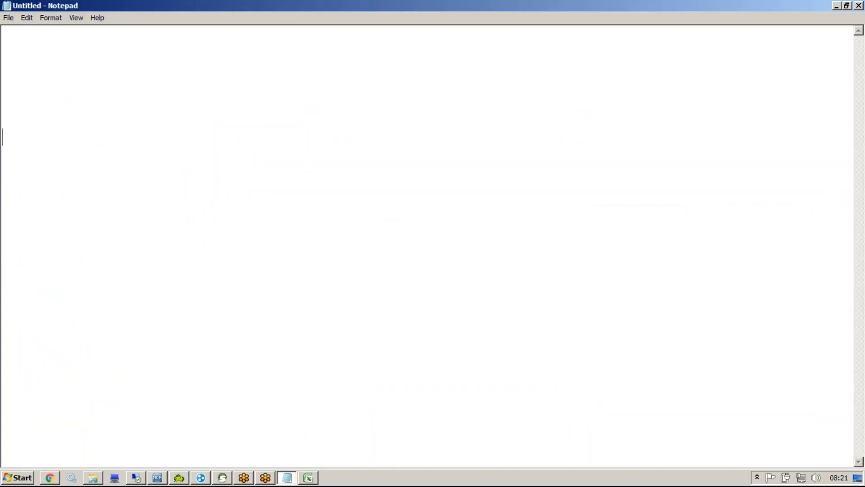
pyautogui.write('CISCO')
pyautogui.press('Return')
pyautogui.write('CISCO Inc')
pyautogui.press('Return')
pyautogui.press('Return')
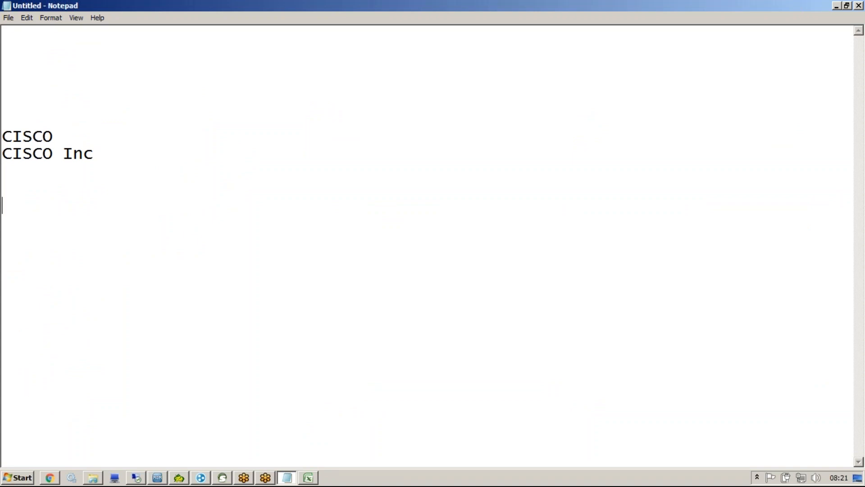
# Step: Add the lines 'Person_name=NAME+ Person _logic' and 'Org_Name=NAME+ Org logic'
pyautogui.write('Person_name=NAME+')
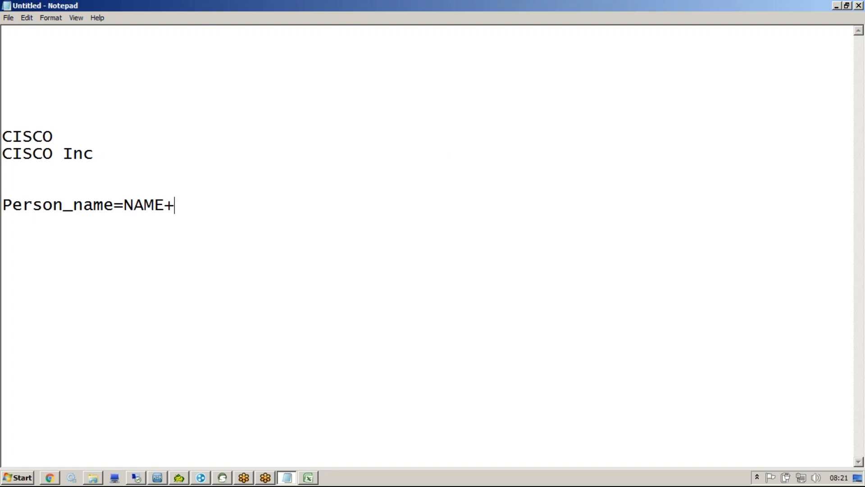
pyautogui.write('A')
pyautogui.press('BackSpace')
pyautogui.press('BackSpace')
pyautogui.write('Person _')
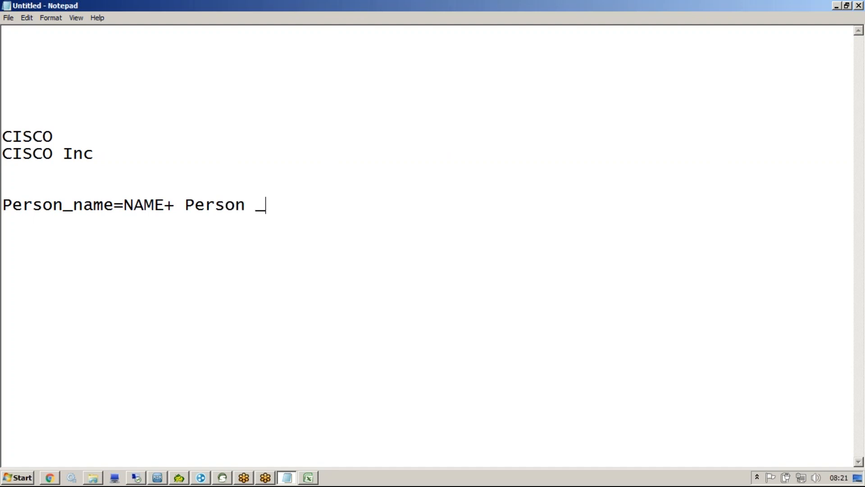
pyautogui.write('logic')
pyautogui.press('Return')
pyautogui.write('Org')
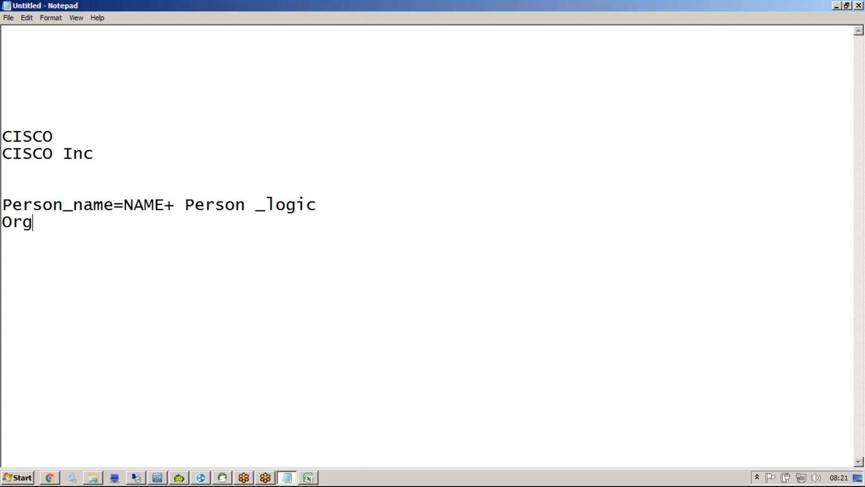
pyautogui.write('_Name=NAME+ ')
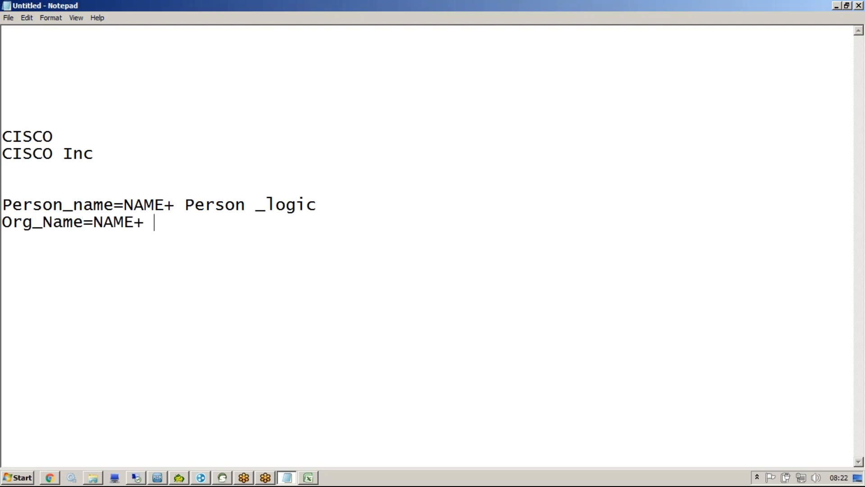
pyautogui.write('Org logic')
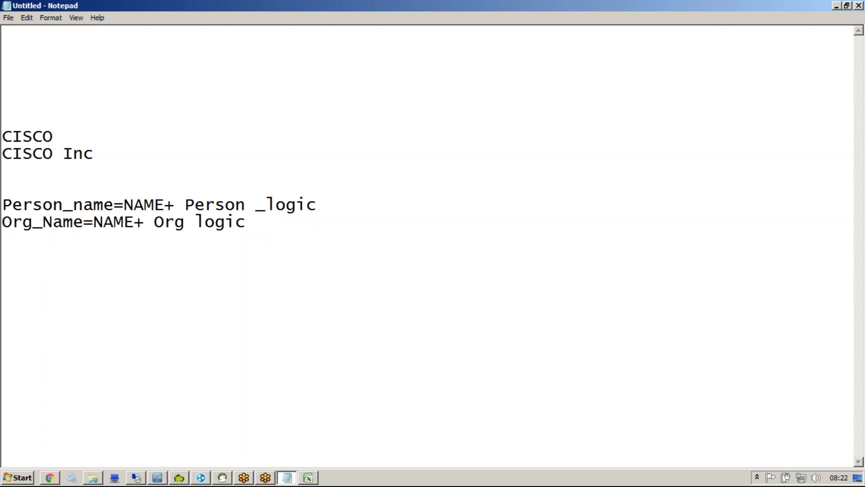
# Step: Move the two logic lines above the CISCO examples
pyautogui.moveTo(93, 153); pyautogui.dragTo(7, 138)
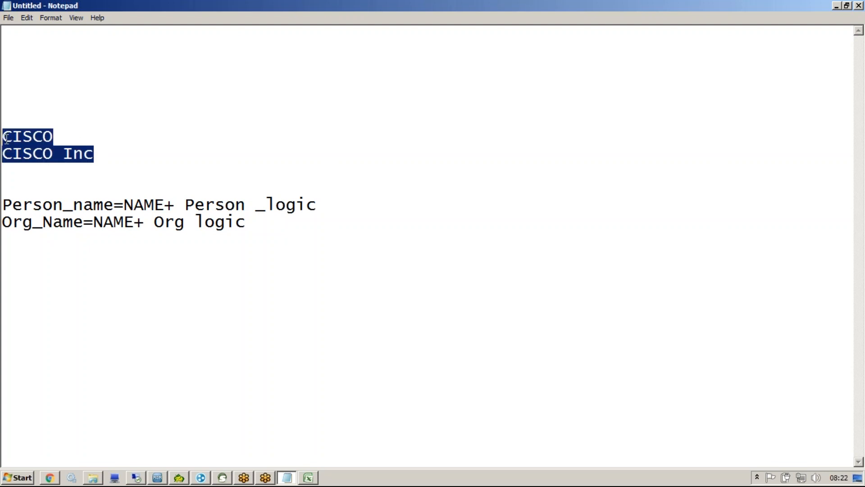
pyautogui.moveTo(263, 246); pyautogui.dragTo(6, 209)
pyautogui.hotkey('ctrl', 'x')
pyautogui.click(17, 41)
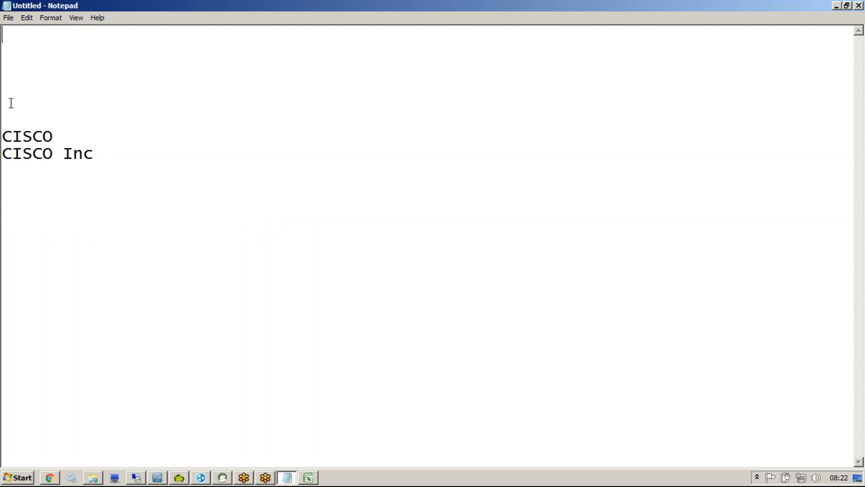
pyautogui.click(8, 83)
pyautogui.hotkey('ctrl', 'v')
# Step: Paste a second copy of the logic lines below and trim the rule text after Person_name
pyautogui.click(134, 213)
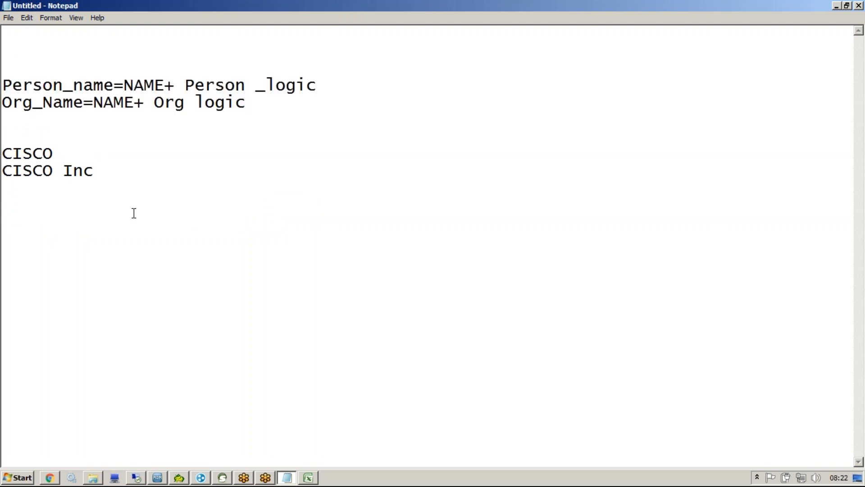
pyautogui.hotkey('ctrl', 'v')
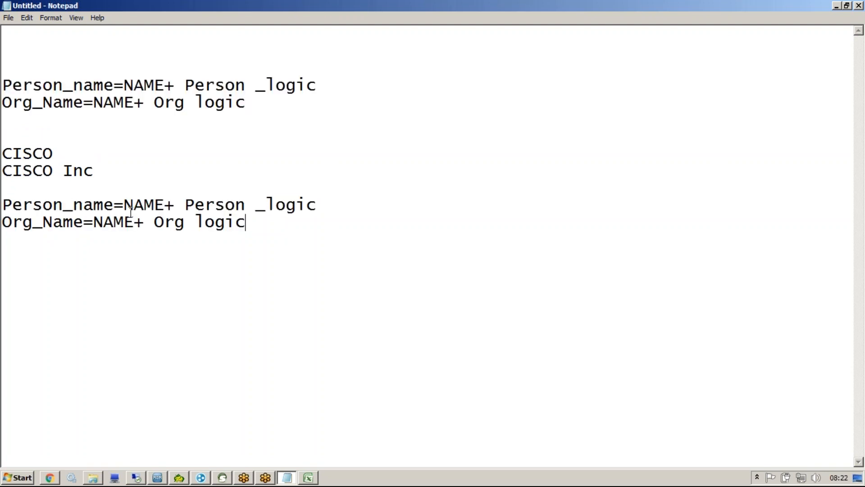
pyautogui.moveTo(296, 223); pyautogui.dragTo(113, 208)
pyautogui.press('BackSpace')
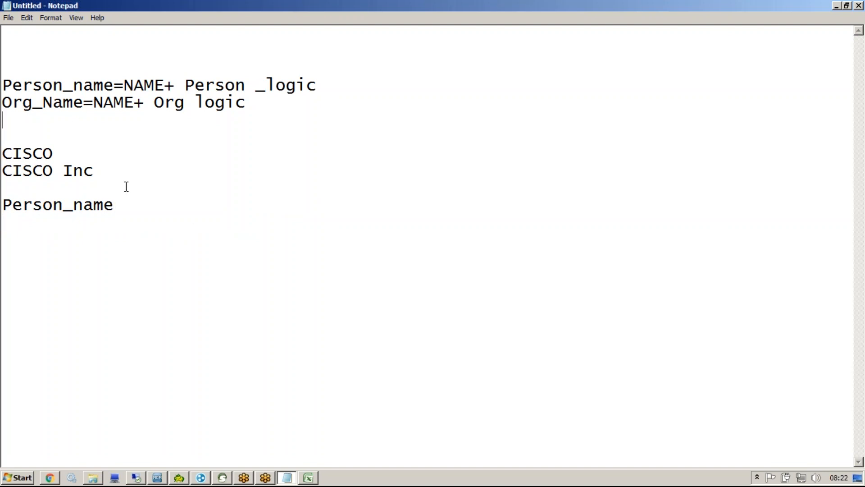
# Step: Copy the CISCO examples under Person_name and delete 'Inc' so they read CISCO, CISCO
pyautogui.moveTo(94, 171); pyautogui.dragTo(3, 153)
pyautogui.click(184, 244)
pyautogui.press('Return')
pyautogui.press('Return')
pyautogui.hotkey('ctrl', 'v')
pyautogui.moveTo(64, 252); pyautogui.dragTo(6, 255)
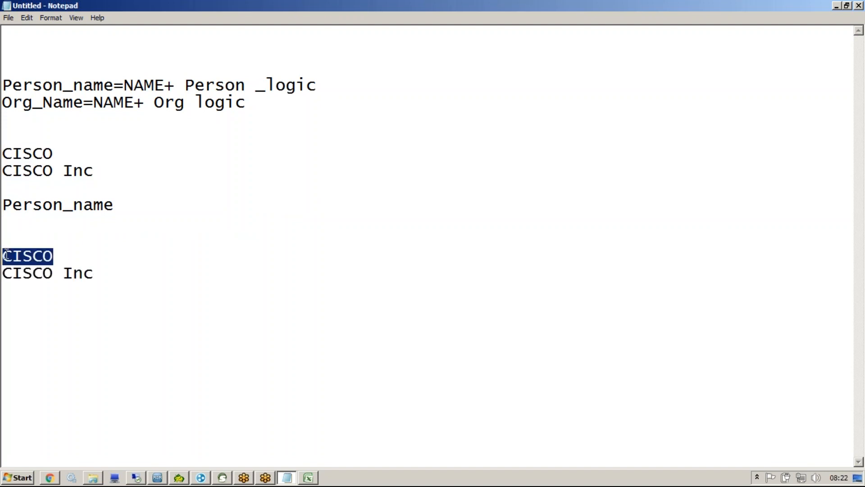
pyautogui.click(104, 280)
pyautogui.hotkey('shift', 'Home')
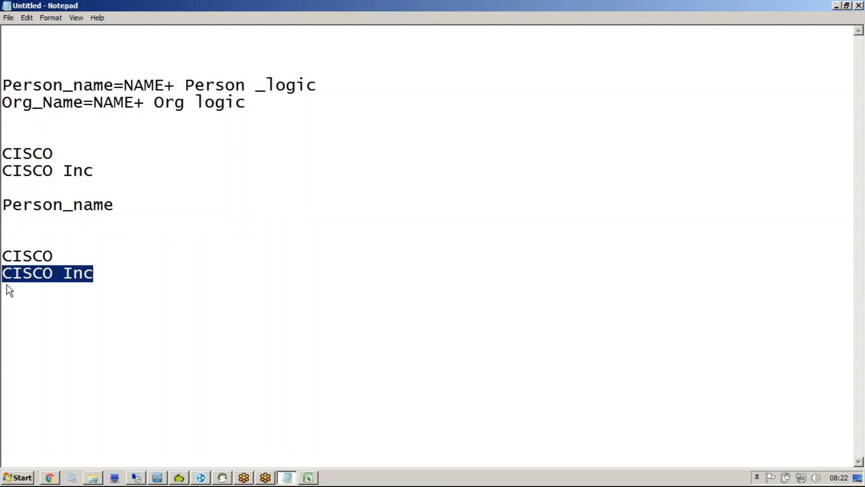
pyautogui.moveTo(5, 255); pyautogui.dragTo(56, 273)
pyautogui.click(127, 281)
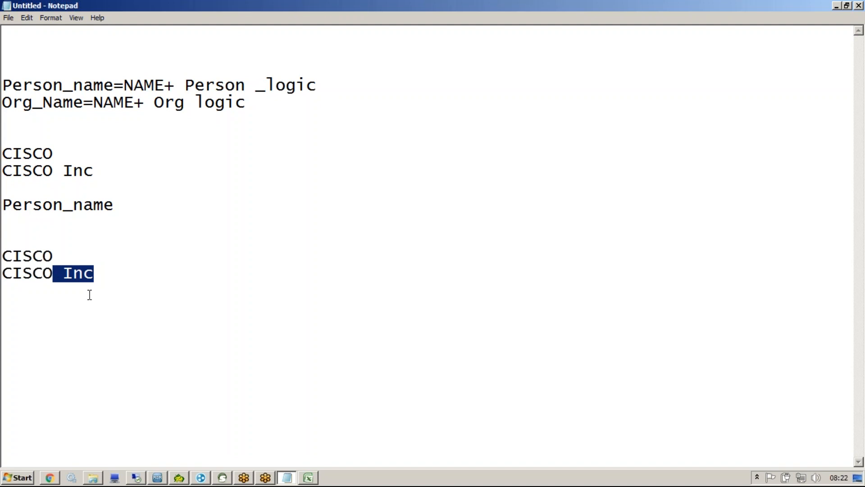
pyautogui.press('Delete')
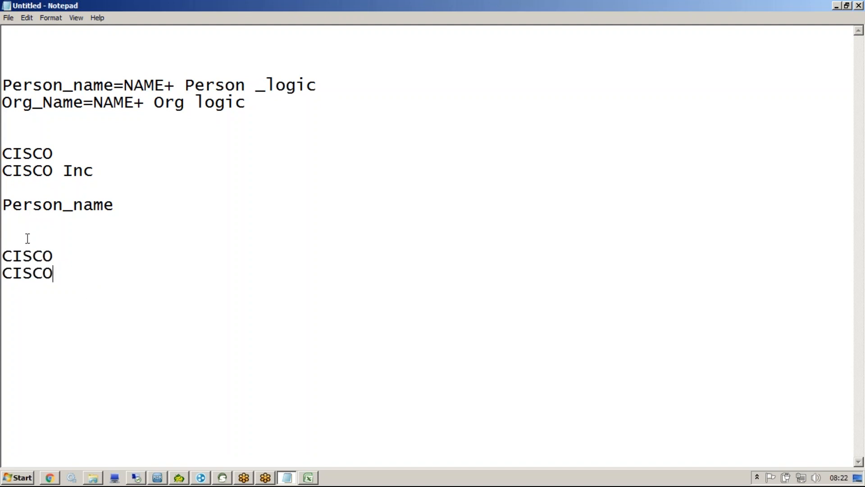
# Step: Highlight the lower CISCO pair and the upper CISCO Inc line to contrast the examples
pyautogui.moveTo(58, 273); pyautogui.dragTo(5, 255)
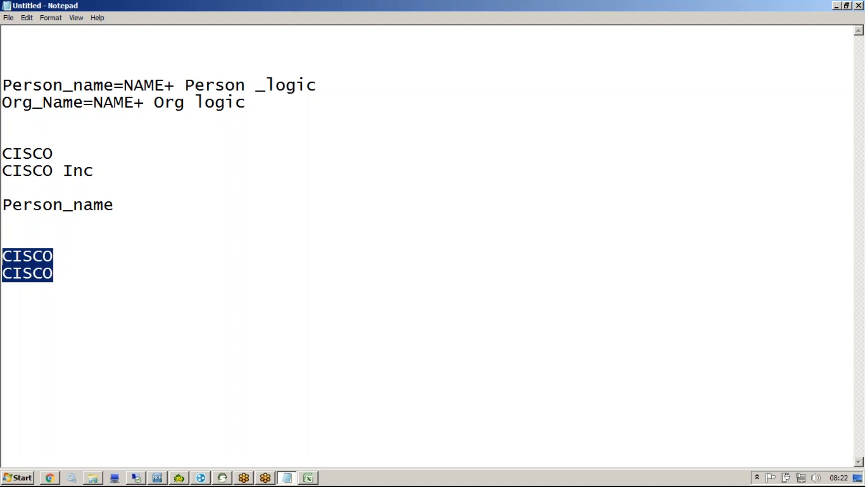
pyautogui.moveTo(108, 173); pyautogui.dragTo(3, 153)
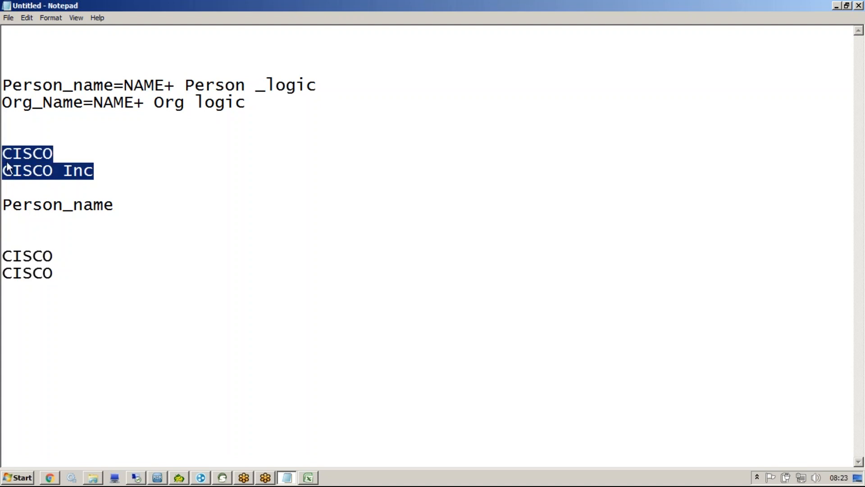
pyautogui.moveTo(53, 170); pyautogui.dragTo(106, 170)
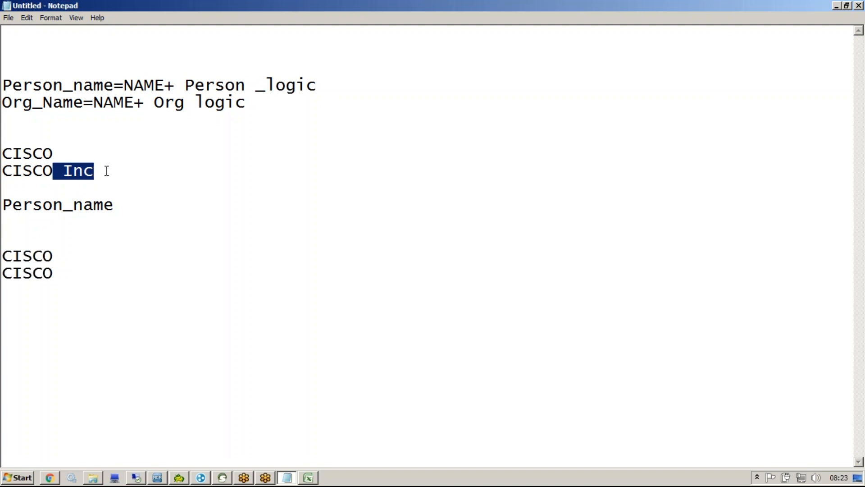
pyautogui.moveTo(106, 170); pyautogui.dragTo(2, 153)
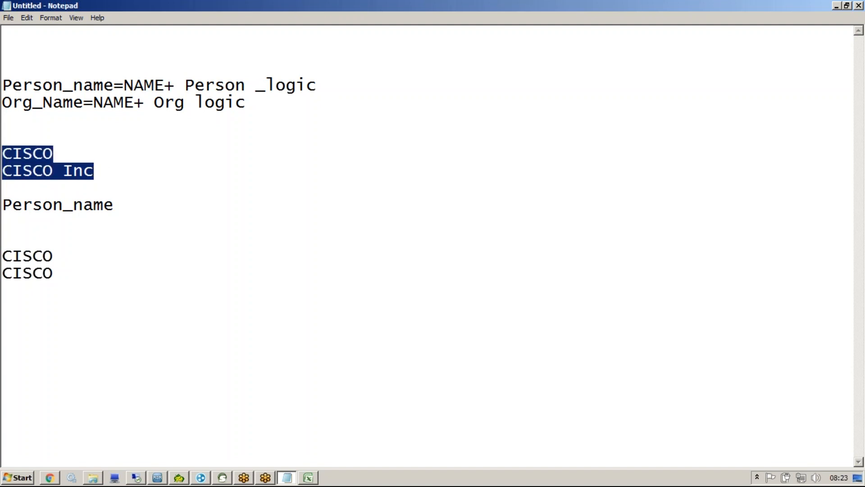
# Step: Type 'Sir' and 'Mr' versions of a sample name on two lines, then delete the two CISCO lines
pyautogui.write('M')
pyautogui.press('BackSpace')
pyautogui.write('Si')
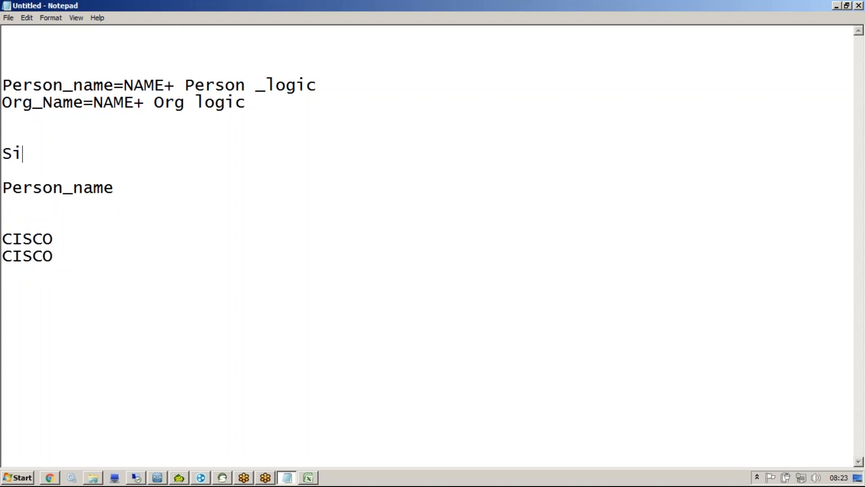
pyautogui.write('r Sunil')
pyautogui.press('Return')
pyautogui.write('Mr Sunil')
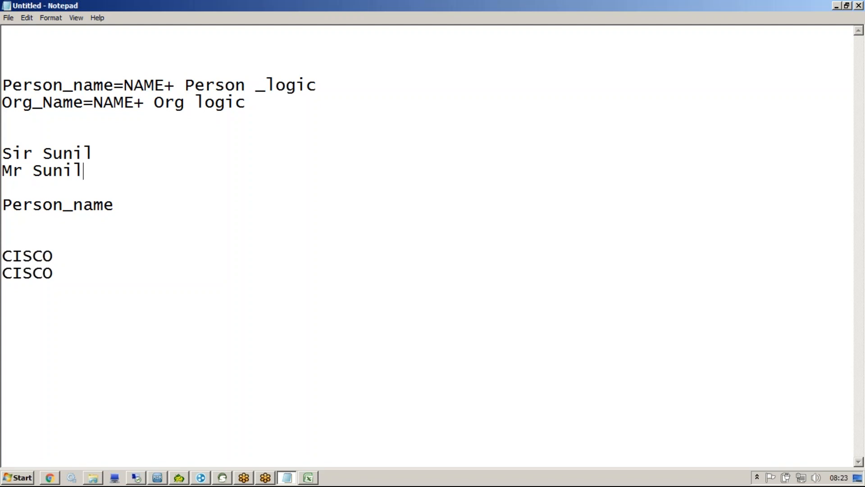
pyautogui.moveTo(62, 283); pyautogui.dragTo(2, 248)
pyautogui.press('BackSpace')
pyautogui.press('BackSpace')
pyautogui.press('BackSpace')
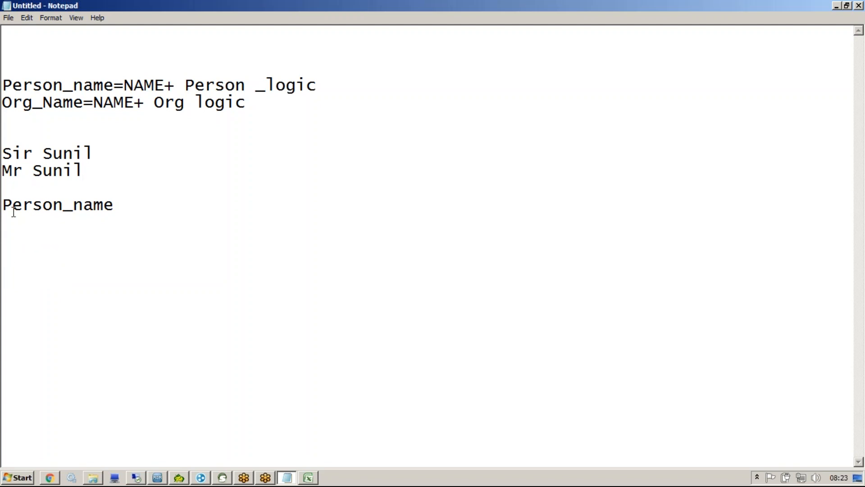
# Step: Copy the sample name and paste it twice on new lines below Person_name
pyautogui.moveTo(44, 154); pyautogui.dragTo(6, 171)
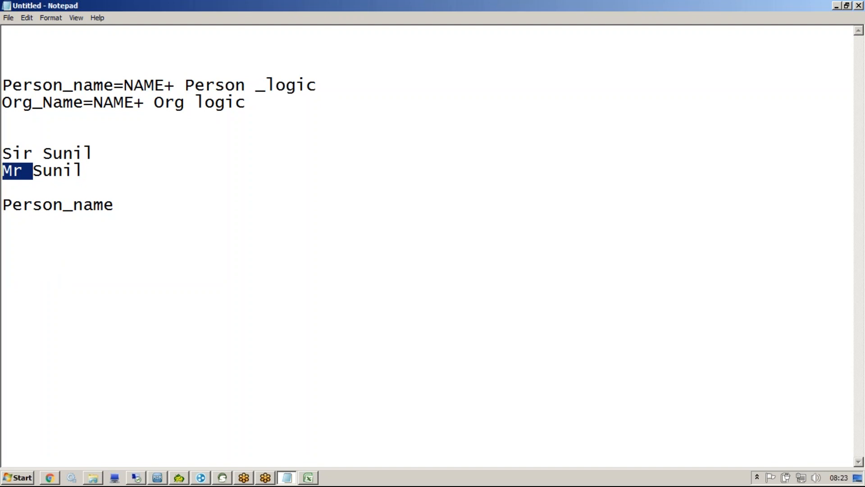
pyautogui.moveTo(94, 153); pyautogui.dragTo(43, 153)
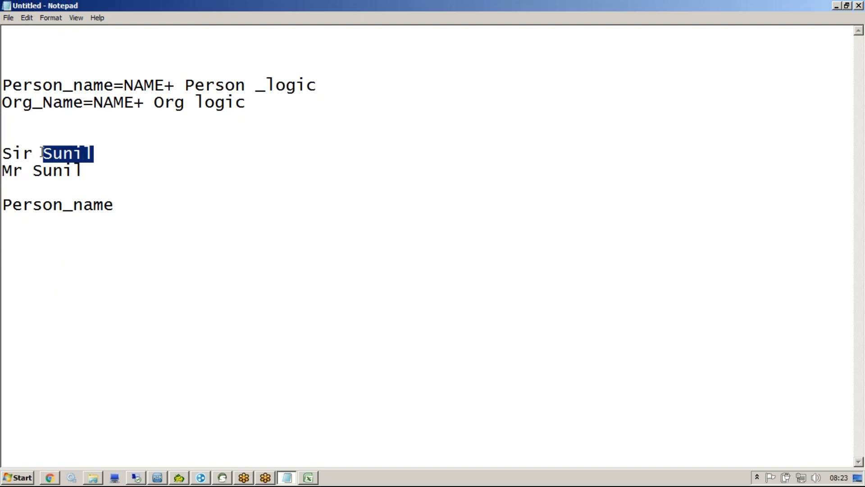
pyautogui.hotkey('ctrl', 'c')
pyautogui.click(140, 199)
pyautogui.press('Return')
pyautogui.hotkey('ctrl', 'v')
pyautogui.press('Return')
pyautogui.hotkey('ctrl', 'v')
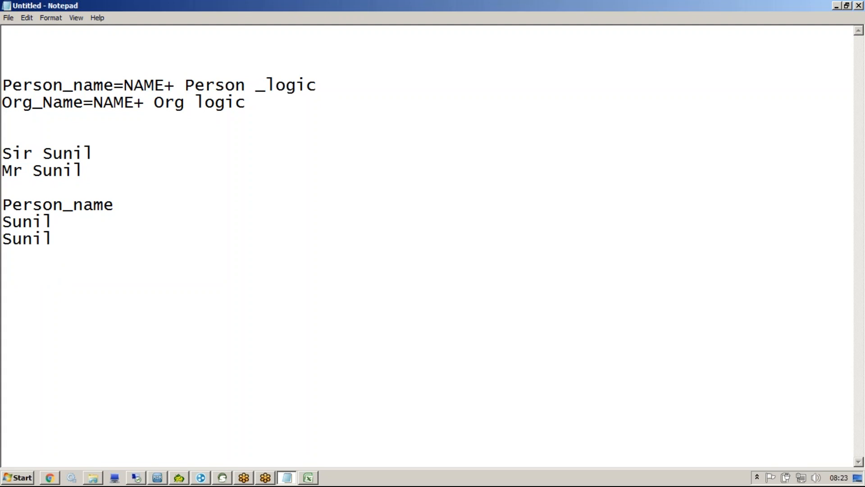
# Step: Replace the selected Person_name block with an Org_Name heading, trying a sample name below it and removing it
pyautogui.click(123, 206)
pyautogui.moveTo(145, 253); pyautogui.dragTo(4, 203)
pyautogui.write('Org_Name')
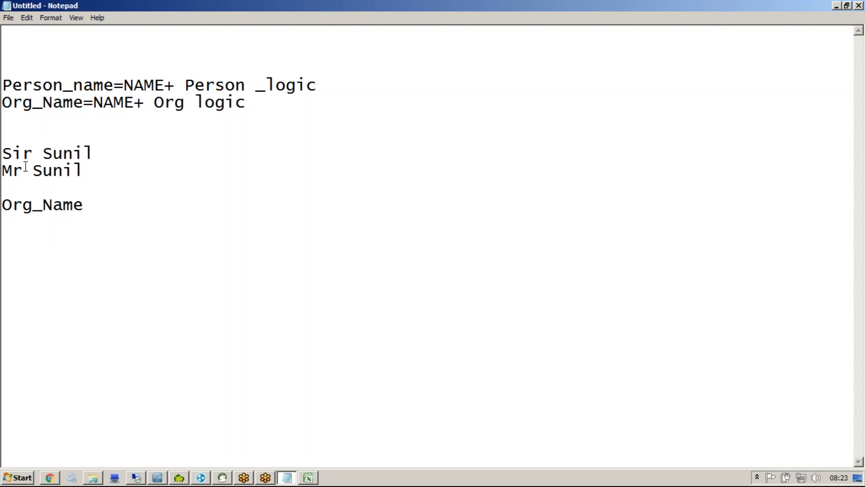
pyautogui.moveTo(40, 153); pyautogui.dragTo(2, 153)
pyautogui.click(33, 171)
pyautogui.hotkey('shift', 'Home')
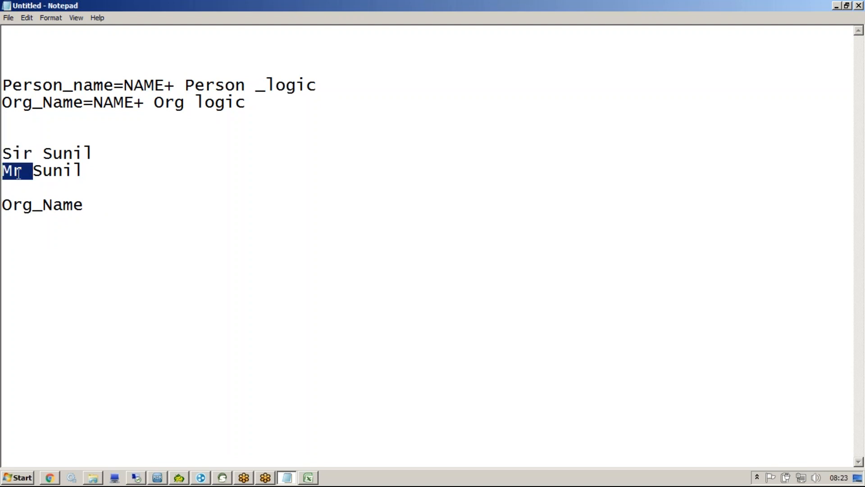
pyautogui.click(138, 217)
pyautogui.write('Mr ')
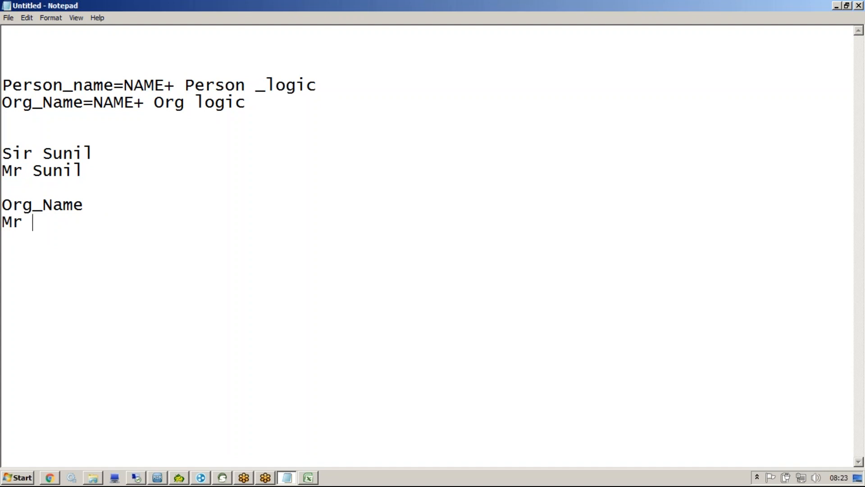
pyautogui.write('King')
pyautogui.hotkey('shift', 'Home')
pyautogui.press('BackSpace')
# Step: Copy the two titled name lines and paste them below the Org_Name heading
pyautogui.moveTo(93, 170); pyautogui.dragTo(2, 155)
pyautogui.hotkey('ctrl', 'c')
pyautogui.click(88, 221)
pyautogui.hotkey('ctrl', 'v')
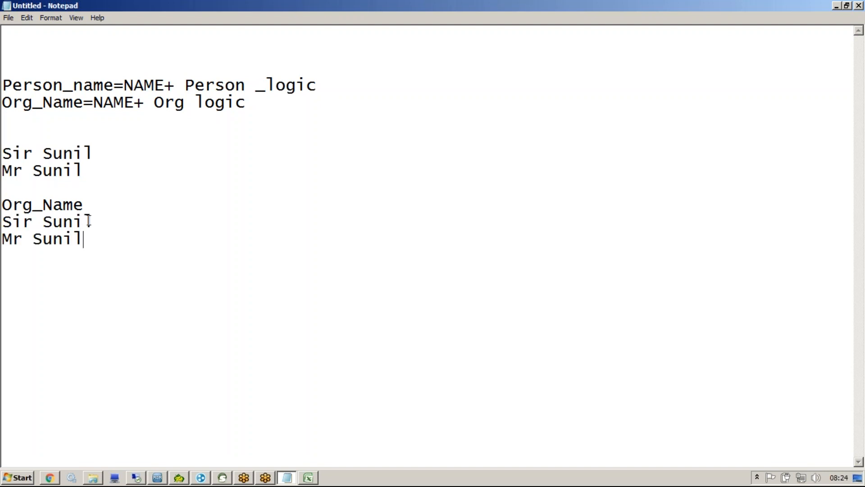
pyautogui.moveTo(96, 247); pyautogui.dragTo(2, 222)
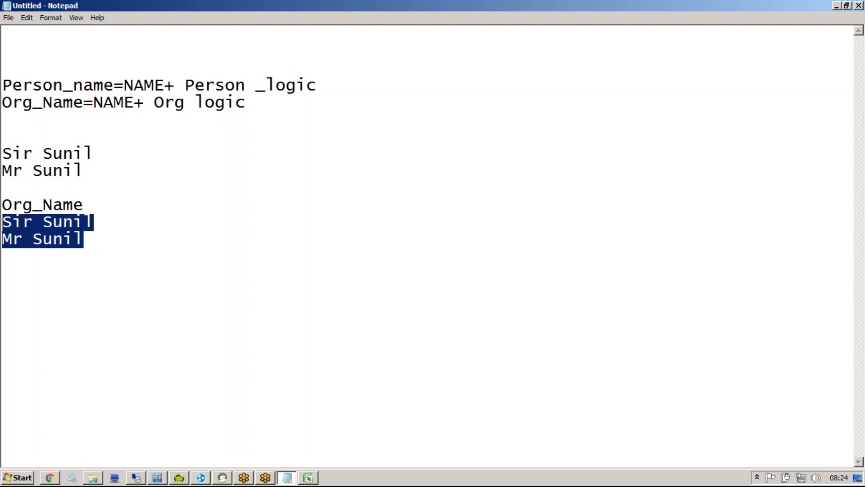
pyautogui.moveTo(8, 85); pyautogui.dragTo(166, 85)
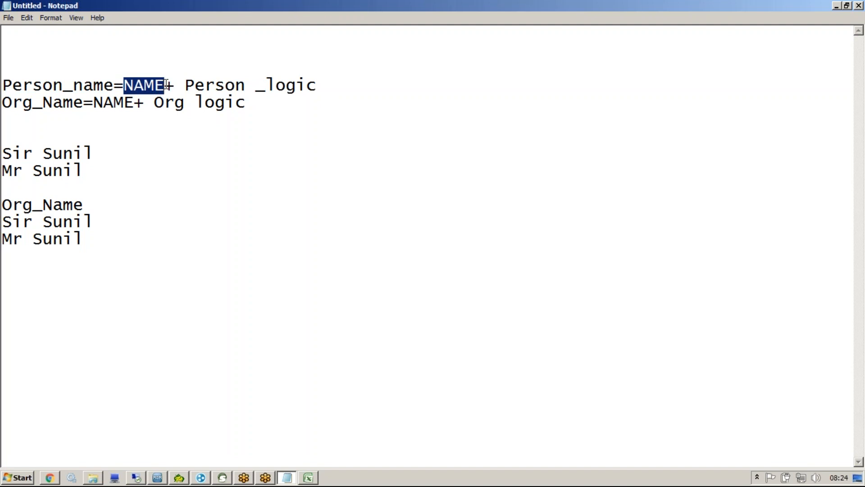
# Step: Type 'Address_Part1' on the empty line above the Person_name rule, correcting a typo
pyautogui.moveTo(166, 84); pyautogui.dragTo(3, 84)
pyautogui.moveTo(85, 103); pyautogui.dragTo(5, 104)
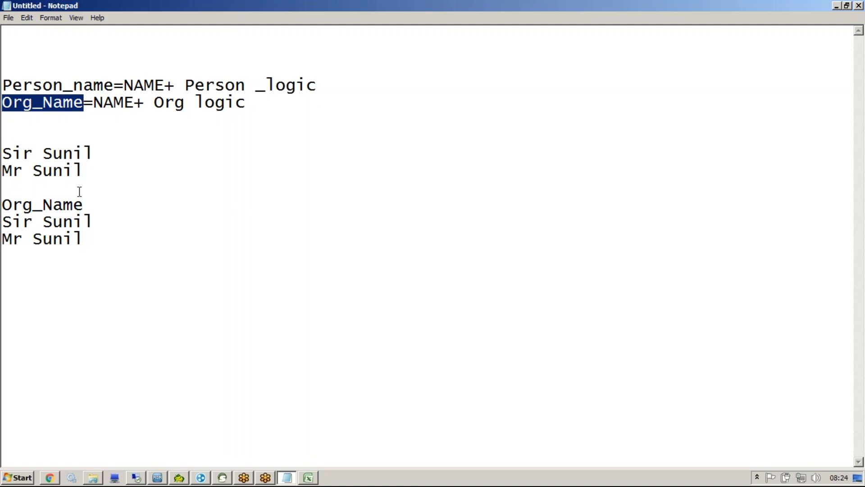
pyautogui.click(48, 70)
pyautogui.write('Address_Part1')
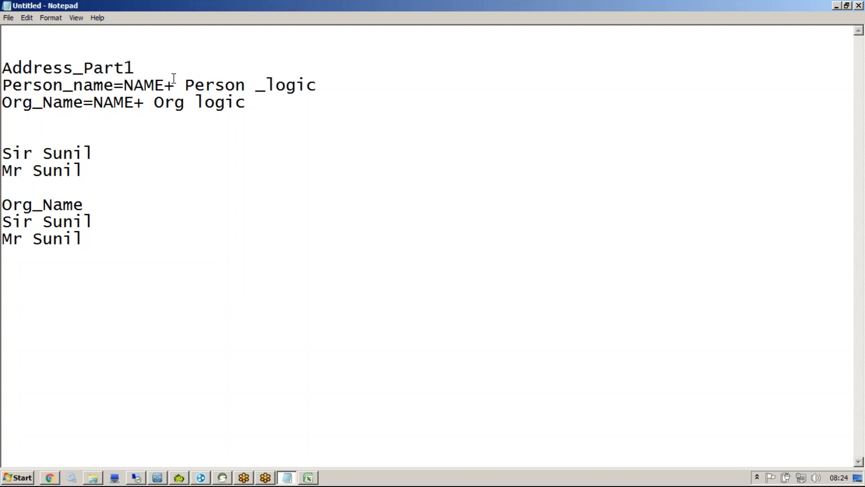
# Step: Append '=Hno 101, street ...' as the sample address value for Address_Part1
pyautogui.write('=Hno 101')
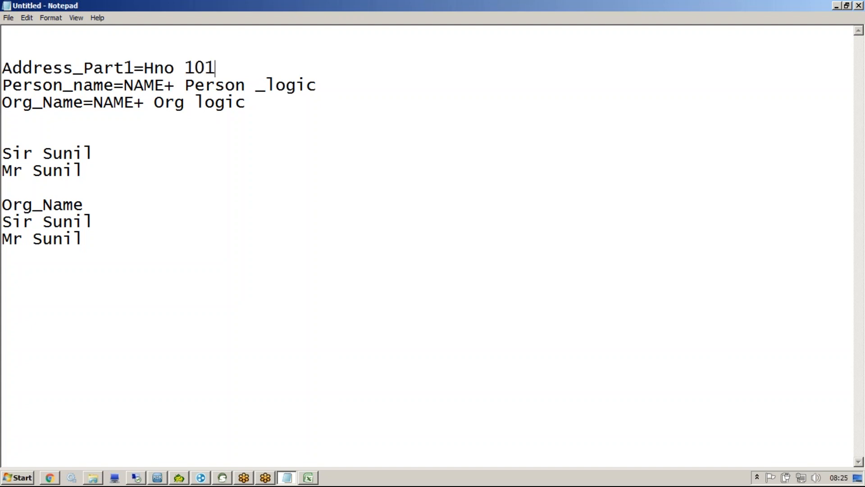
pyautogui.write(', street ...')
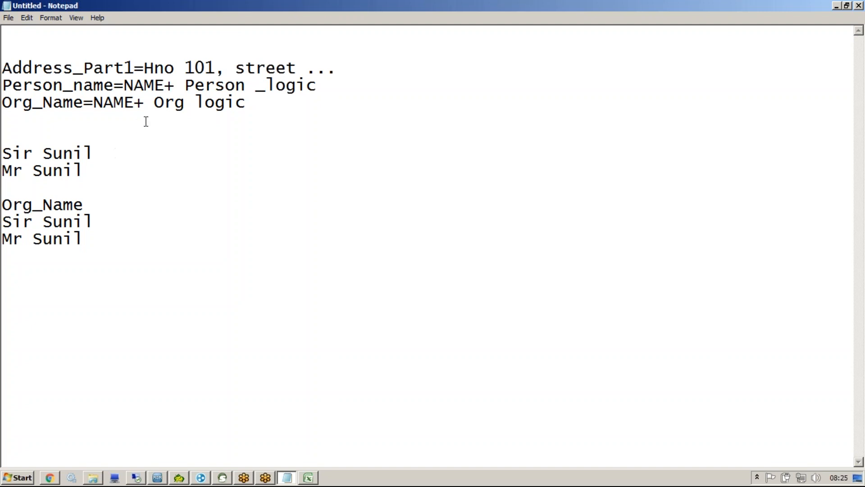
pyautogui.keyDown('shift'); pyautogui.click(144, 68); pyautogui.keyUp('shift')
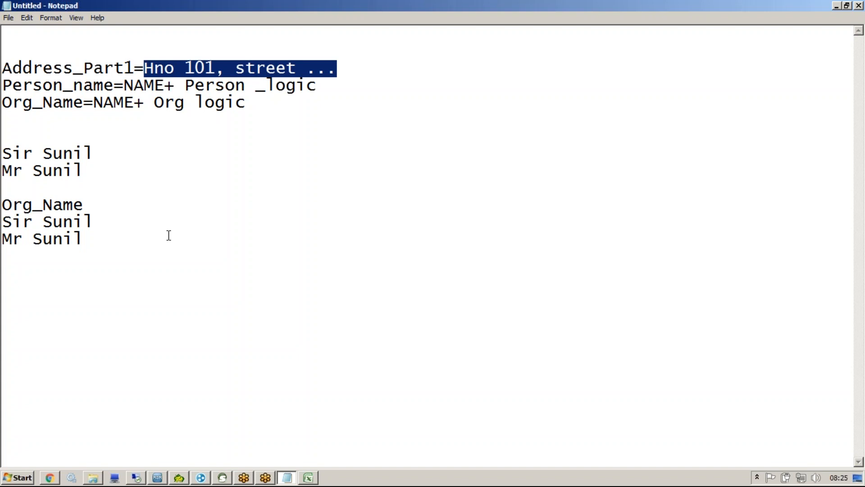
pyautogui.click(348, 68)
# Step: Add 'LA Street' at the end of the address and adjust the spelling of the street name
pyautogui.write('LA')
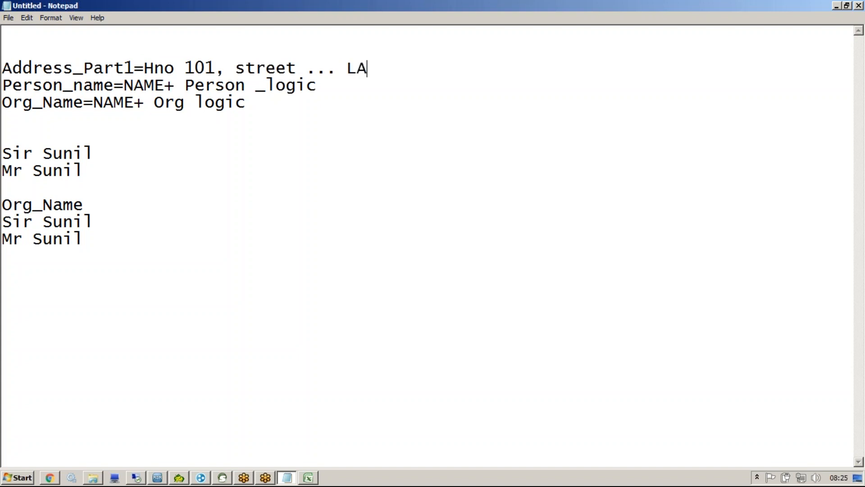
pyautogui.write(' Street')
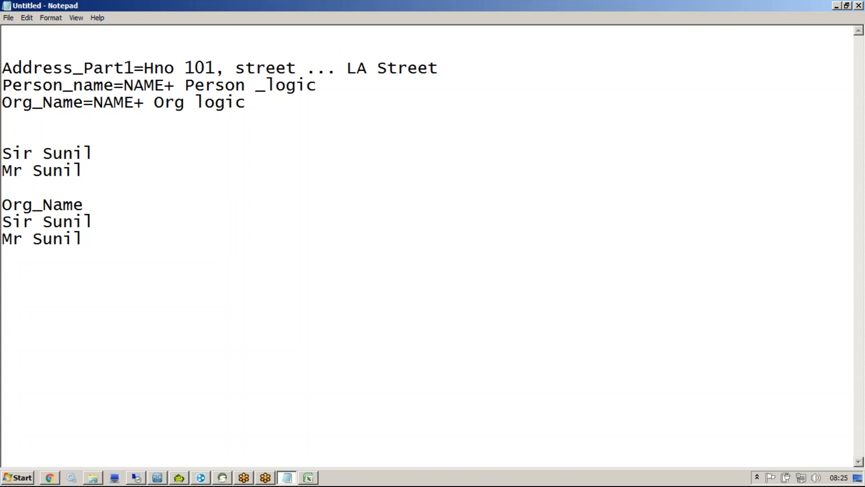
pyautogui.moveTo(347, 68); pyautogui.dragTo(438, 70)
pyautogui.moveTo(356, 70); pyautogui.dragTo(368, 70)
pyautogui.write('OA')
pyautogui.press('BackSpace')
pyautogui.press('BackSpace')
pyautogui.write('AA')
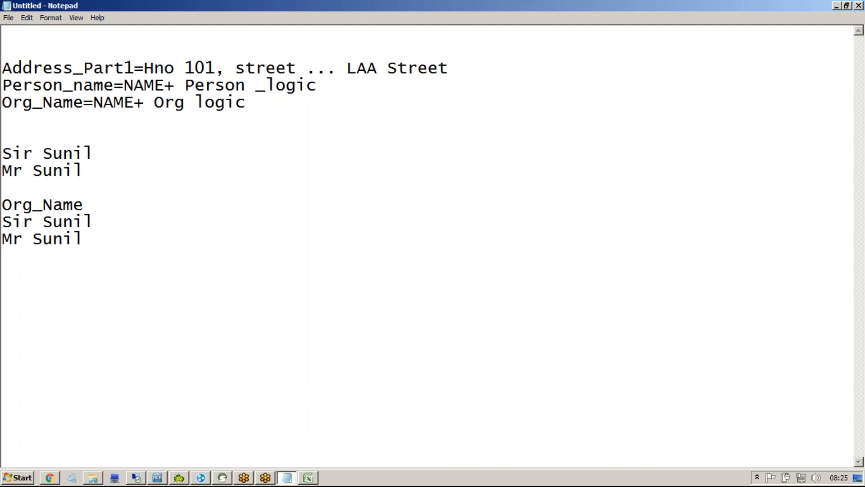
# Step: Review the three match column rule lines, then switch to the MDM Hub Console window
pyautogui.moveTo(247, 104); pyautogui.dragTo(6, 86)
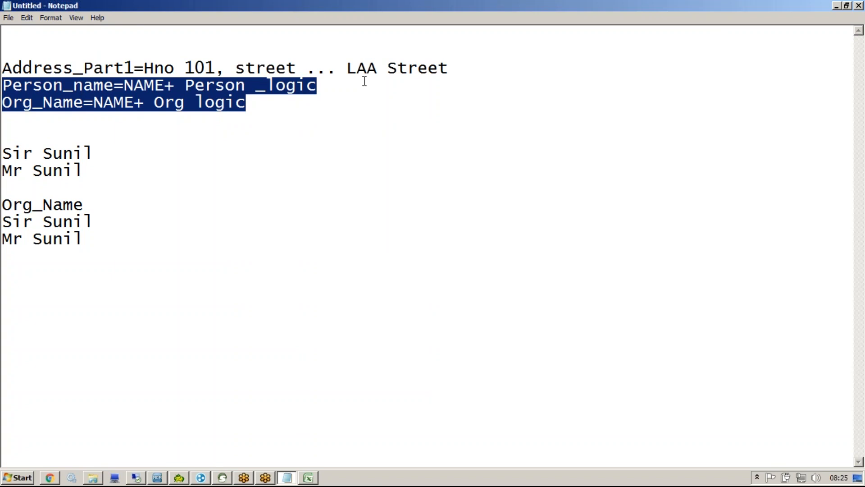
pyautogui.moveTo(133, 69); pyautogui.dragTo(7, 73)
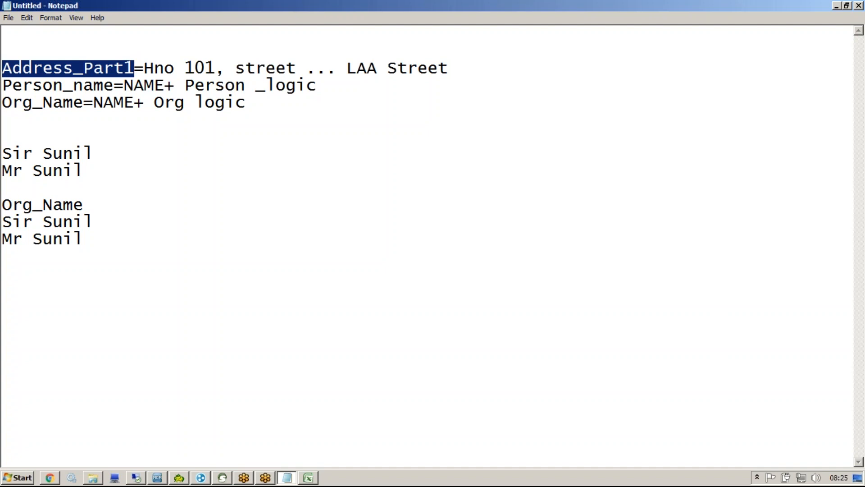
pyautogui.moveTo(80, 134); pyautogui.dragTo(7, 71)
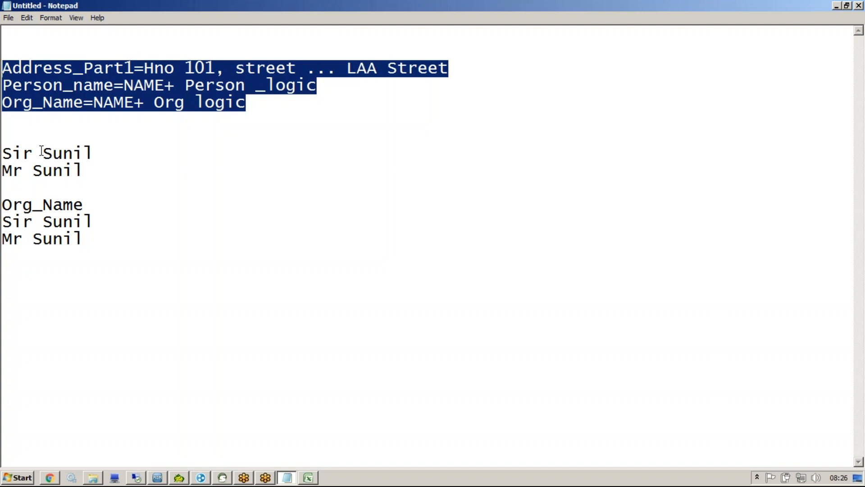
pyautogui.click(162, 478)
# Step: Keep Address Part1 as the fuzzy key type, start a new fuzzy match column, and browse the Field Name list
pyautogui.click(624, 112)
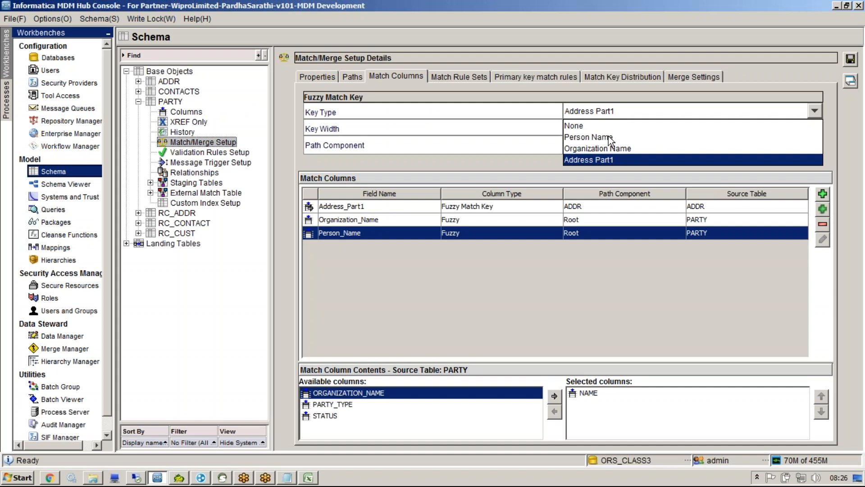
pyautogui.click(605, 161)
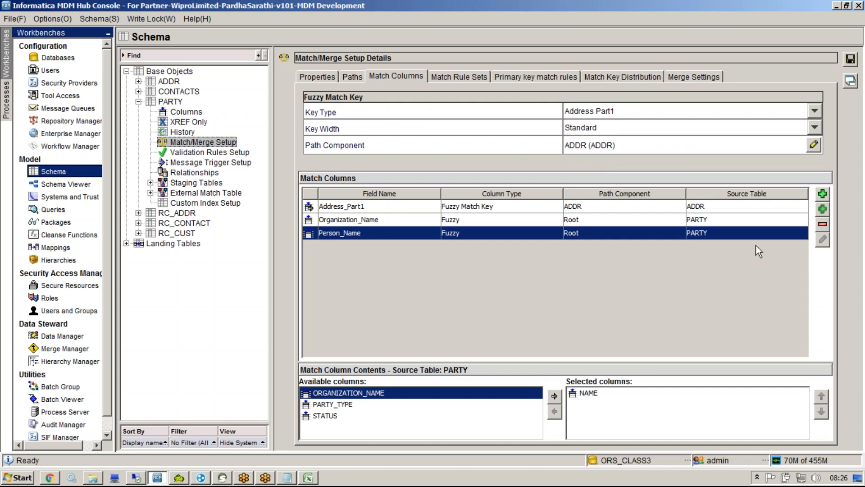
pyautogui.click(825, 215)
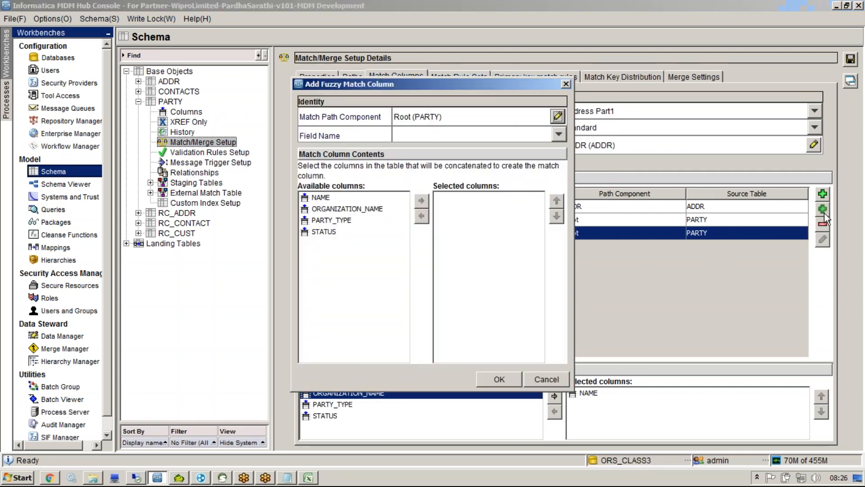
pyautogui.click(490, 136)
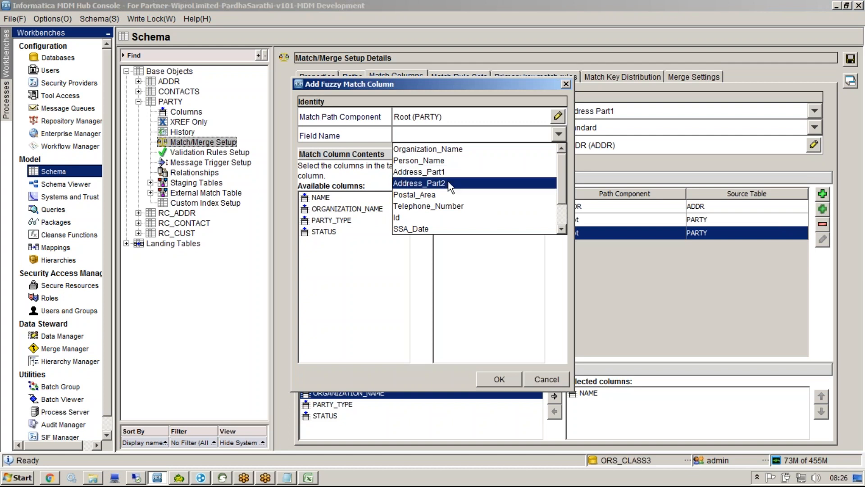
pyautogui.scroll(-1, 564, 188)
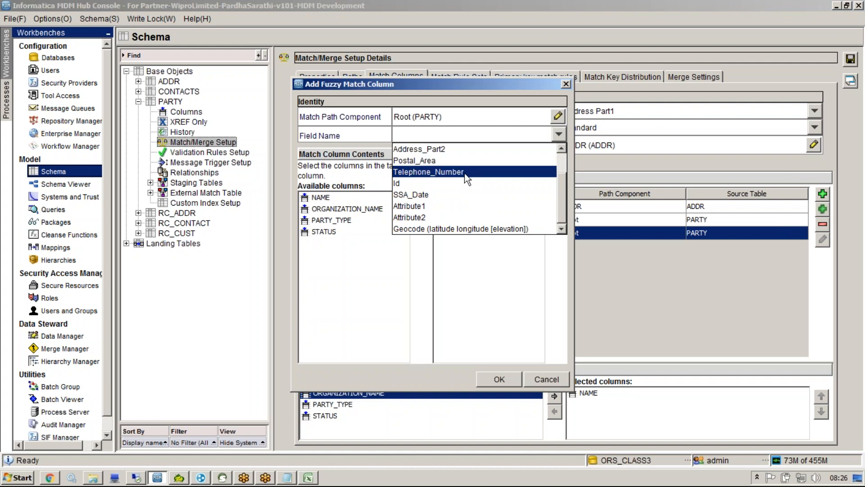
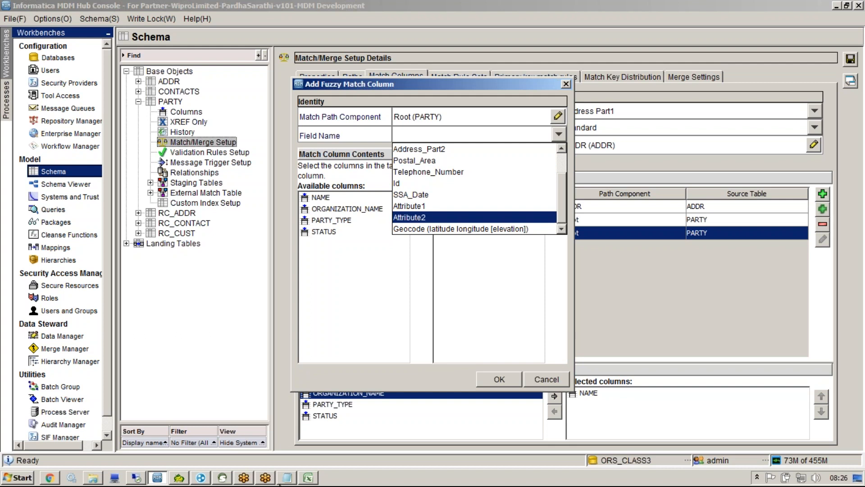
# Step: Bring the Notepad notes forward and start an empty line below the name examples
pyautogui.click(284, 478)
pyautogui.click(286, 260)
pyautogui.press('Return')
pyautogui.press('Return')
pyautogui.press('Return')
# Step: Write a sample phone number five ways: spaced, unspaced, +91-prefixed, bracketed, and one digit changed
pyautogui.press('Return')
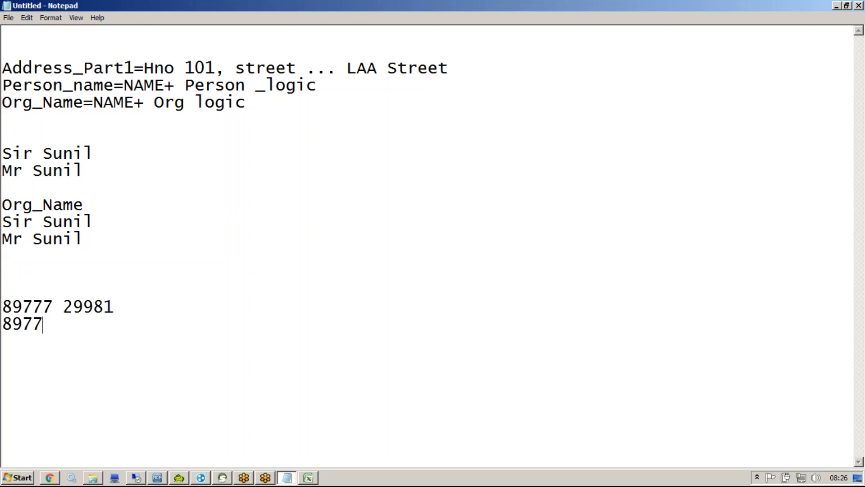
pyautogui.press('Return')
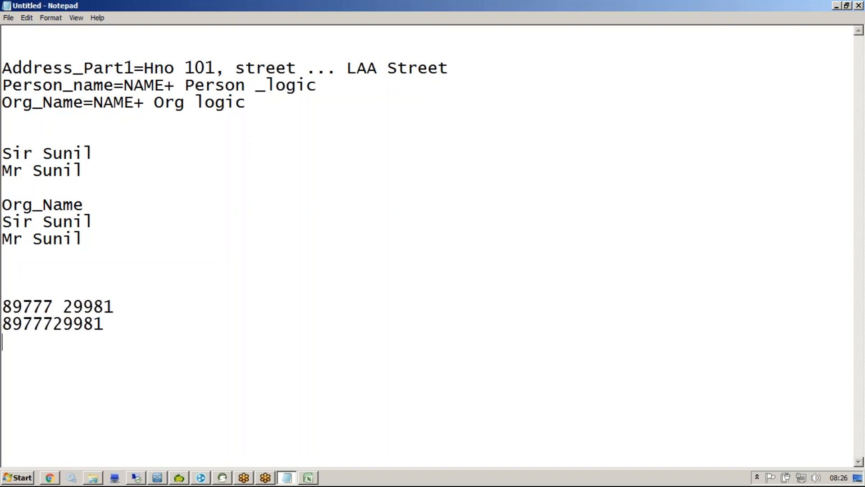
pyautogui.press('Return')
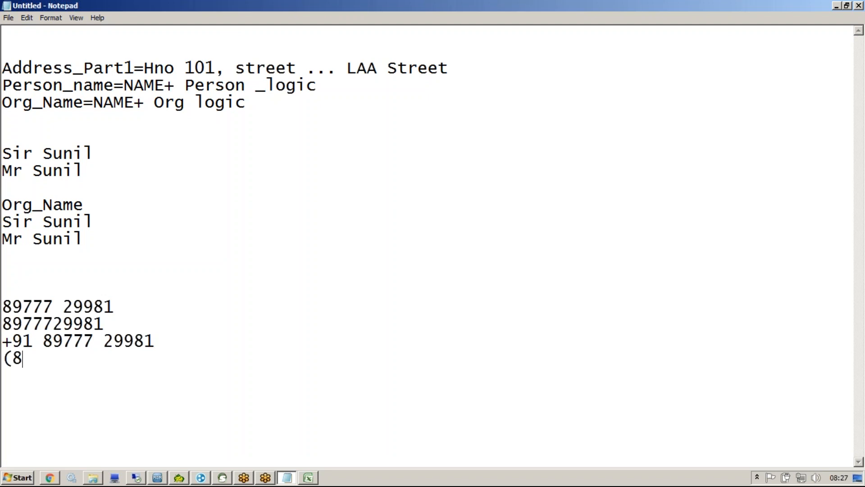
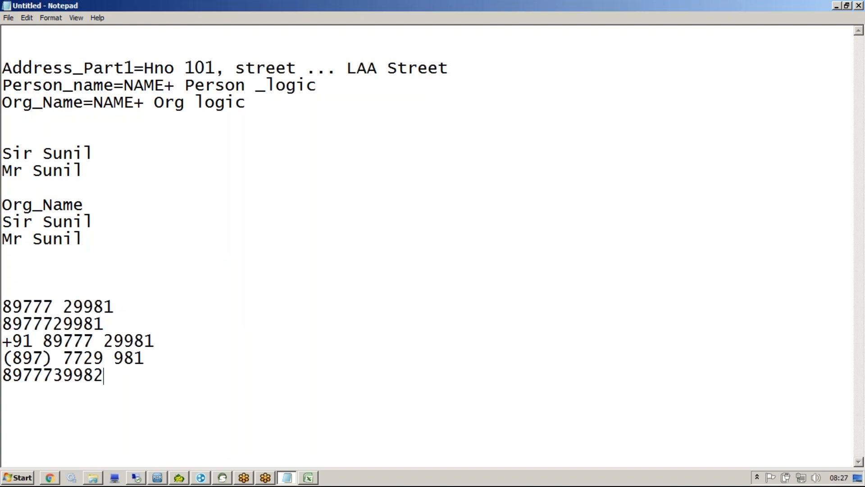
pyautogui.moveTo(158, 375); pyautogui.dragTo(57, 381)
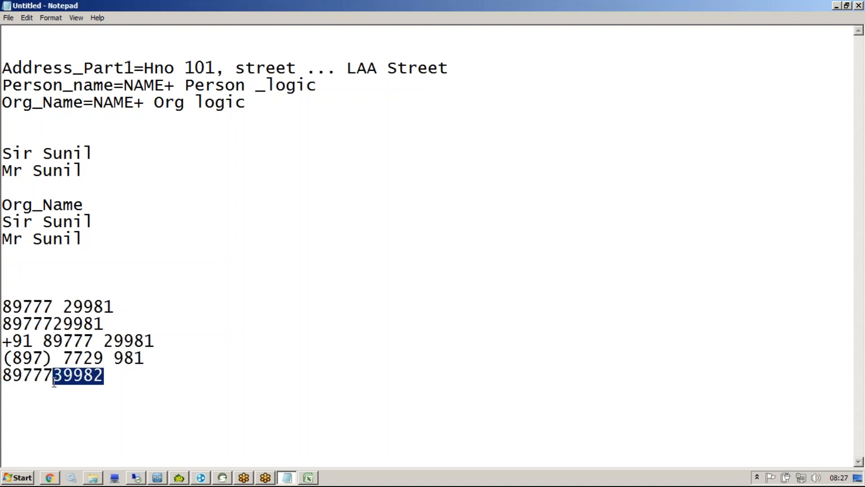
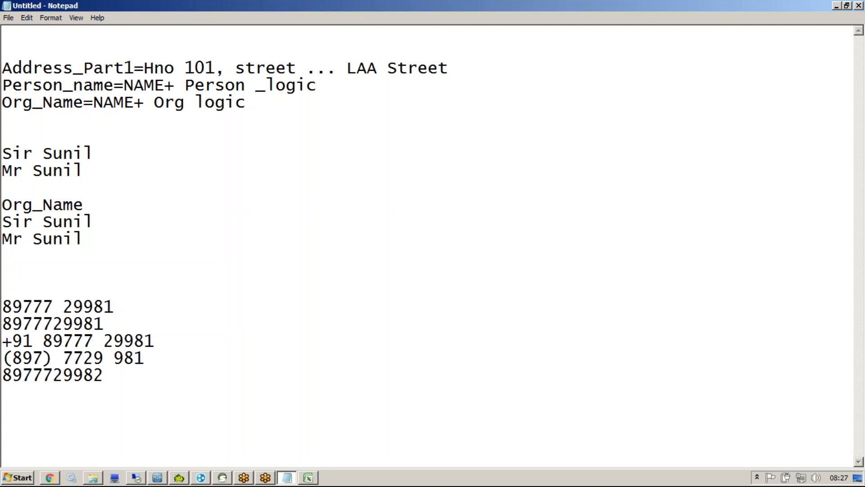
# Step: Annotate the numbers with pen marks linking the variants and circling the final digit 2, then clear them
pyautogui.click(451, 45)
pyautogui.moveTo(116, 307); pyautogui.dragTo(189, 320)
pyautogui.moveTo(119, 325); pyautogui.dragTo(185, 326)
pyautogui.moveTo(147, 351); pyautogui.dragTo(194, 319)
pyautogui.moveTo(145, 374)
pyautogui.mouseDown()
pyautogui.moveTo(194, 320)
pyautogui.moveTo(188, 340)
pyautogui.mouseUp()
pyautogui.moveTo(107, 380)
pyautogui.mouseDown()
pyautogui.moveTo(248, 383)
pyautogui.moveTo(242, 413)
pyautogui.mouseUp()
pyautogui.moveTo(96, 367)
pyautogui.mouseDown()
pyautogui.moveTo(109, 375)
pyautogui.moveTo(98, 367)
pyautogui.mouseUp()
pyautogui.click(540, 37)
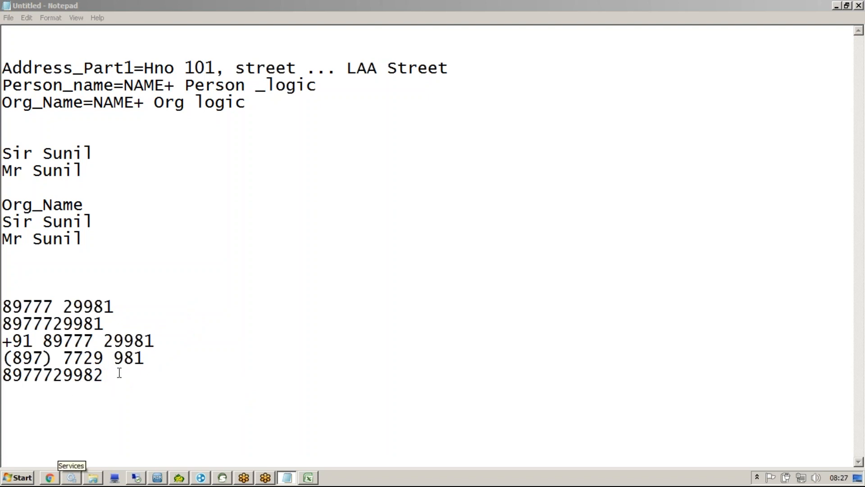
# Step: Point out the bracket and space in the bracketed number, then add a Pers label below
pyautogui.doubleClick(105, 360)
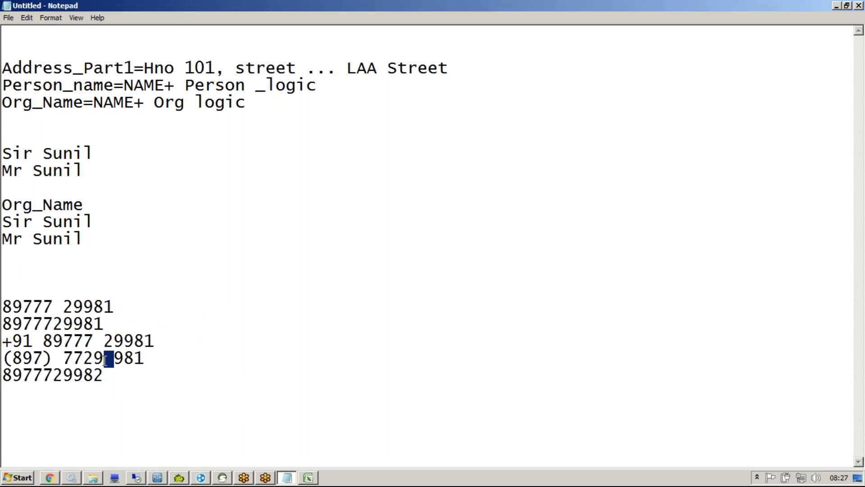
pyautogui.doubleClick(21, 338)
pyautogui.moveTo(54, 361); pyautogui.dragTo(46, 357)
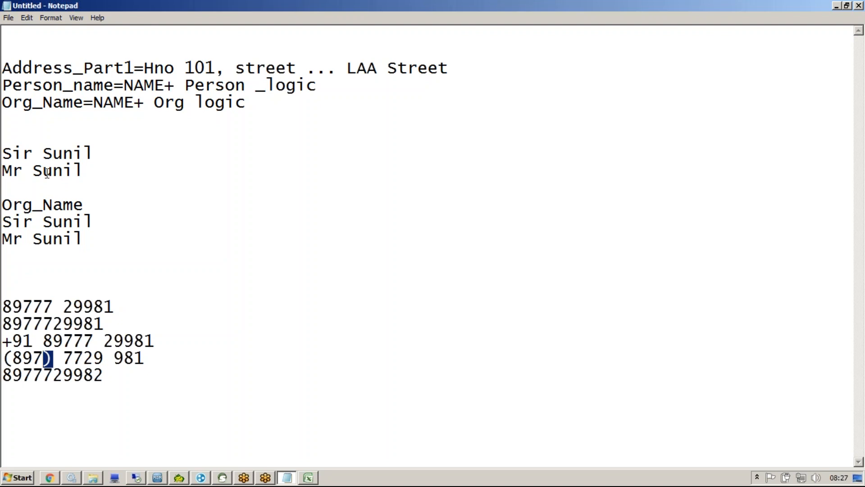
pyautogui.click(120, 387)
pyautogui.press('Return')
pyautogui.press('Return')
pyautogui.write('Pers')
pyautogui.press('Up')
pyautogui.write('on_')
pyautogui.press('BackSpace')
pyautogui.press('BackSpace')
pyautogui.press('BackSpace')
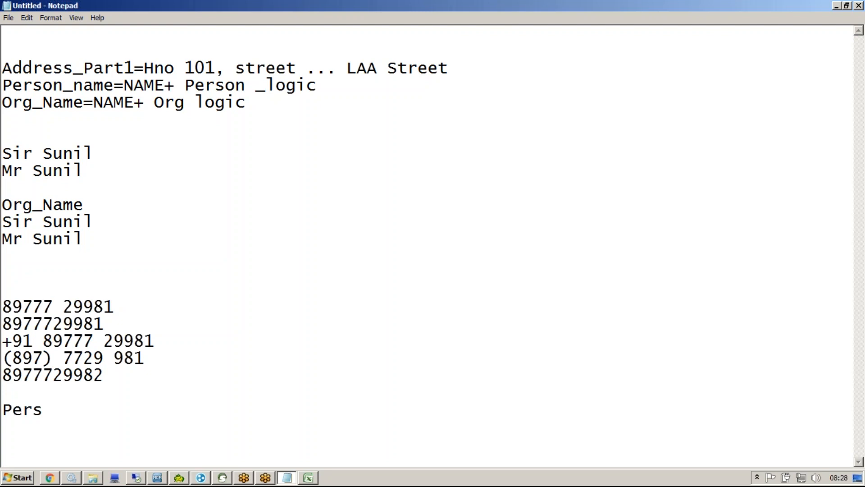
# Step: Highlight the format differences: all five lines, the bracket, the +91 prefix and the space
pyautogui.moveTo(114, 374); pyautogui.dragTo(7, 309)
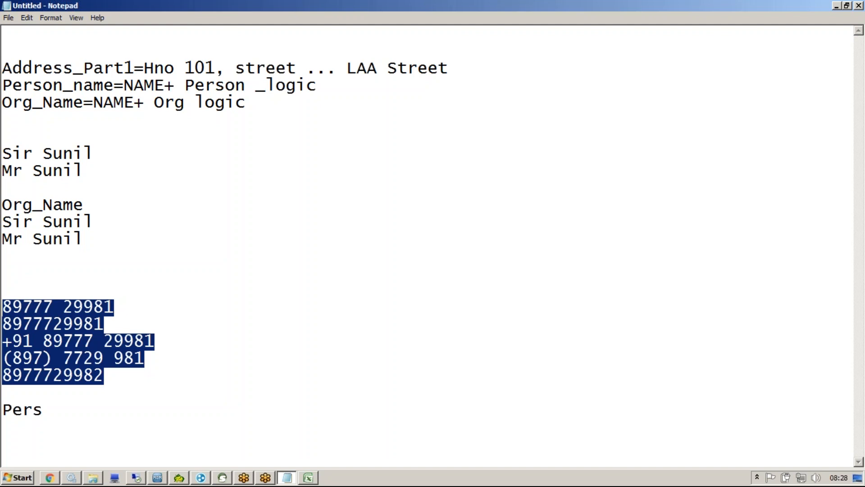
pyautogui.click(46, 361)
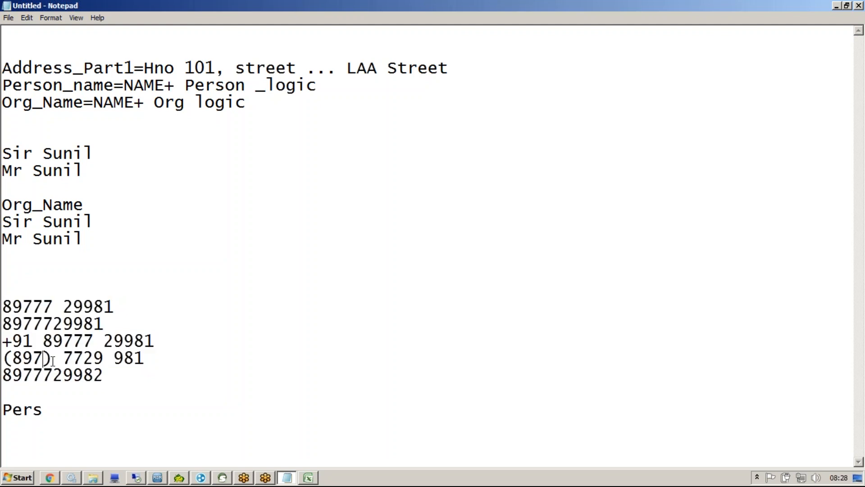
pyautogui.doubleClick(48, 357)
pyautogui.click(38, 341)
pyautogui.moveTo(38, 341); pyautogui.dragTo(5, 341)
pyautogui.click(63, 359)
pyautogui.moveTo(64, 358); pyautogui.dragTo(56, 359)
pyautogui.click(82, 393)
# Step: Choose Id as the fuzzy match column's Field Name, then return to the end of Pers in Notepad
pyautogui.click(158, 477)
pyautogui.click(444, 135)
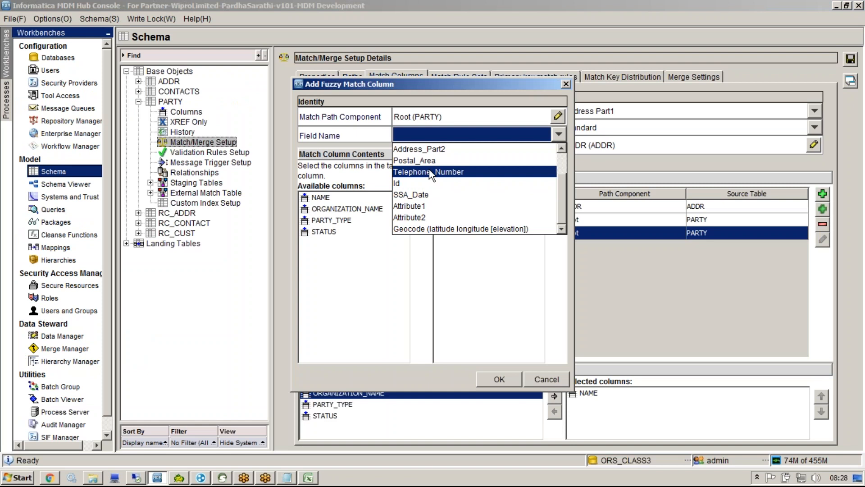
pyautogui.click(427, 183)
pyautogui.hotkey('alt', 'Tab')
pyautogui.click(286, 424)
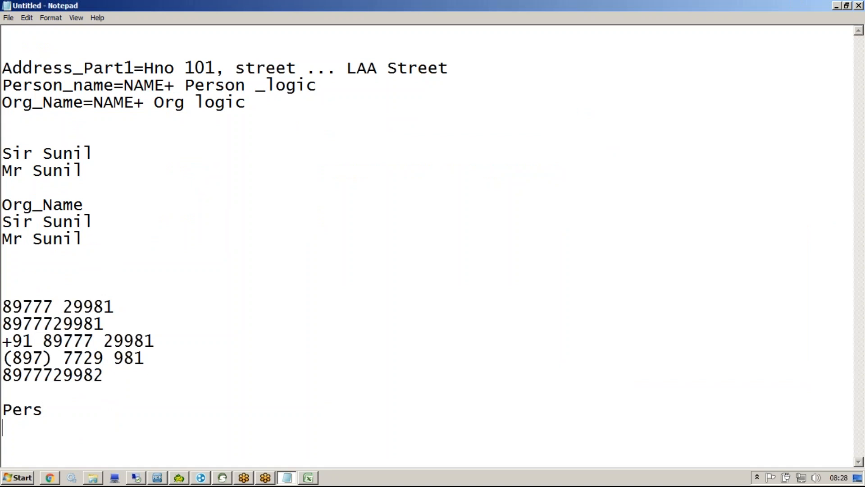
# Step: Type a 16-digit sample number below Pers, once with spaces and once without
pyautogui.press('Return')
pyautogui.press('Return')
pyautogui.press('Return')
pyautogui.press('Return')
pyautogui.press('Return')
pyautogui.press('Return')
pyautogui.write('5555 9999 4444 2222')
pyautogui.press('Return')
pyautogui.write('5555')
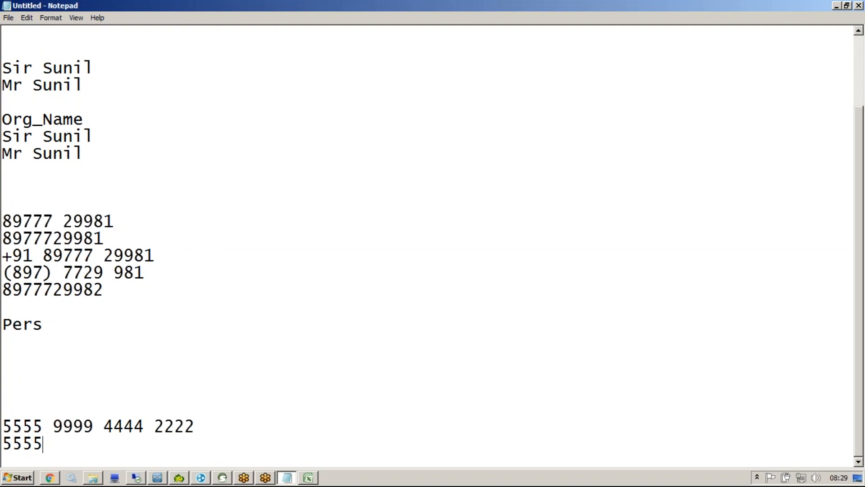
pyautogui.write('999944442222')
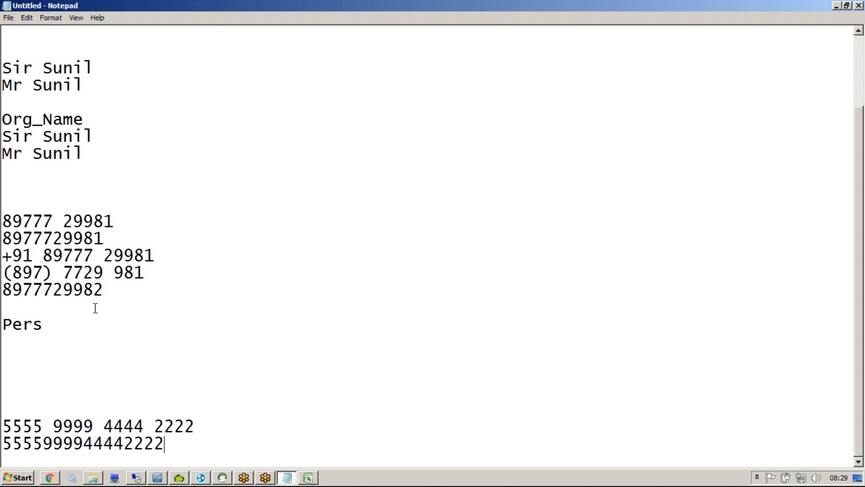
pyautogui.hotkey('alt', 'Tab')
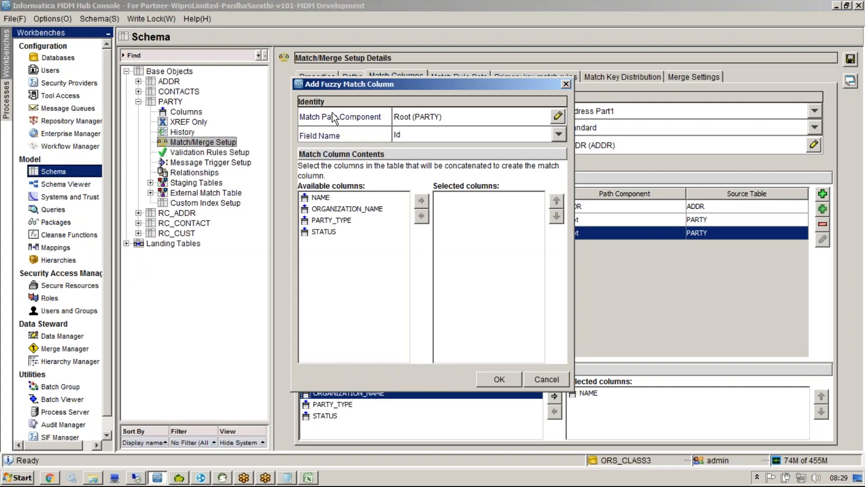
# Step: Scroll through the Field Name options, then close the Add Fuzzy Match Column dialog without adding it
pyautogui.click(430, 128)
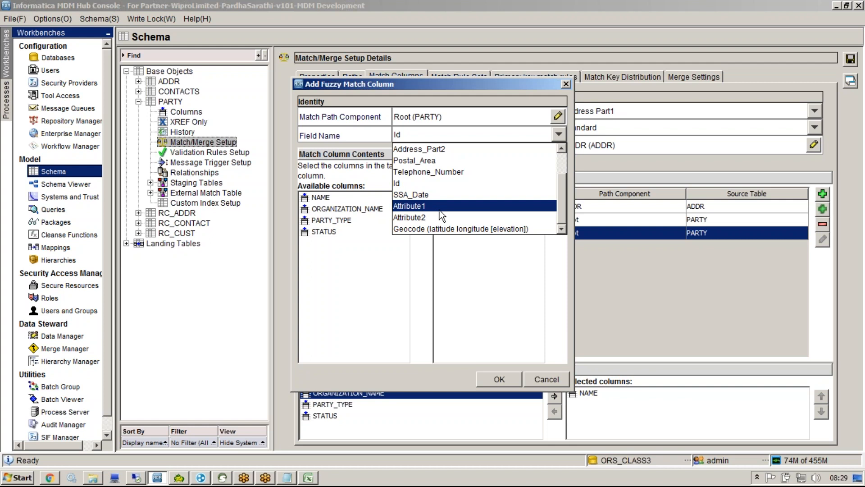
pyautogui.moveTo(562, 206); pyautogui.dragTo(561, 175)
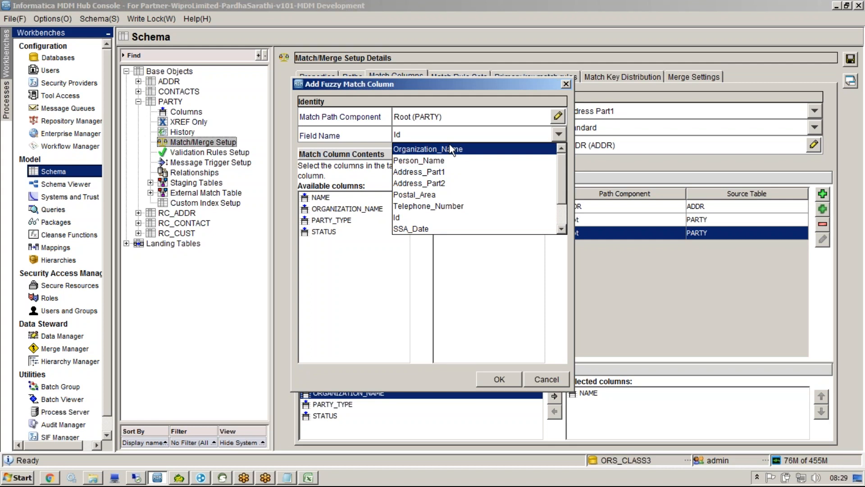
pyautogui.moveTo(561, 179); pyautogui.dragTo(562, 201)
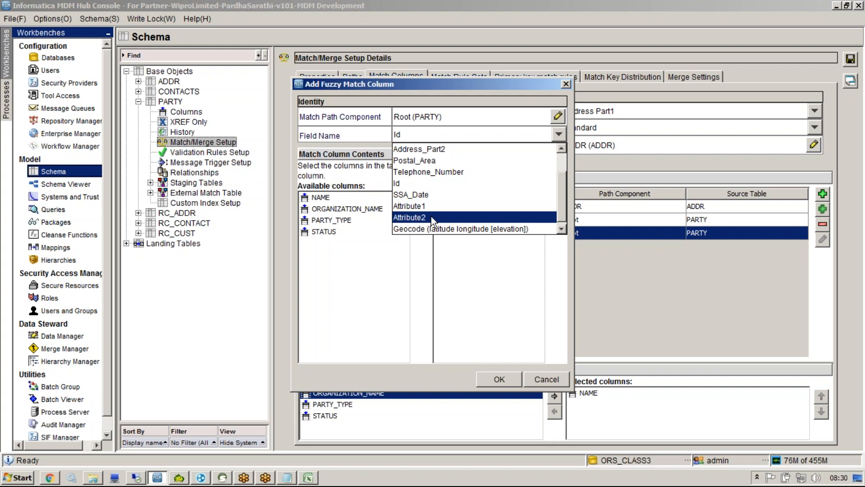
pyautogui.click(394, 261)
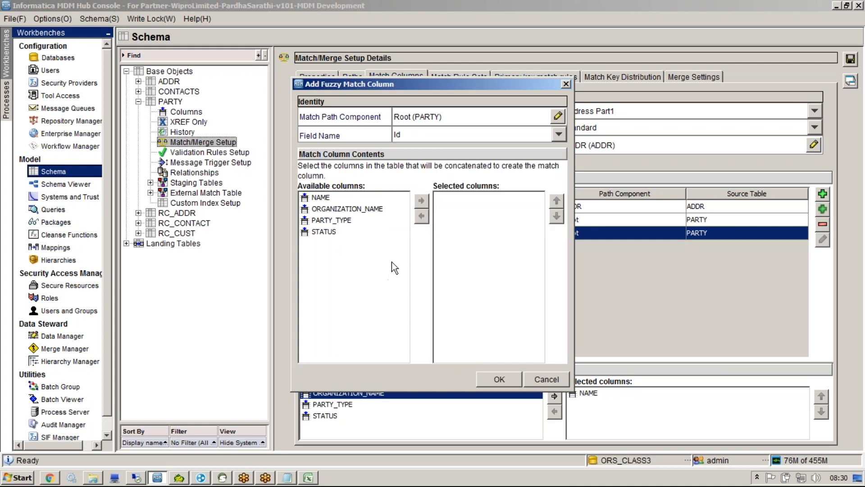
pyautogui.click(565, 85)
# Step: Delete the Organization_Name and Person_Name match columns and save, accepting the no-fuzzy-rules warning
pyautogui.click(462, 221)
pyautogui.click(823, 224)
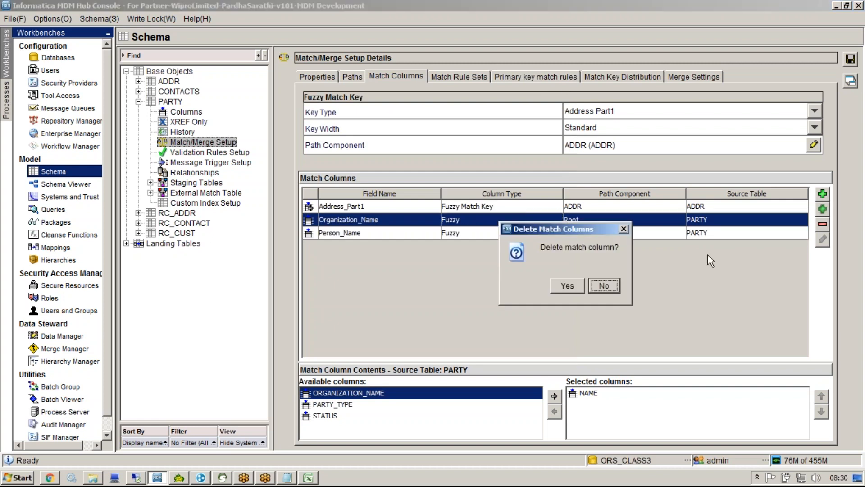
pyautogui.click(568, 285)
pyautogui.click(754, 220)
pyautogui.click(823, 224)
pyautogui.click(563, 286)
pyautogui.click(851, 61)
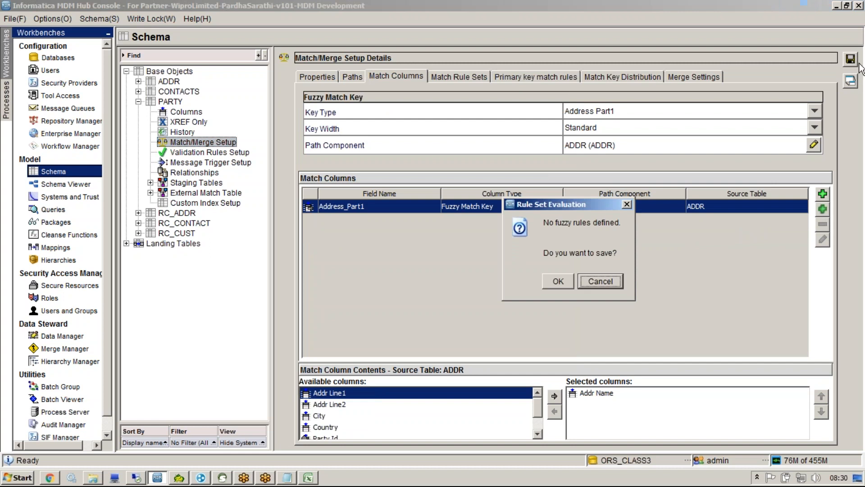
pyautogui.click(558, 281)
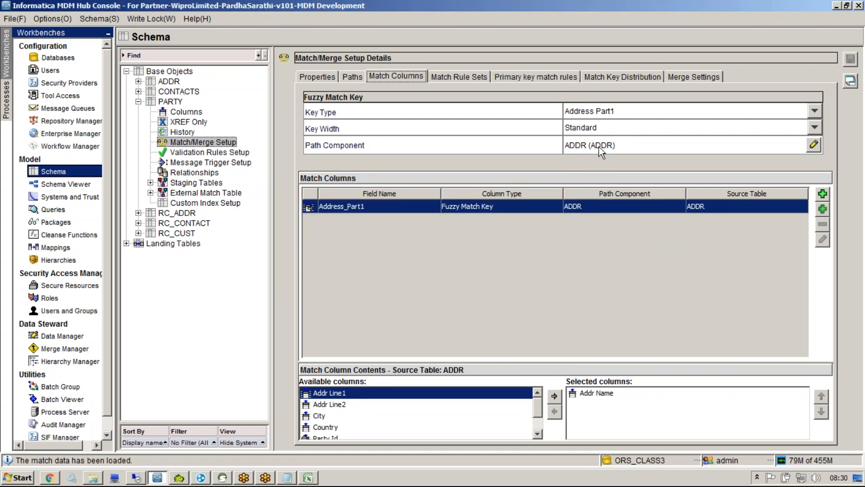
# Step: Keep the key width at Standard and check the Fuzzy Match Columns entries in the Excel sheet
pyautogui.click(594, 129)
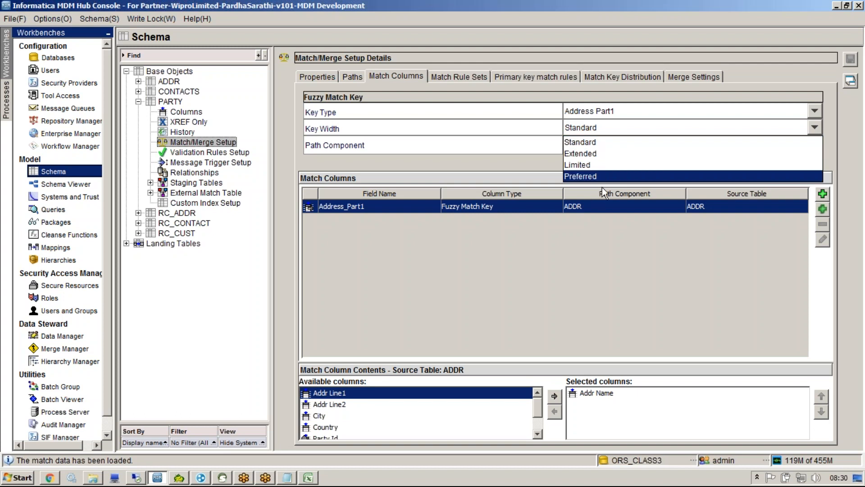
pyautogui.click(604, 142)
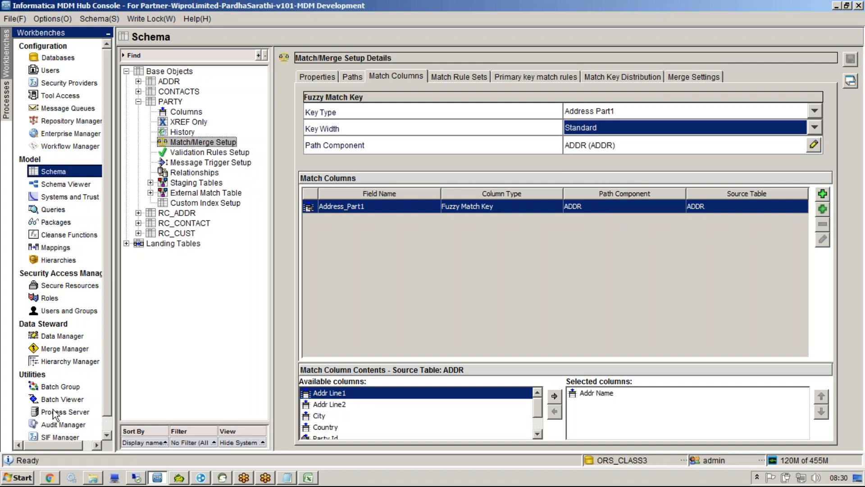
pyautogui.click(308, 477)
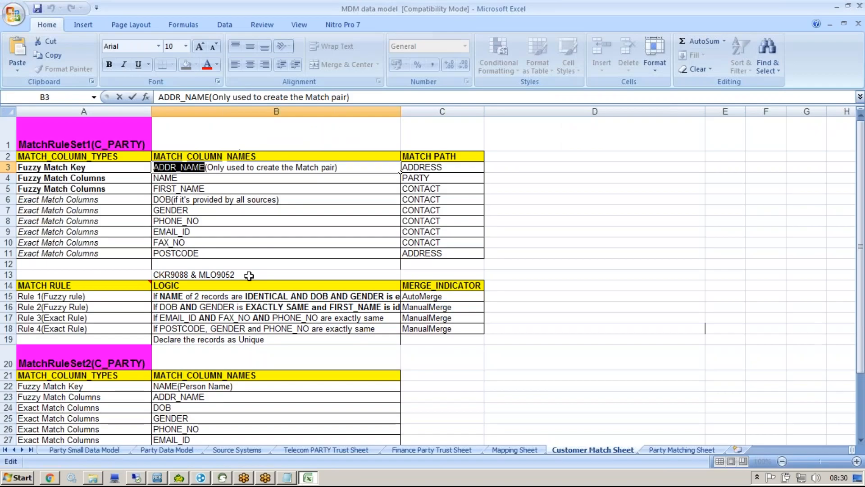
pyautogui.click(162, 181)
pyautogui.click(137, 182)
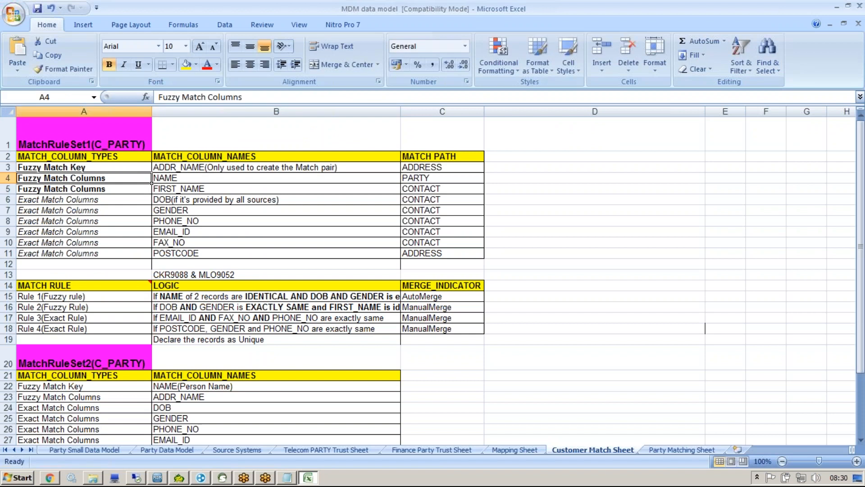
pyautogui.hotkey('alt', 'Tab')
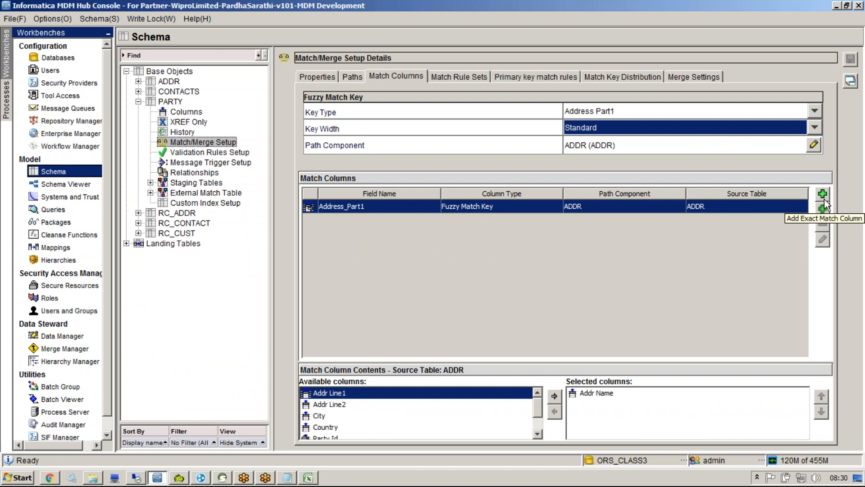
# Step: Add a fuzzy Person_Name match column containing PARTY's NAME column
pyautogui.click(826, 201)
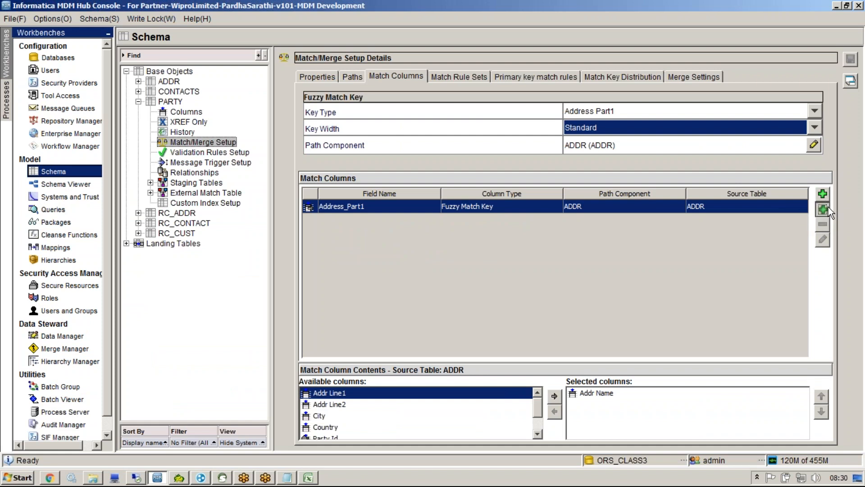
pyautogui.click(534, 136)
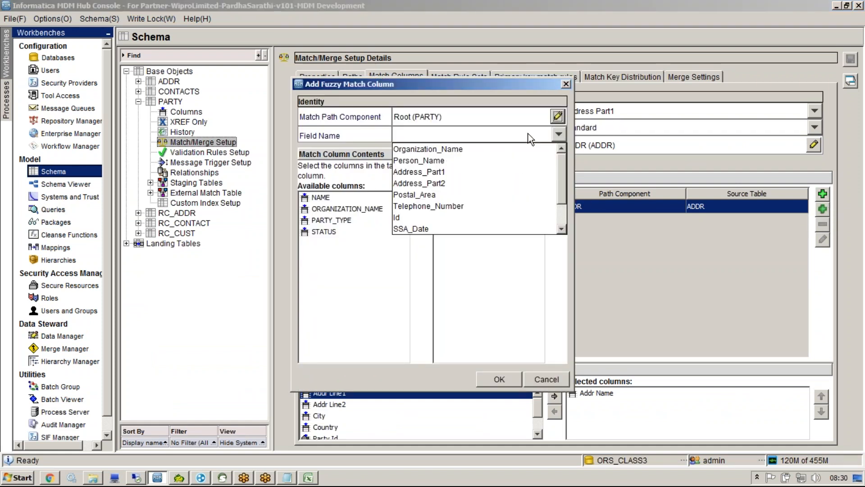
pyautogui.click(496, 161)
pyautogui.click(320, 197)
pyautogui.click(422, 200)
pyautogui.click(496, 382)
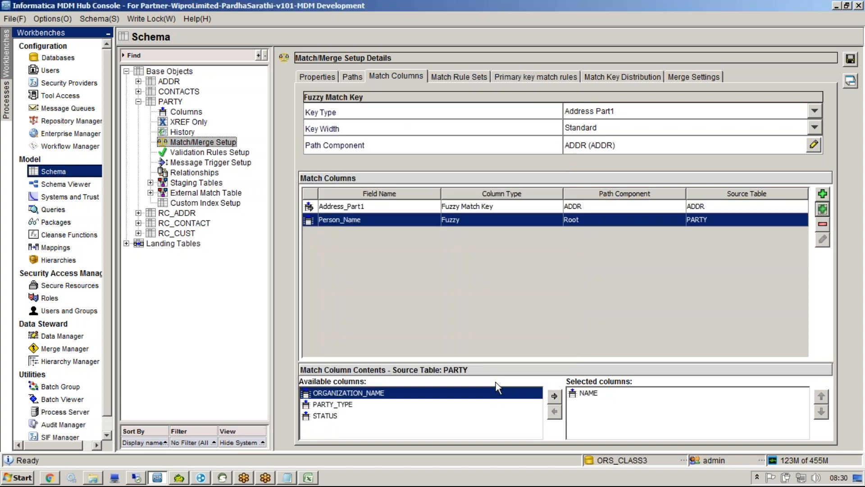
# Step: Inspect the FIRST_NAME match column entry in the Excel design sheet without changing it
pyautogui.hotkey('alt', 'Tab')
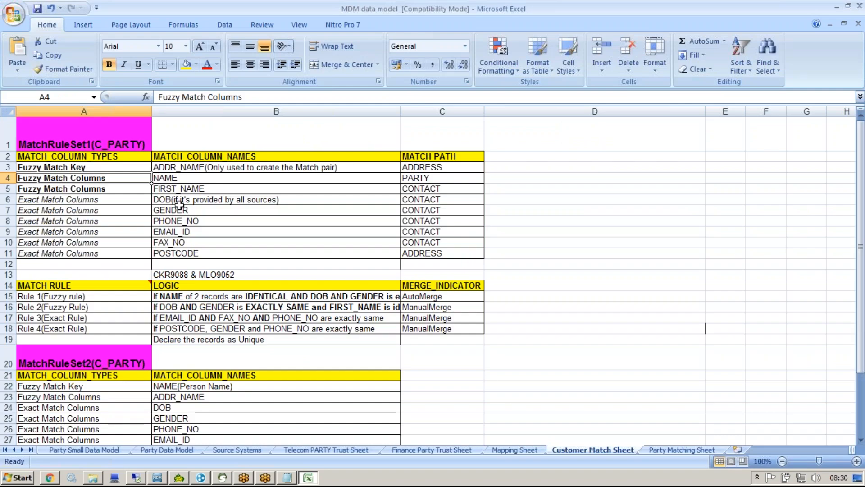
pyautogui.click(153, 189)
pyautogui.doubleClick(194, 192)
pyautogui.doubleClick(194, 190)
pyautogui.moveTo(206, 189); pyautogui.dragTo(164, 188)
pyautogui.click(155, 188)
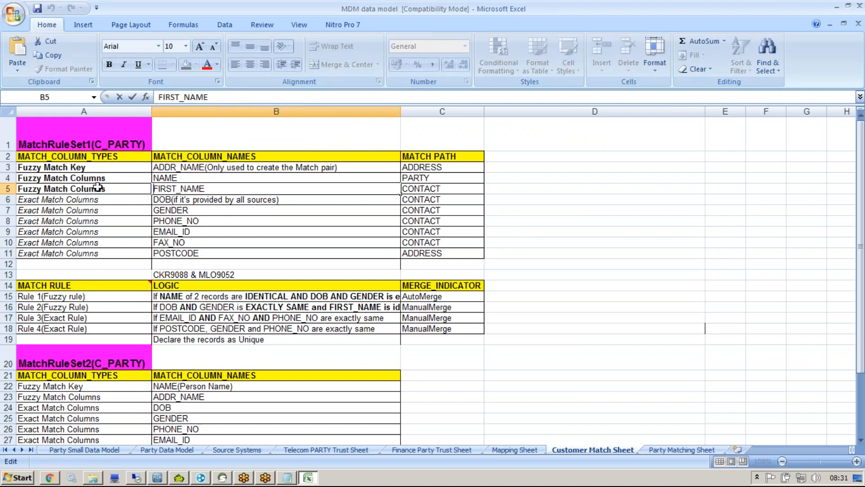
pyautogui.click(98, 188)
pyautogui.hotkey('alt', 'Tab')
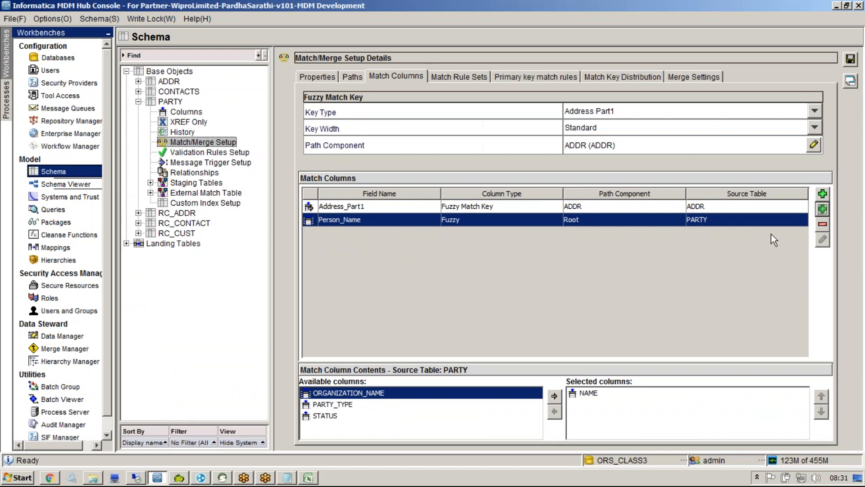
# Step: Build a fuzzy CONTACTS-path column from First Name named Person_Name, which is rejected as already in use
pyautogui.click(822, 209)
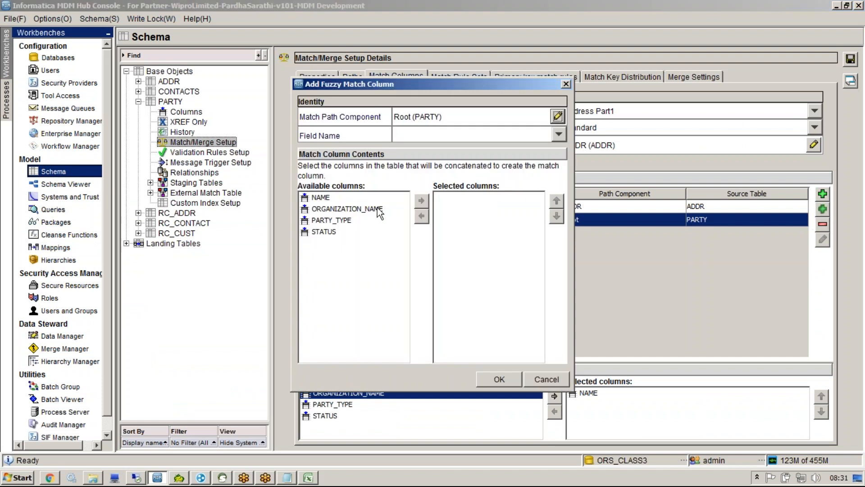
pyautogui.click(558, 117)
pyautogui.click(423, 175)
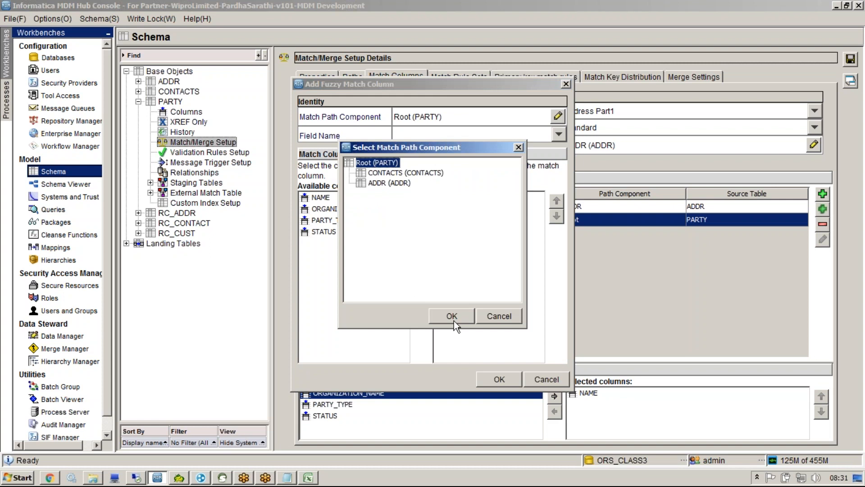
pyautogui.click(452, 319)
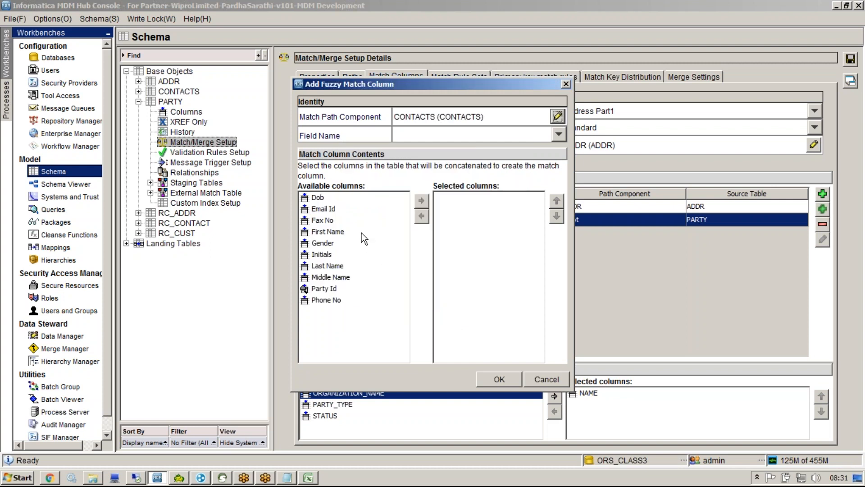
pyautogui.click(328, 231)
pyautogui.click(422, 200)
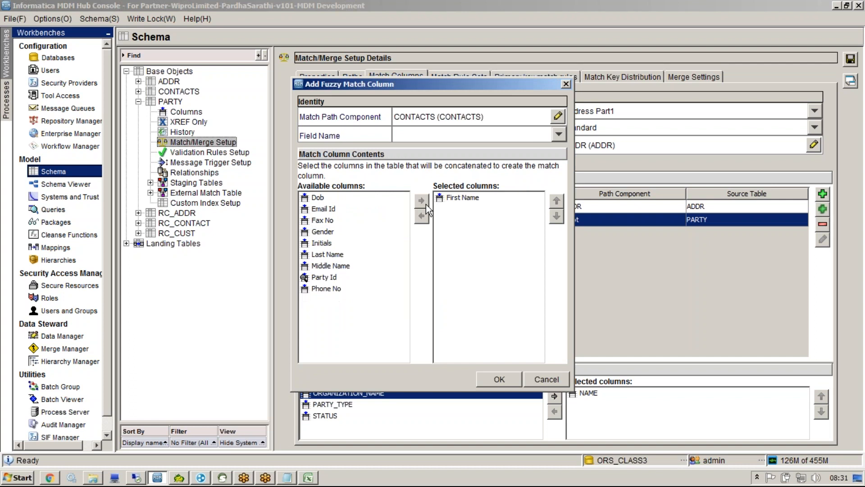
pyautogui.click(557, 135)
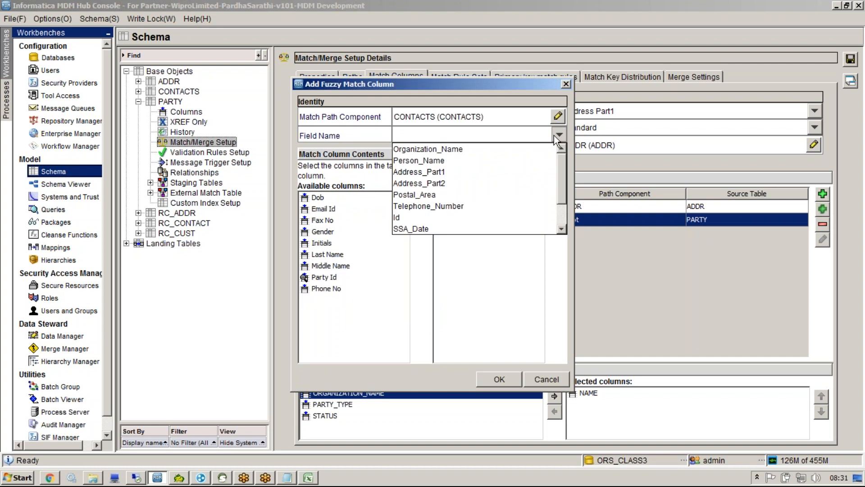
pyautogui.click(494, 160)
pyautogui.click(497, 378)
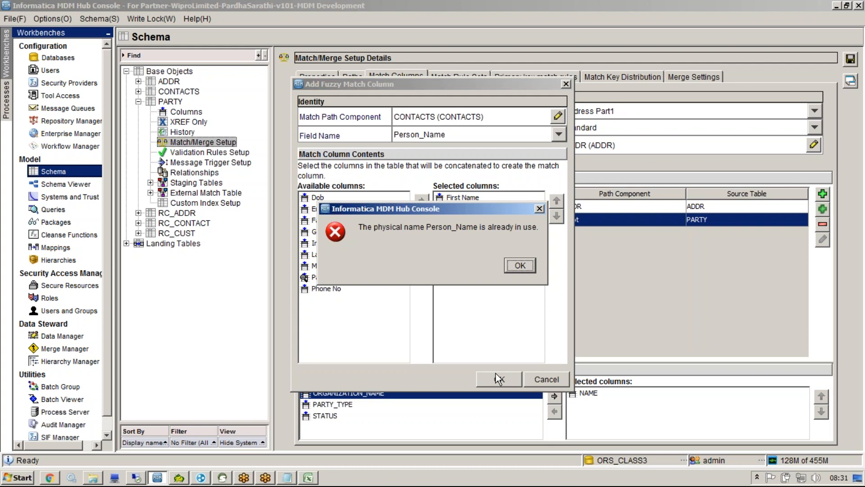
pyautogui.click(520, 266)
# Step: Name the column Attribute1 instead and confirm it
pyautogui.click(559, 134)
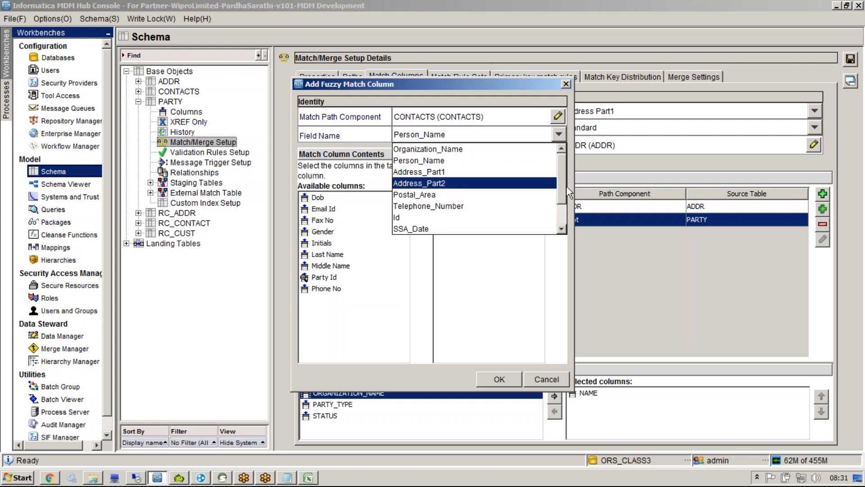
pyautogui.moveTo(565, 182); pyautogui.dragTo(556, 202)
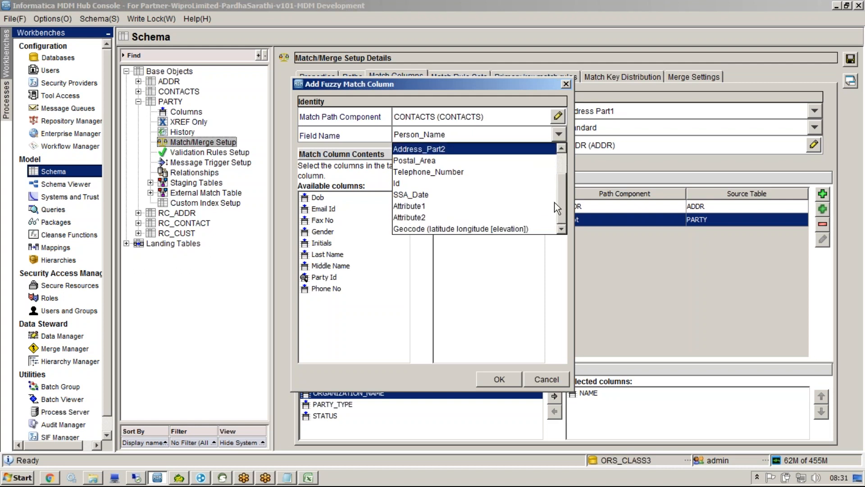
pyautogui.click(483, 209)
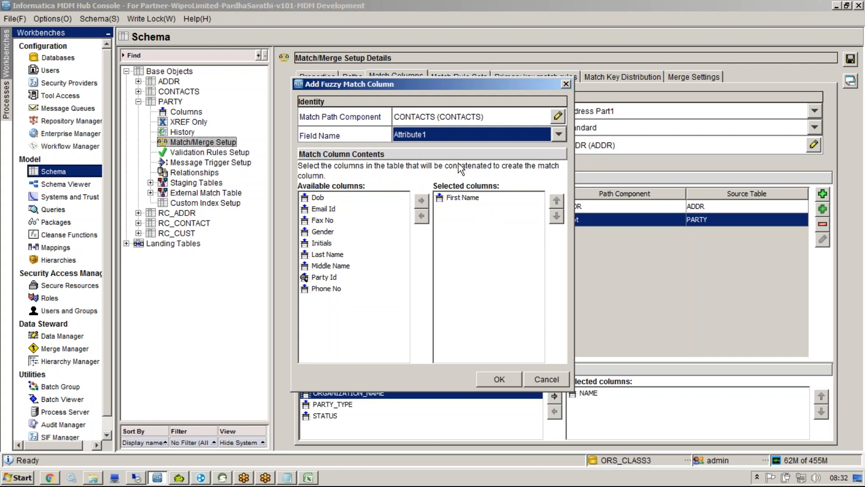
pyautogui.click(502, 374)
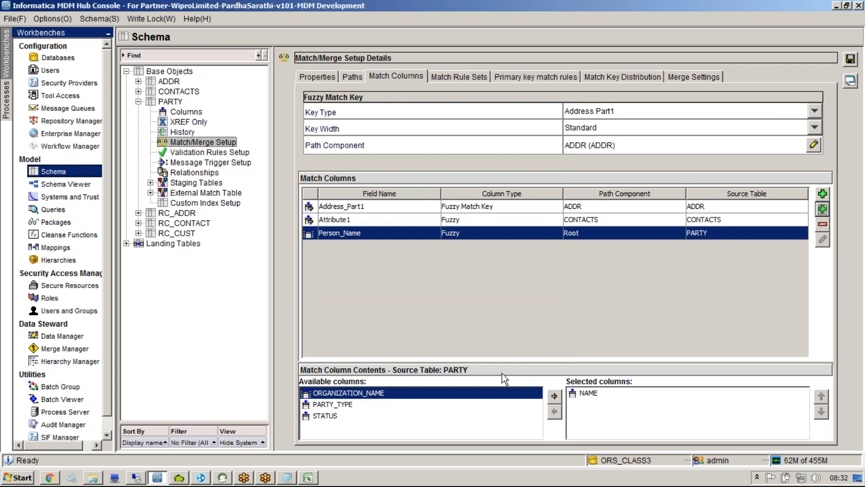
pyautogui.click(309, 478)
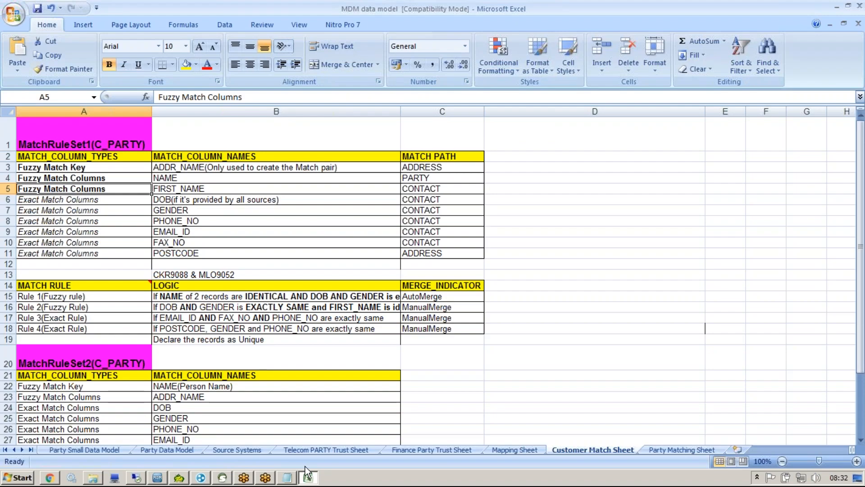
pyautogui.click(167, 198)
pyautogui.moveTo(111, 198)
pyautogui.mouseDown()
pyautogui.moveTo(172, 243)
pyautogui.moveTo(173, 255)
pyautogui.mouseUp()
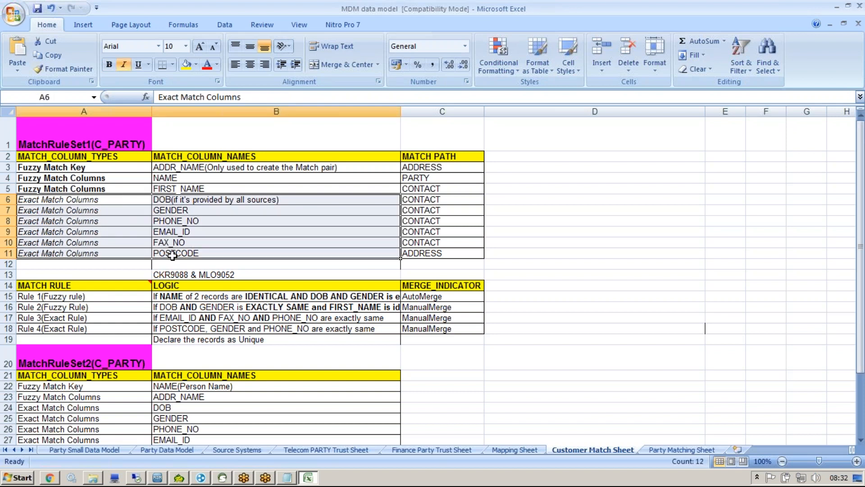
pyautogui.click(171, 200)
pyautogui.click(171, 209)
pyautogui.click(175, 221)
pyautogui.click(307, 479)
# Step: Start an exact match column named DOB on the CONTACTS path containing Dob
pyautogui.click(822, 208)
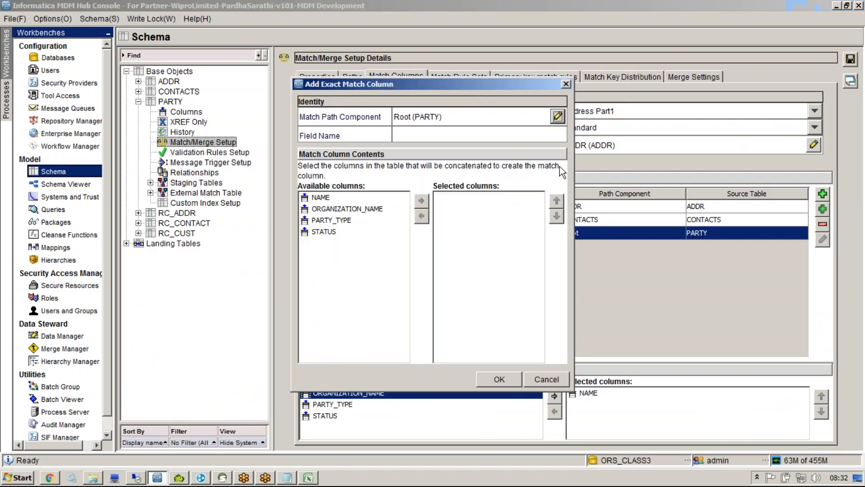
pyautogui.write('DOB')
pyautogui.click(558, 116)
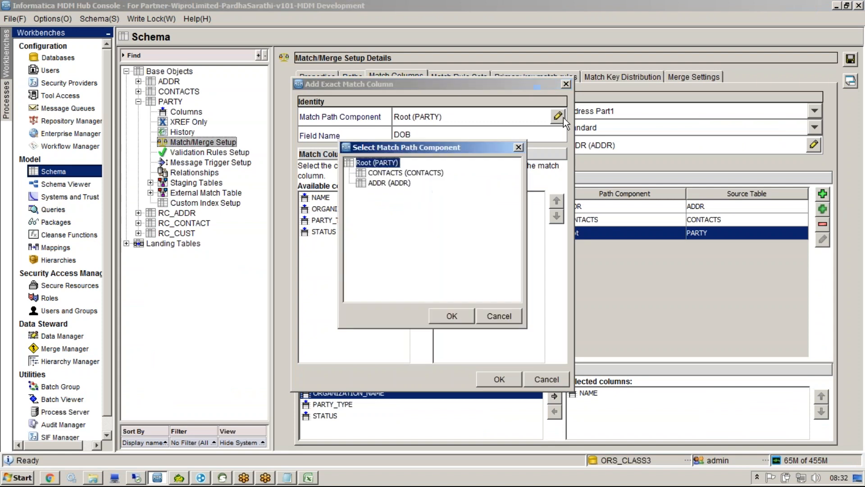
pyautogui.click(398, 173)
pyautogui.click(451, 316)
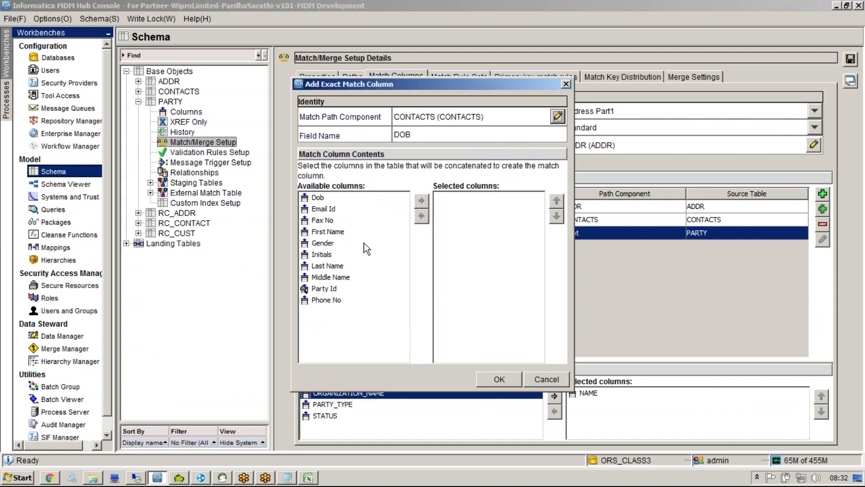
pyautogui.click(326, 197)
pyautogui.click(428, 199)
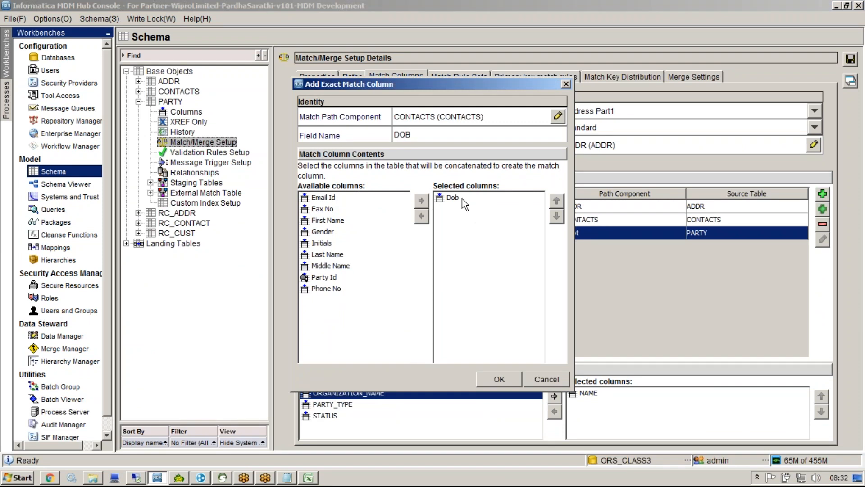
pyautogui.click(461, 199)
# Step: Rename the field to Date_Of_Birth and confirm the exact column
pyautogui.click(449, 46)
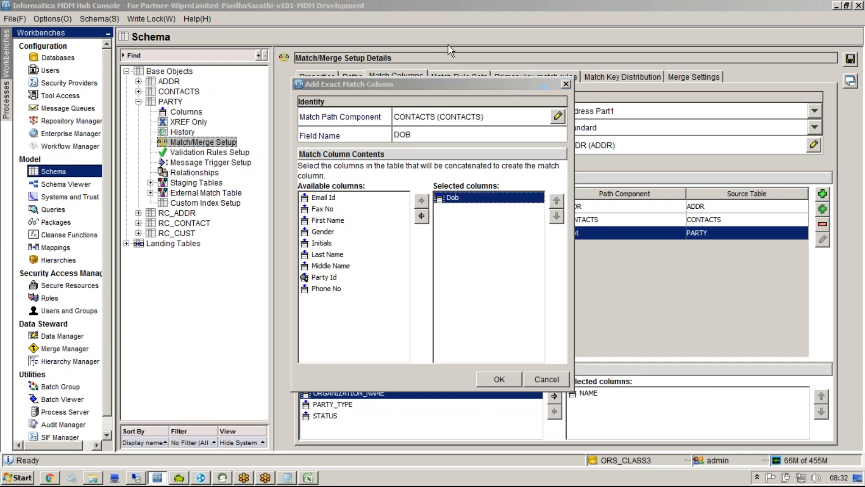
pyautogui.moveTo(412, 125)
pyautogui.mouseDown()
pyautogui.moveTo(390, 130)
pyautogui.moveTo(409, 124)
pyautogui.mouseUp()
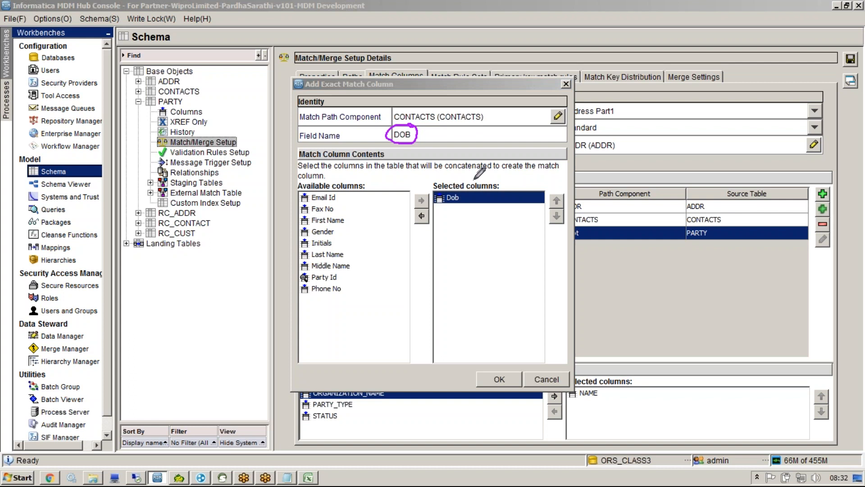
pyautogui.moveTo(466, 178)
pyautogui.mouseDown()
pyautogui.moveTo(479, 186)
pyautogui.moveTo(469, 175)
pyautogui.mouseUp()
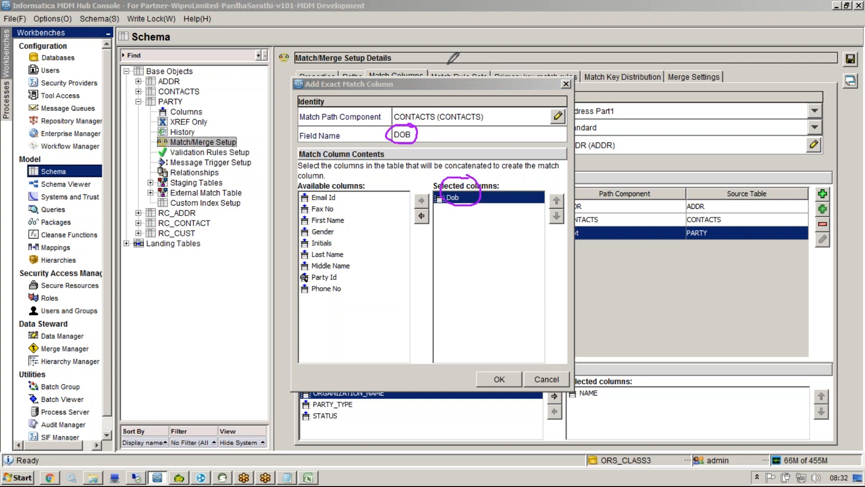
pyautogui.click(537, 41)
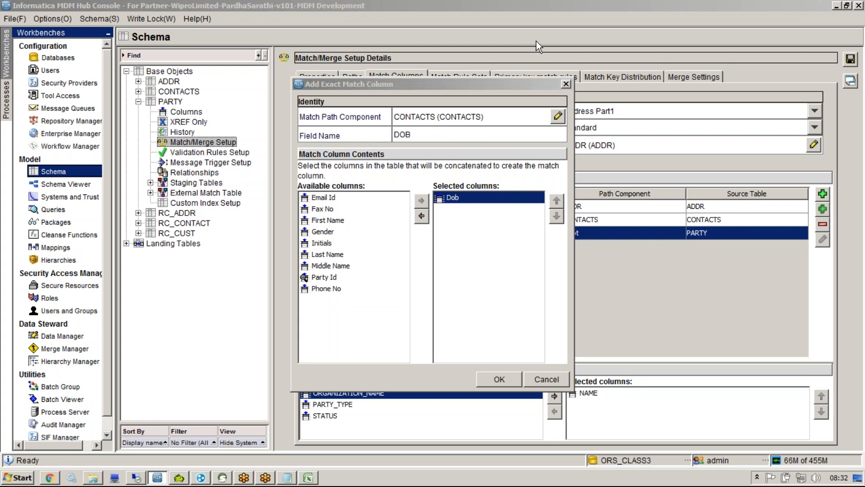
pyautogui.click(433, 134)
pyautogui.press('BackSpace')
pyautogui.press('BackSpace')
pyautogui.write('at')
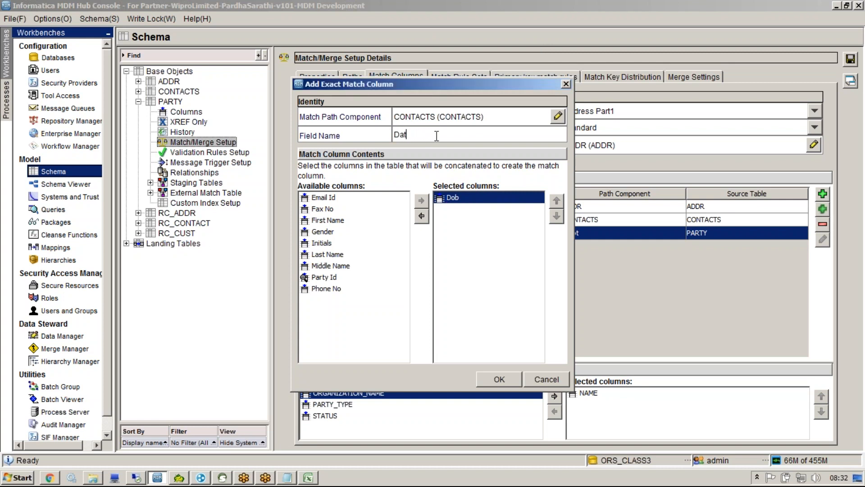
pyautogui.write('e_Of_Birth')
pyautogui.click(489, 380)
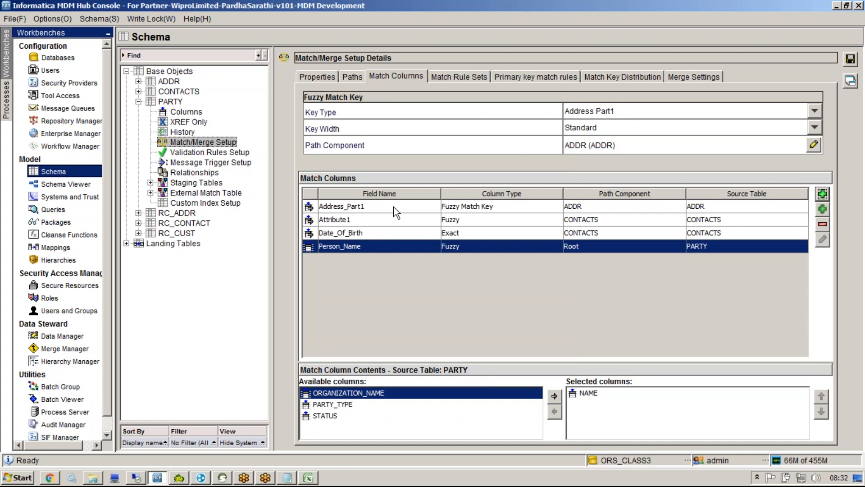
# Step: Try adding Fax No to Date_Of_Birth, remove it again, and save the match columns
pyautogui.click(391, 232)
pyautogui.click(349, 405)
pyautogui.click(554, 397)
pyautogui.click(590, 404)
pyautogui.click(555, 411)
pyautogui.click(851, 59)
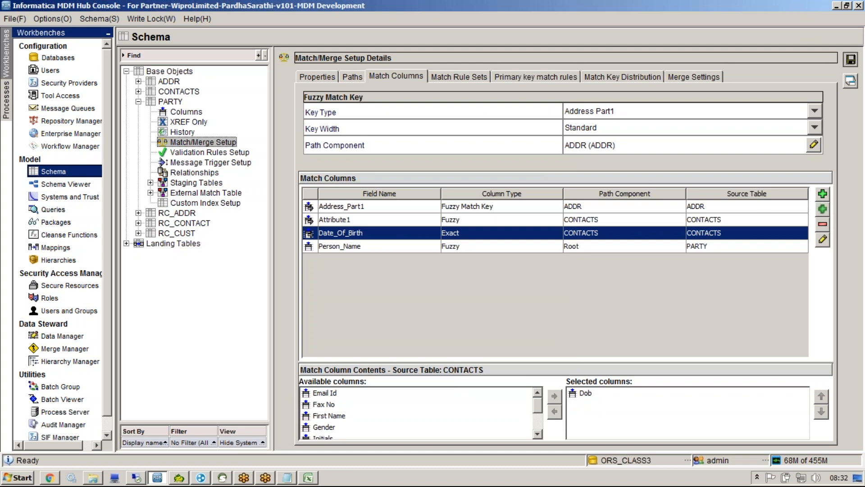
pyautogui.hotkey('alt', 'Tab')
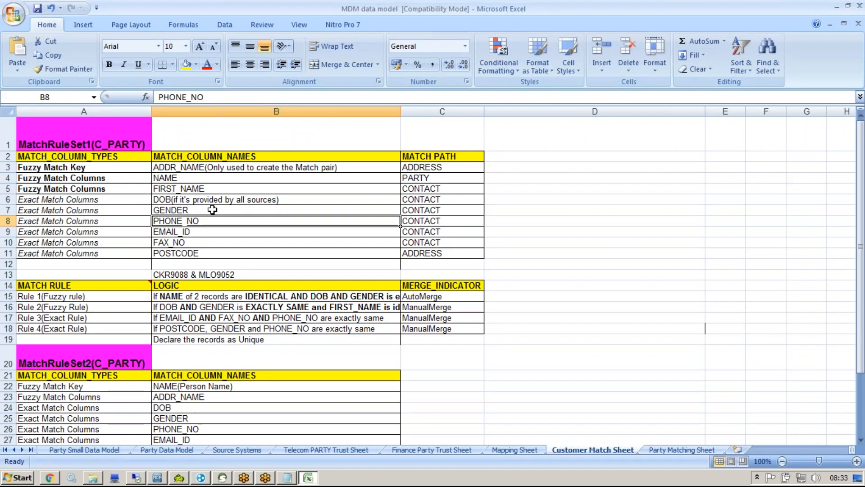
pyautogui.hotkey('alt', 'Tab')
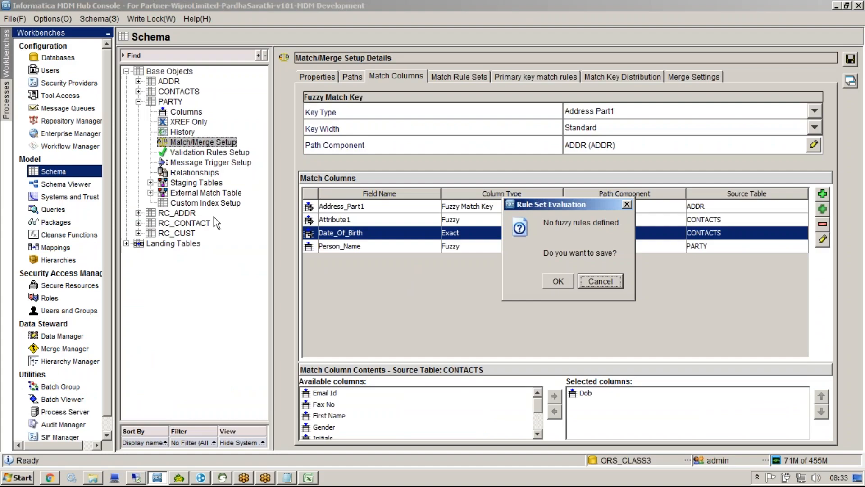
# Step: Cancel the Rule Set Evaluation prompt and add exact match column GENDER from CONTACTS' Gender
pyautogui.click(584, 283)
pyautogui.click(823, 194)
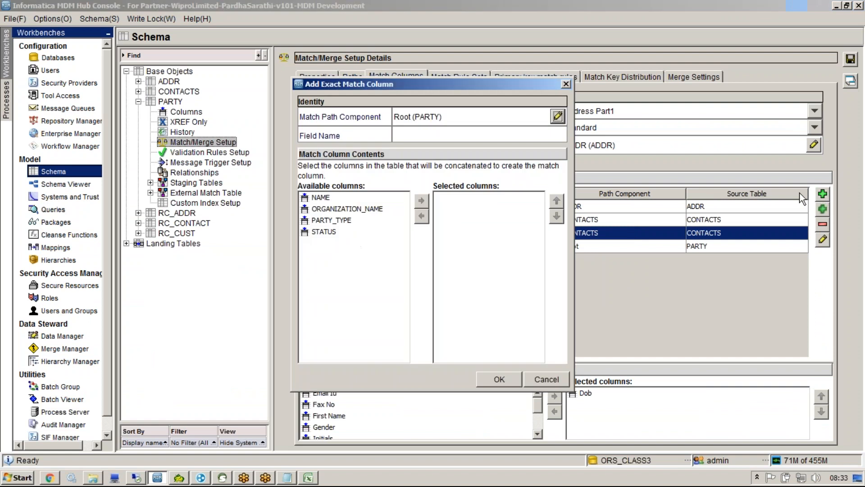
pyautogui.click(406, 135)
pyautogui.write('g')
pyautogui.press('BackSpace')
pyautogui.write('GENDER')
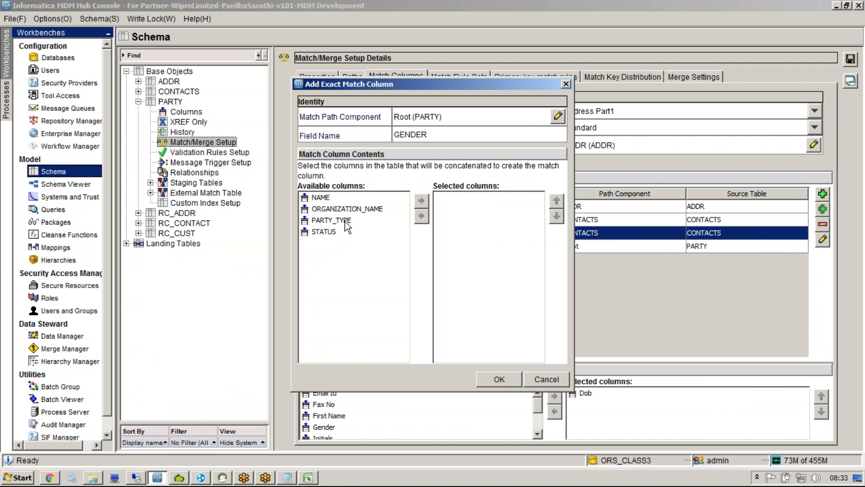
pyautogui.click(558, 116)
pyautogui.click(398, 172)
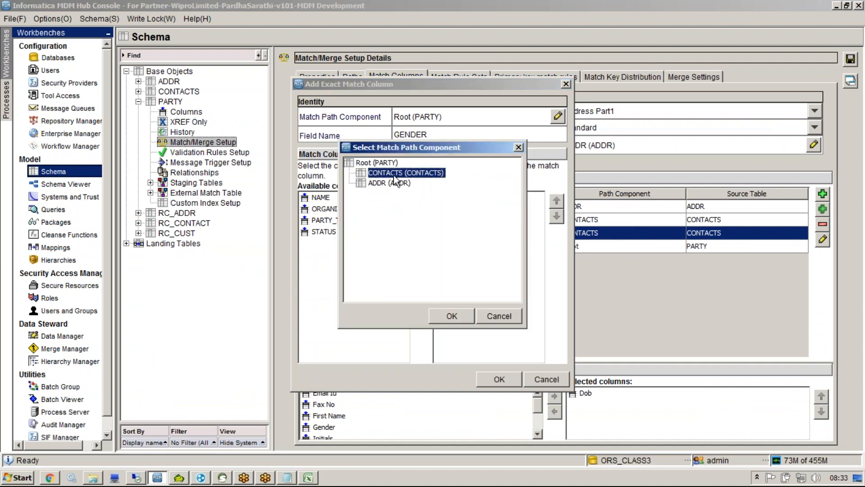
pyautogui.click(450, 311)
pyautogui.click(329, 243)
pyautogui.click(422, 201)
pyautogui.click(500, 379)
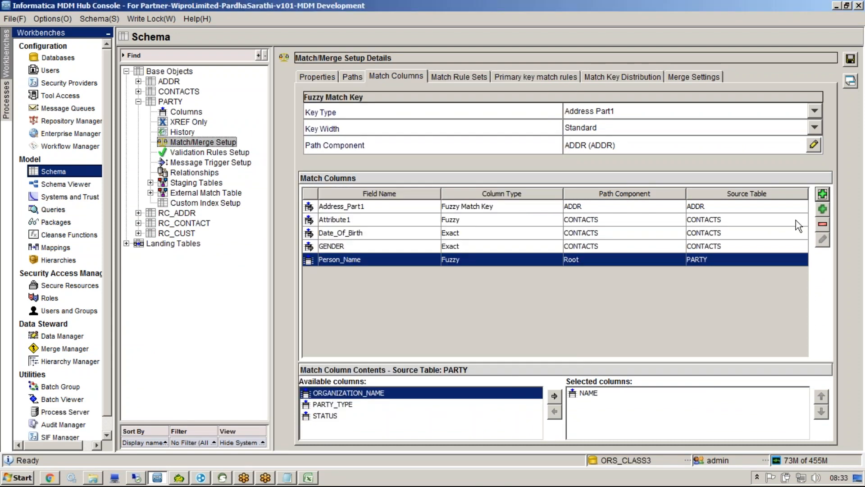
# Step: Add exact match column PHONE_NO using Phone No from the CONTACTS path
pyautogui.click(823, 194)
pyautogui.click(558, 117)
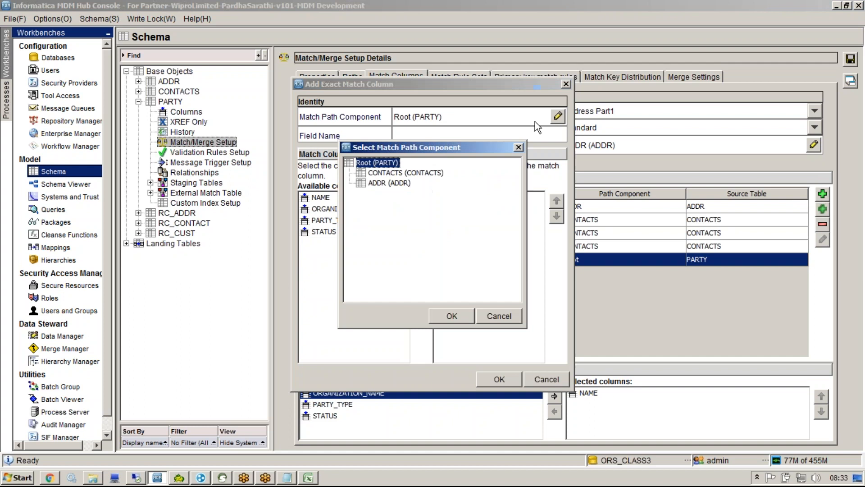
pyautogui.click(406, 173)
pyautogui.click(452, 316)
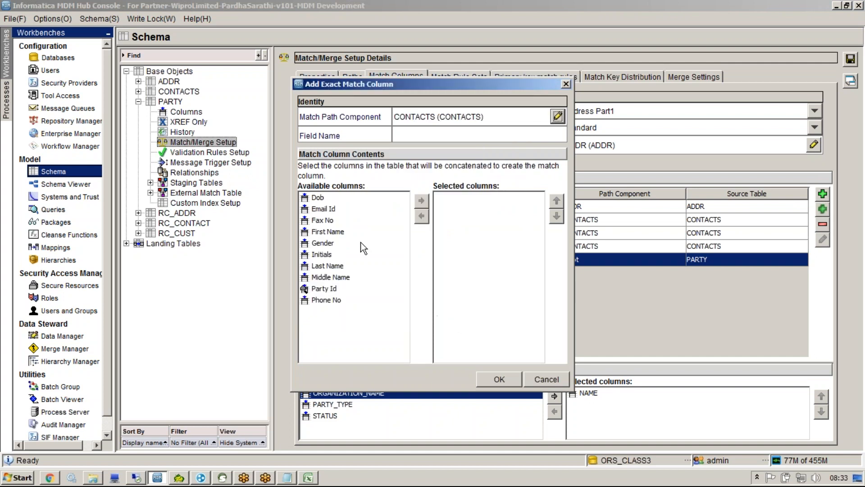
pyautogui.click(337, 299)
pyautogui.click(421, 200)
pyautogui.click(433, 136)
pyautogui.write('PHON')
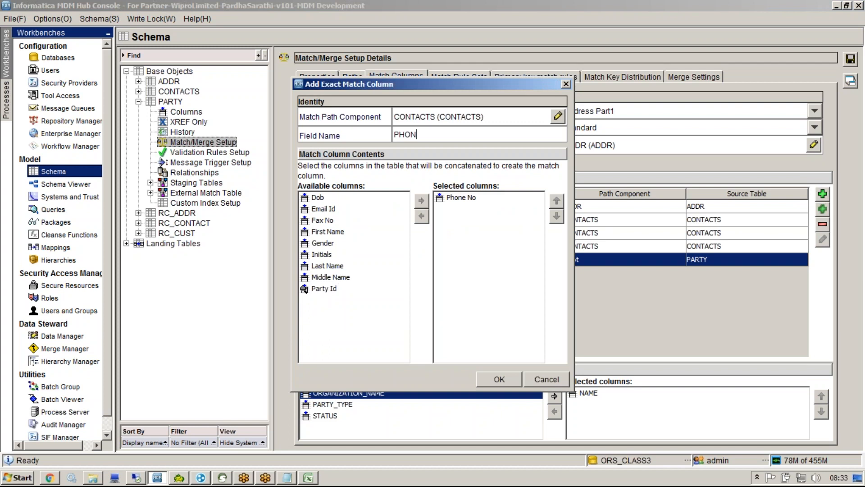
pyautogui.write('E_NO')
pyautogui.press('Return')
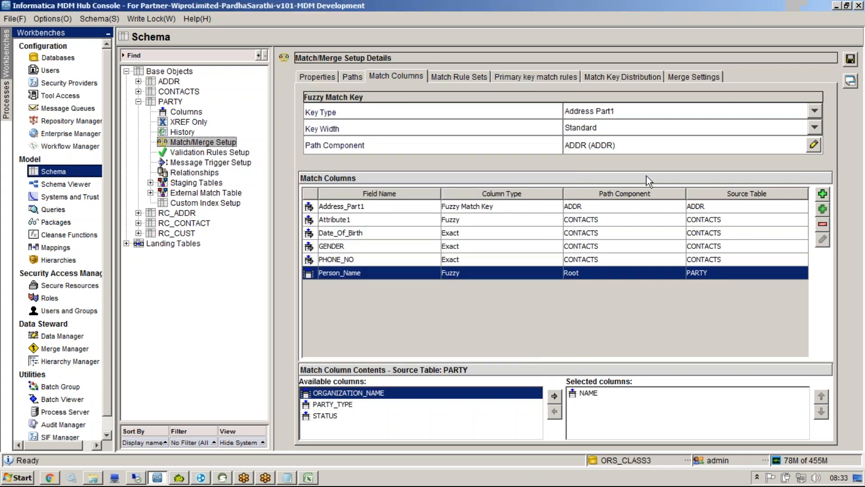
pyautogui.hotkey('alt', 'Tab')
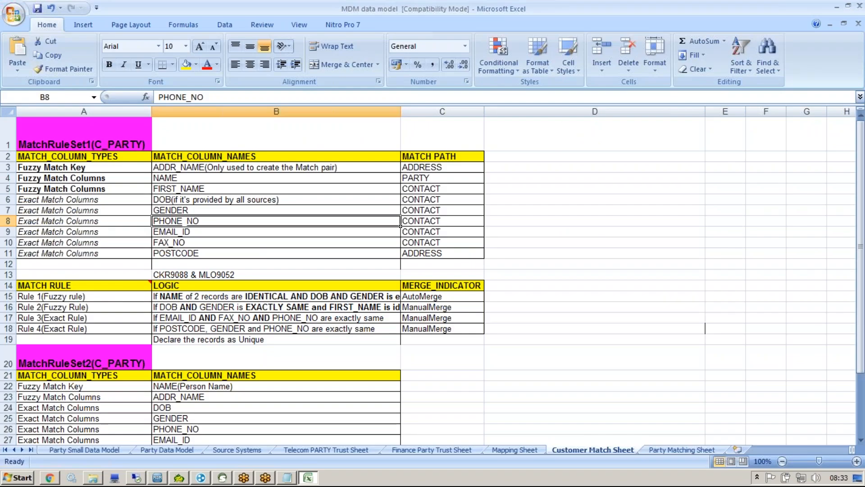
pyautogui.hotkey('alt', 'Tab')
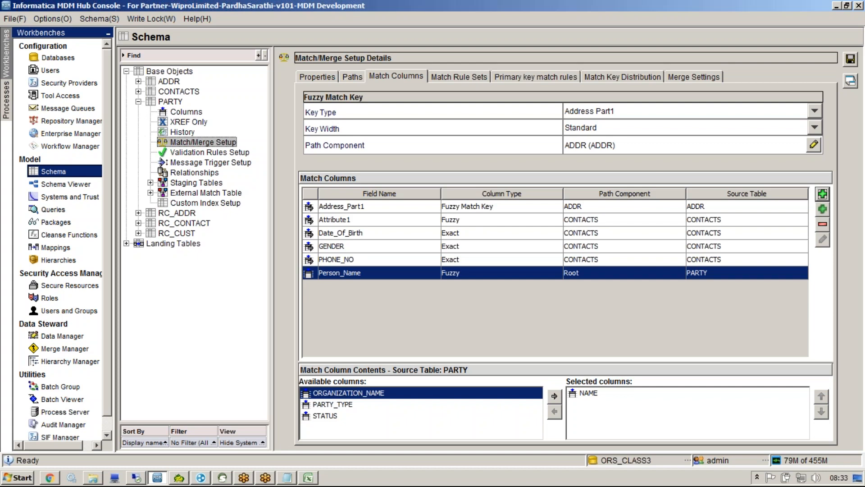
# Step: Add exact match column EMAIL_ID using Email Id from the CONTACTS path
pyautogui.click(823, 208)
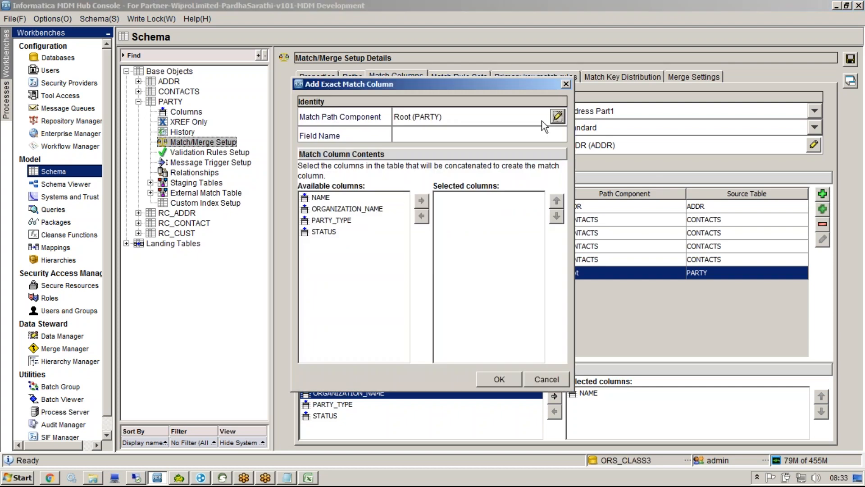
pyautogui.click(557, 116)
pyautogui.click(406, 173)
pyautogui.click(453, 311)
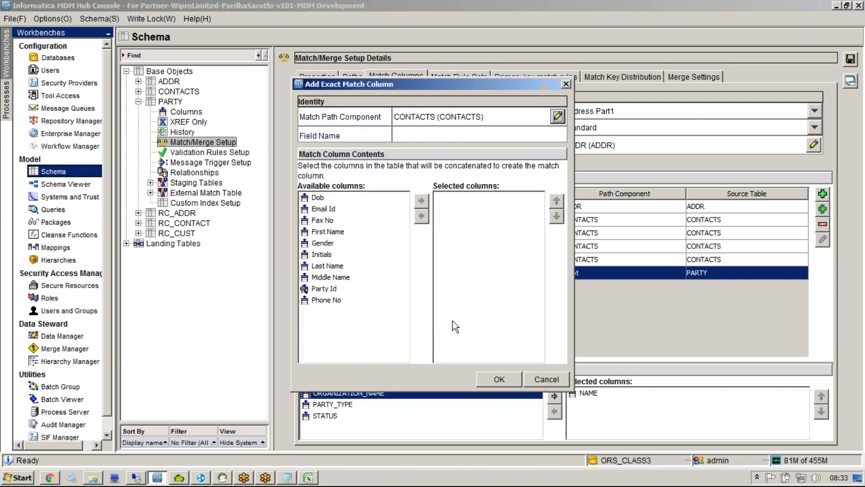
pyautogui.click(328, 209)
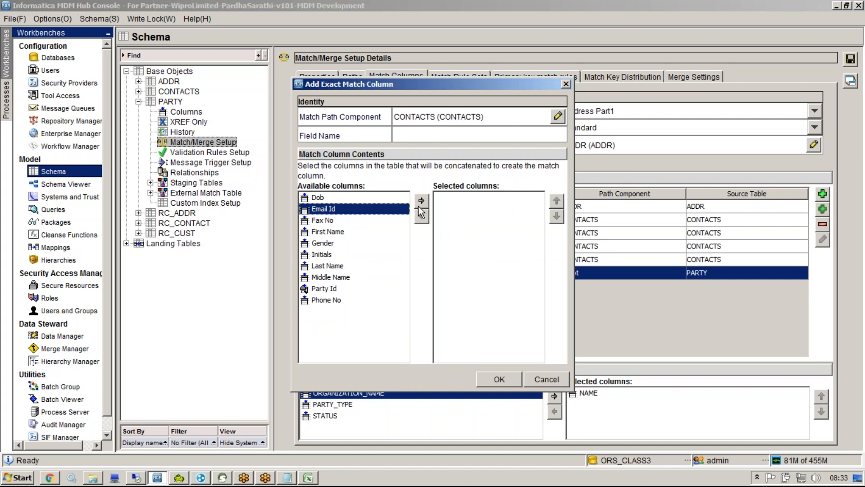
pyautogui.click(420, 203)
pyautogui.write('EM')
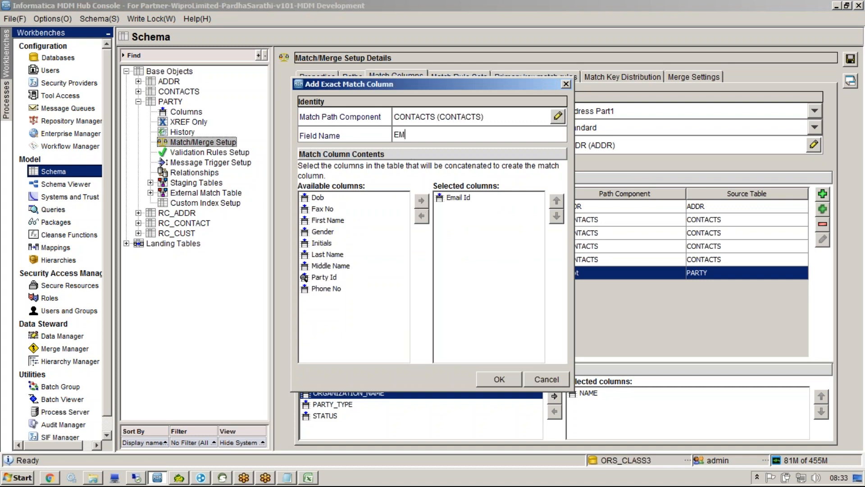
pyautogui.write('AIL_ID')
pyautogui.click(499, 381)
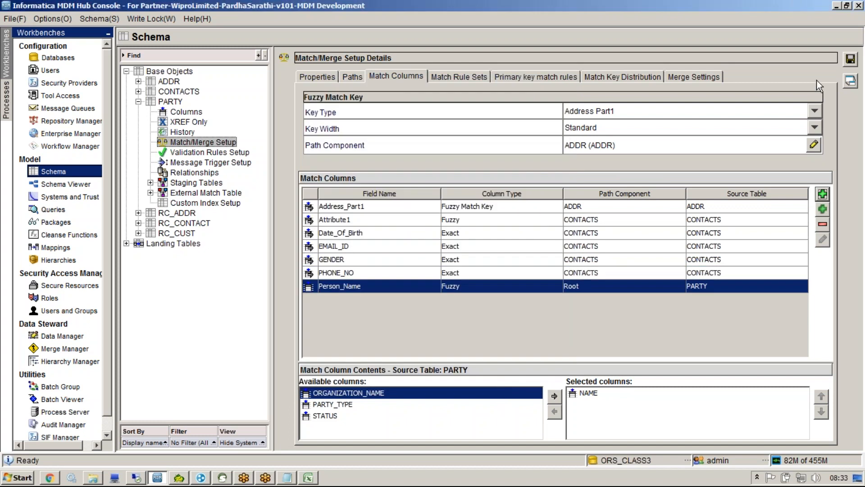
# Step: Add exact match column FAX_NO using Fax No from the CONTACTS path
pyautogui.click(823, 194)
pyautogui.write('FAX_NO')
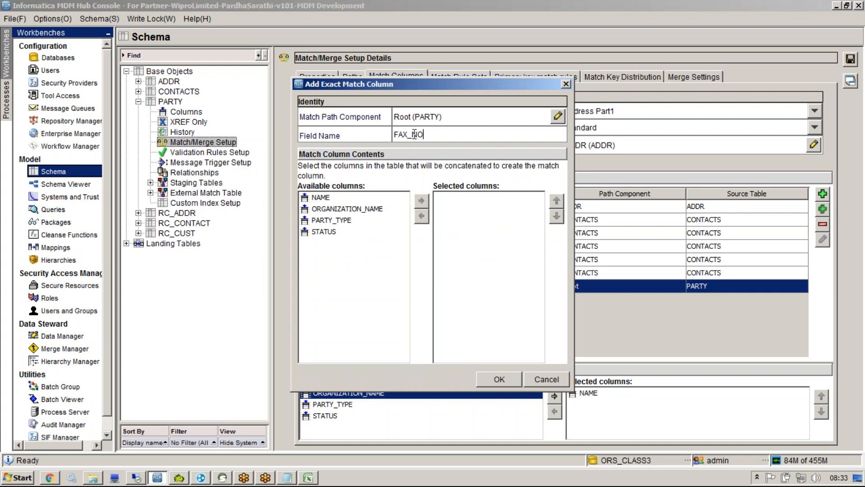
pyautogui.click(558, 116)
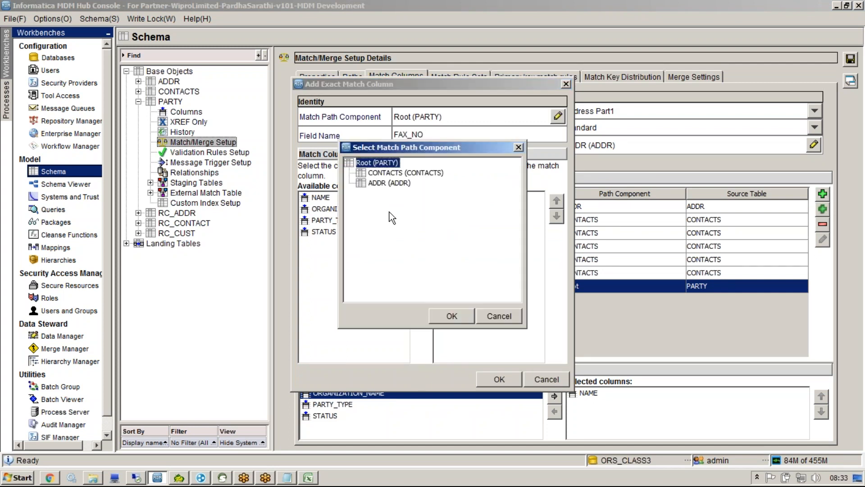
pyautogui.click(396, 172)
pyautogui.click(452, 316)
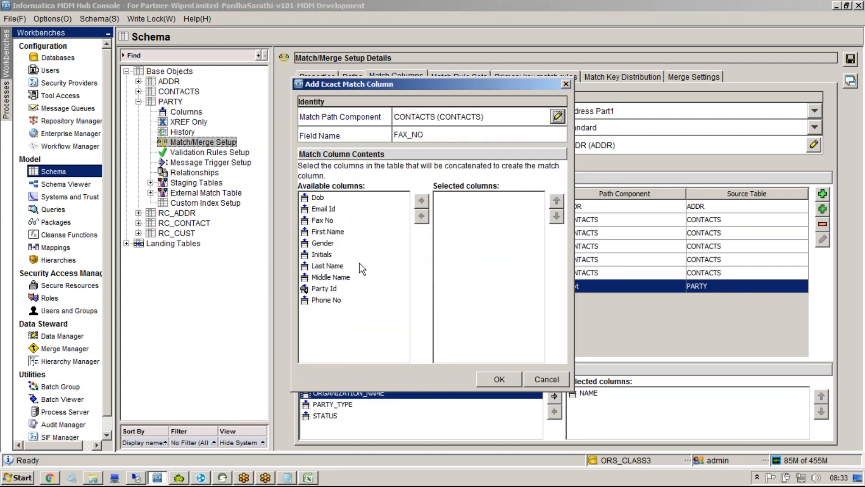
pyautogui.click(337, 220)
pyautogui.click(420, 201)
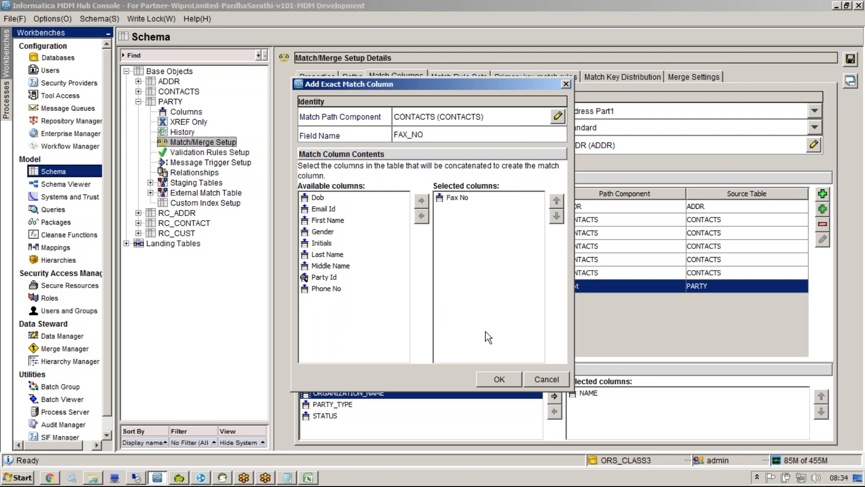
pyautogui.click(496, 379)
# Step: Add exact match column POSTCODE from ADDR's Postcode and save the match columns
pyautogui.click(823, 197)
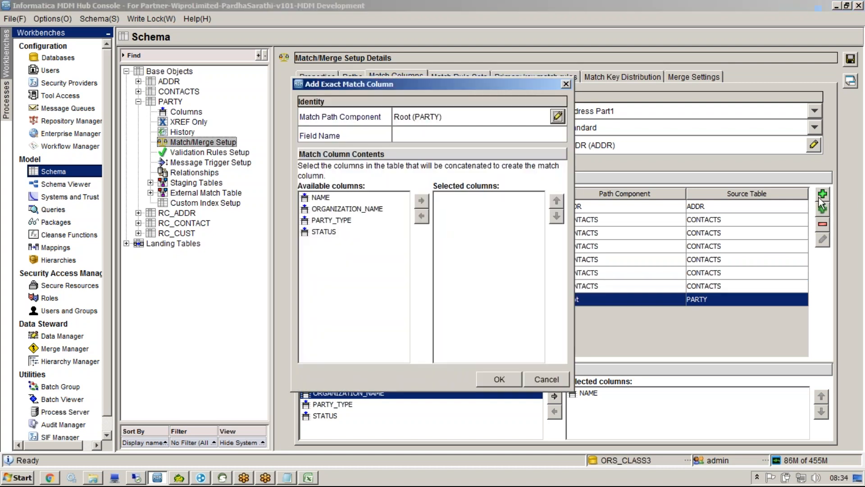
pyautogui.click(557, 116)
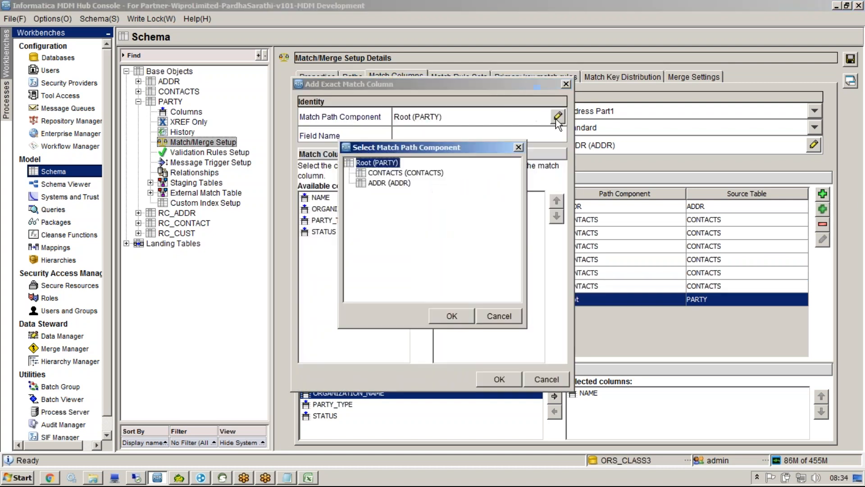
pyautogui.click(411, 173)
pyautogui.click(399, 184)
pyautogui.click(451, 315)
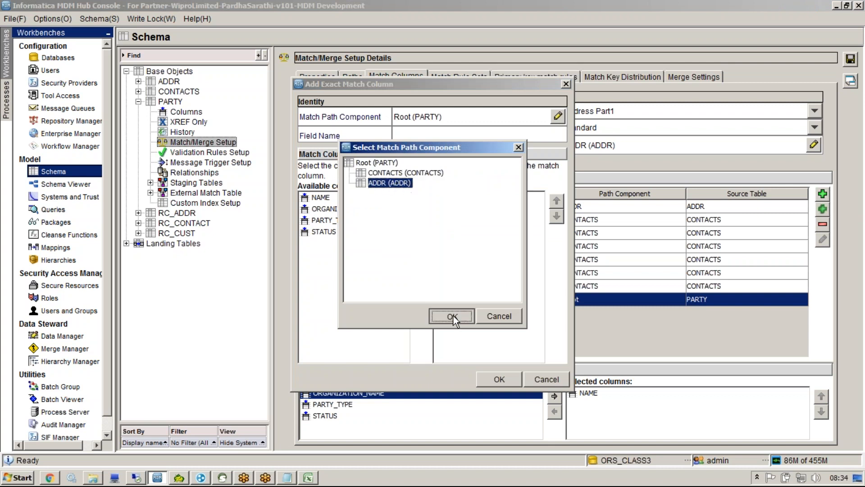
pyautogui.click(336, 268)
pyautogui.click(420, 200)
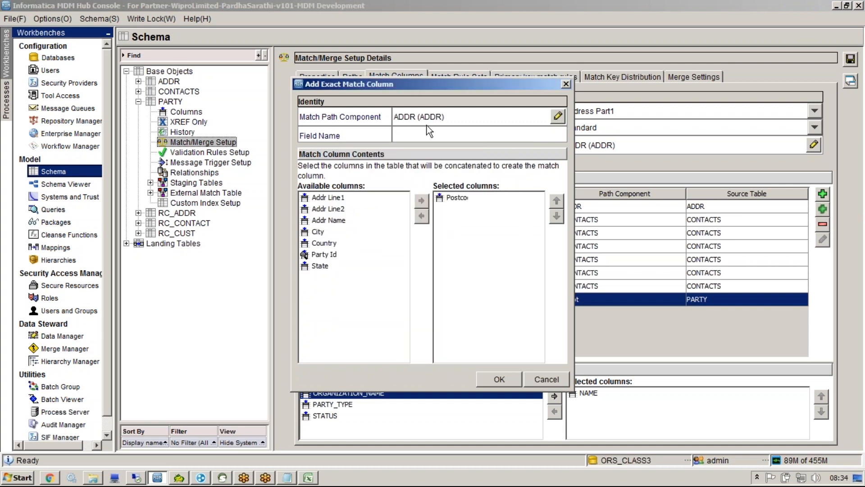
pyautogui.write('POSTCODE')
pyautogui.click(493, 377)
pyautogui.click(850, 59)
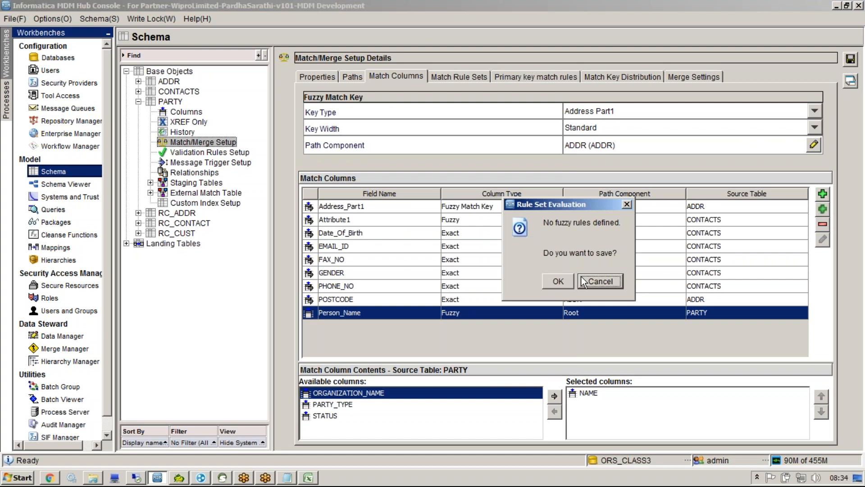
# Step: Confirm the save without fuzzy rules, then compare rule sets against Excel's MATCH RULE table A14:C18
pyautogui.click(550, 282)
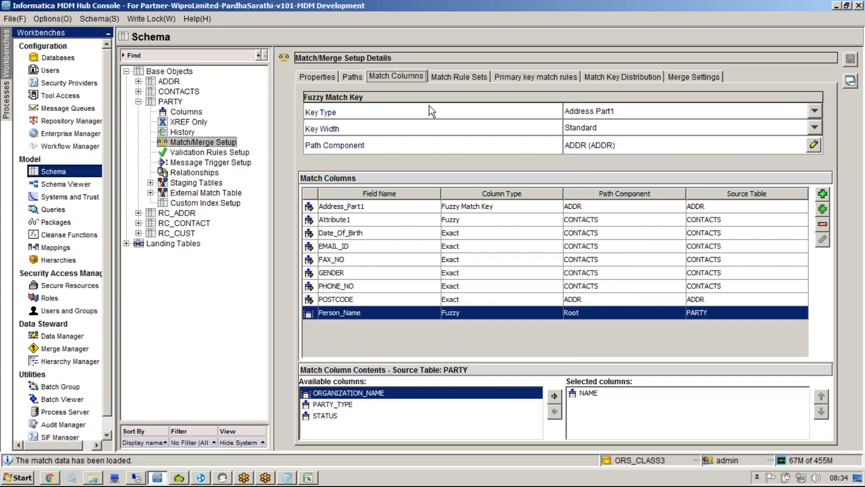
pyautogui.click(446, 77)
pyautogui.click(315, 477)
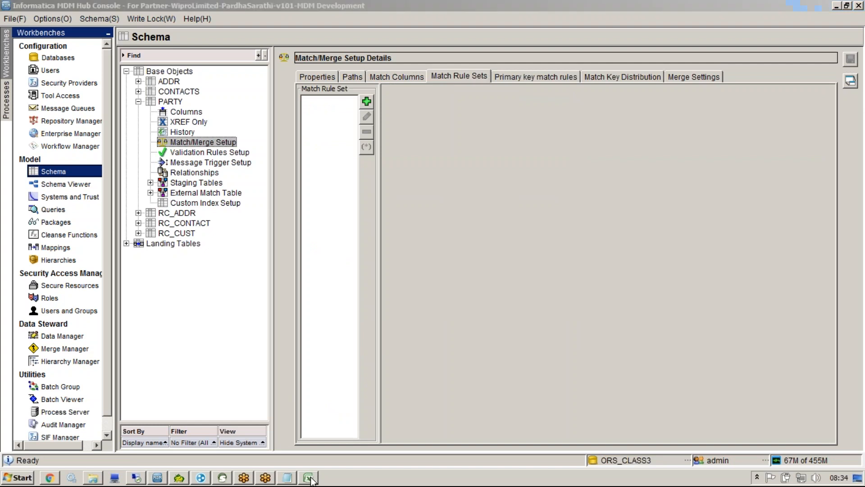
pyautogui.moveTo(101, 286); pyautogui.dragTo(411, 329)
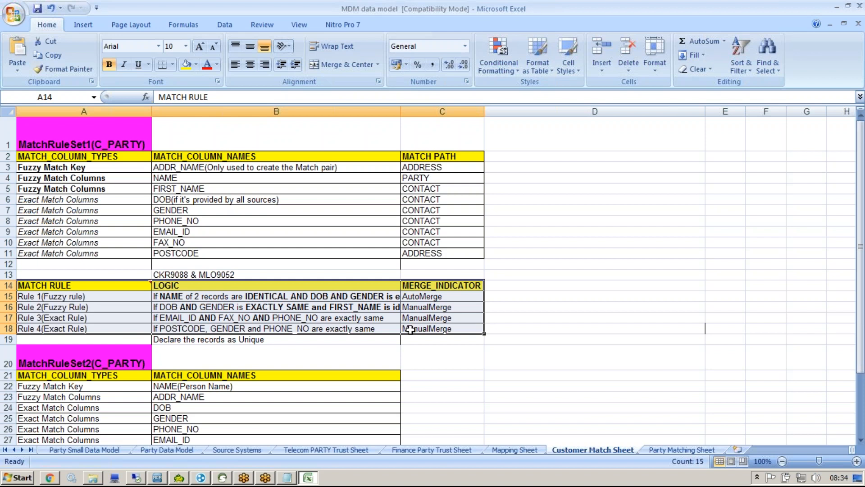
pyautogui.click(307, 477)
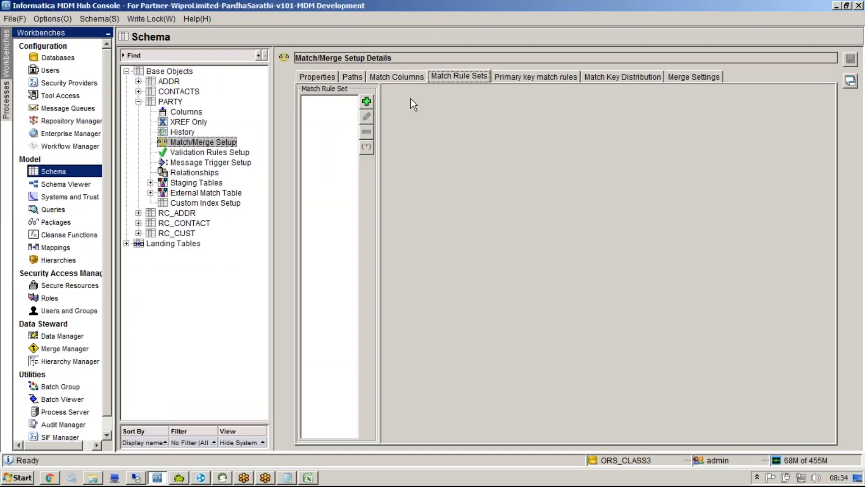
pyautogui.click(397, 77)
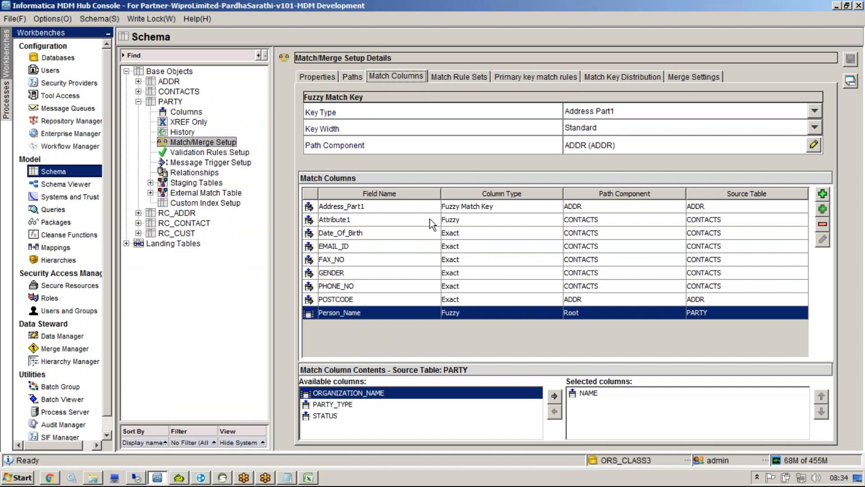
# Step: Inspect the source columns behind Attribute1 and Person_Name, then view the empty Match Rule Sets list
pyautogui.click(448, 221)
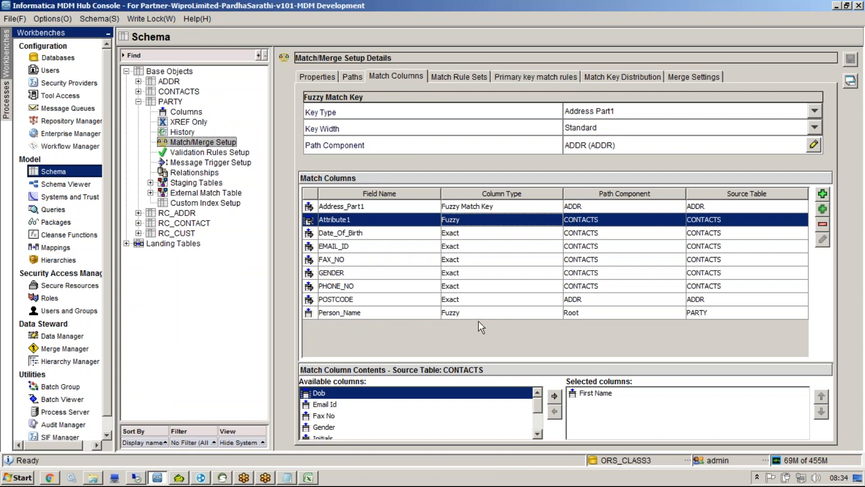
pyautogui.click(390, 316)
pyautogui.click(362, 312)
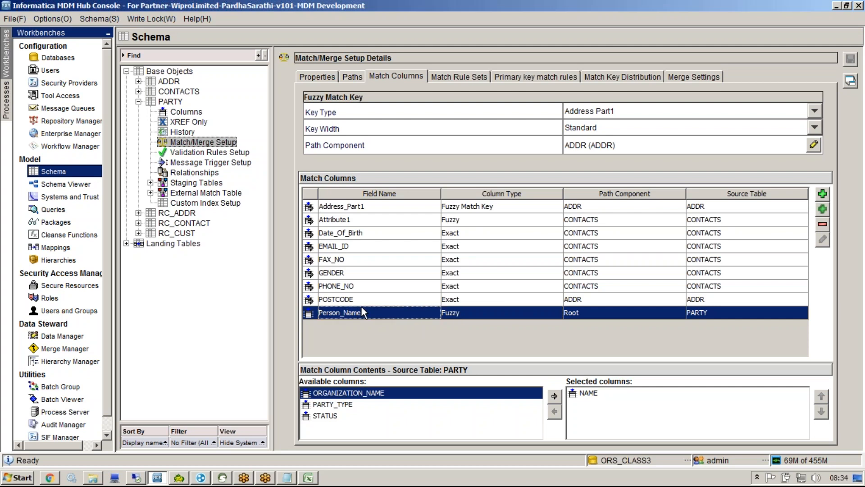
pyautogui.click(458, 224)
pyautogui.click(393, 224)
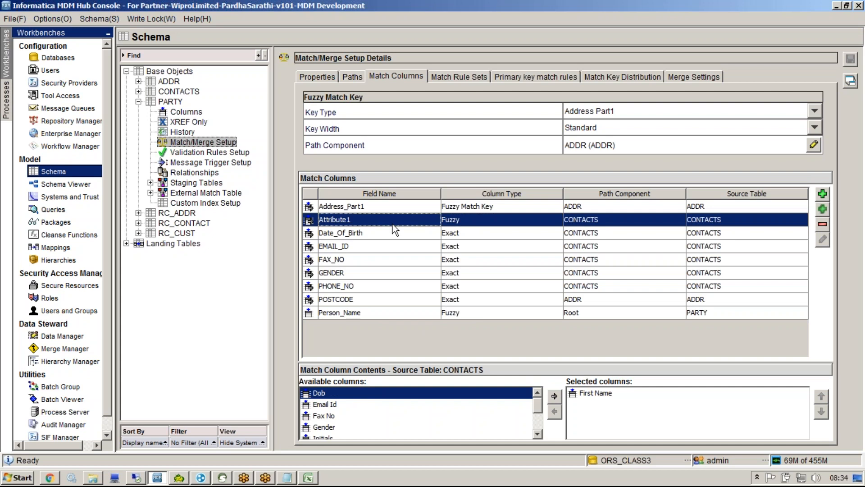
pyautogui.click(365, 309)
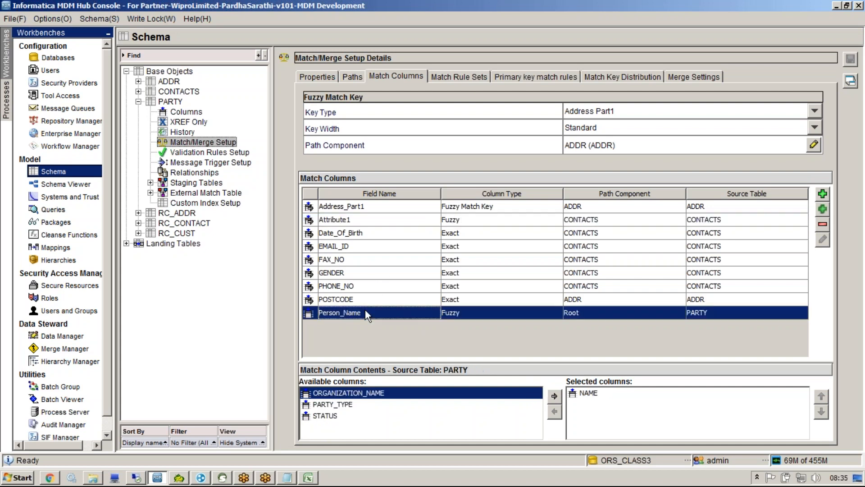
pyautogui.click(435, 77)
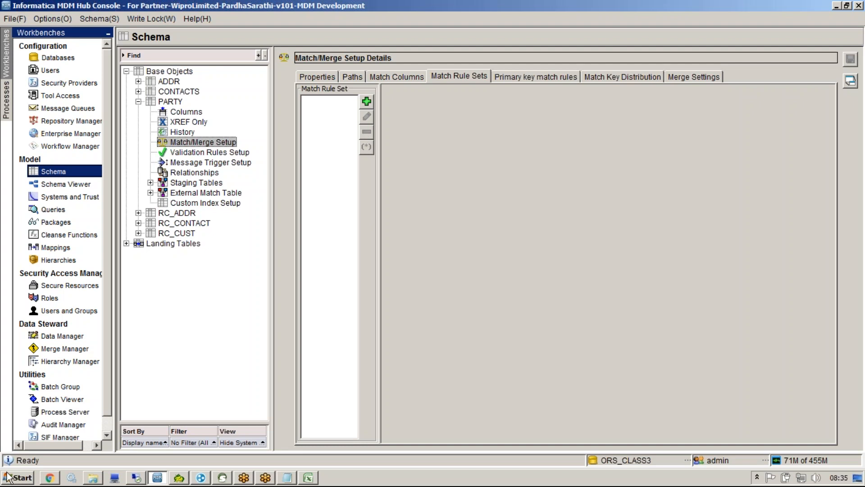
# Step: Review the four planned match rules in Customer Match Sheet range A14:C18
pyautogui.click(308, 477)
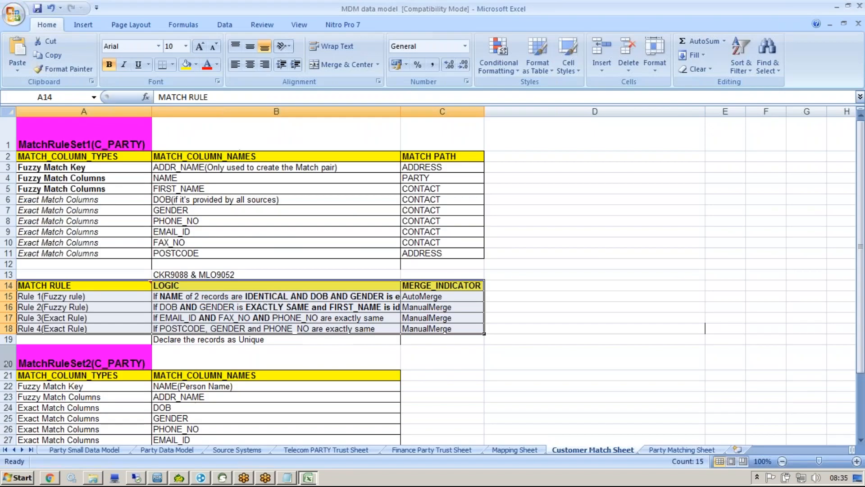
pyautogui.moveTo(54, 288); pyautogui.dragTo(437, 325)
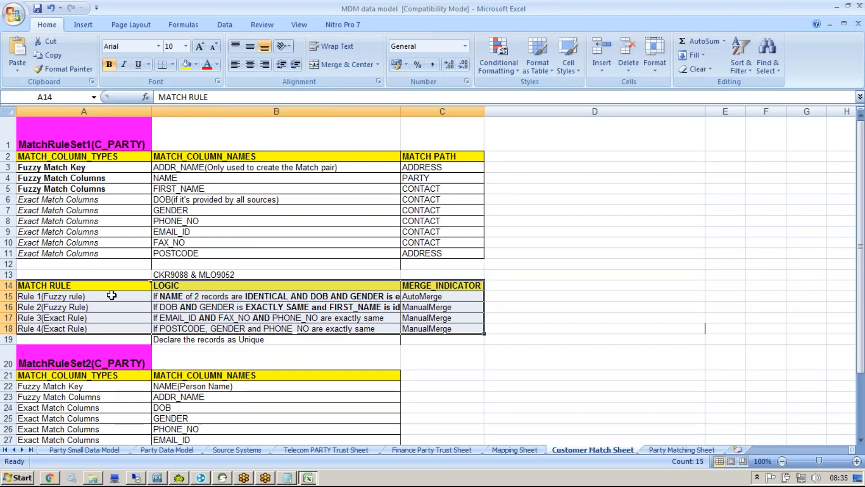
pyautogui.click(157, 477)
# Step: Add three match rule sets named MtchParty, MtchPerson and MtchOrg
pyautogui.click(366, 100)
pyautogui.write('mTCH')
pyautogui.press('BackSpace')
pyautogui.press('BackSpace')
pyautogui.press('BackSpace')
pyautogui.press('BackSpace')
pyautogui.write('Mtch')
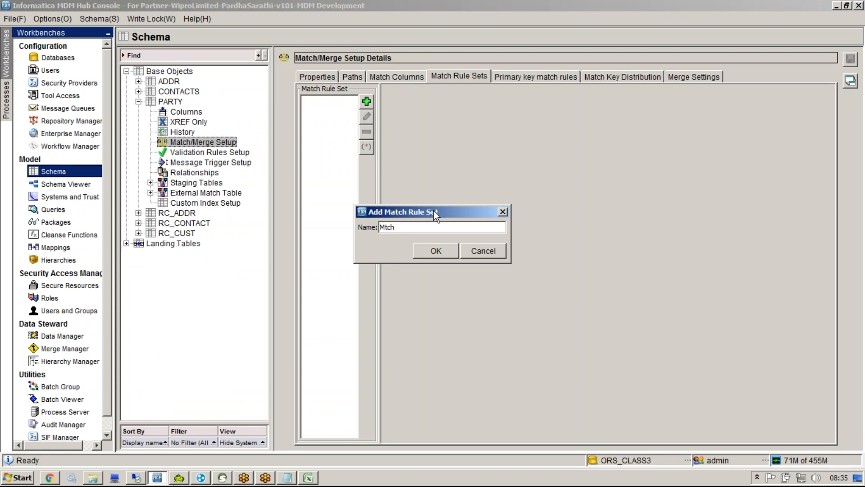
pyautogui.write('Party')
pyautogui.click(435, 251)
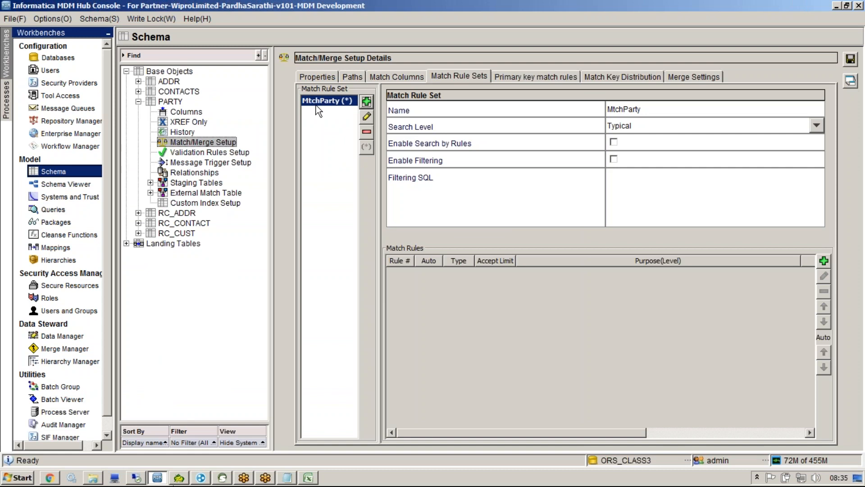
pyautogui.click(367, 101)
pyautogui.write('MtchPerson')
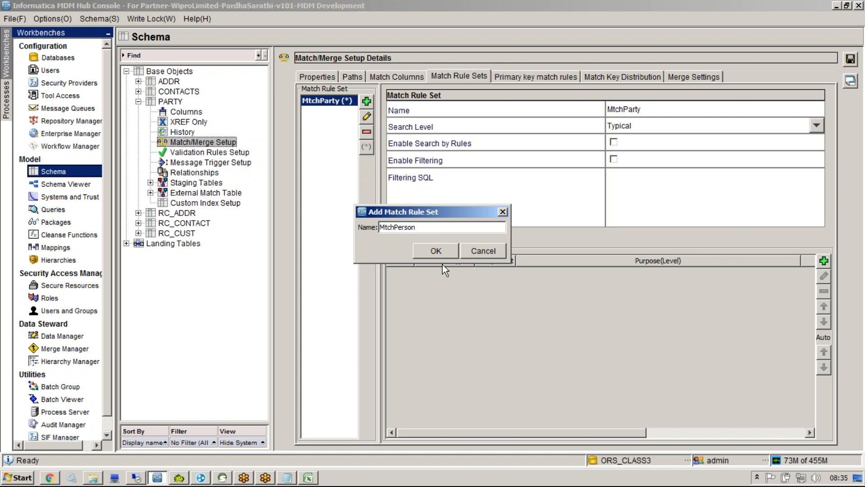
pyautogui.click(436, 251)
pyautogui.click(367, 101)
pyautogui.write('Mtch')
pyautogui.write('Org')
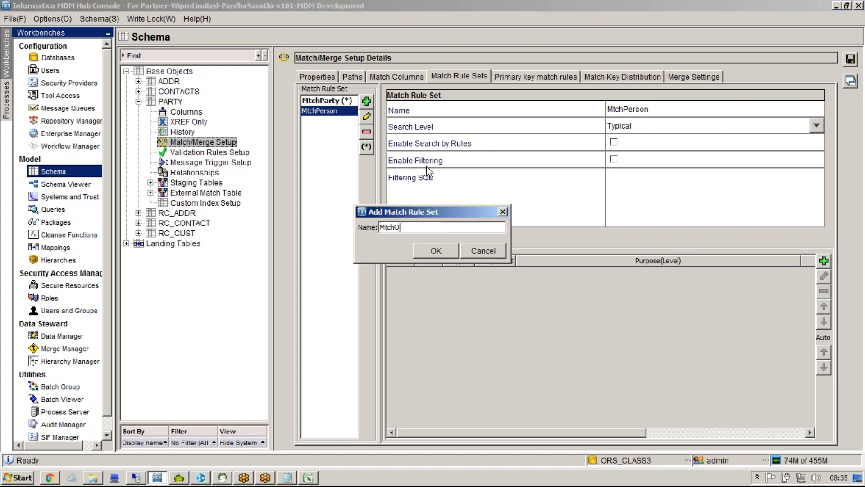
pyautogui.click(433, 251)
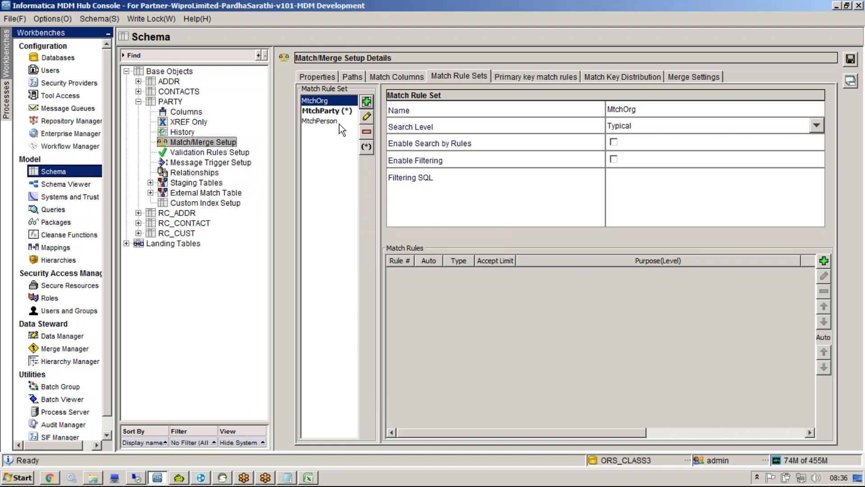
# Step: Enable filtering on MtchPerson with the SQL filter party_type='Person'
pyautogui.click(333, 122)
pyautogui.click(616, 159)
pyautogui.write('part')
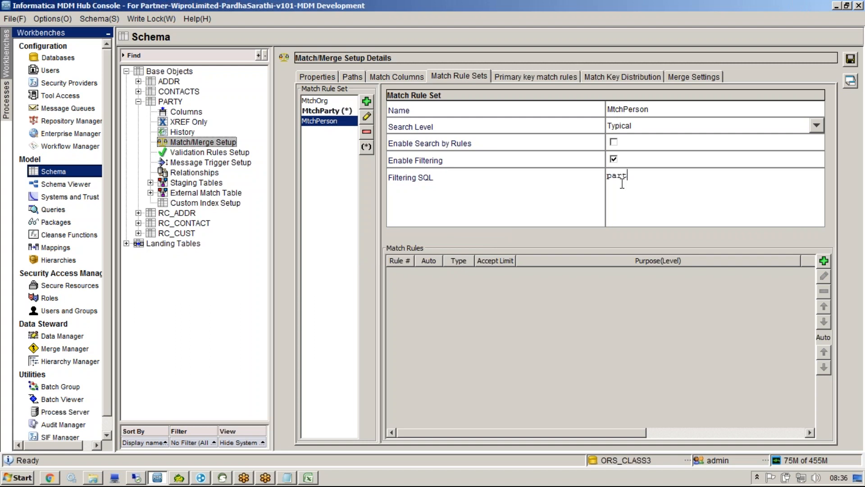
pyautogui.write('y_ttyp')
pyautogui.press('BackSpace')
pyautogui.press('BackSpace')
pyautogui.press('BackSpace')
pyautogui.press('BackSpace')
pyautogui.write("type='Person'")
pyautogui.click(326, 100)
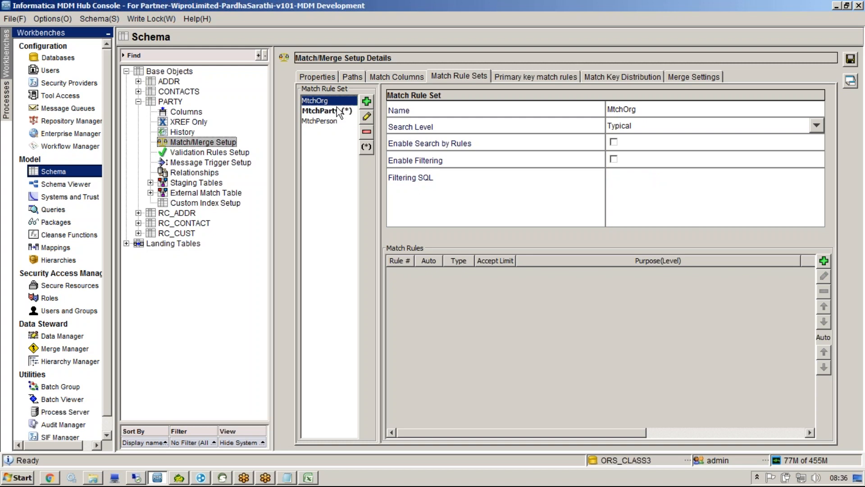
pyautogui.click(336, 121)
pyautogui.click(332, 101)
# Step: Discard the unsaved rule set changes via Batch Viewer and return to the Schema workbench
pyautogui.click(57, 399)
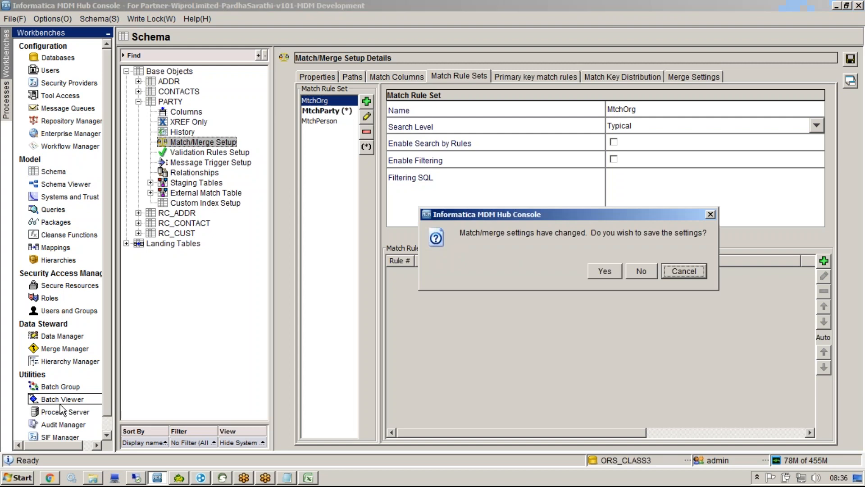
pyautogui.click(645, 271)
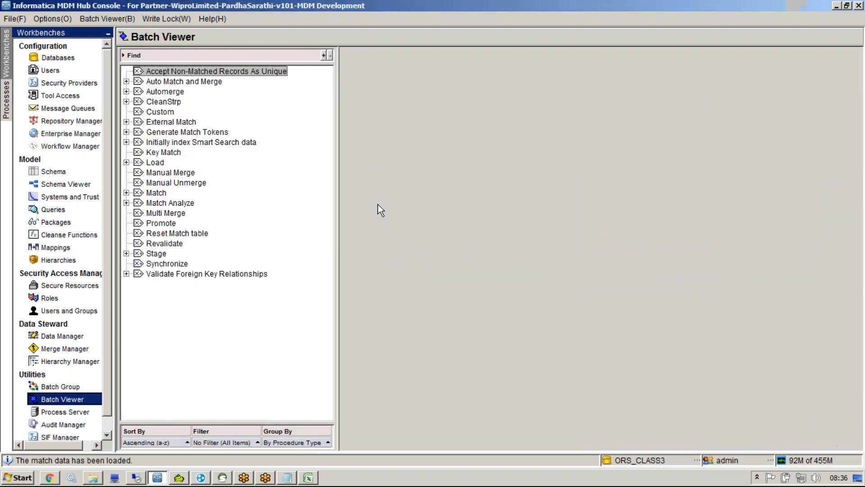
pyautogui.click(55, 171)
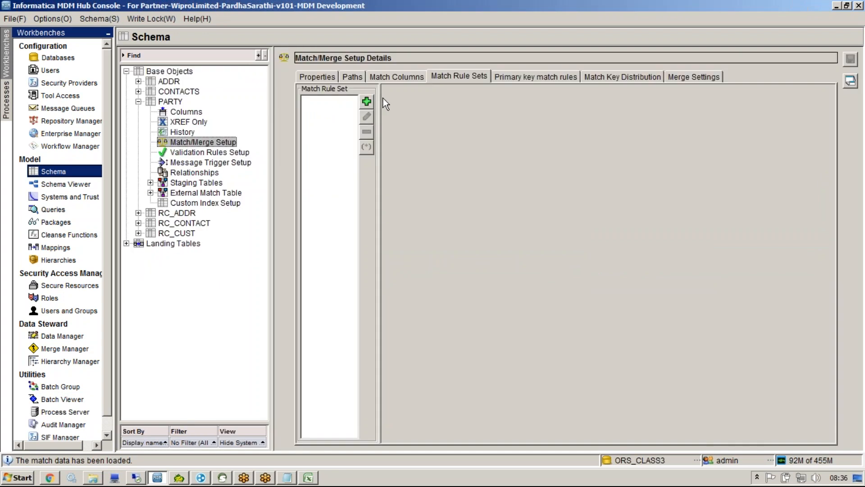
# Step: Recreate MtchParty and MtchPerson rule sets and save despite the empty rule set warning
pyautogui.click(366, 103)
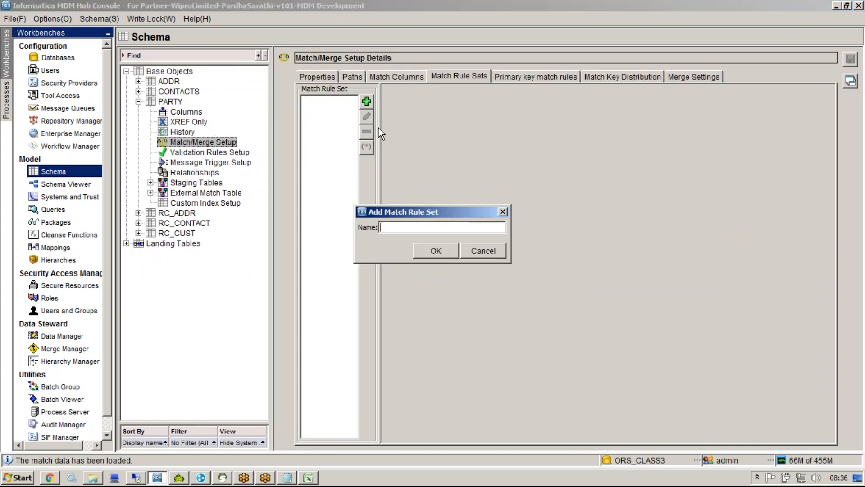
pyautogui.write('MtchParty')
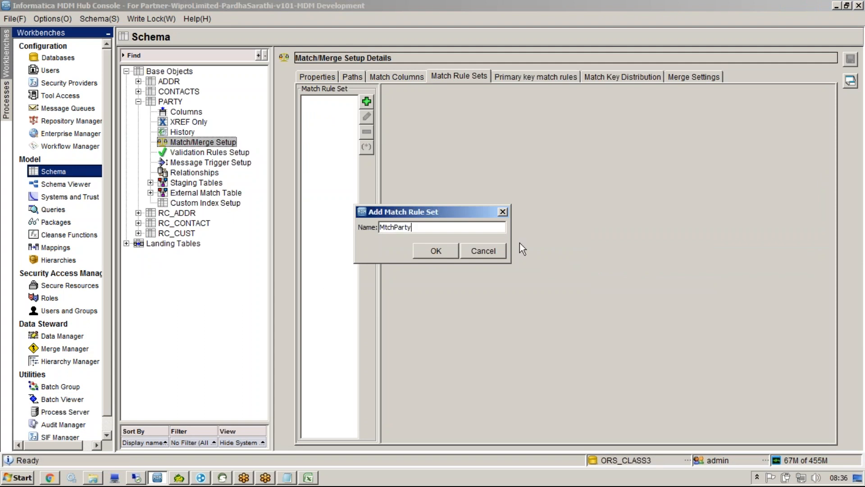
pyautogui.click(441, 258)
pyautogui.click(371, 104)
pyautogui.write('M')
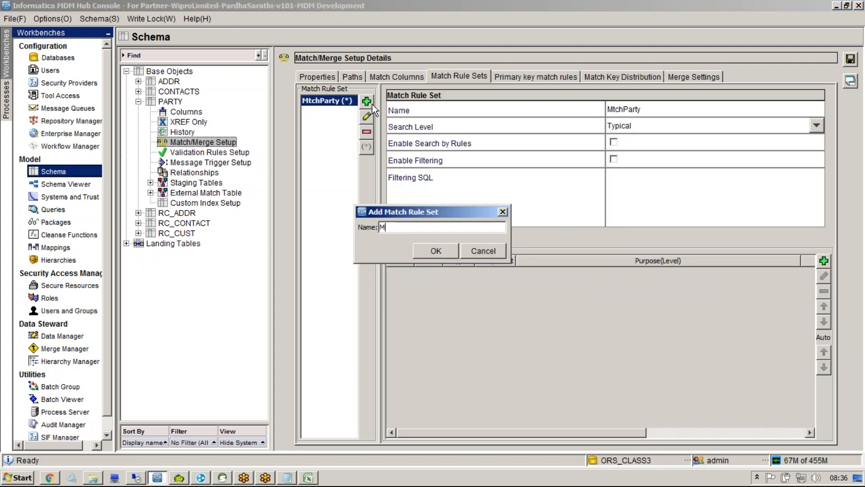
pyautogui.write('tchPerson')
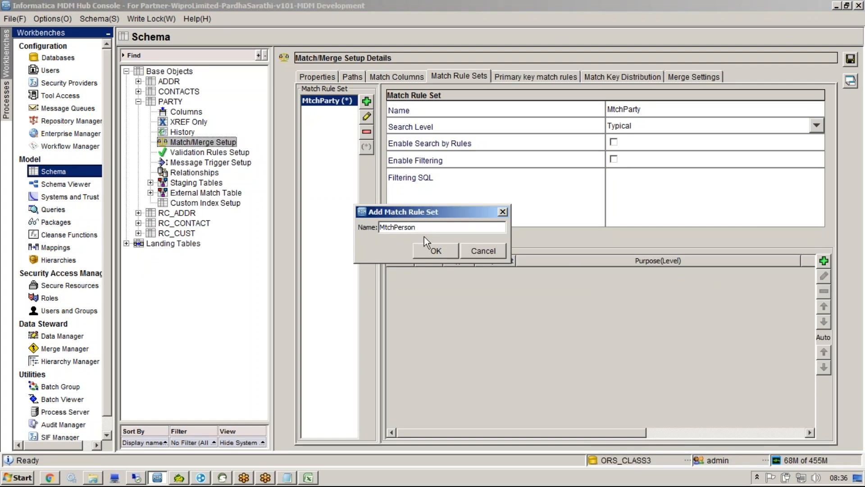
pyautogui.press('Return')
pyautogui.click(851, 63)
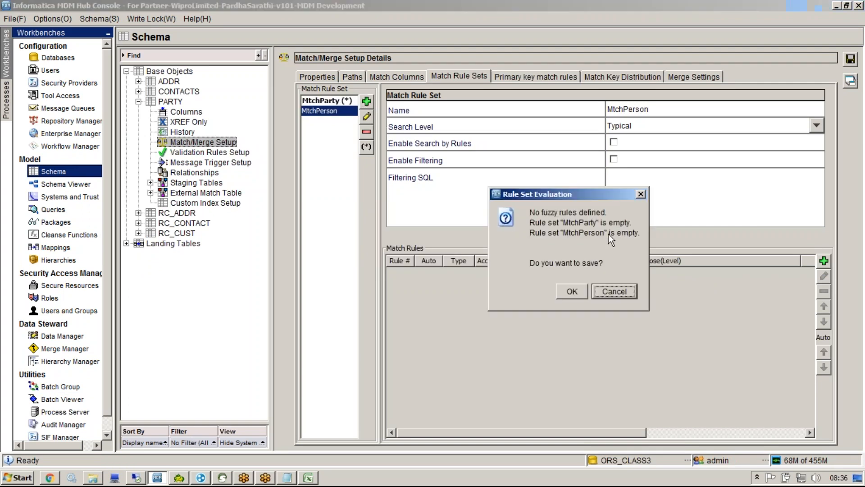
pyautogui.click(571, 291)
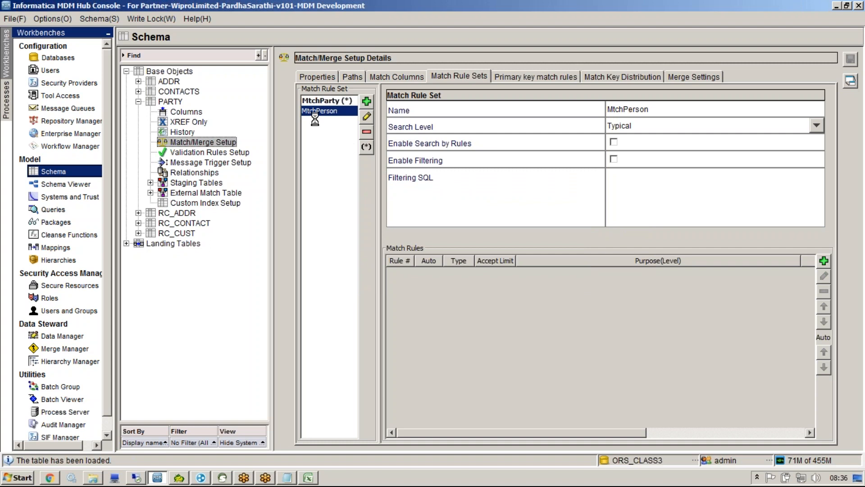
pyautogui.click(63, 399)
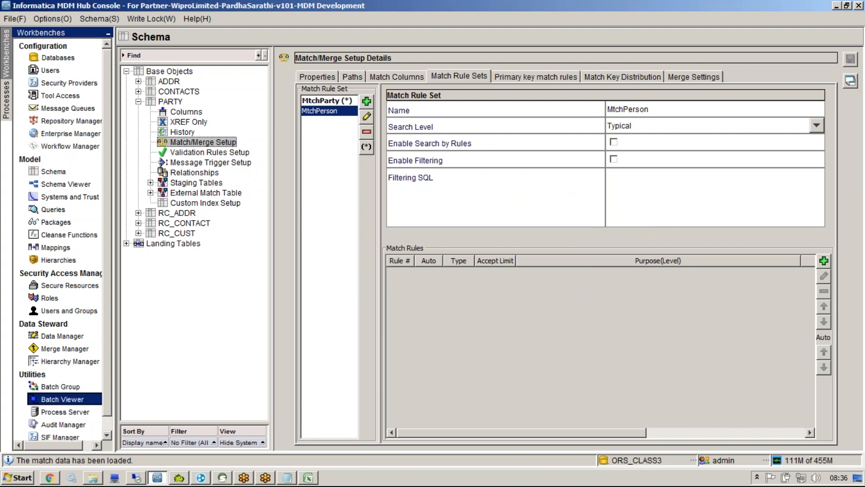
pyautogui.doubleClick(160, 192)
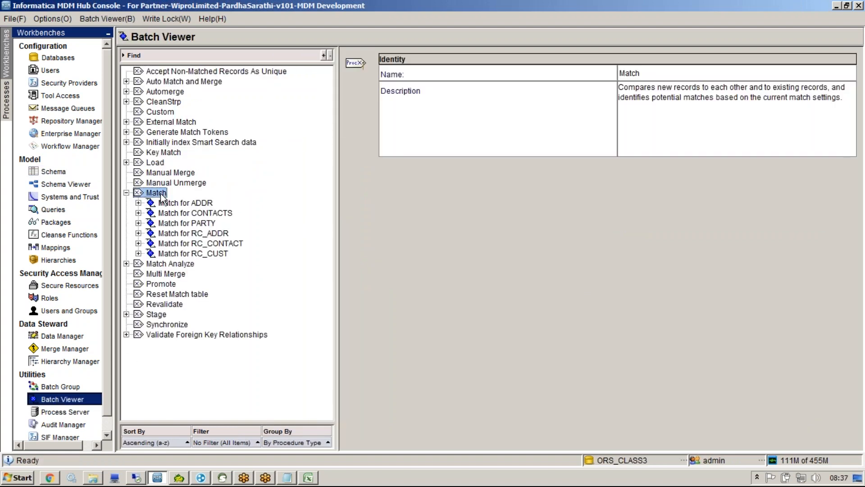
pyautogui.click(187, 223)
pyautogui.click(672, 117)
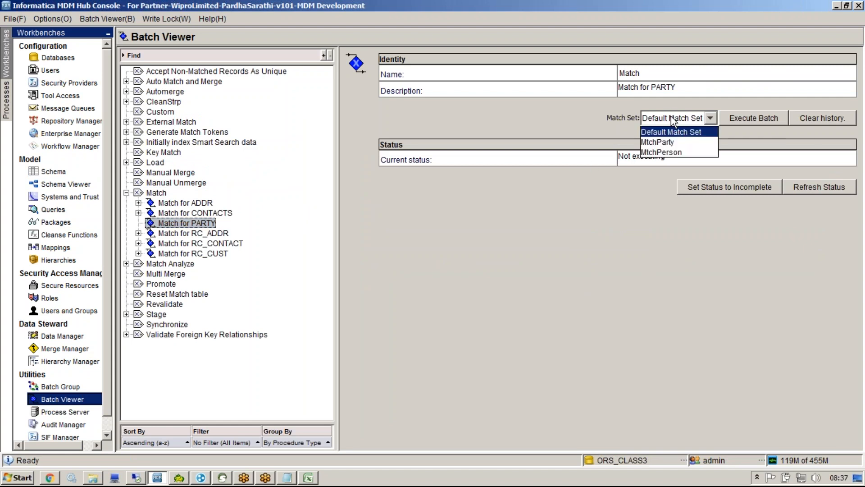
pyautogui.click(669, 153)
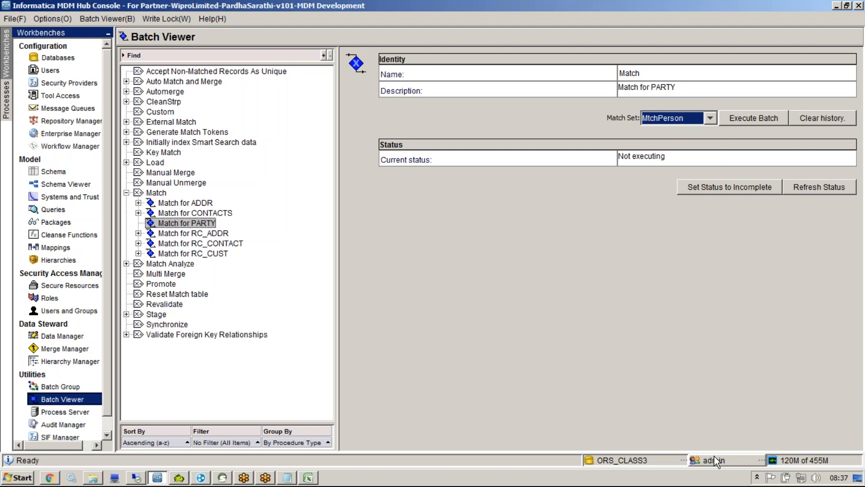
pyautogui.click(710, 117)
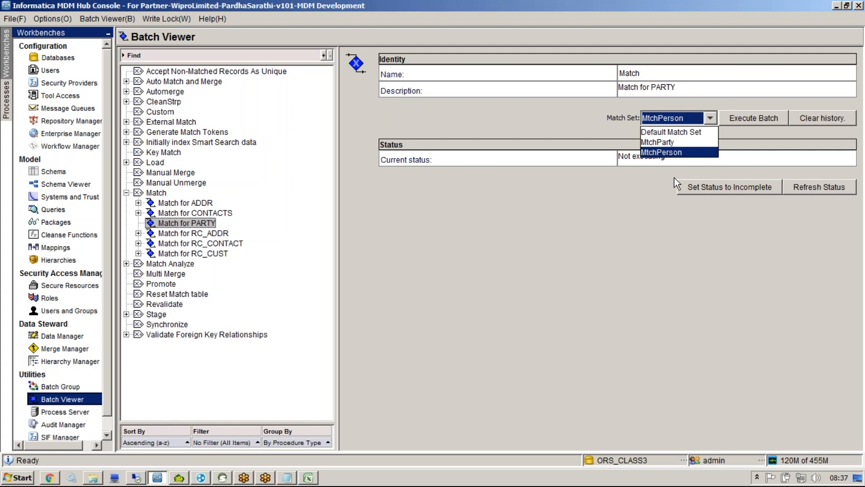
pyautogui.click(451, 135)
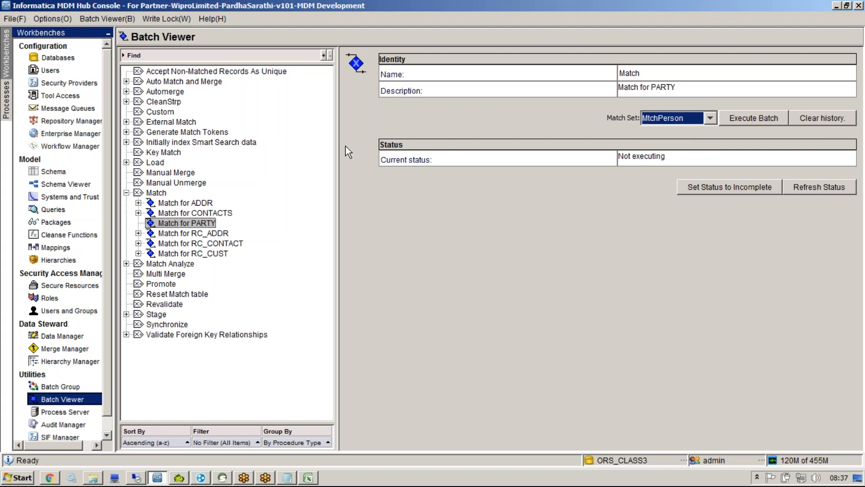
pyautogui.click(62, 175)
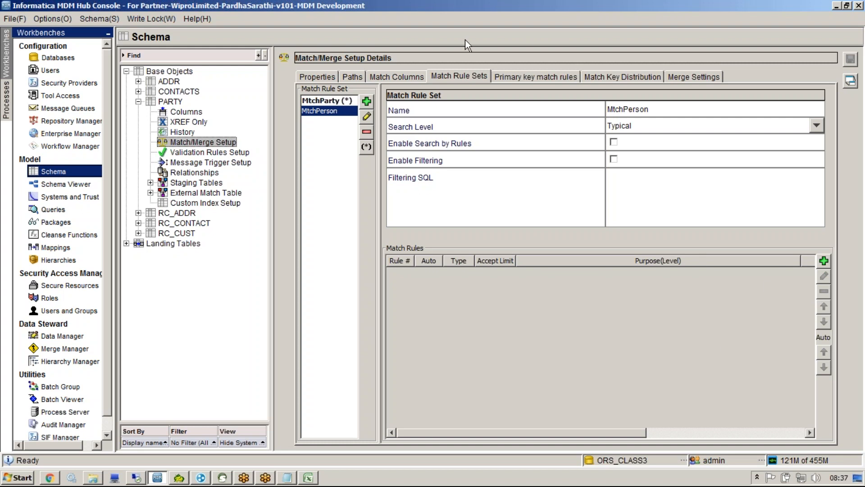
# Step: Review the Rule 1 logic in cell B15, including its DOB condition, in Excel
pyautogui.hotkey('ctrl', '2')
pyautogui.moveTo(641, 259)
pyautogui.mouseDown()
pyautogui.moveTo(622, 341)
pyautogui.moveTo(624, 256)
pyautogui.mouseUp()
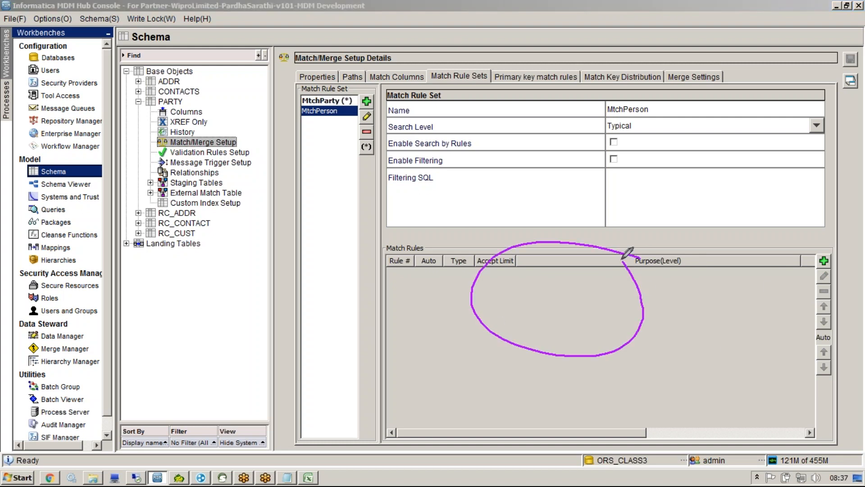
pyautogui.press('e')
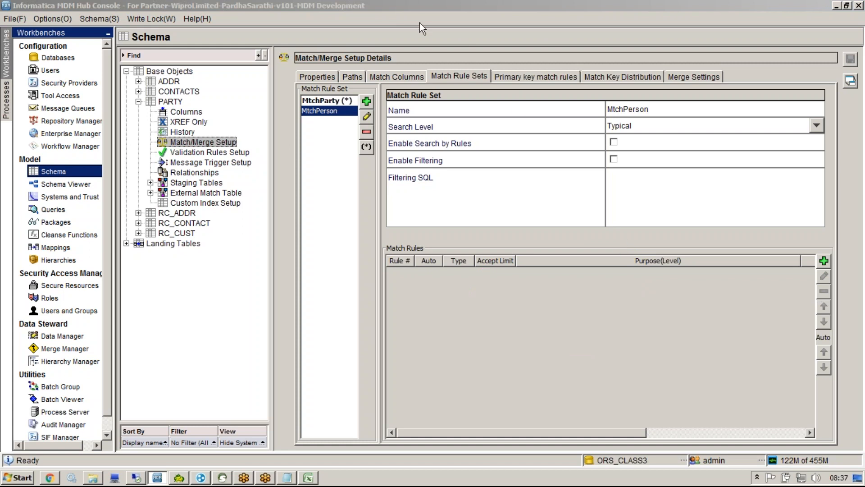
pyautogui.click(309, 477)
pyautogui.click(215, 298)
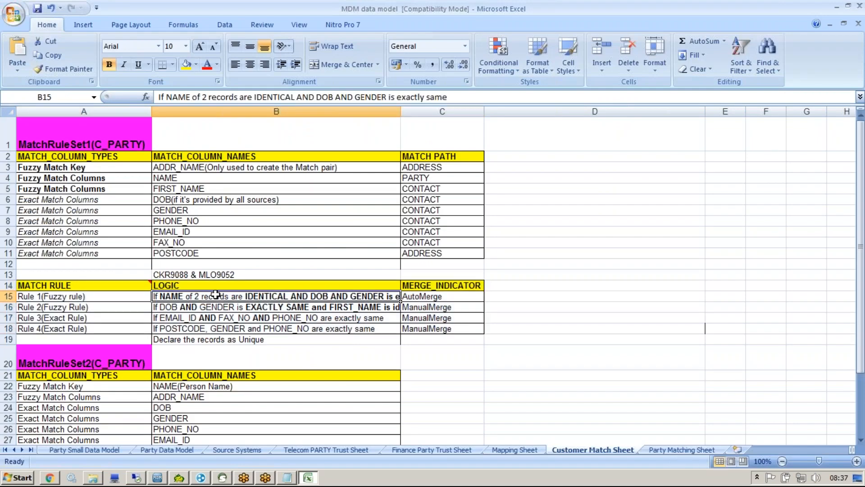
pyautogui.moveTo(314, 97); pyautogui.dragTo(377, 95)
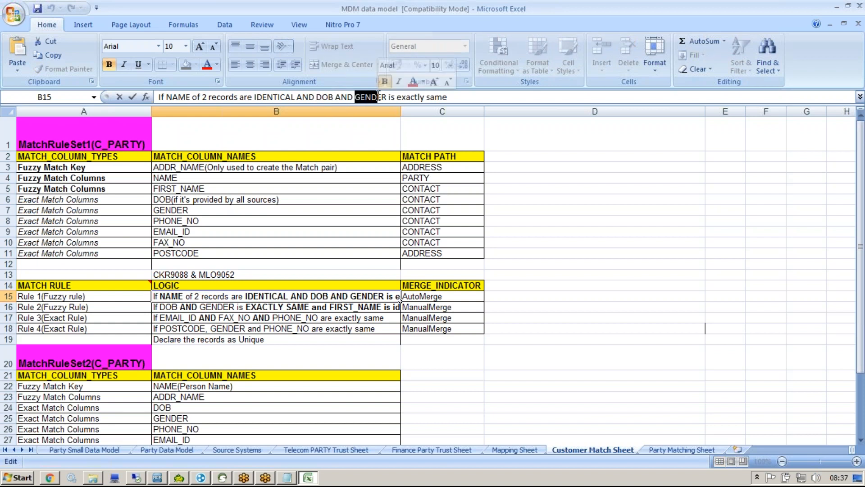
pyautogui.hotkey('alt', 'Tab')
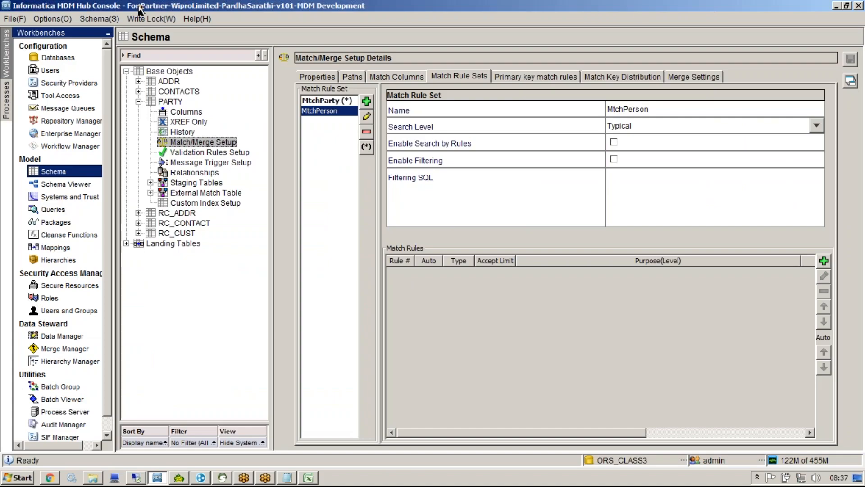
pyautogui.hotkey('alt', 'Tab')
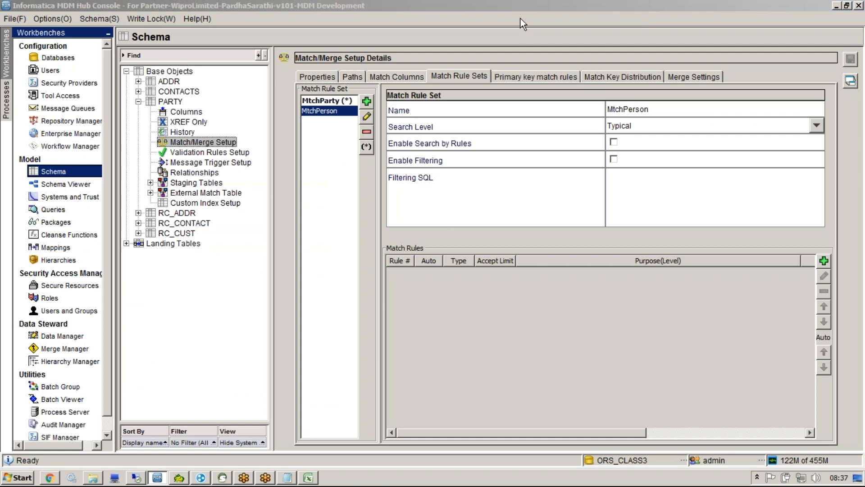
# Step: Open a new Edit Match Rule dialog for the MtchPerson rule set
pyautogui.click(613, 306)
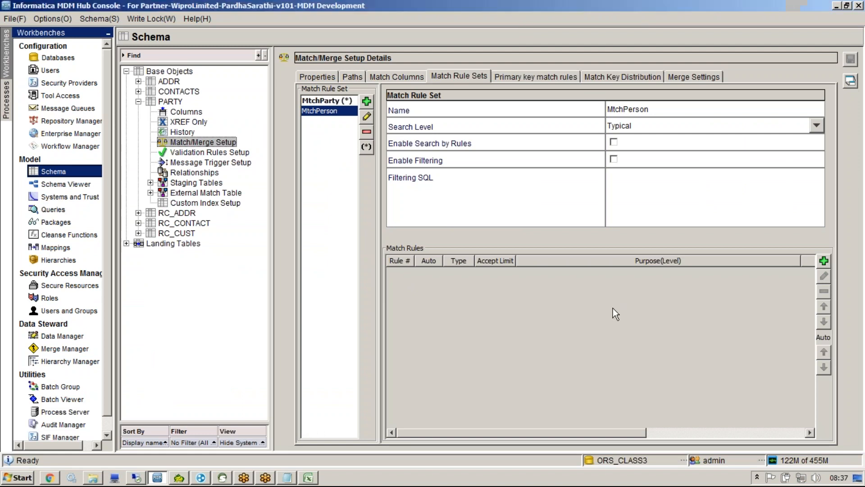
pyautogui.click(656, 47)
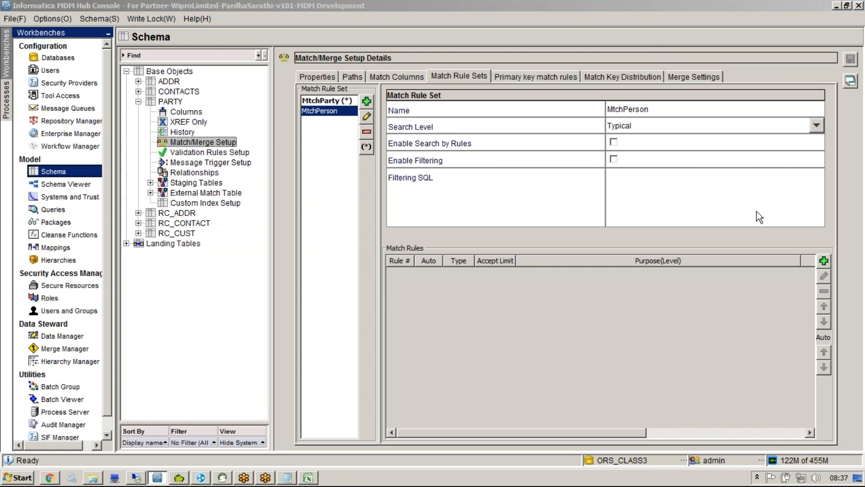
pyautogui.click(821, 262)
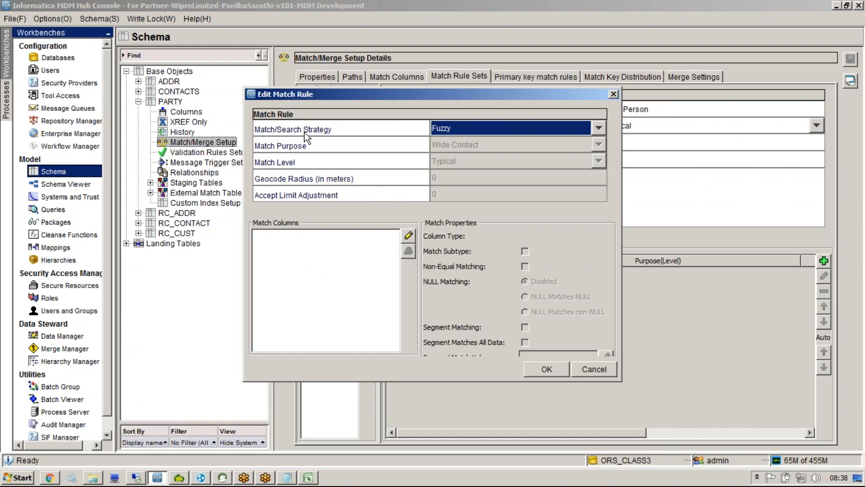
# Step: Keep Fuzzy as the match strategy, matching the Rule 1 label in Excel
pyautogui.click(439, 128)
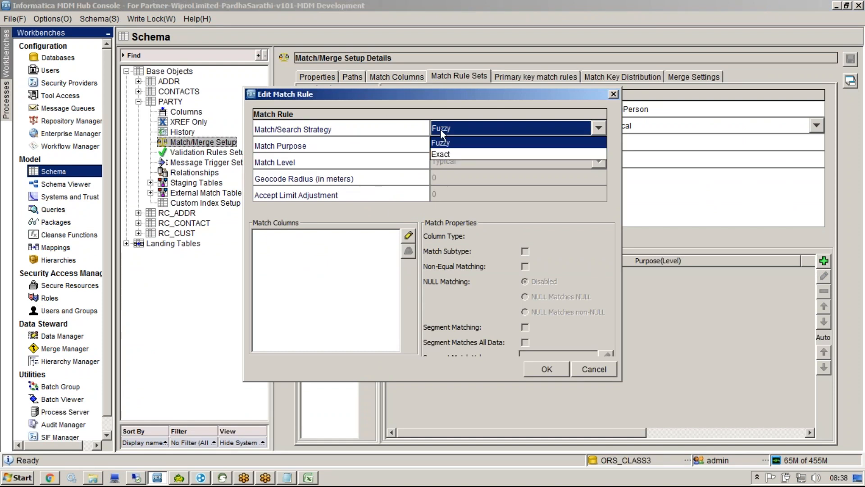
pyautogui.click(396, 132)
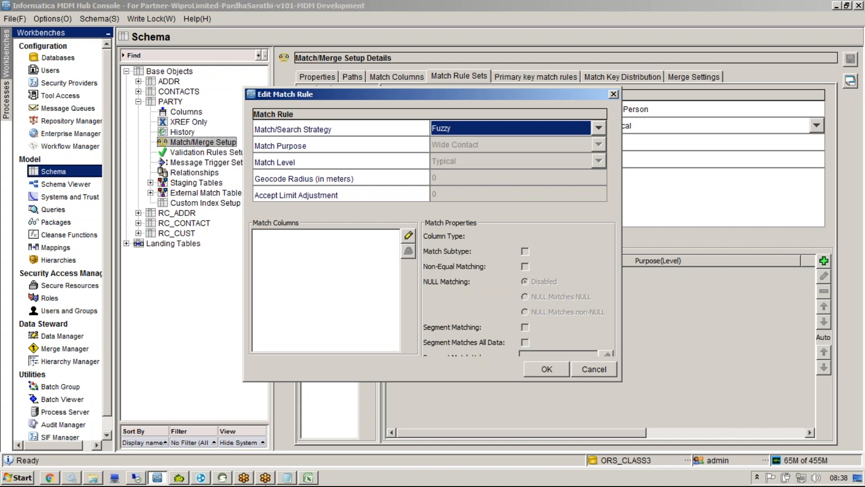
pyautogui.click(306, 478)
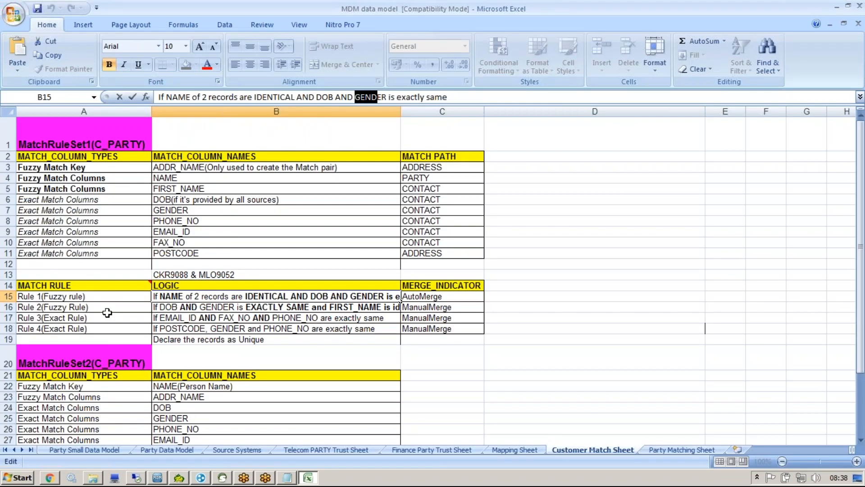
pyautogui.doubleClick(83, 297)
pyautogui.moveTo(69, 298); pyautogui.dragTo(43, 294)
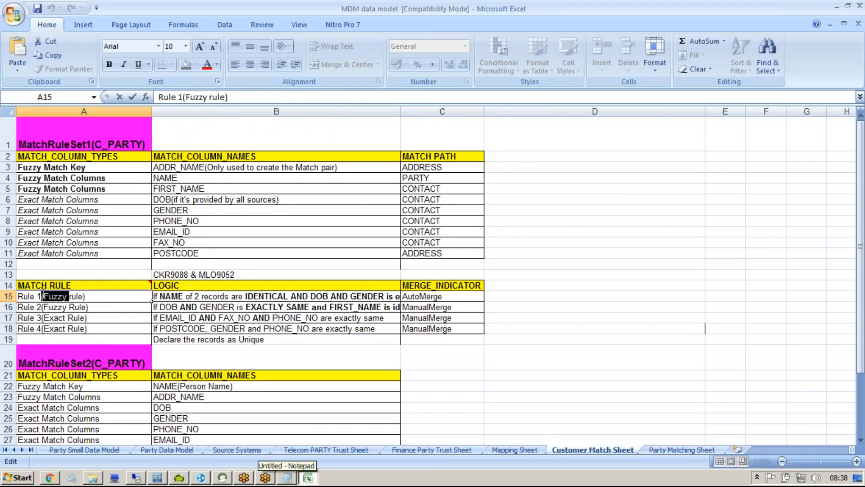
pyautogui.hotkey('alt', 'Tab')
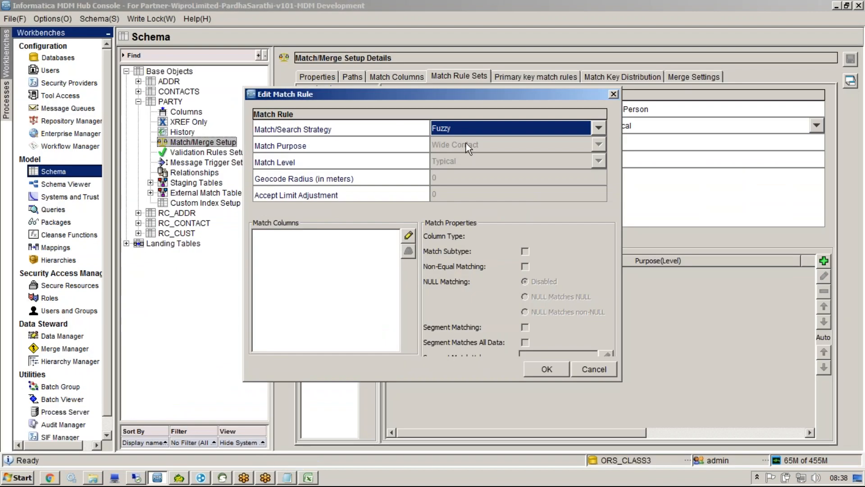
# Step: Choose Date_Of_Birth, GENDER and Person_Name as the rule's match columns per Rule 1 logic
pyautogui.click(409, 236)
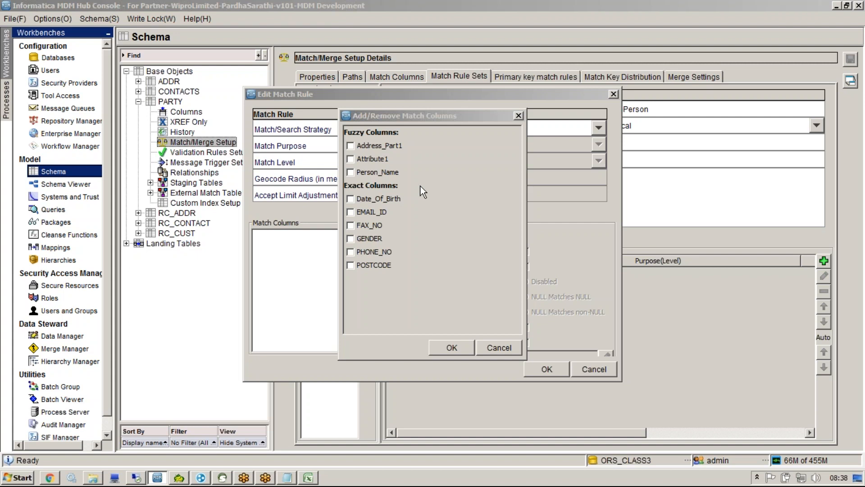
pyautogui.click(308, 477)
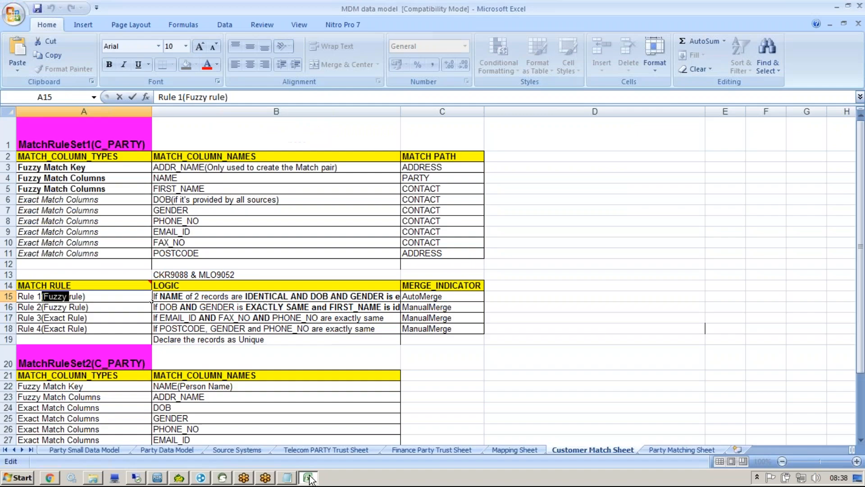
pyautogui.click(199, 299)
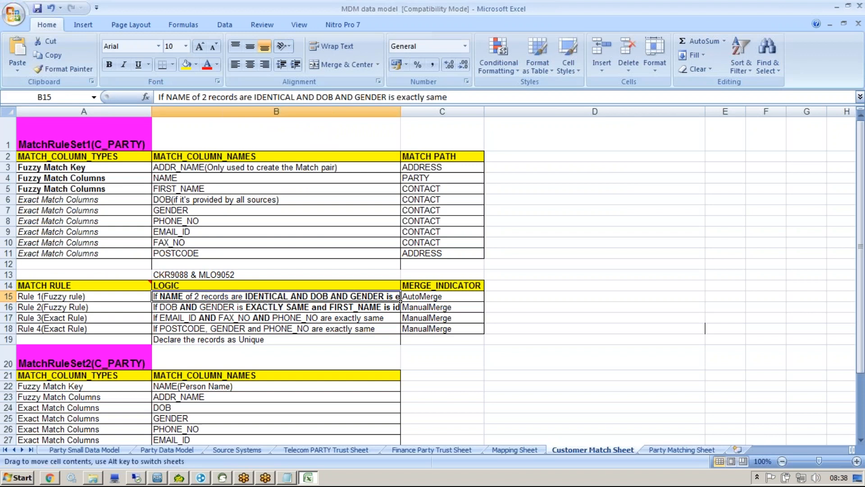
pyautogui.hotkey('alt', 'Tab')
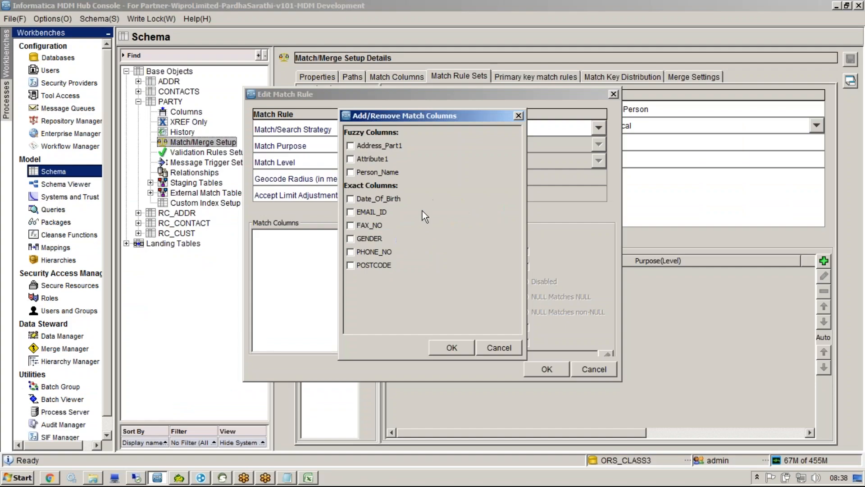
pyautogui.click(351, 198)
pyautogui.hotkey('alt', 'Tab')
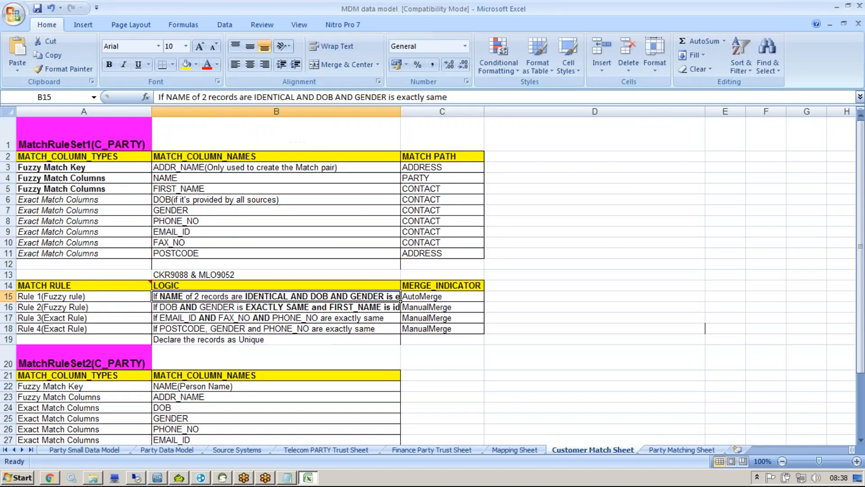
pyautogui.click(159, 477)
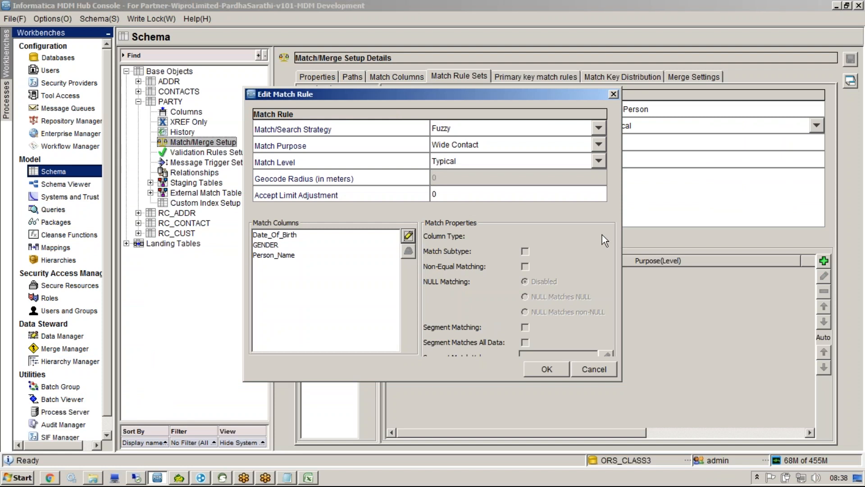
# Step: Clear the Wide Contact missing-columns error on save and browse the Match Purpose options
pyautogui.click(553, 367)
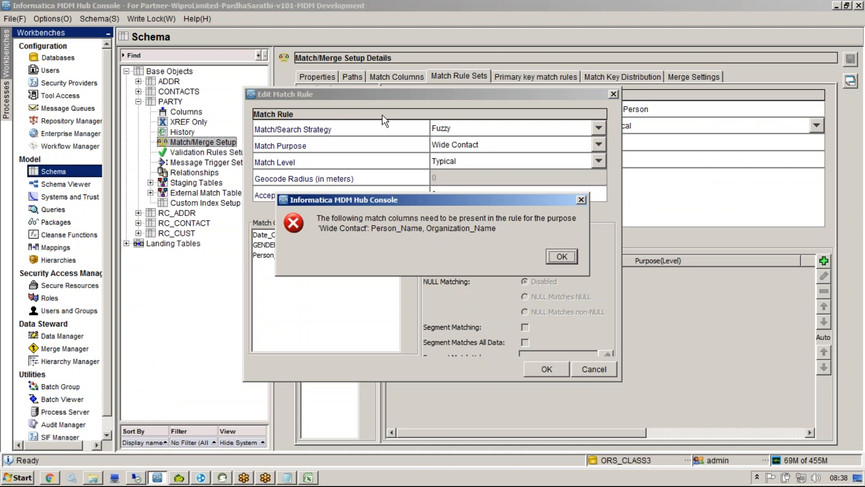
pyautogui.click(552, 228)
pyautogui.click(581, 200)
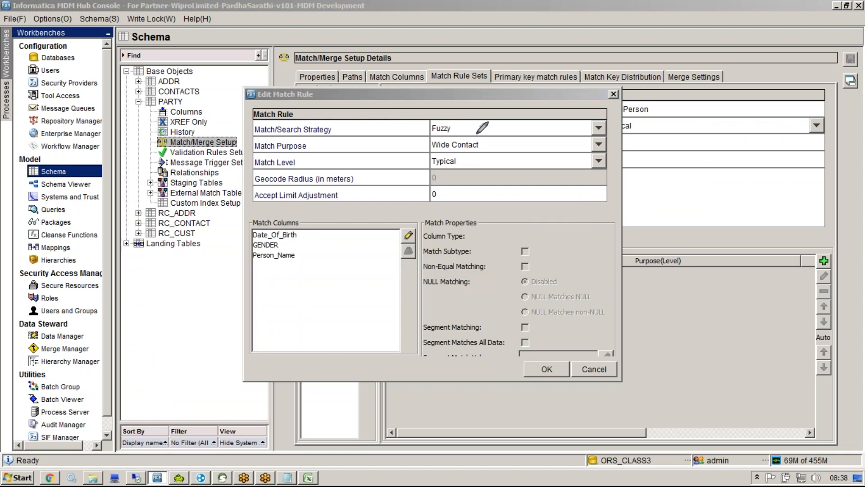
pyautogui.moveTo(449, 138)
pyautogui.mouseDown()
pyautogui.moveTo(428, 154)
pyautogui.moveTo(490, 149)
pyautogui.moveTo(478, 131)
pyautogui.moveTo(451, 135)
pyautogui.mouseUp()
pyautogui.click(593, 147)
pyautogui.scroll(-1, 601, 178)
pyautogui.scroll(-1, 602, 182)
pyautogui.scroll(2, 604, 174)
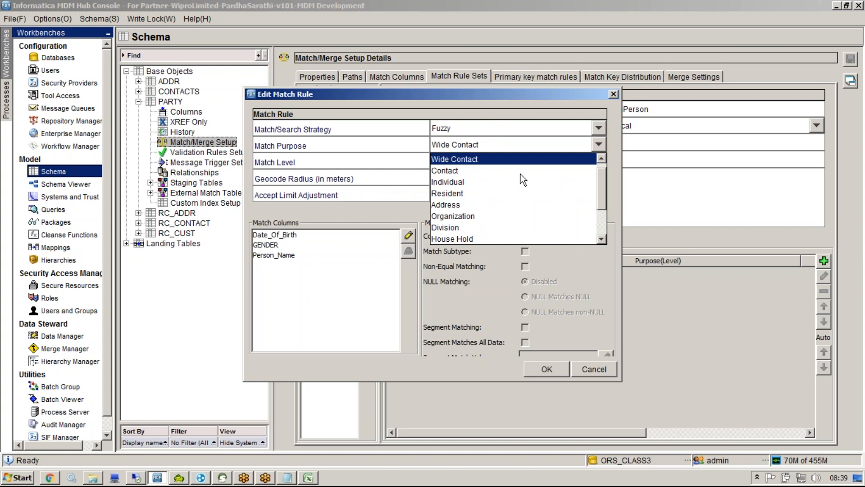
# Step: Choose Individual as the MtchPerson rule's match purpose, replacing Wide Contact, and reposition the Edit Match Rule dialog
pyautogui.click(591, 182)
pyautogui.click(599, 145)
pyautogui.moveTo(602, 174); pyautogui.dragTo(602, 216)
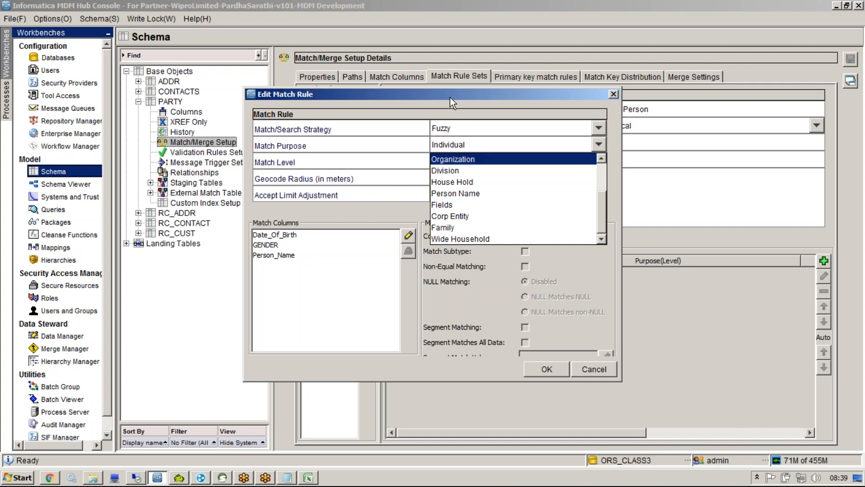
pyautogui.moveTo(450, 98); pyautogui.dragTo(404, 83)
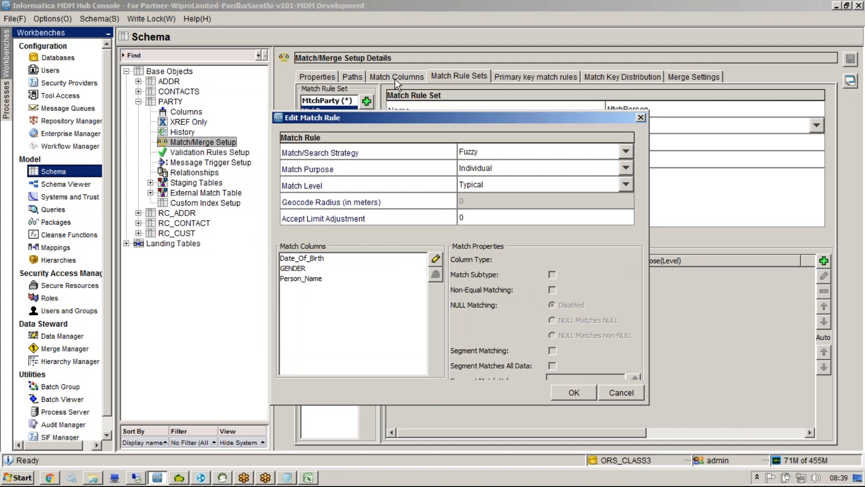
# Step: Highlight the Match Columns and Match Purpose settings with temporary on-screen annotations
pyautogui.click(445, 29)
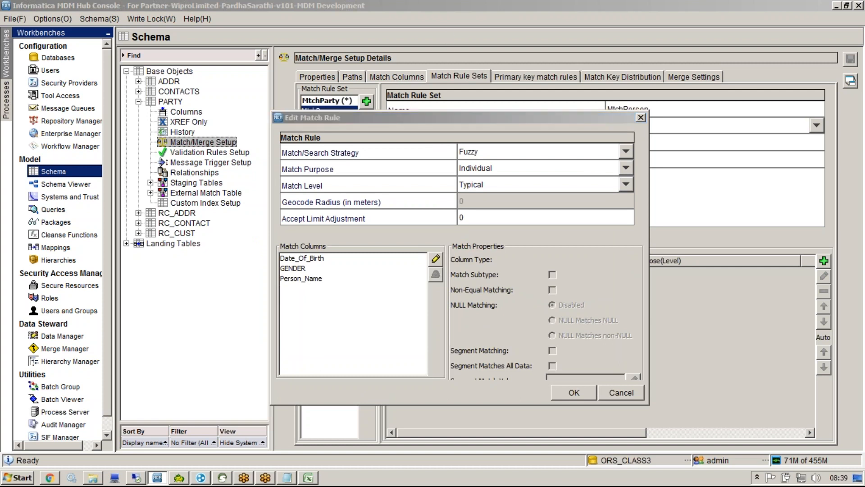
pyautogui.moveTo(396, 61)
pyautogui.mouseDown()
pyautogui.moveTo(372, 68)
pyautogui.moveTo(381, 86)
pyautogui.moveTo(428, 67)
pyautogui.moveTo(403, 60)
pyautogui.mouseUp()
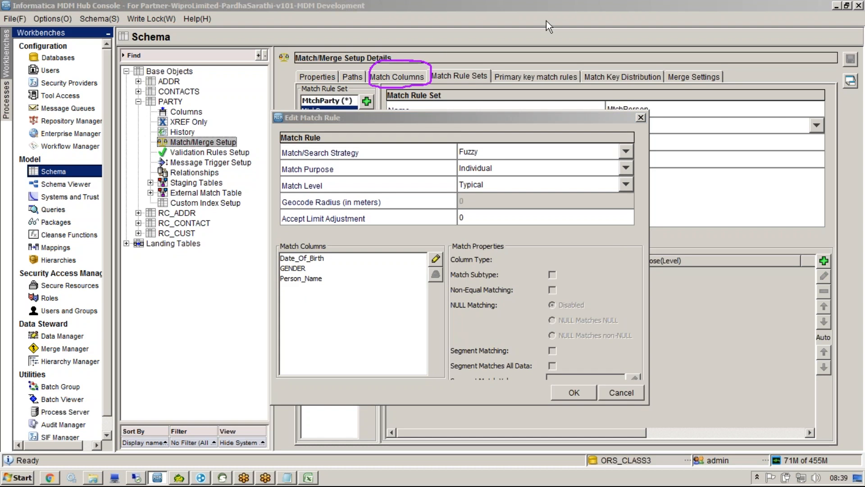
pyautogui.click(533, 33)
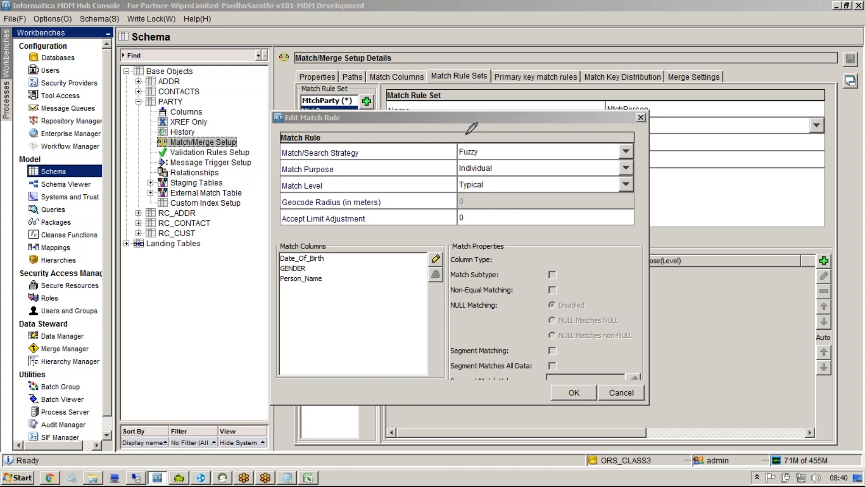
pyautogui.moveTo(333, 161)
pyautogui.mouseDown()
pyautogui.moveTo(276, 162)
pyautogui.moveTo(277, 177)
pyautogui.mouseUp()
pyautogui.moveTo(337, 173); pyautogui.dragTo(327, 161)
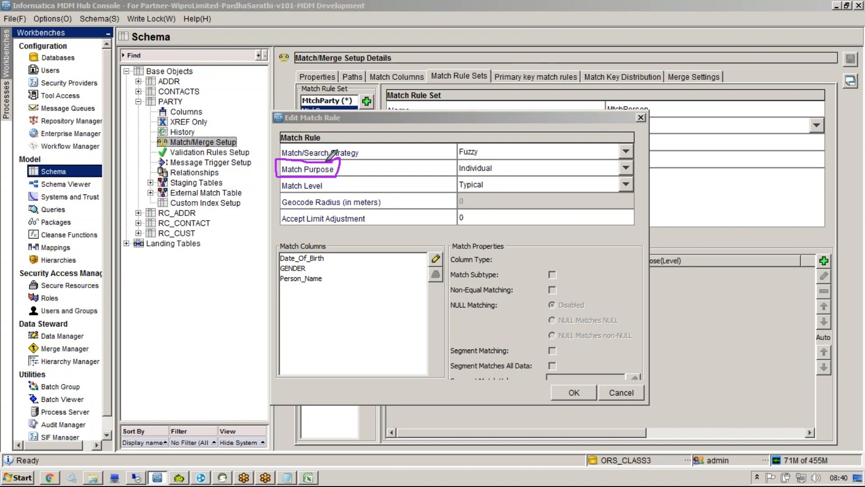
pyautogui.press('Escape')
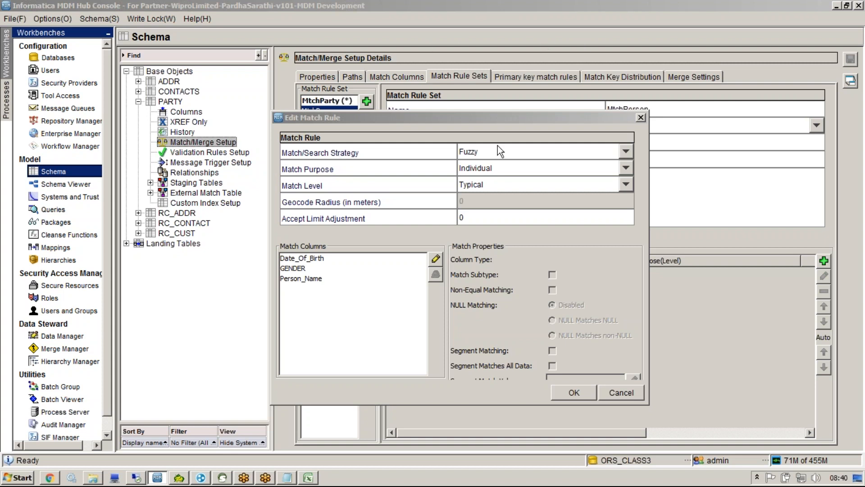
# Step: Choose Person Name as the match purpose, then switch to the Informatica MDM Materials folder
pyautogui.click(500, 164)
pyautogui.moveTo(635, 204); pyautogui.dragTo(626, 238)
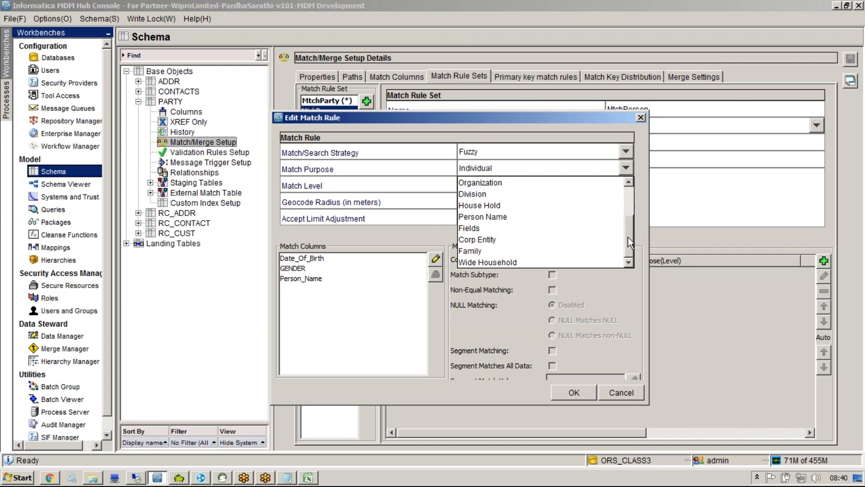
pyautogui.click(557, 220)
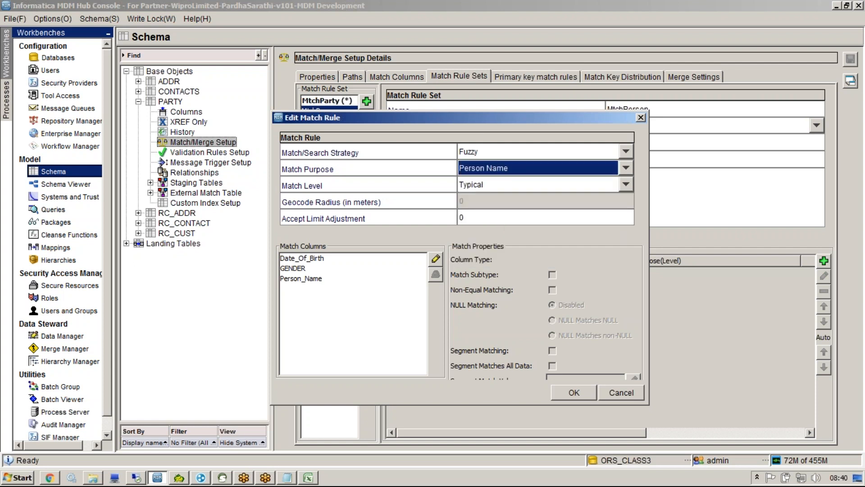
pyautogui.click(93, 477)
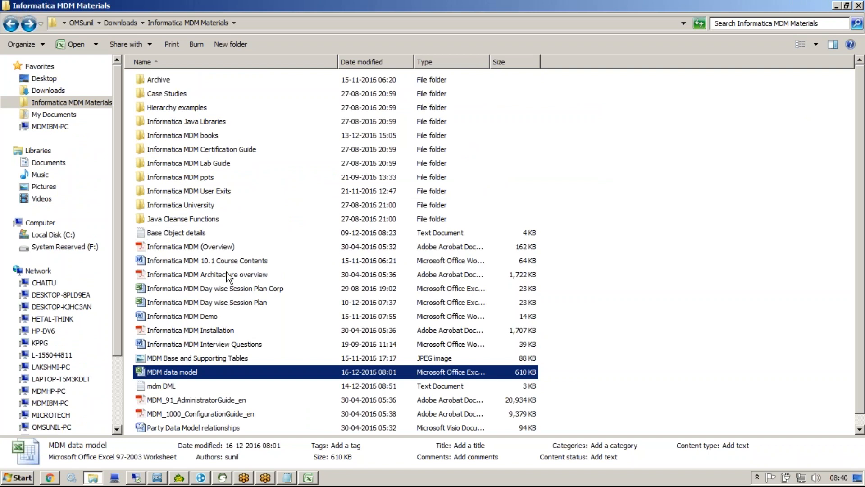
# Step: Open MDM_1010_ConfigurationGuide_en from the Informatica MDM books folder
pyautogui.click(200, 137)
pyautogui.doubleClick(200, 137)
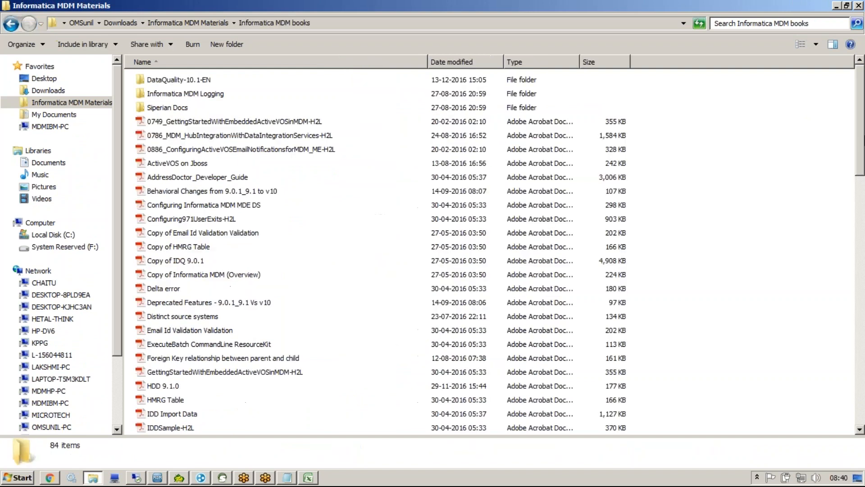
pyautogui.scroll(-10, 857, 266)
pyautogui.moveTo(856, 266); pyautogui.dragTo(857, 213)
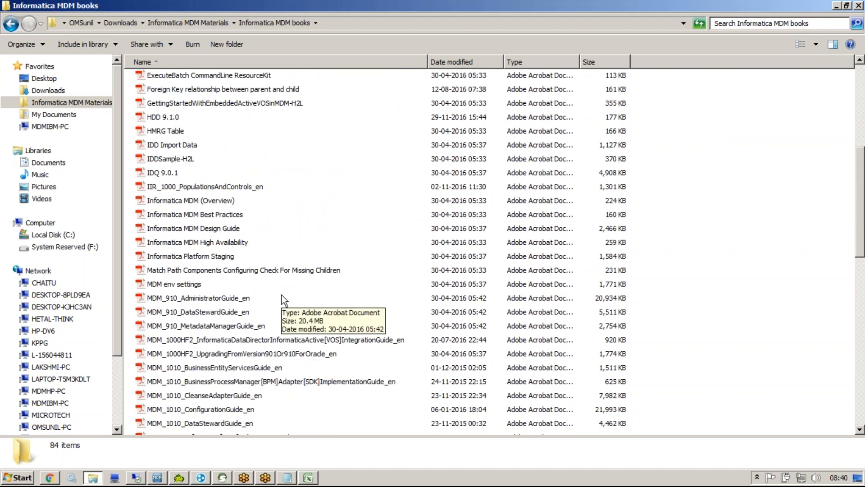
pyautogui.click(253, 409)
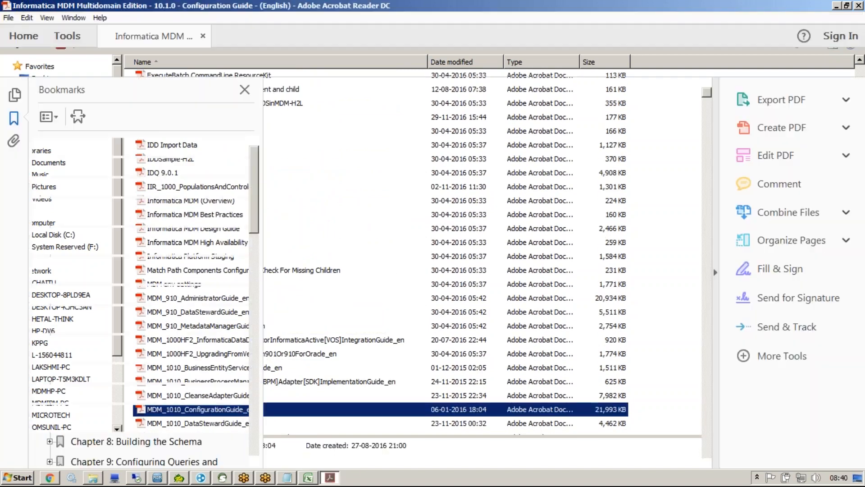
# Step: Search the guide for 'wide household' and hide the tools and Bookmarks side panes
pyautogui.hotkey('ctrl', 'f')
pyautogui.write('wide ')
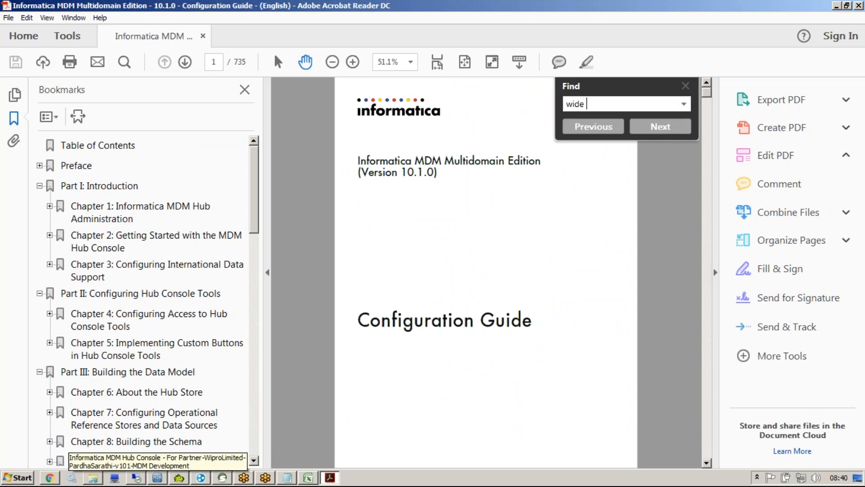
pyautogui.write('household')
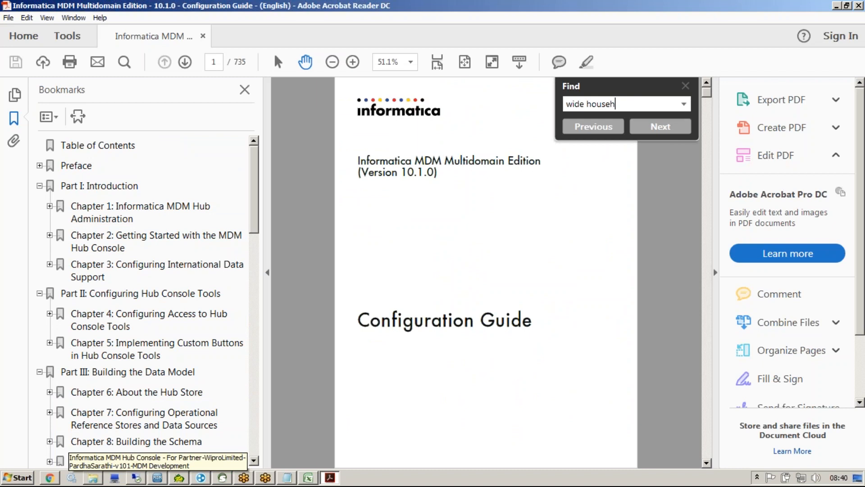
pyautogui.press('Return')
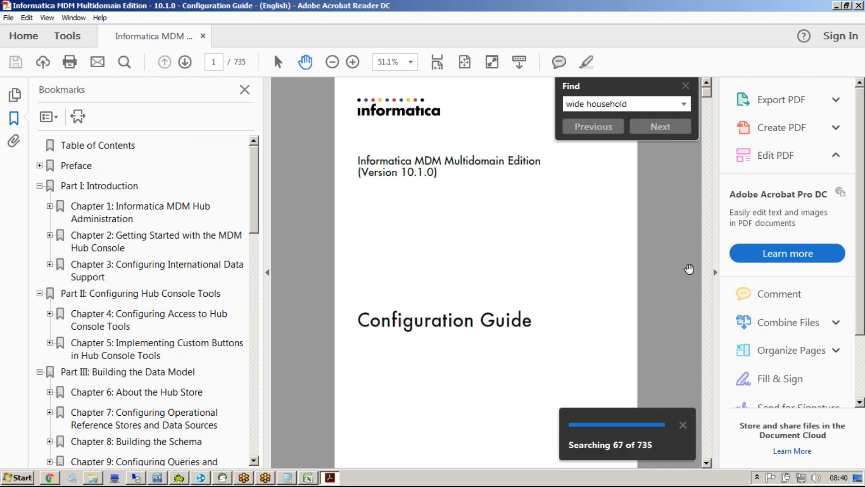
pyautogui.click(716, 273)
pyautogui.click(269, 274)
# Step: Zoom the page to 125%, then show the Hub Console's available match purposes
pyautogui.click(352, 63)
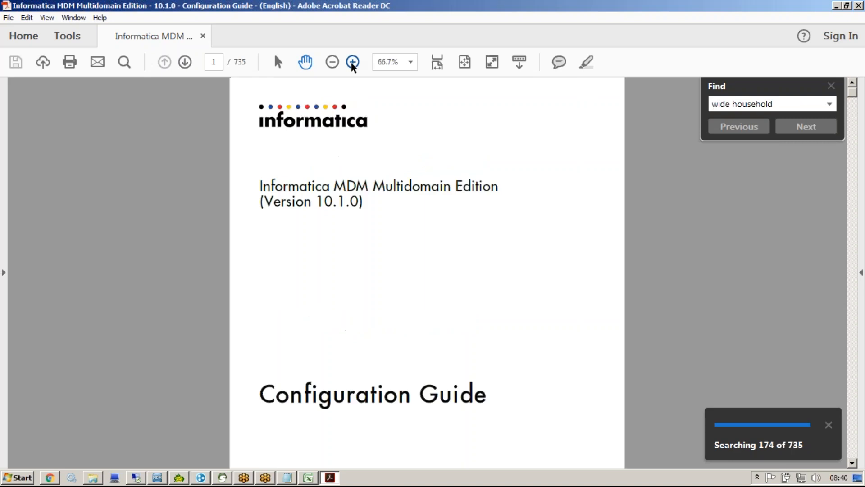
pyautogui.click(352, 63)
pyautogui.click(352, 64)
pyautogui.click(352, 64)
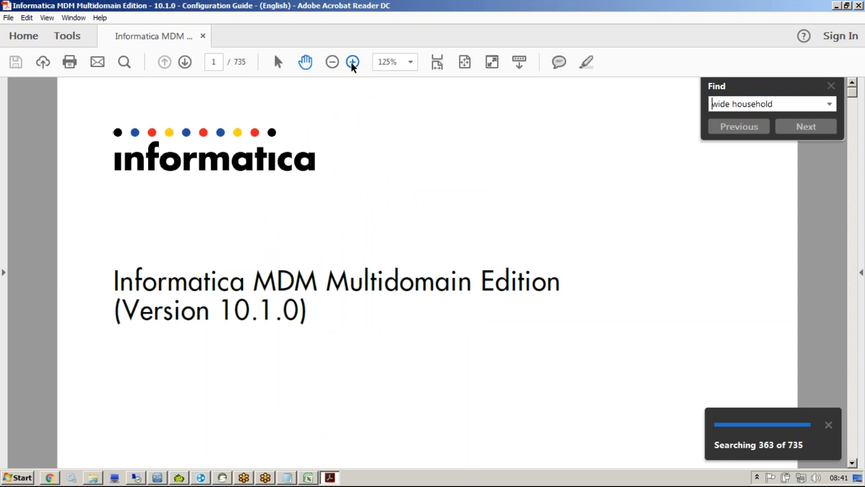
pyautogui.click(163, 477)
pyautogui.click(493, 171)
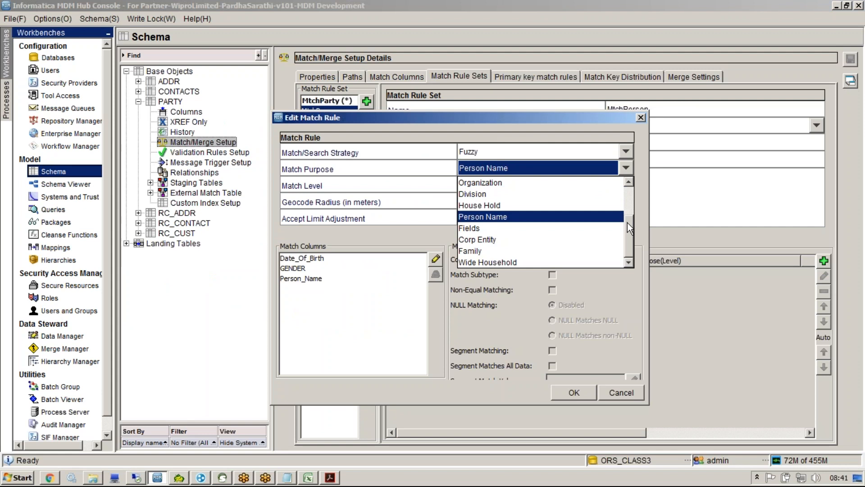
# Step: Return to the guide, close the Find panel and scroll to the List of Match Purposes
pyautogui.hotkey('alt', 'Tab')
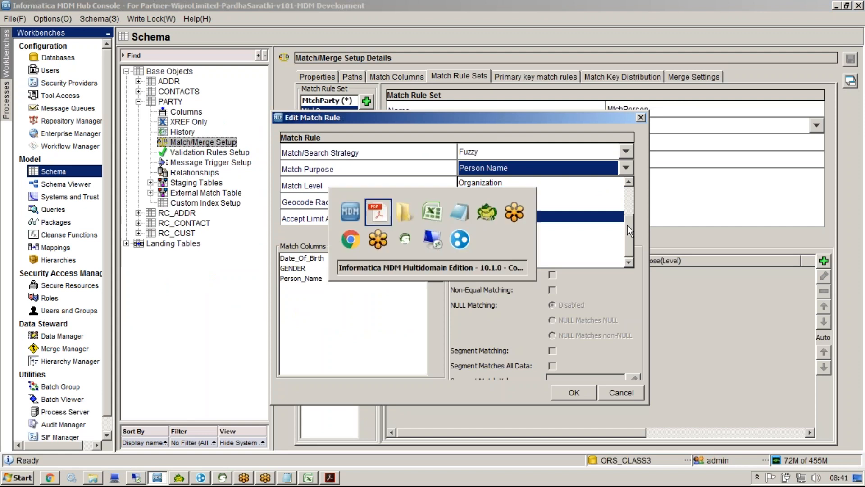
pyautogui.scroll(20, 512, 235)
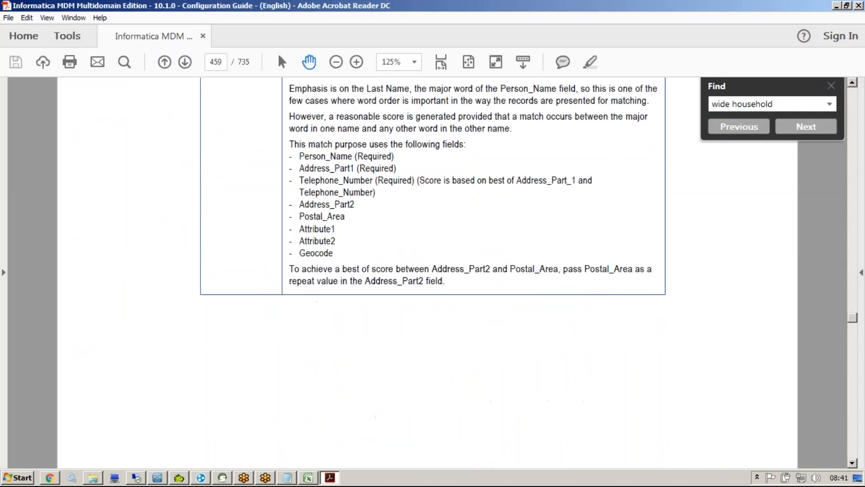
pyautogui.scroll(10, 302, 342)
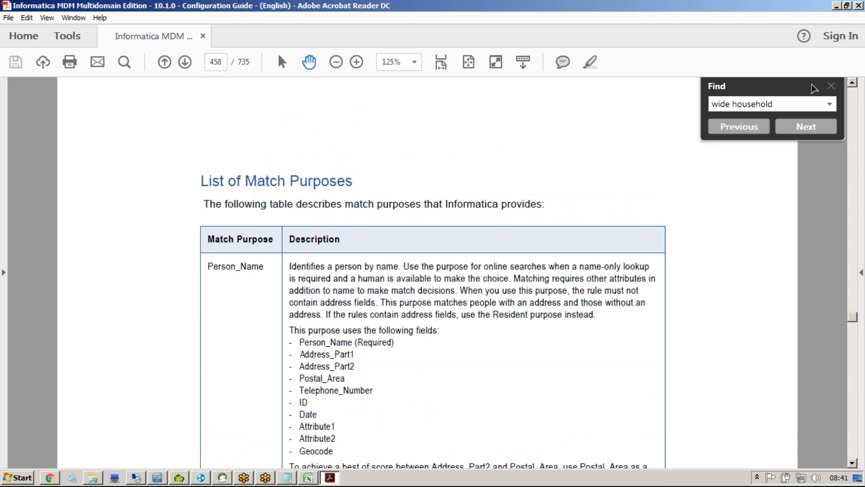
pyautogui.click(832, 86)
pyautogui.scroll(-1, 590, 284)
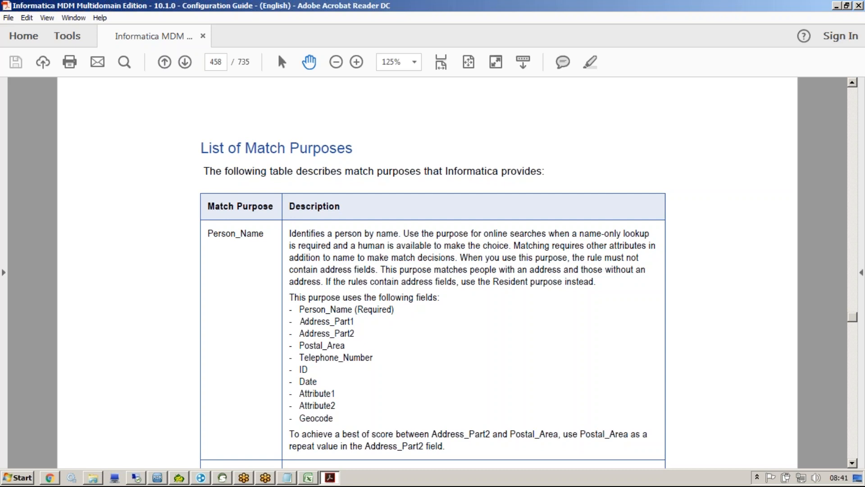
# Step: Pen-mark the required Person_Name field and the remaining Person_Name purpose fields on page 458
pyautogui.click(457, 40)
pyautogui.moveTo(290, 307); pyautogui.dragTo(316, 279)
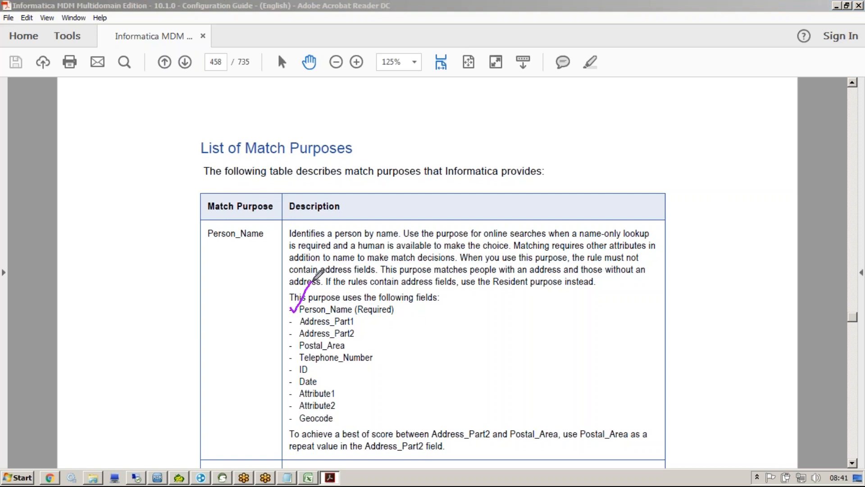
pyautogui.moveTo(372, 324)
pyautogui.mouseDown()
pyautogui.moveTo(388, 400)
pyautogui.moveTo(352, 424)
pyautogui.mouseUp()
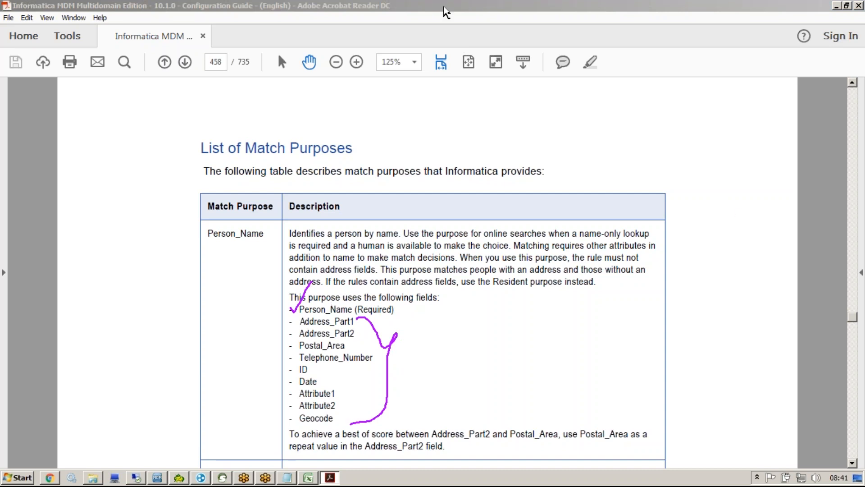
pyautogui.click(852, 463)
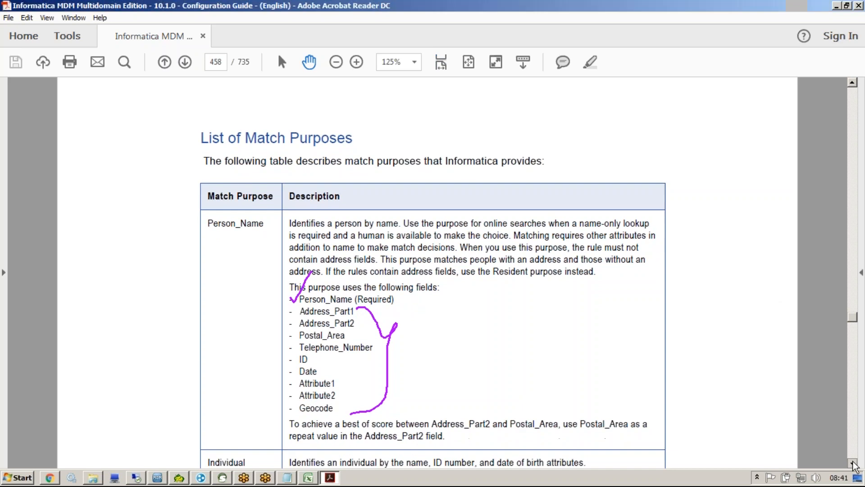
pyautogui.click(853, 463)
pyautogui.moveTo(591, 230); pyautogui.dragTo(597, 386)
pyautogui.moveTo(589, 341); pyautogui.dragTo(589, 408)
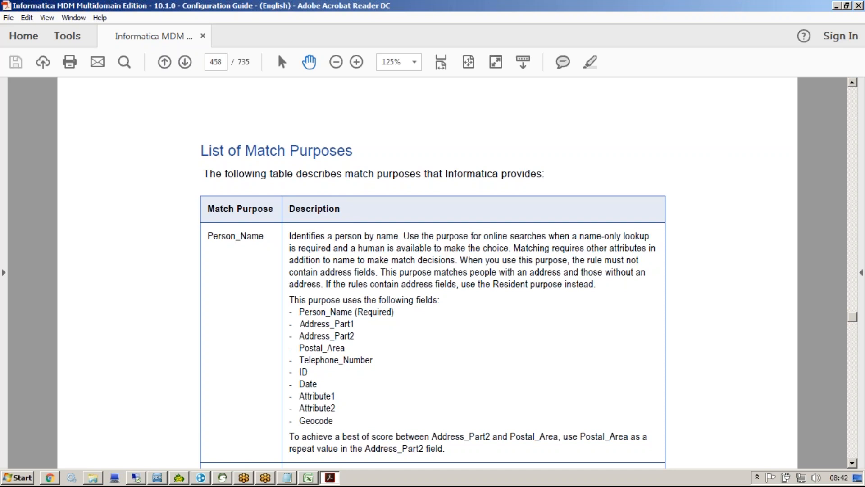
# Step: Tick the Individual purpose's Person_Name and Date (Required) fields, then clear the marks
pyautogui.moveTo(525, 387); pyautogui.dragTo(512, 253)
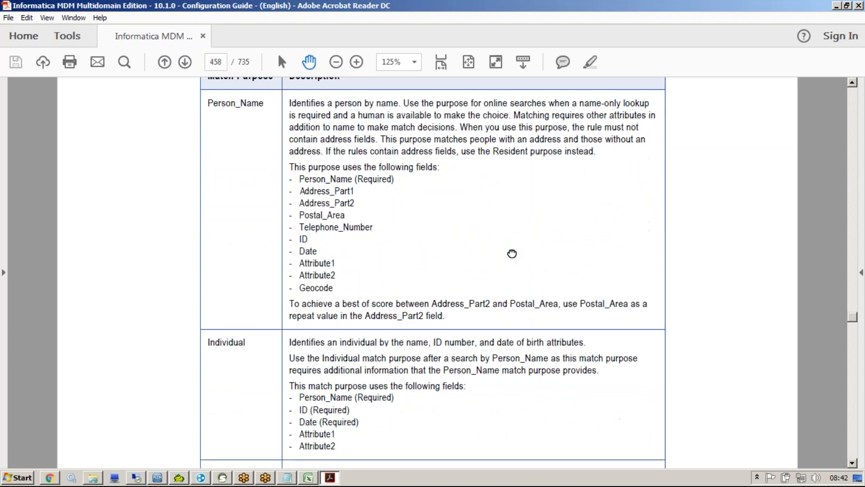
pyautogui.click(452, 38)
pyautogui.moveTo(292, 393); pyautogui.dragTo(307, 391)
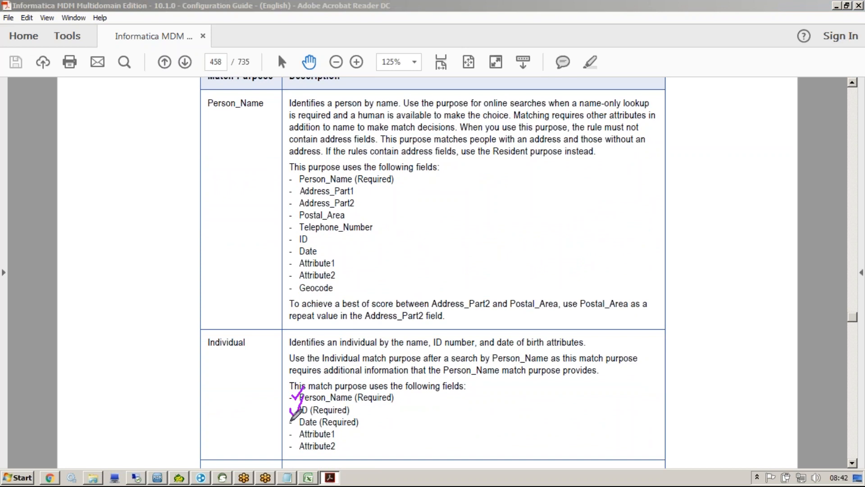
pyautogui.click(289, 419)
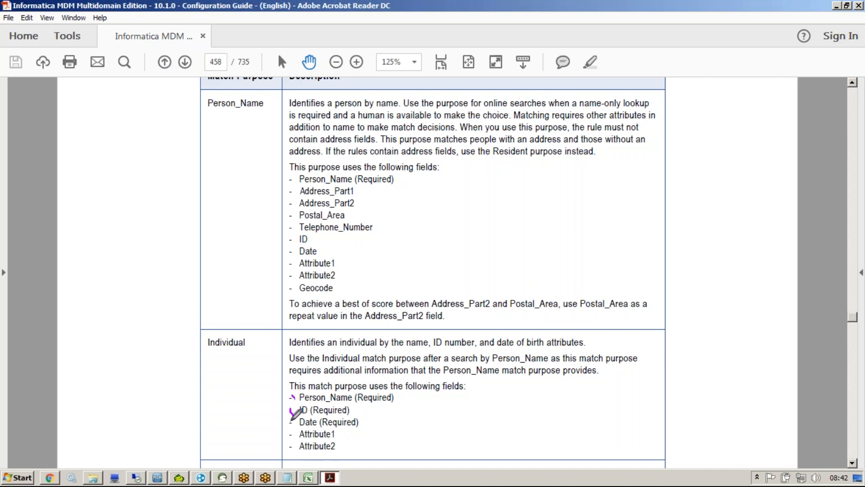
pyautogui.moveTo(287, 420); pyautogui.dragTo(310, 407)
pyautogui.press('Escape')
pyautogui.scroll(-3, 390, 271)
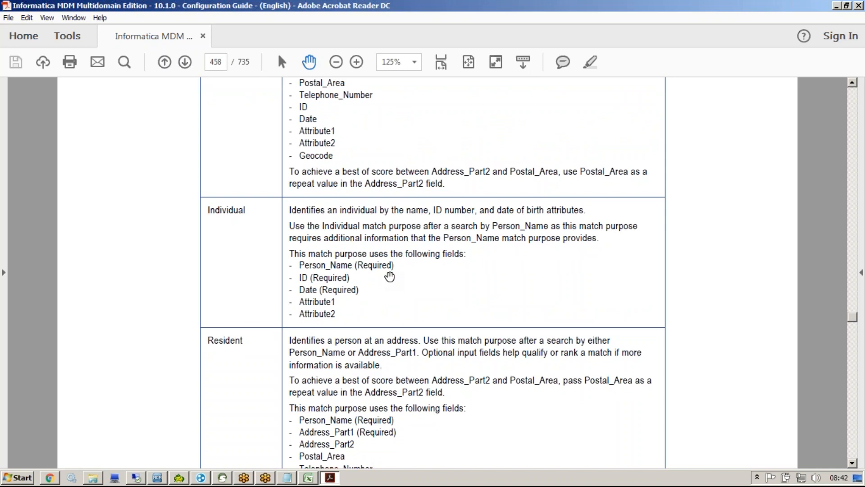
# Step: Tick Resident's Person_Name and Address_Part1 fields, then scroll to Household on page 459
pyautogui.click(450, 39)
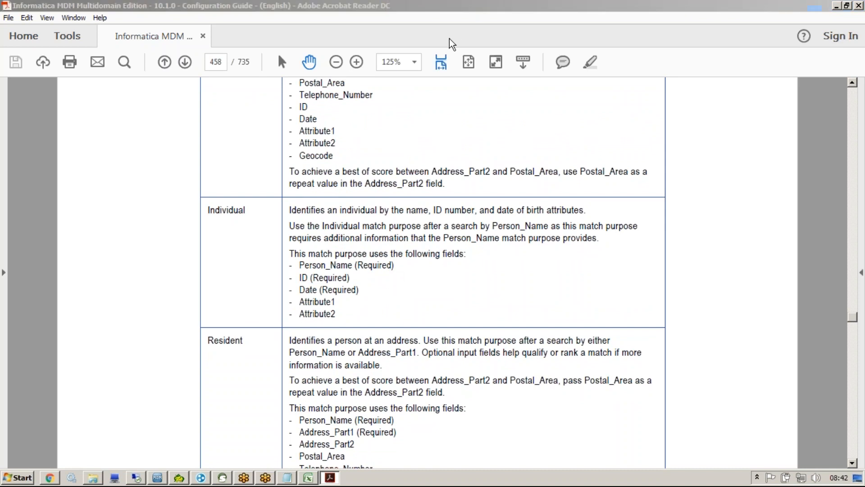
pyautogui.moveTo(293, 418); pyautogui.dragTo(309, 392)
pyautogui.moveTo(293, 429); pyautogui.dragTo(304, 423)
pyautogui.click(427, 42)
pyautogui.scroll(-6, 398, 356)
pyautogui.scroll(-10, 318, 202)
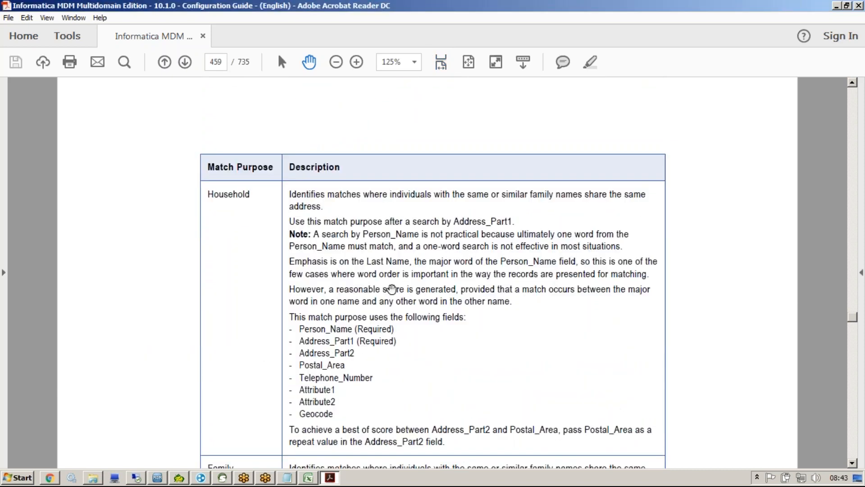
# Step: Scroll through the purpose table to Wide_Contact and Fields on page 462, then page back to page 458
pyautogui.scroll(-3, 436, 192)
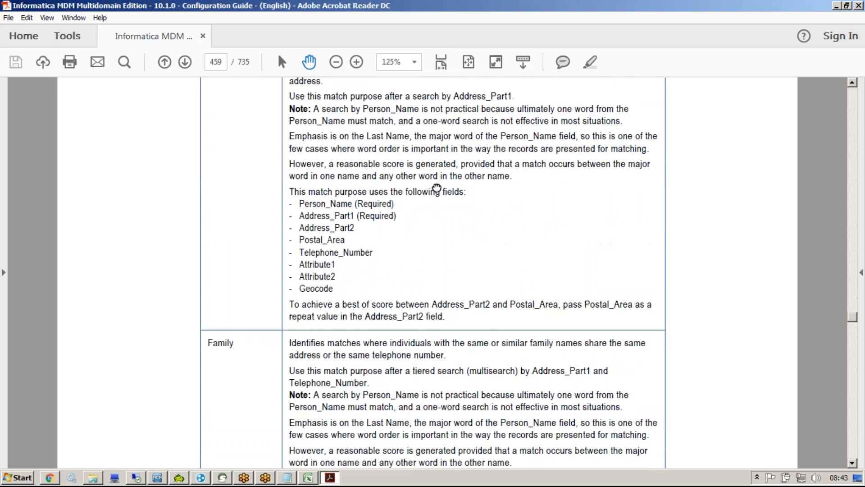
pyautogui.scroll(-5, 402, 351)
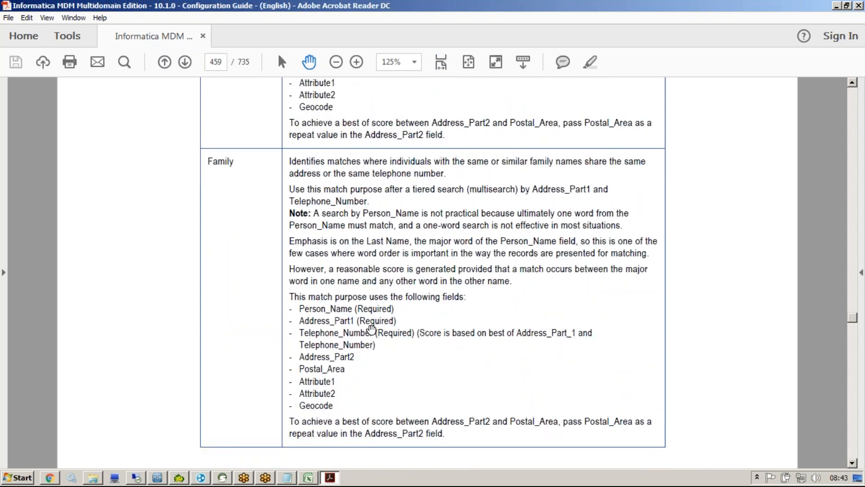
pyautogui.scroll(-9, 370, 337)
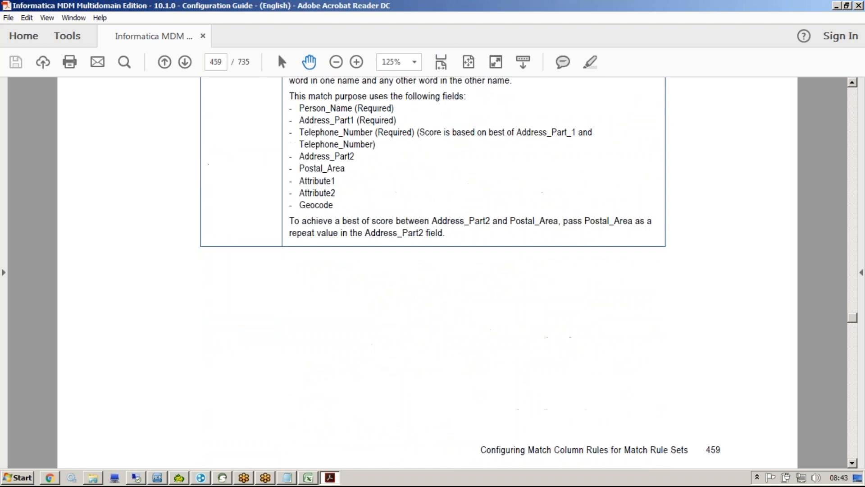
pyautogui.scroll(-8, 388, 287)
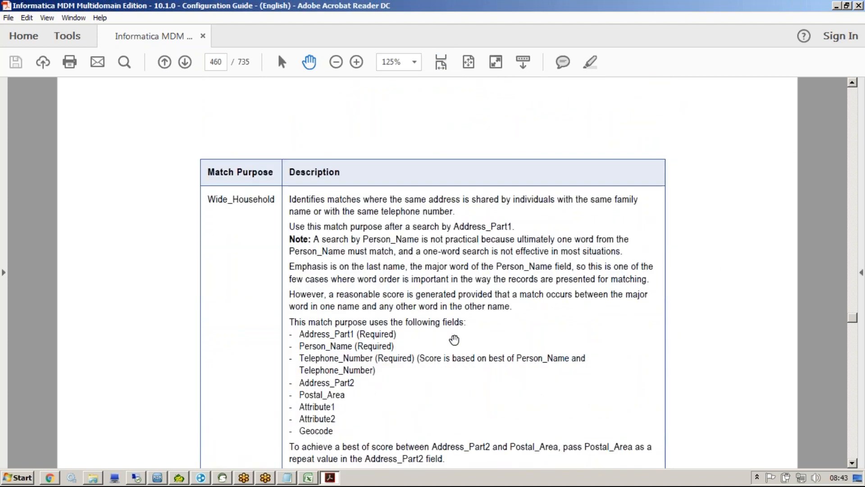
pyautogui.scroll(-7, 388, 287)
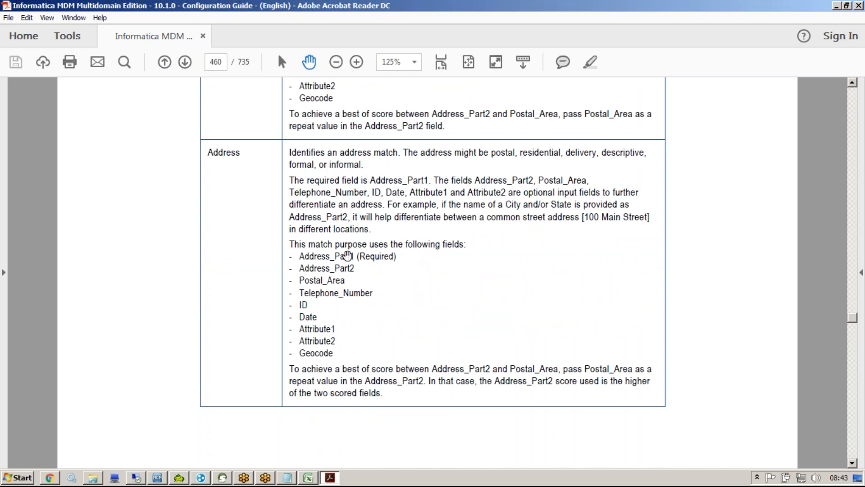
pyautogui.scroll(-10, 357, 323)
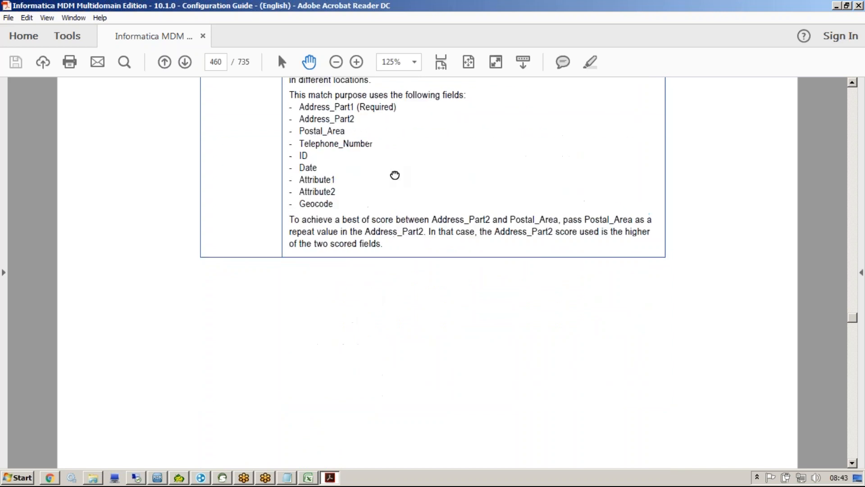
pyautogui.scroll(-5, 369, 296)
pyautogui.scroll(-6, 378, 269)
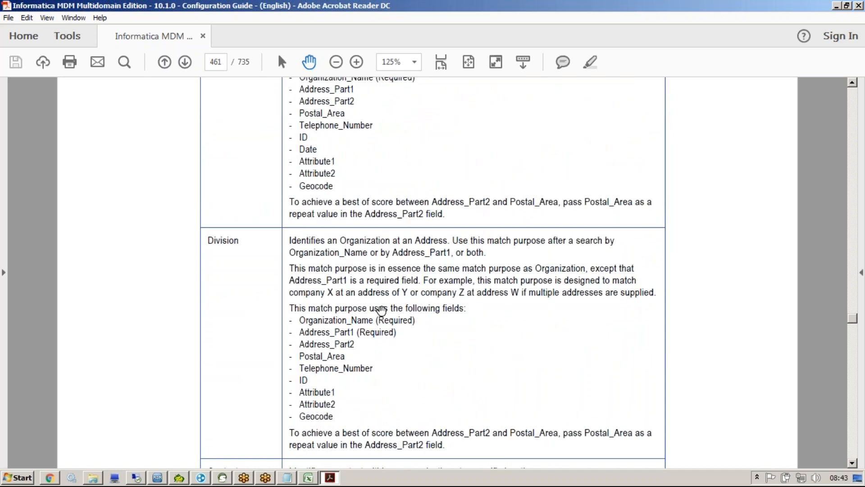
pyautogui.scroll(-17, 381, 311)
pyautogui.scroll(-15, 381, 311)
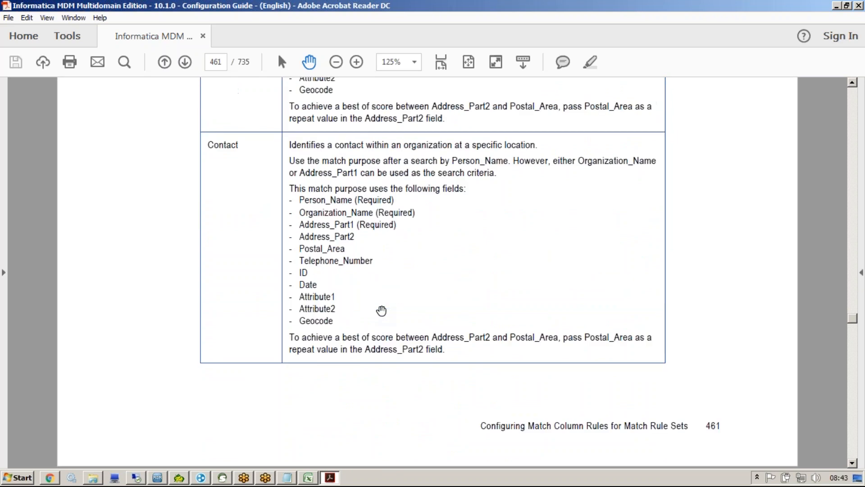
pyautogui.scroll(-17, 381, 311)
pyautogui.scroll(6, 382, 311)
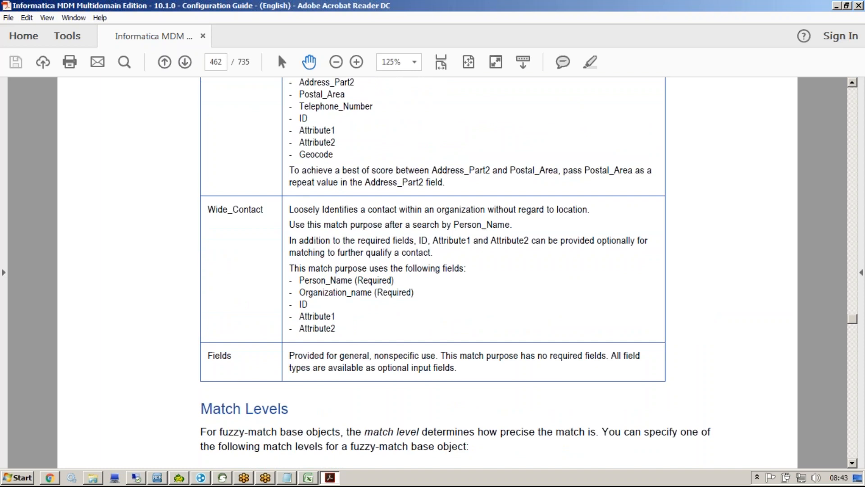
pyautogui.press('pageup')
pyautogui.press('pageup')
pyautogui.press('pageup')
pyautogui.press('pageup')
pyautogui.press('pageup')
pyautogui.press('pageup')
pyautogui.press('pageup')
pyautogui.press('pageup')
pyautogui.press('pageup')
pyautogui.press('pageup')
pyautogui.press('pageup')
pyautogui.press('pageup')
pyautogui.press('pagedown')
pyautogui.press('pagedown')
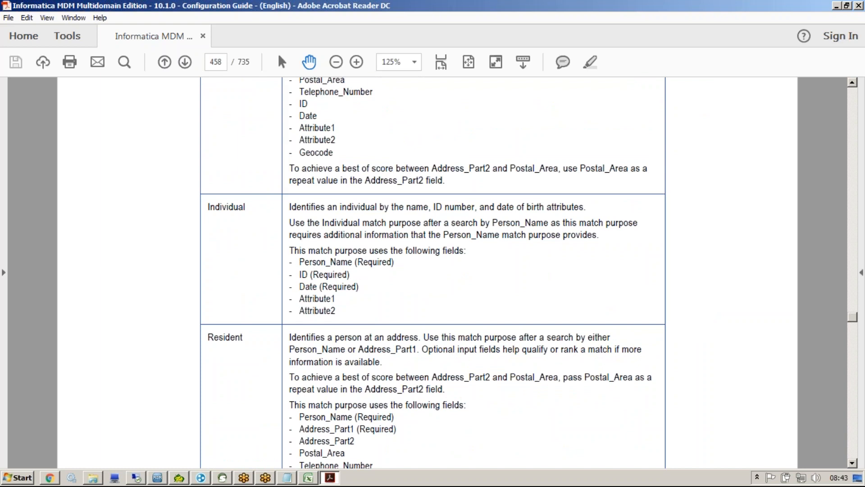
# Step: Ink-mark the Person_Name row and Individual's three required fields, clear the ink, and return to the Hub Console
pyautogui.scroll(-2, 241, 363)
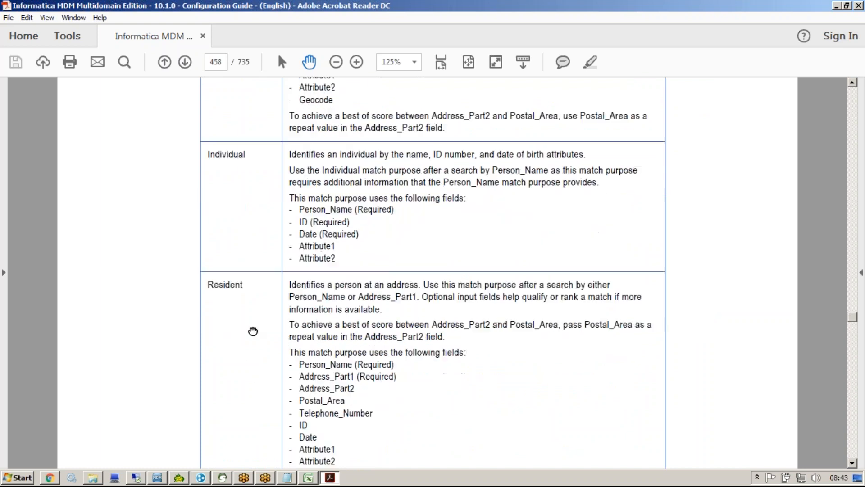
pyautogui.scroll(8, 423, 347)
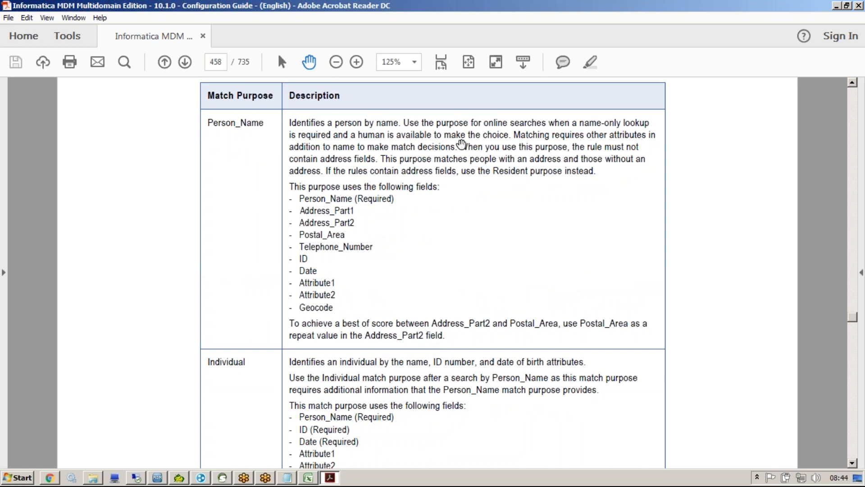
pyautogui.click(447, 35)
pyautogui.moveTo(220, 152); pyautogui.dragTo(299, 92)
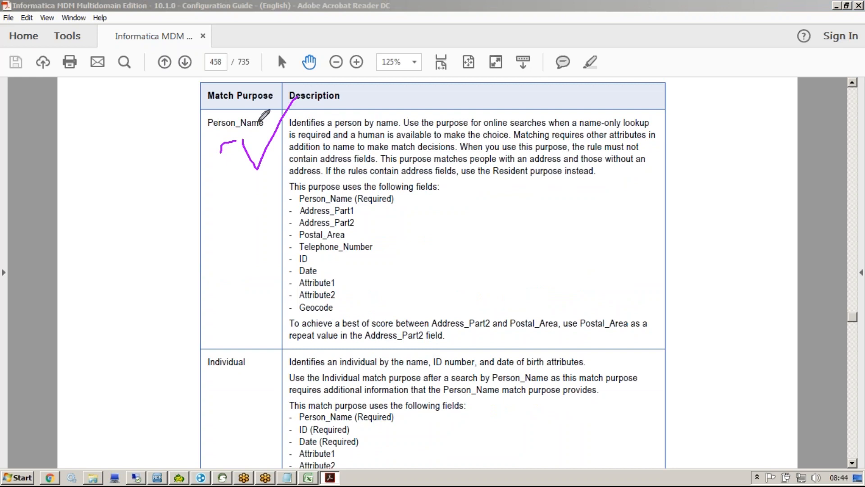
pyautogui.moveTo(293, 197); pyautogui.dragTo(313, 181)
pyautogui.moveTo(294, 405)
pyautogui.mouseDown()
pyautogui.moveTo(294, 440)
pyautogui.moveTo(364, 448)
pyautogui.moveTo(362, 415)
pyautogui.moveTo(347, 409)
pyautogui.mouseUp()
pyautogui.moveTo(266, 110)
pyautogui.mouseDown()
pyautogui.moveTo(210, 107)
pyautogui.moveTo(206, 129)
pyautogui.mouseUp()
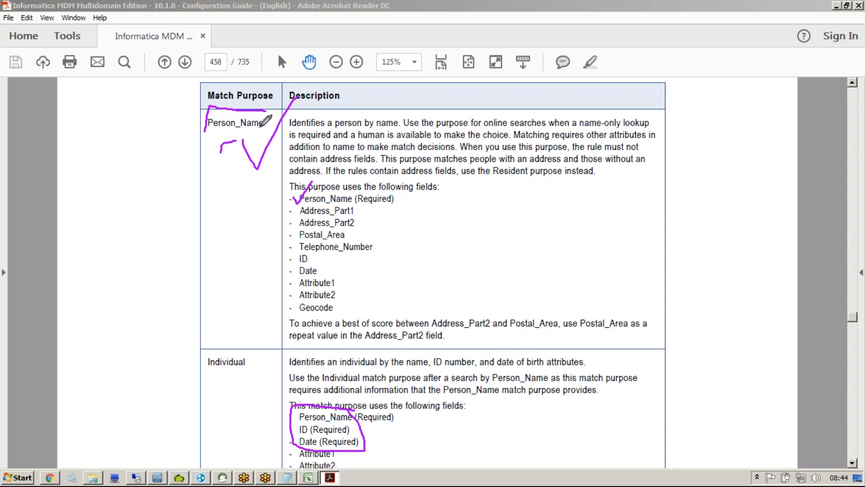
pyautogui.press('Escape')
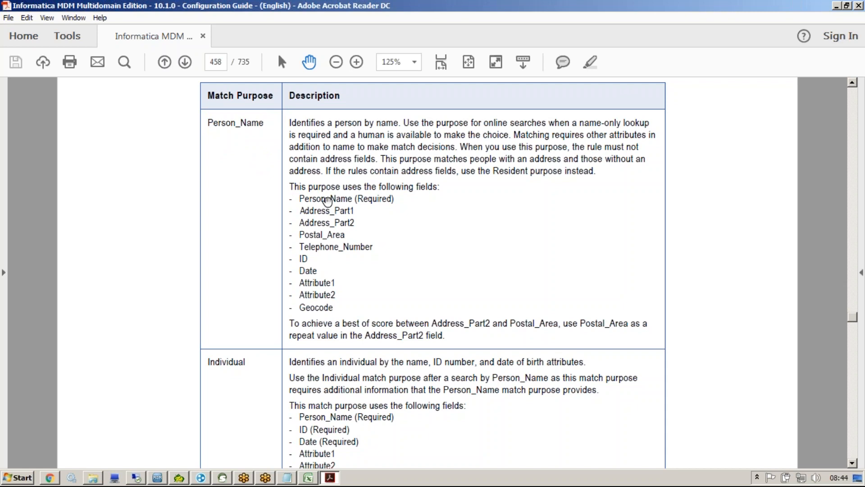
pyautogui.click(158, 477)
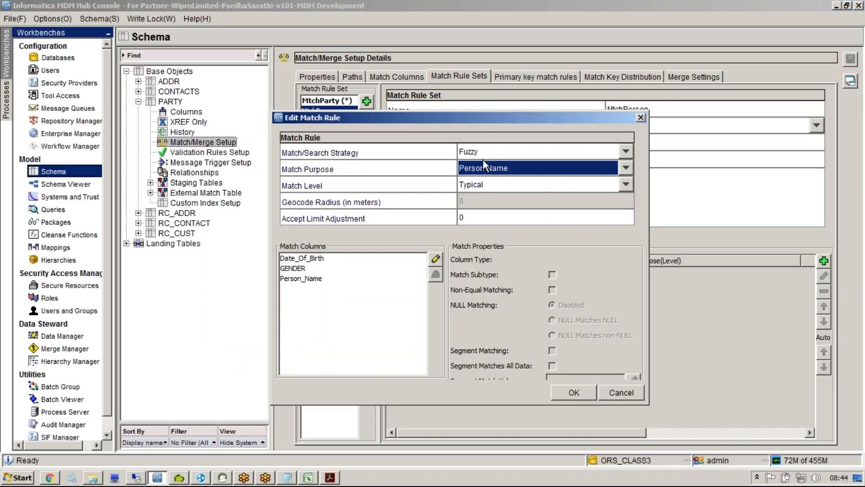
# Step: Confirm the fuzzy Person_Name (Typical) rule and check rule 1's AutoMerge indicator in the data model workbook
pyautogui.click(570, 392)
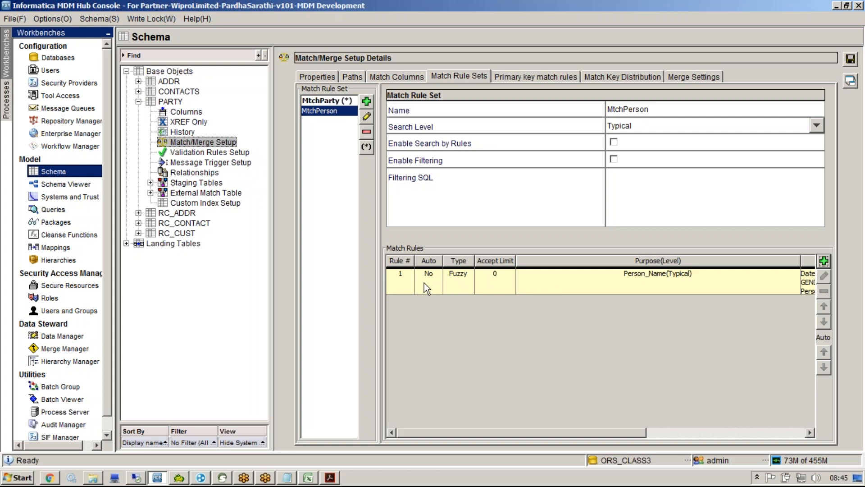
pyautogui.click(308, 477)
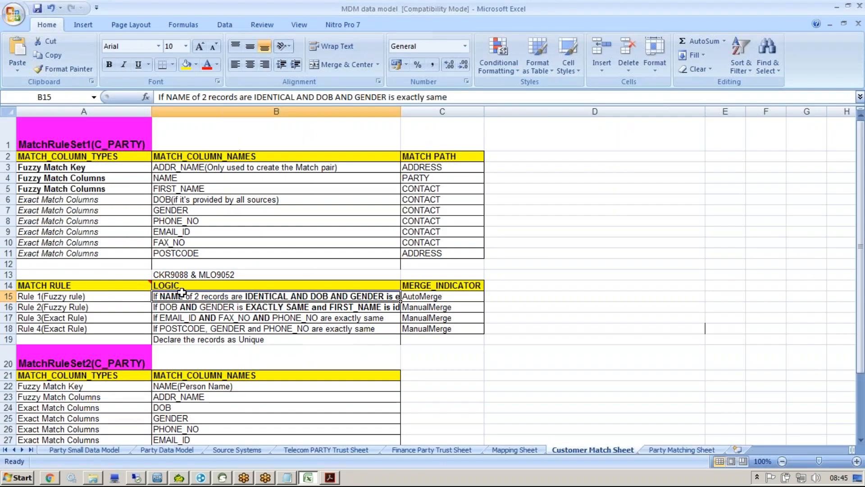
pyautogui.click(433, 299)
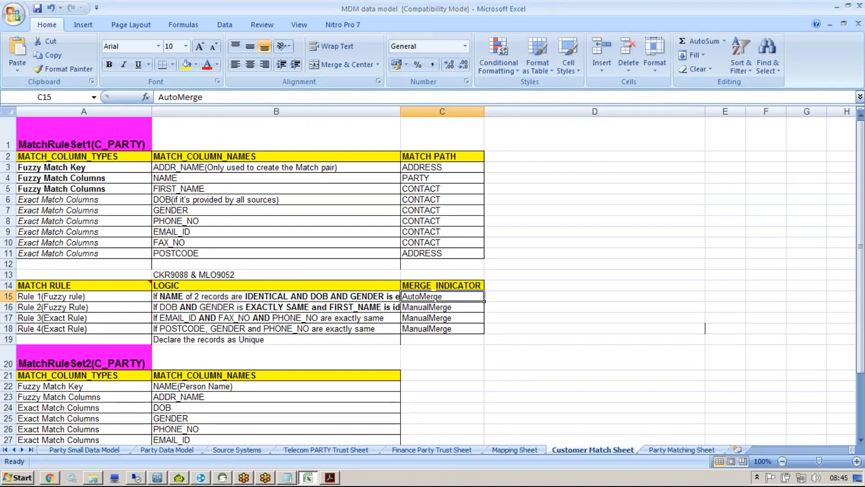
pyautogui.hotkey('alt', 'Tab')
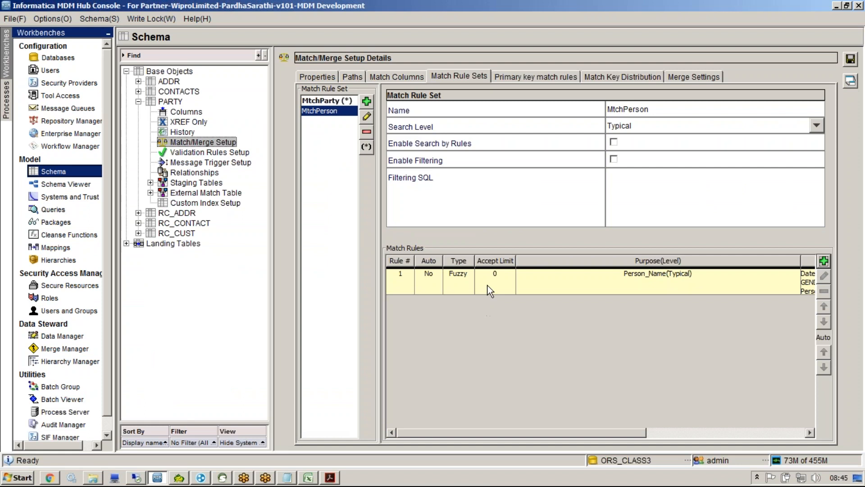
# Step: Set rule 1 to auto-merge and save MtchPerson despite the empty MtchParty warning
pyautogui.click(824, 352)
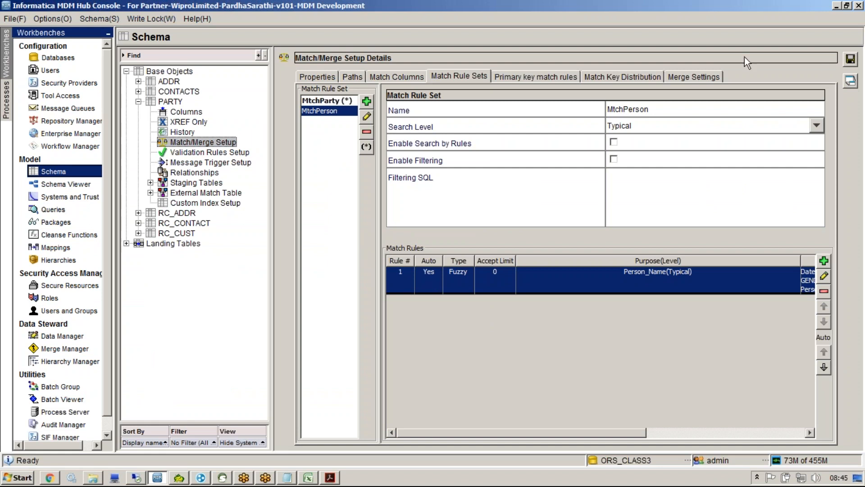
pyautogui.click(850, 59)
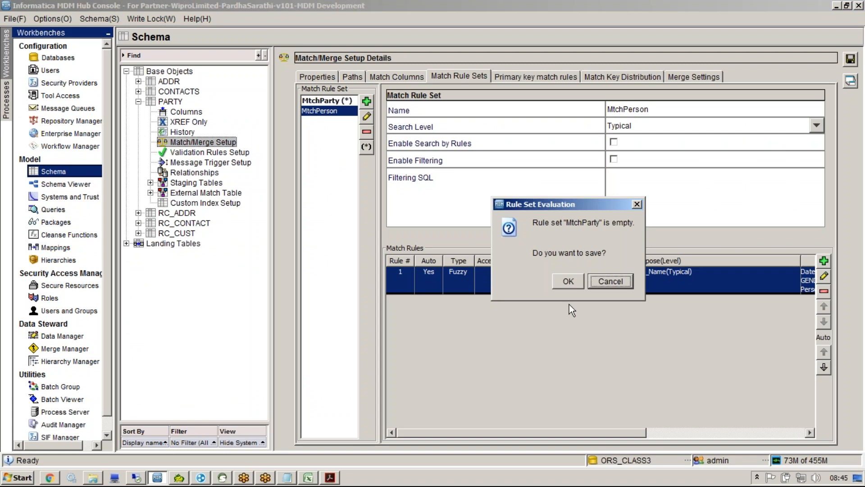
pyautogui.click(571, 282)
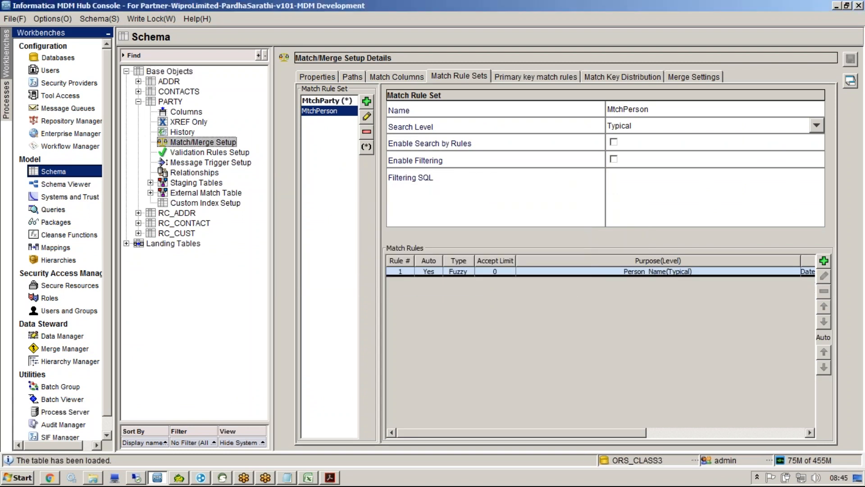
# Step: Read rule 2's logic in cell B16 of the data model workbook, then return to the Hub Console
pyautogui.click(308, 477)
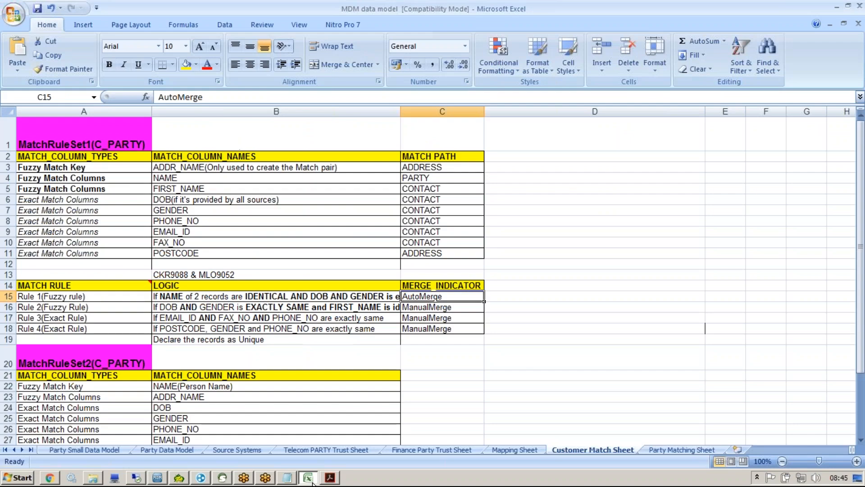
pyautogui.click(185, 307)
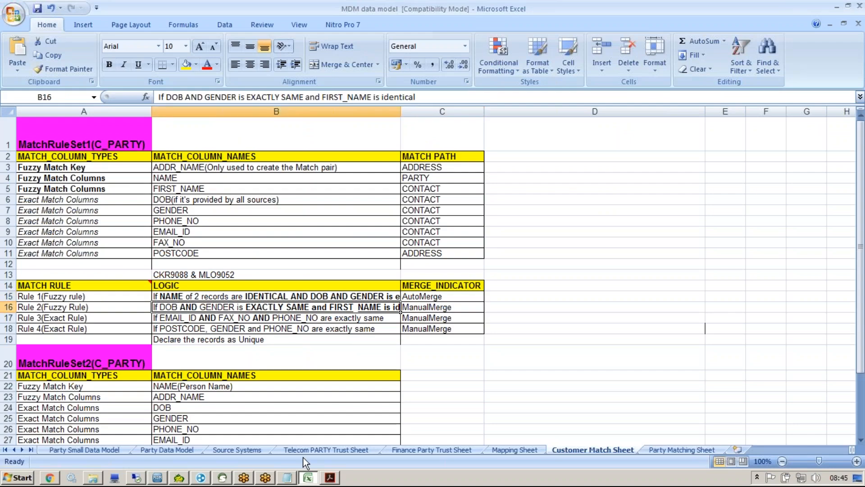
pyautogui.click(309, 477)
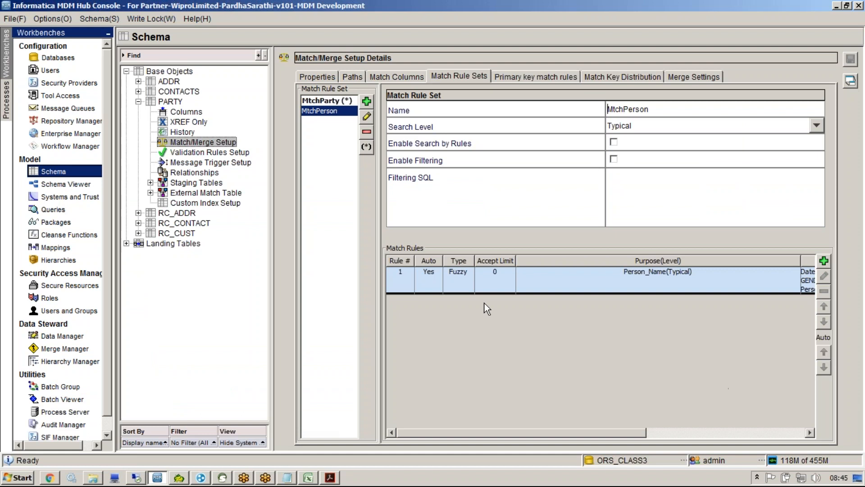
# Step: Start rule 2 and add GENDER to the Attribute1 and Date_Of_Birth match columns
pyautogui.click(827, 261)
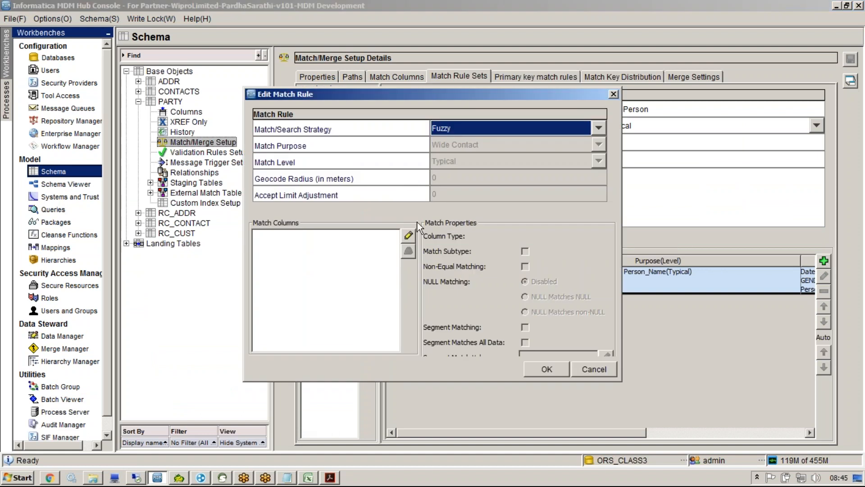
pyautogui.click(407, 237)
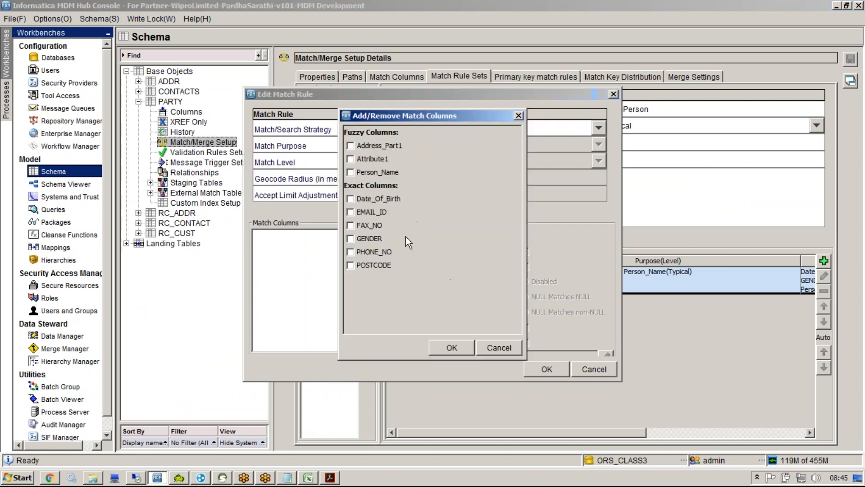
pyautogui.click(351, 239)
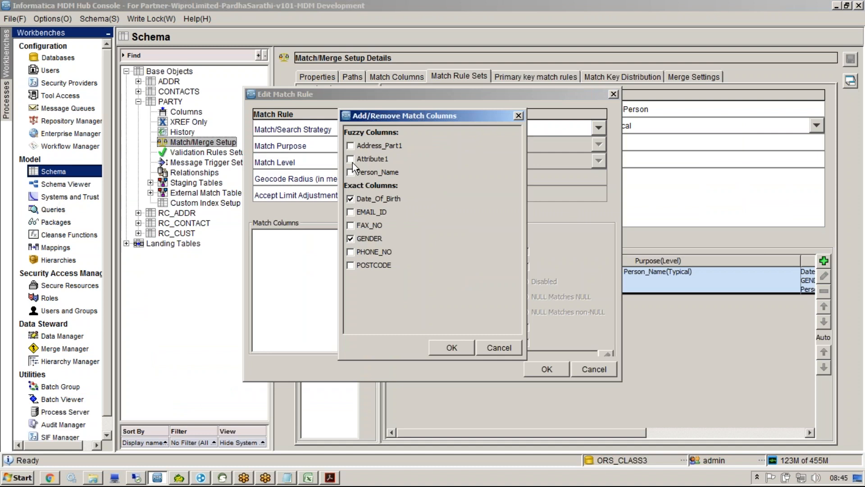
pyautogui.click(451, 347)
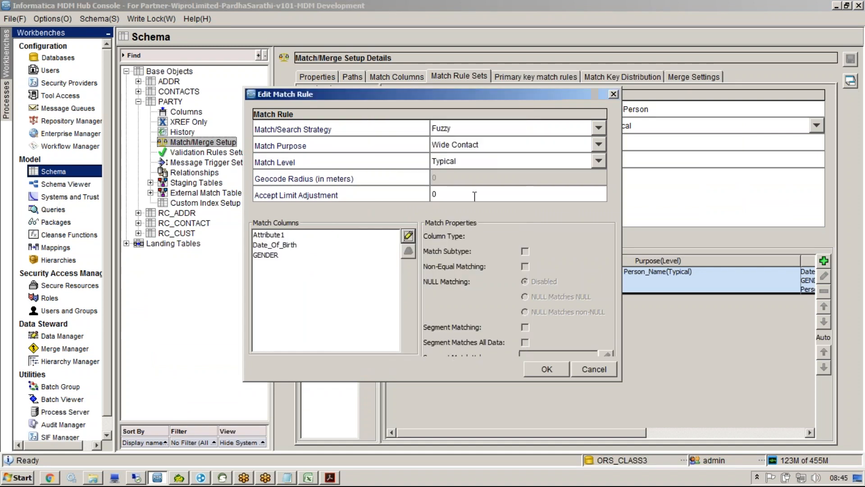
# Step: Set the match purpose to Fields after Person Name fails for lacking Person_Name, and save rule 2
pyautogui.click(476, 144)
pyautogui.scroll(-2, 601, 182)
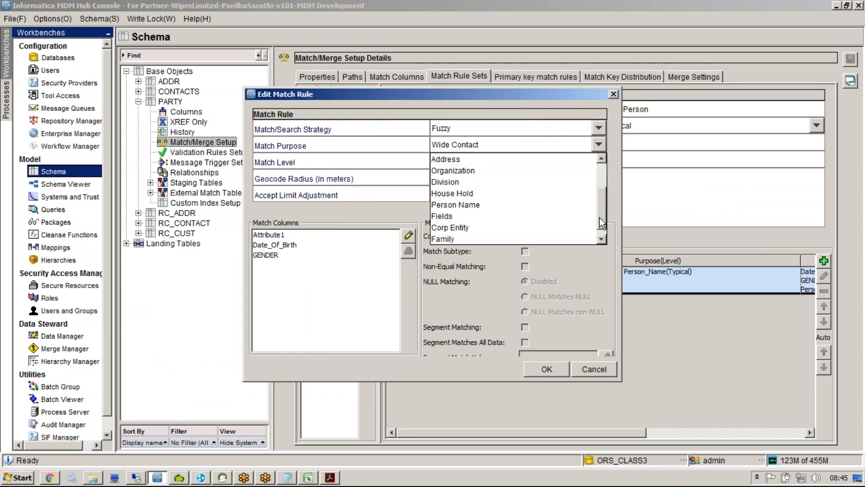
pyautogui.click(455, 216)
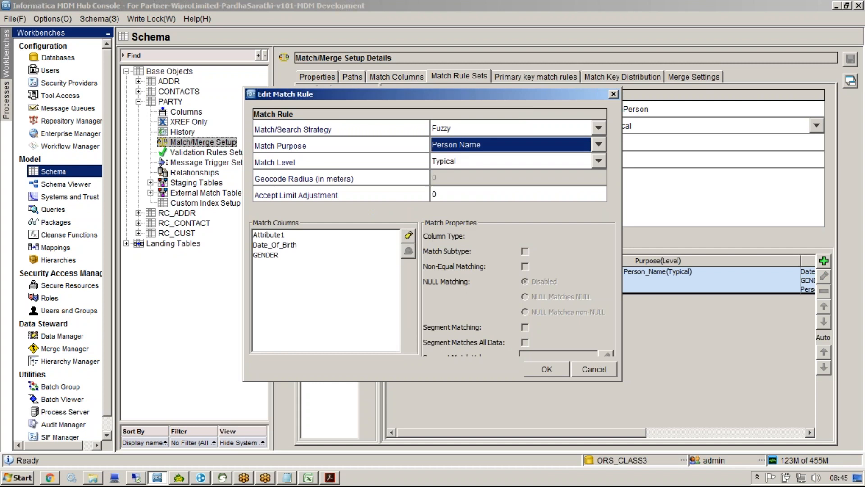
pyautogui.click(533, 371)
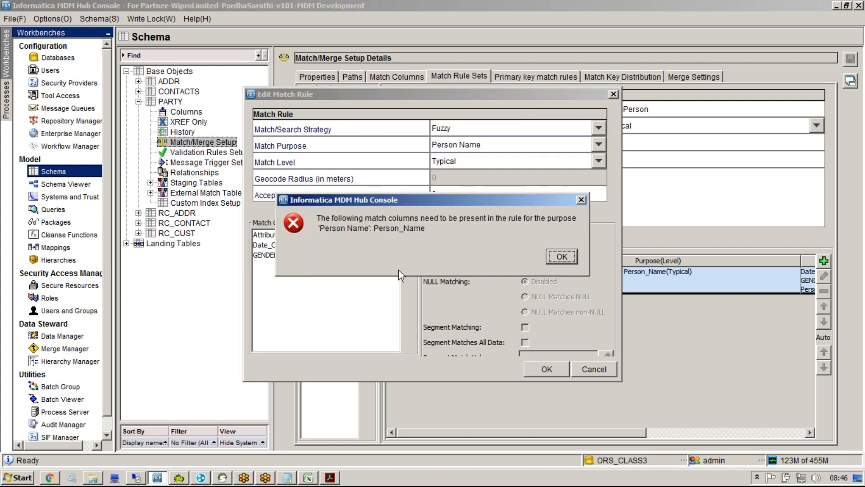
pyautogui.moveTo(375, 231); pyautogui.dragTo(414, 235)
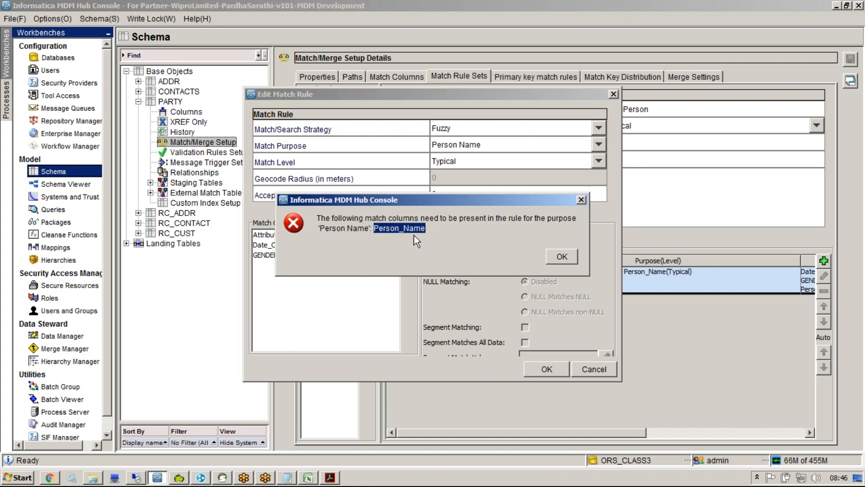
pyautogui.click(550, 256)
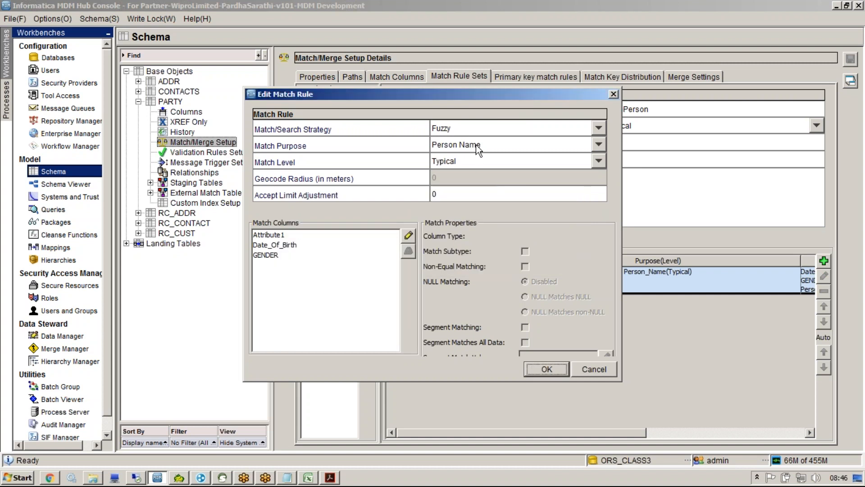
pyautogui.click(598, 144)
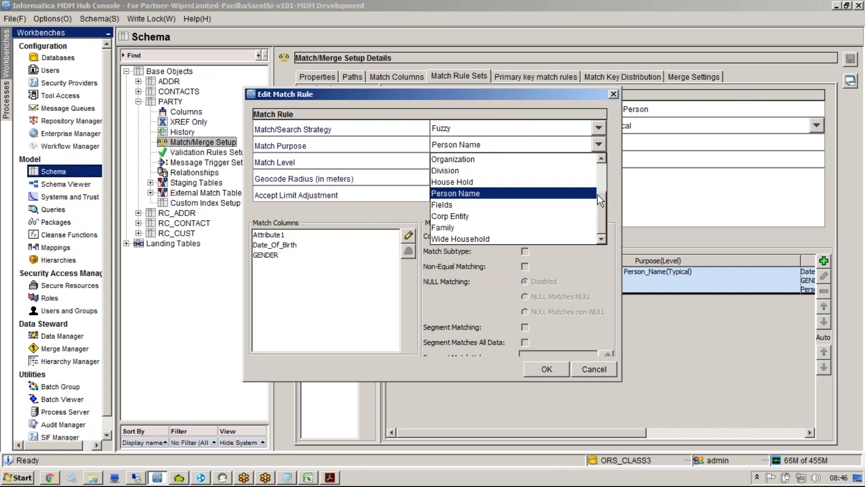
pyautogui.click(474, 206)
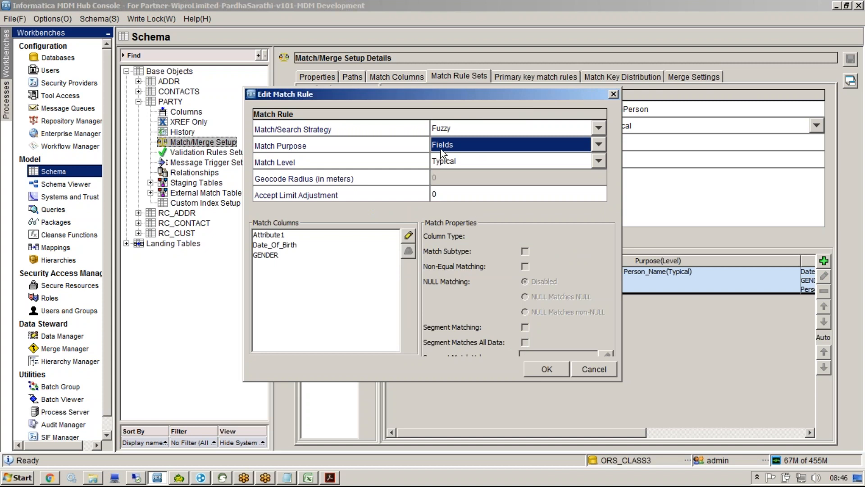
pyautogui.click(544, 365)
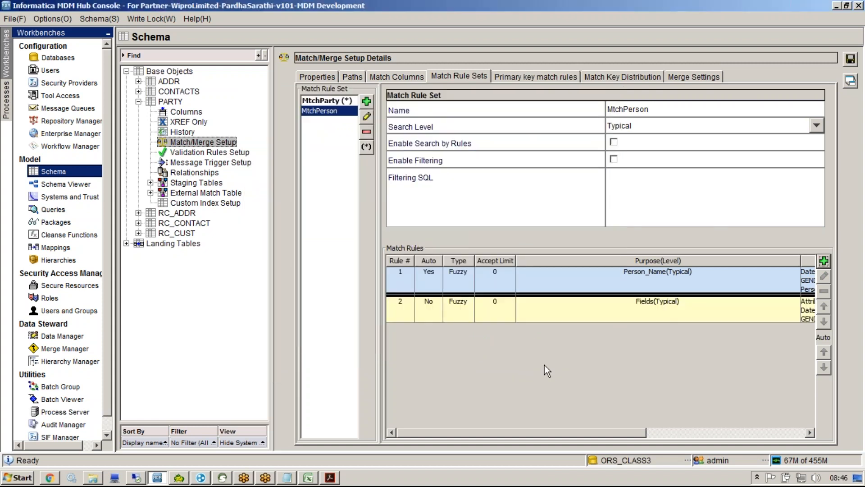
# Step: Start rule 3 and check its Exact definition in the data model workbook, row 17
pyautogui.click(824, 261)
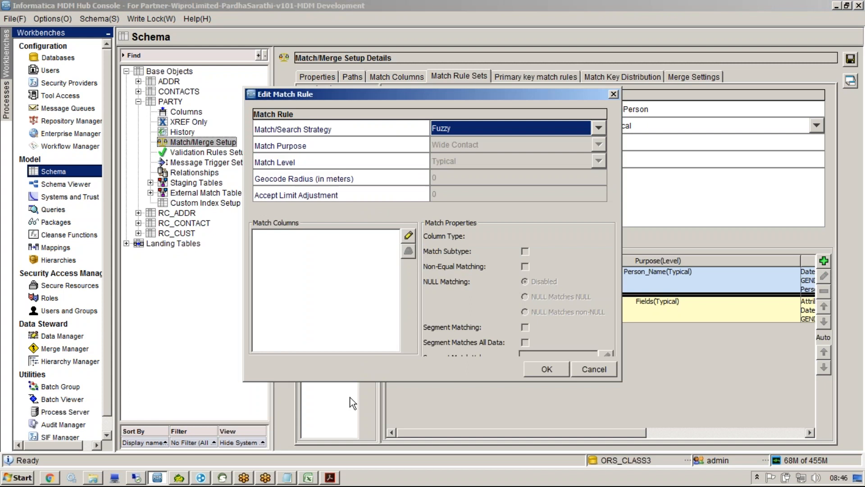
pyautogui.hotkey('alt', 'Tab')
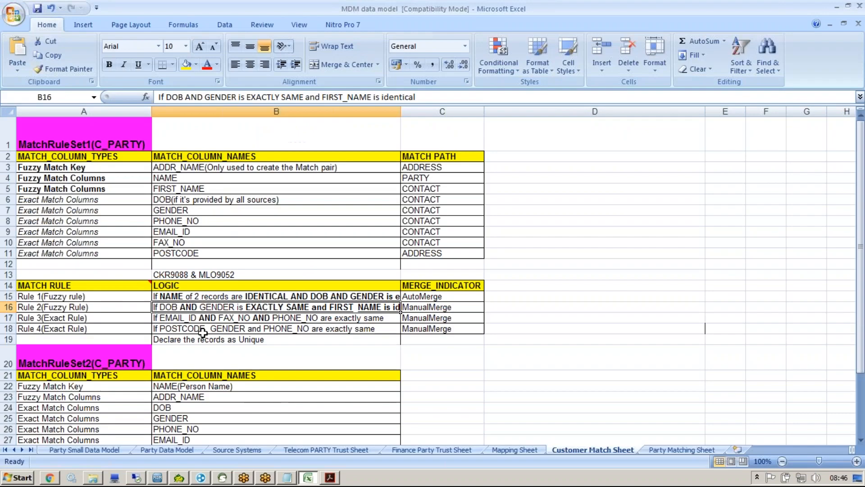
pyautogui.click(186, 318)
pyautogui.hotkey('alt', 'Tab')
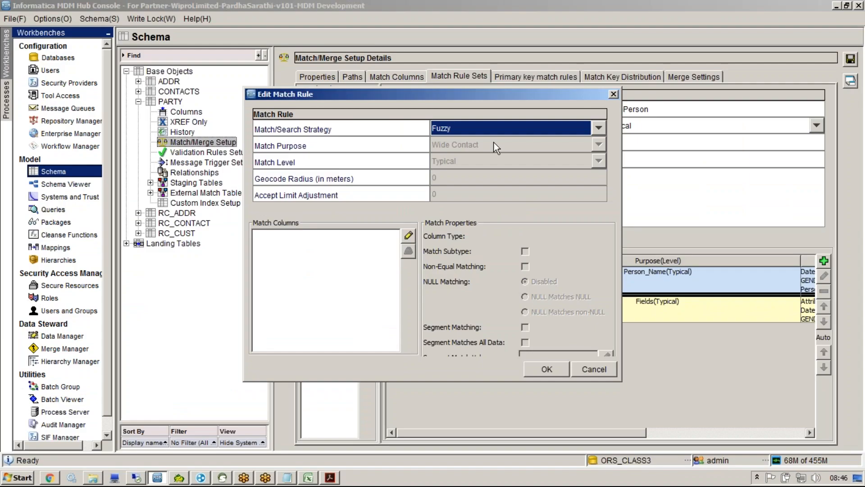
pyautogui.hotkey('alt', 'Tab')
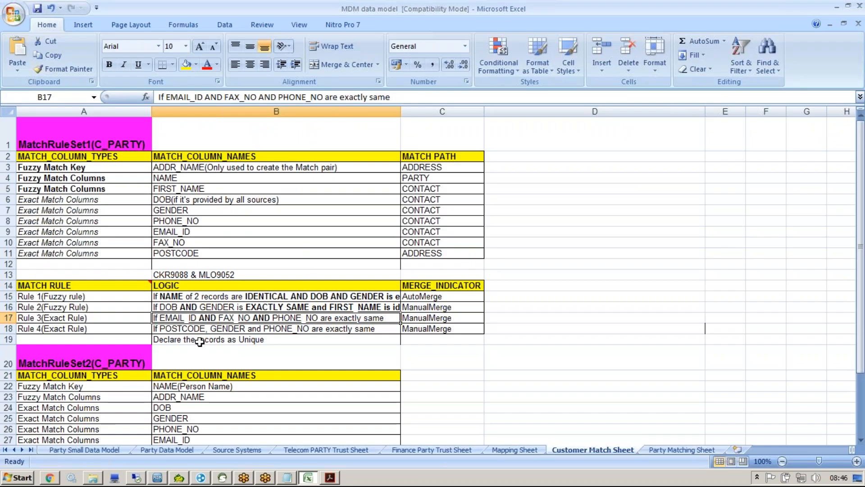
pyautogui.doubleClick(45, 318)
pyautogui.doubleClick(54, 318)
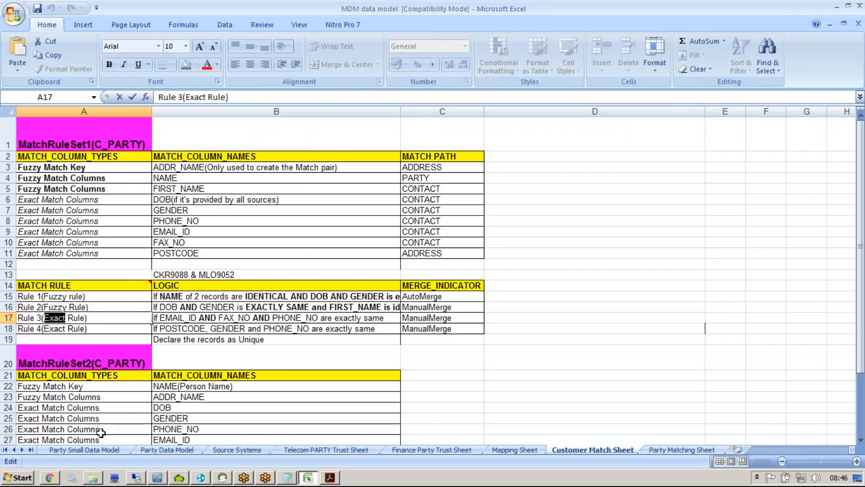
pyautogui.hotkey('alt', 'Tab')
# Step: Make rule 3 an Exact rule on EMAIL_ID, FAX_NO and PHONE_NO and save it
pyautogui.click(448, 124)
pyautogui.click(448, 149)
pyautogui.hotkey('alt', 'Tab')
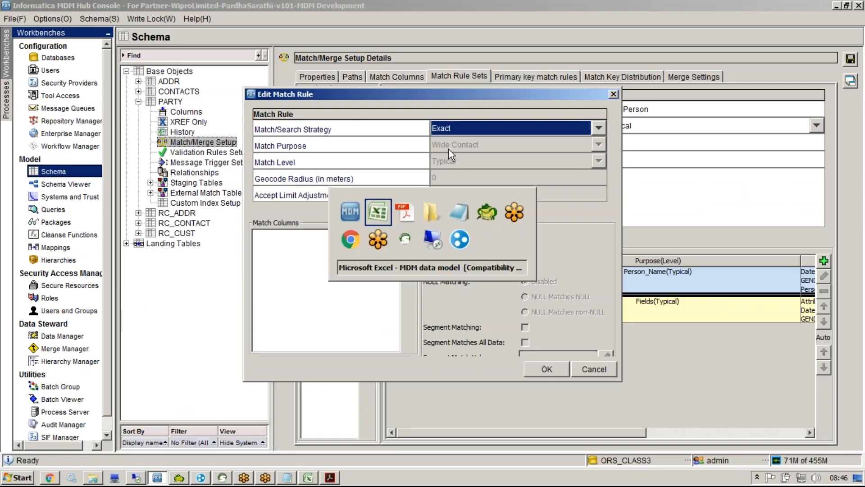
pyautogui.hotkey('alt', 'Tab')
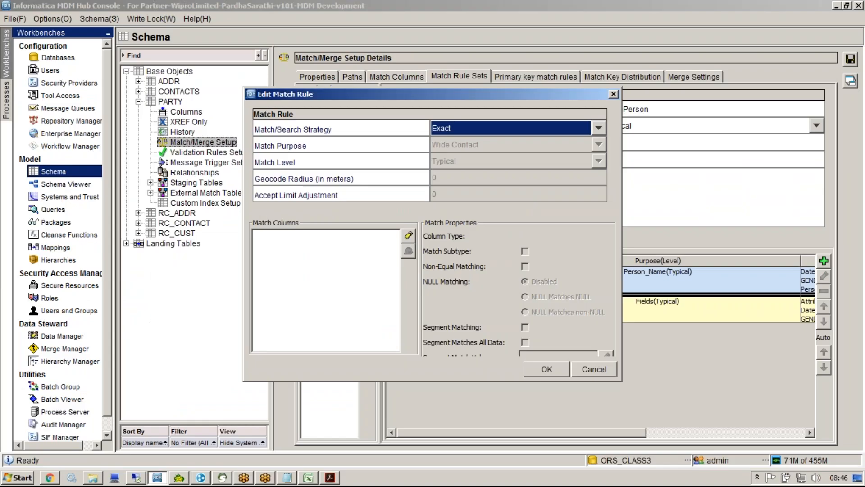
pyautogui.click(408, 235)
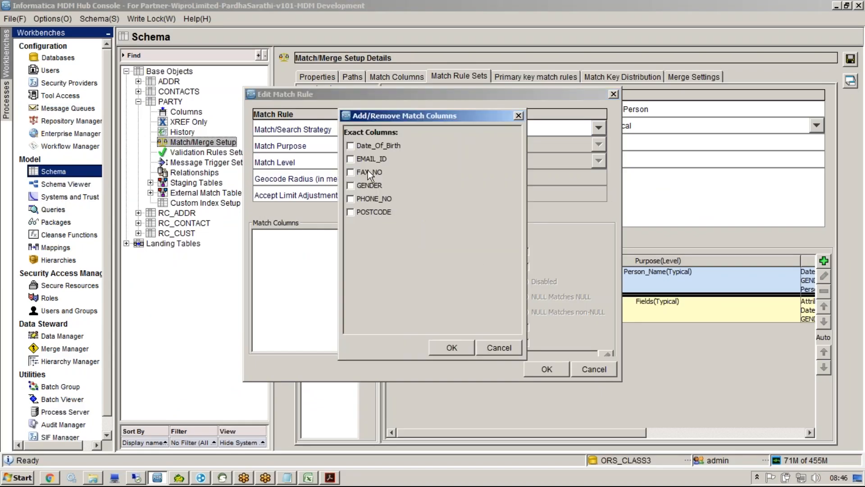
pyautogui.click(350, 160)
pyautogui.click(452, 347)
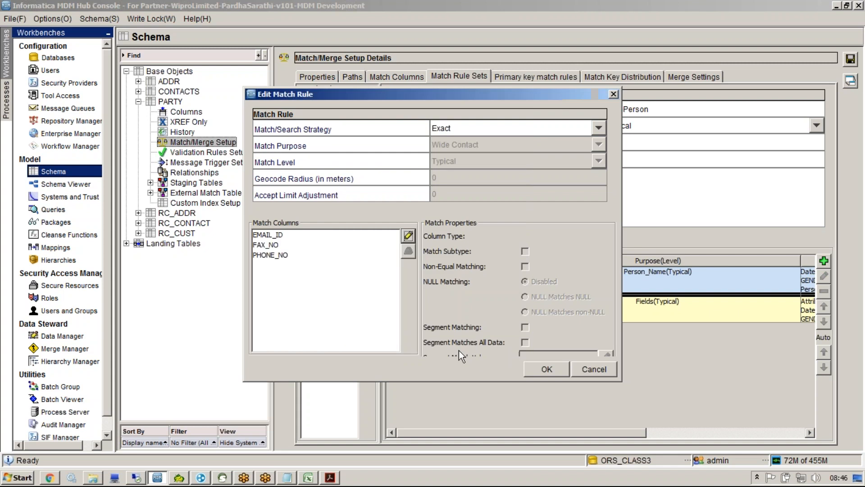
pyautogui.click(533, 369)
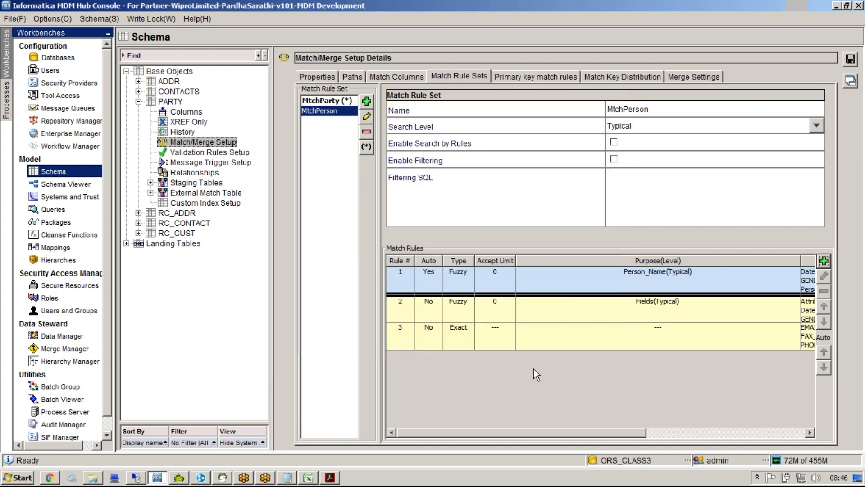
pyautogui.click(824, 261)
# Step: Add rule 4 as an Exact rule on POSTCODE, GENDER and PHONE_NO, per the spreadsheet definition
pyautogui.hotkey('alt', 'Tab')
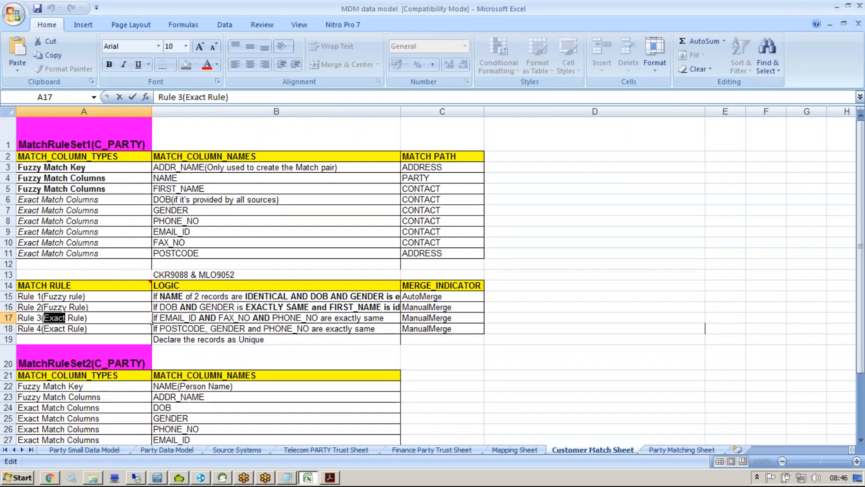
pyautogui.hotkey('alt', 'Tab')
pyautogui.click(447, 134)
pyautogui.click(442, 153)
pyautogui.click(408, 235)
pyautogui.click(353, 210)
pyautogui.click(349, 184)
pyautogui.click(350, 198)
pyautogui.click(460, 345)
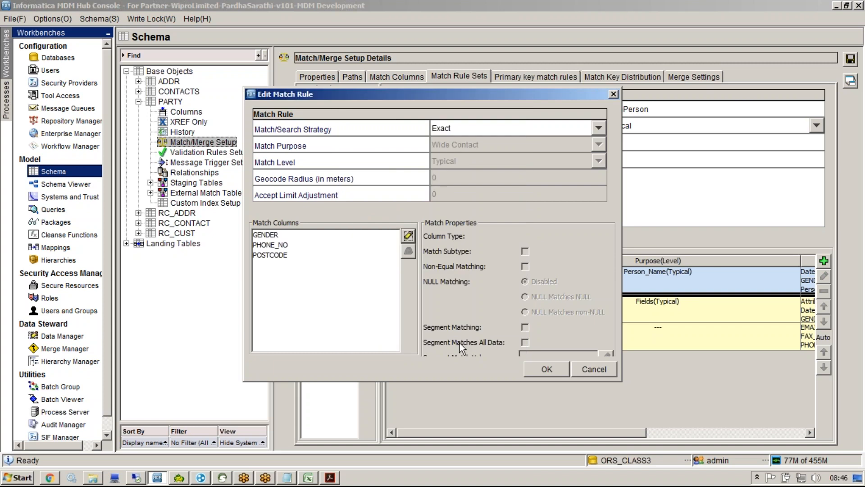
pyautogui.click(531, 366)
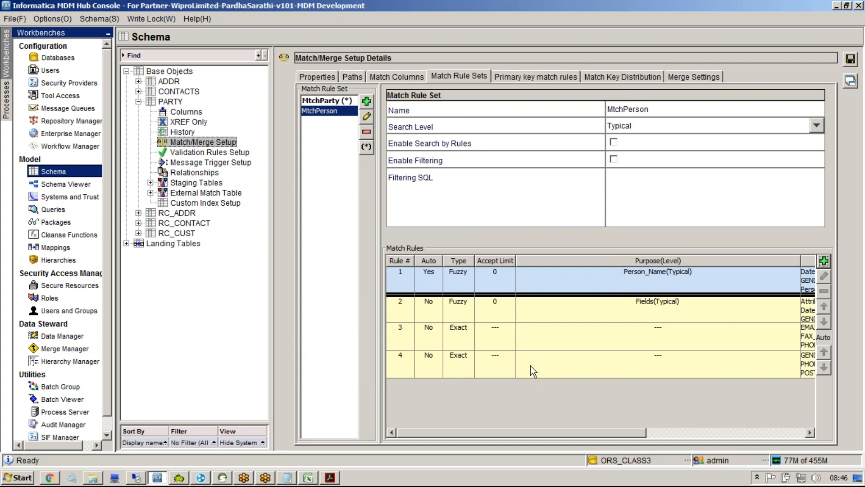
# Step: Verify Rule 1 AutoMerge and three ManualMerge indicators, then save MtchPerson despite empty MtchParty
pyautogui.hotkey('alt', 'Tab')
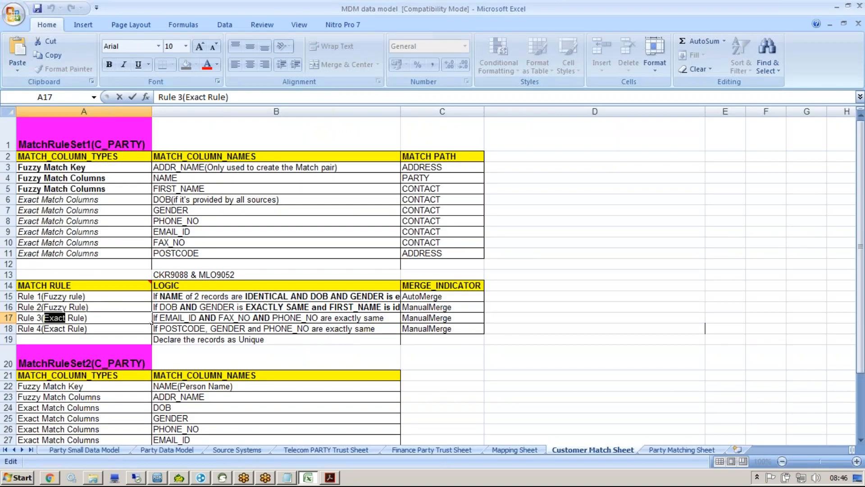
pyautogui.click(435, 296)
pyautogui.moveTo(435, 307); pyautogui.dragTo(431, 367)
pyautogui.hotkey('alt', 'Tab')
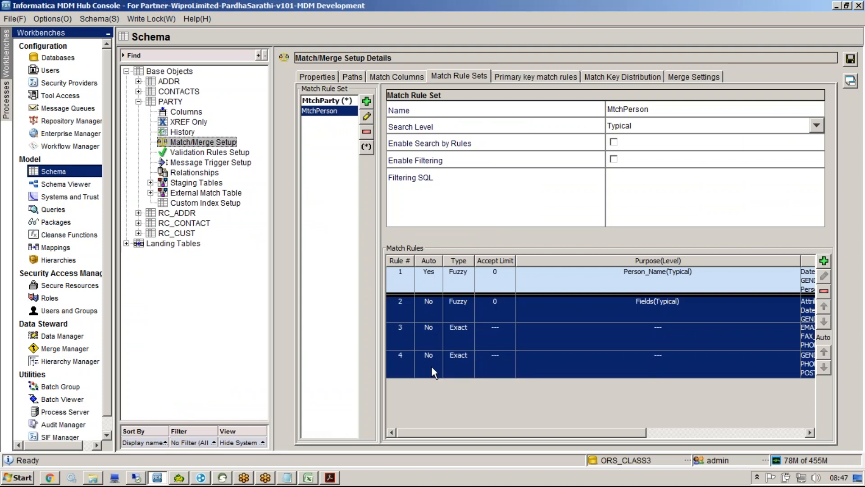
pyautogui.click(850, 59)
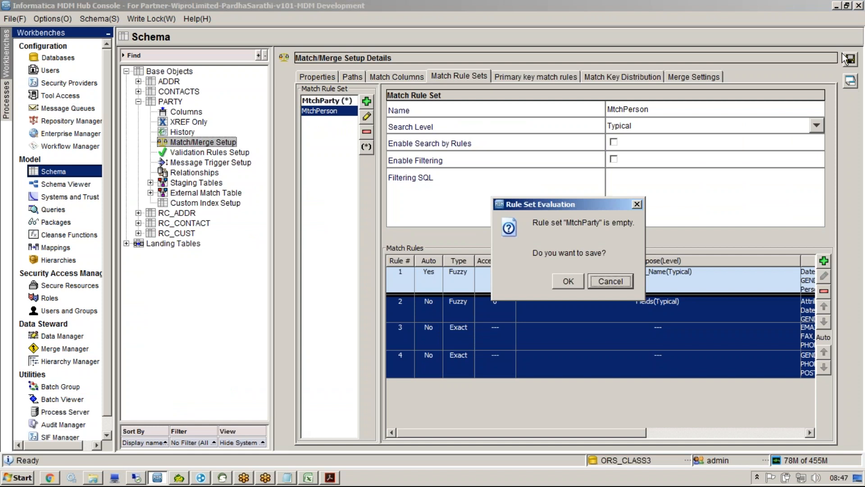
pyautogui.click(566, 281)
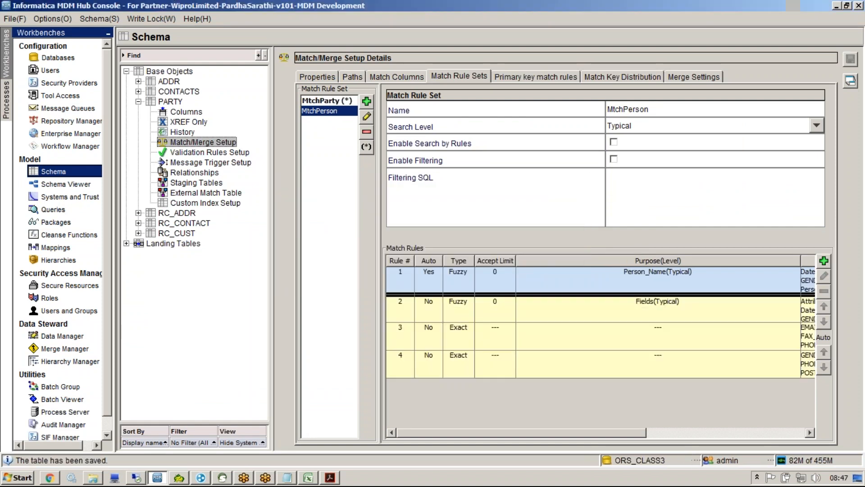
# Step: Open the fuzzy Person_Name rule 1 for editing and view its available match levels
pyautogui.click(808, 279)
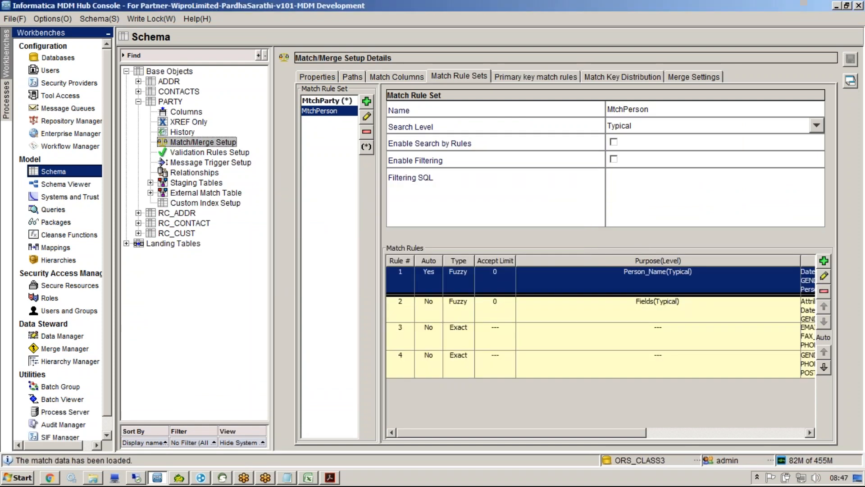
pyautogui.click(824, 275)
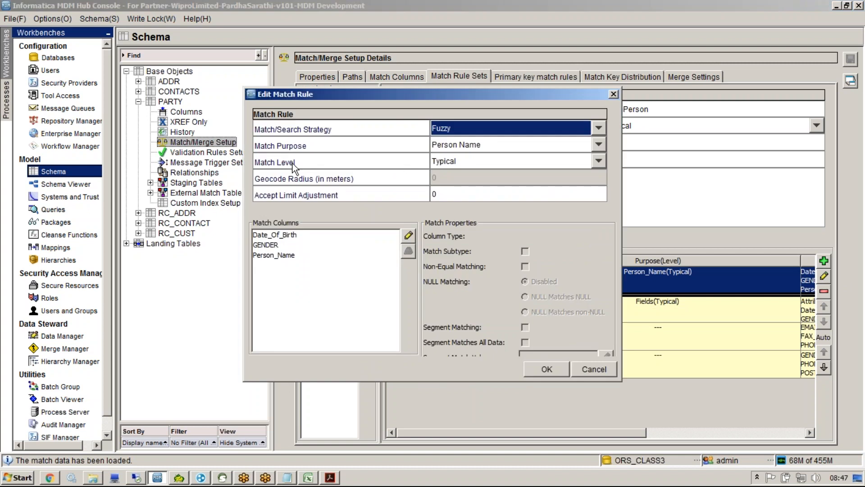
pyautogui.click(428, 161)
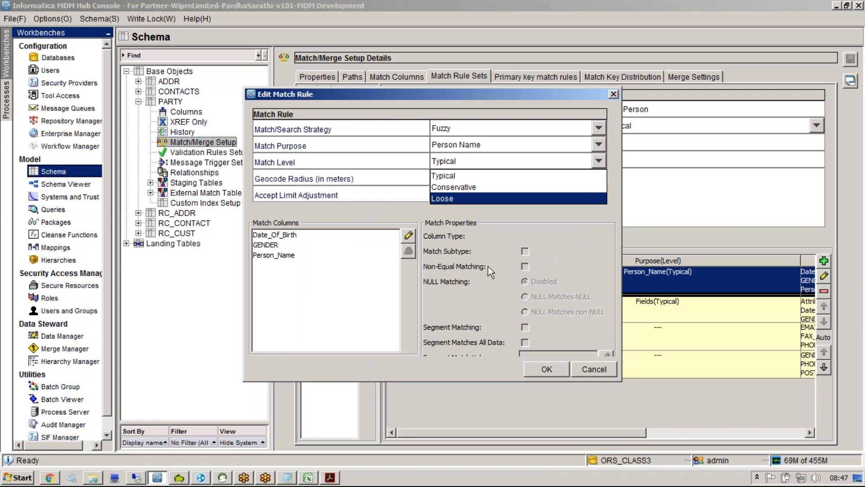
pyautogui.click(287, 478)
# Step: Highlight the two long 16-digit number lines in the Notepad notes
pyautogui.moveTo(285, 456); pyautogui.dragTo(6, 377)
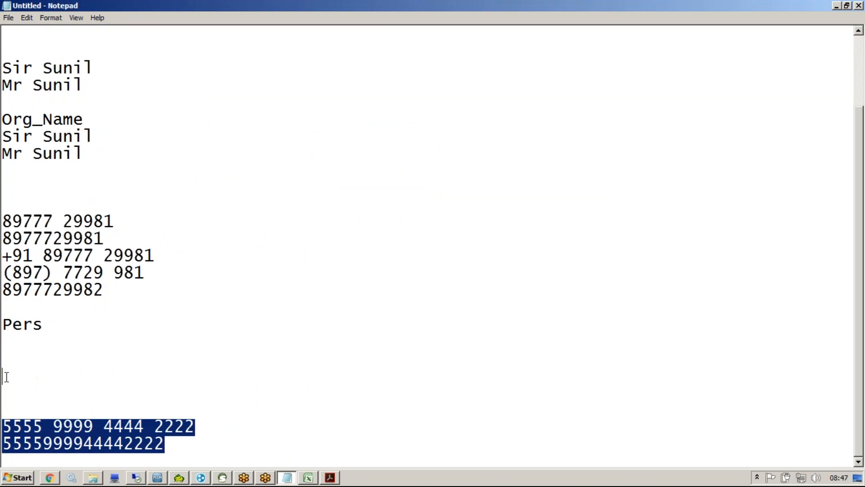
pyautogui.click(141, 410)
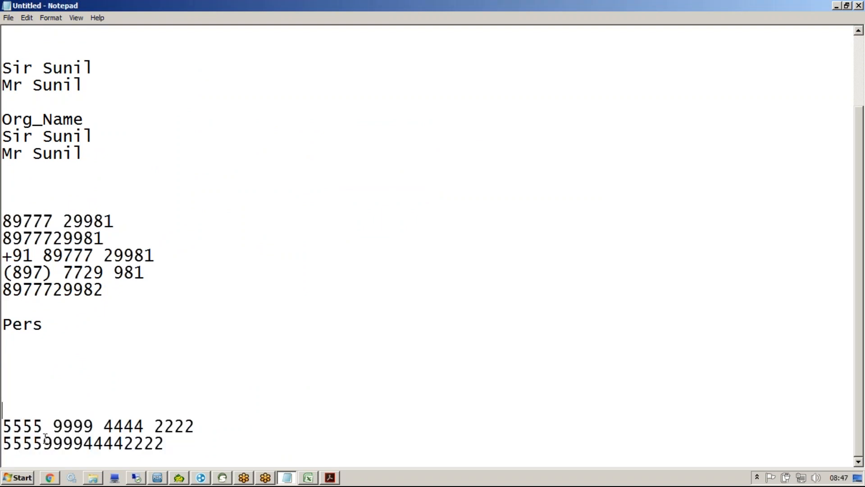
pyautogui.moveTo(168, 445); pyautogui.dragTo(2, 428)
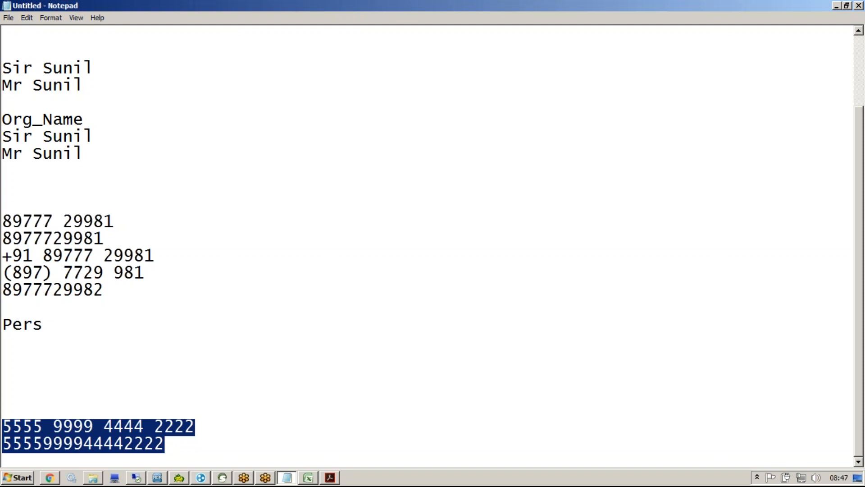
# Step: Add a '.95 or 95% match' line below the numbers and return to the match rule editor
pyautogui.click(194, 451)
pyautogui.press('Return')
pyautogui.press('Return')
pyautogui.press('Return')
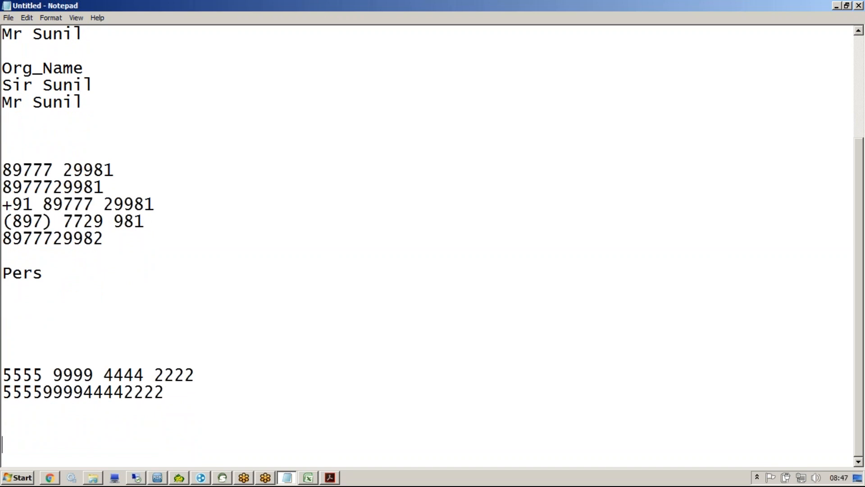
pyautogui.write('95')
pyautogui.press('Home')
pyautogui.write('.')
pyautogui.press('End')
pyautogui.write('or 95%')
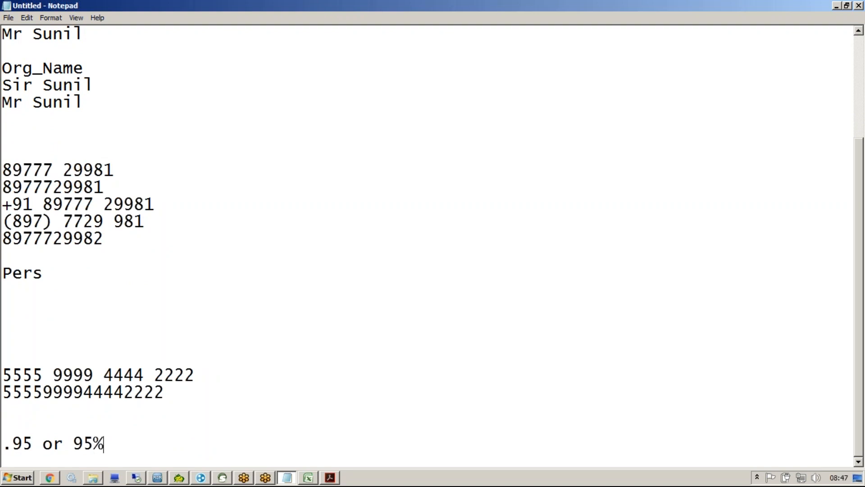
pyautogui.write(' match')
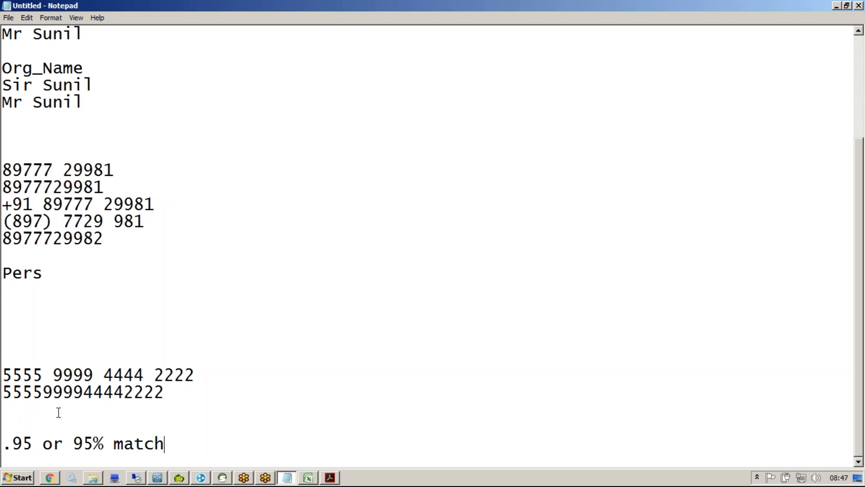
pyautogui.moveTo(165, 392); pyautogui.dragTo(6, 374)
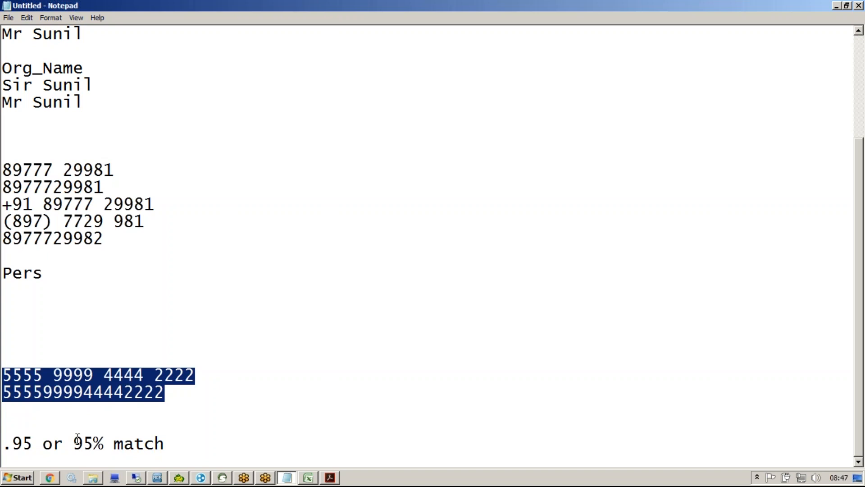
pyautogui.click(183, 446)
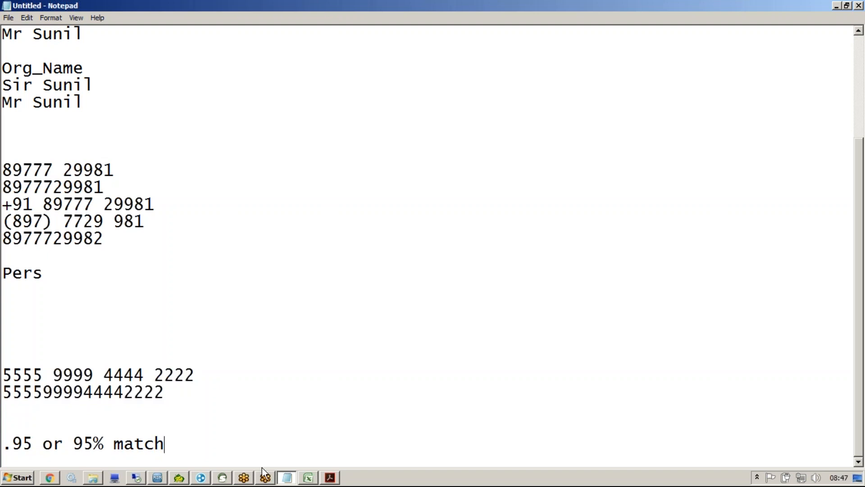
pyautogui.click(157, 478)
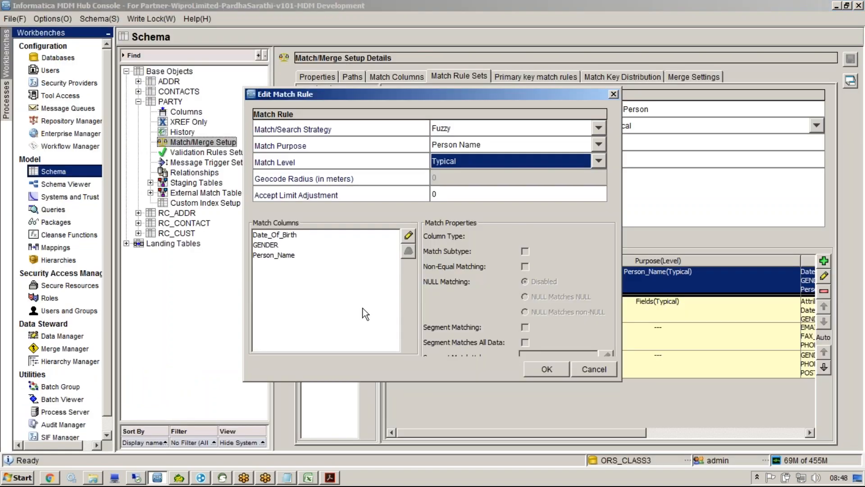
# Step: Keep the Person_Name rule at Typical and show the Typical, Conservative and Loose levels again
pyautogui.click(471, 162)
pyautogui.click(455, 175)
pyautogui.click(442, 167)
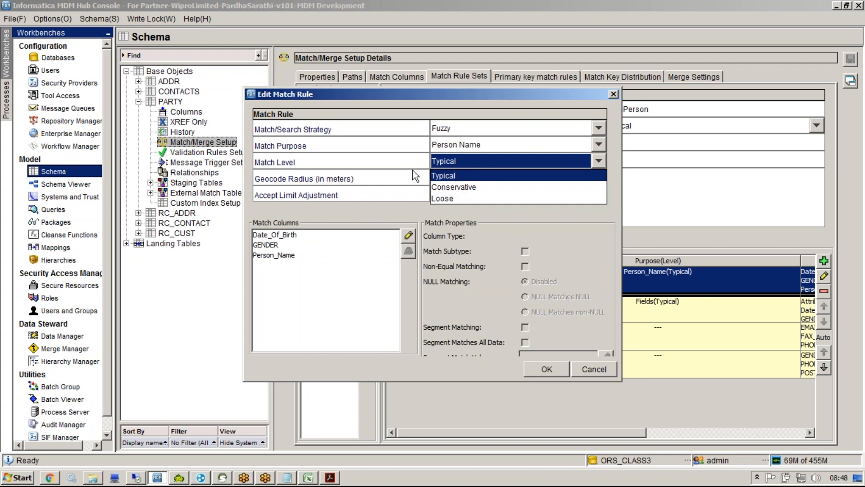
# Step: Try the Typical and Loose match levels on the person-name rule, settling on Conservative
pyautogui.click(437, 175)
pyautogui.click(434, 159)
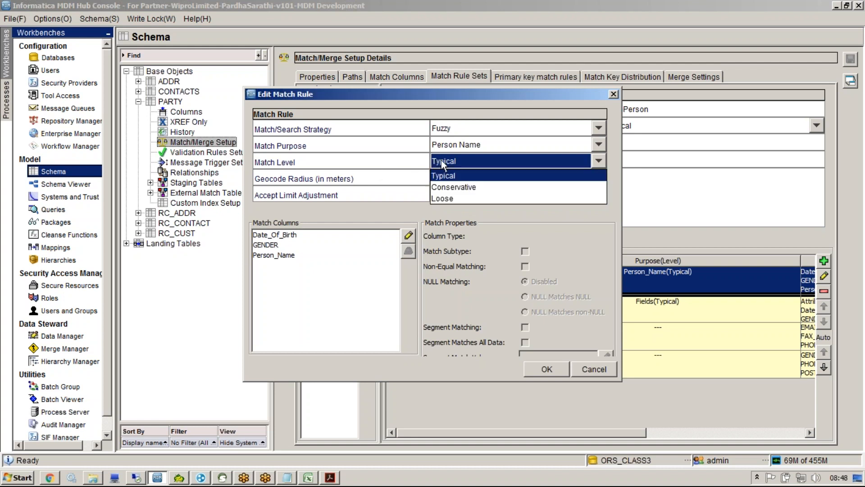
pyautogui.click(460, 204)
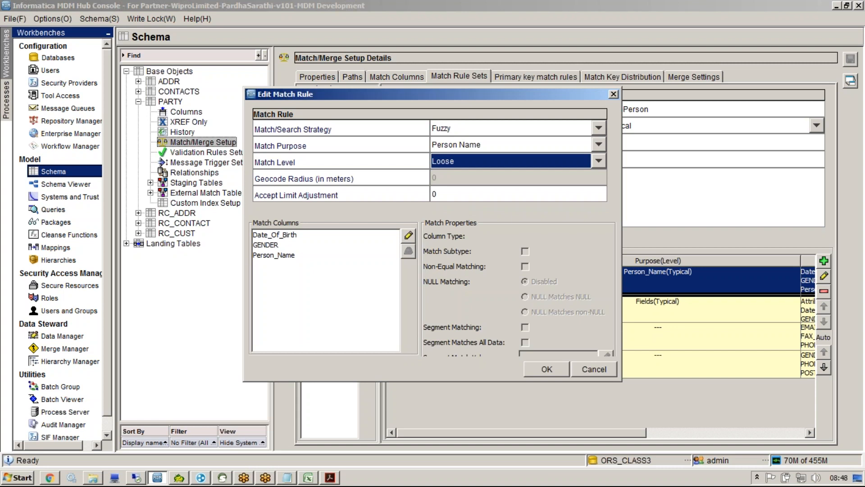
pyautogui.click(463, 157)
pyautogui.click(463, 190)
pyautogui.click(450, 160)
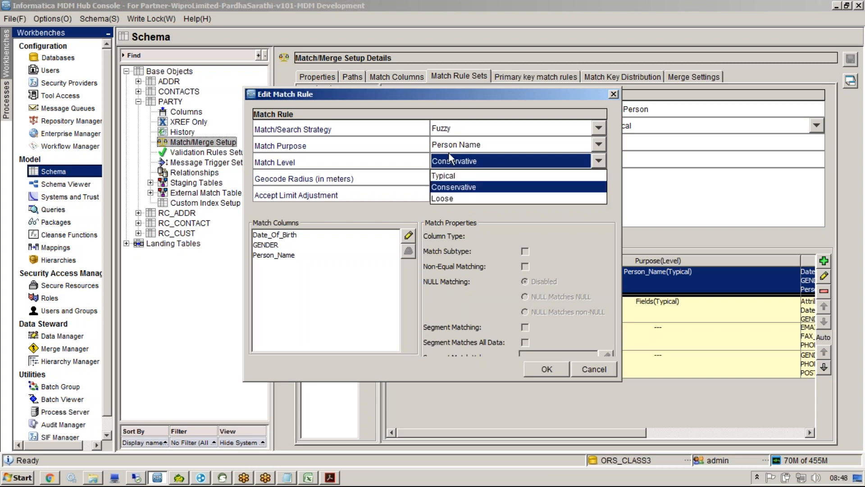
pyautogui.click(287, 477)
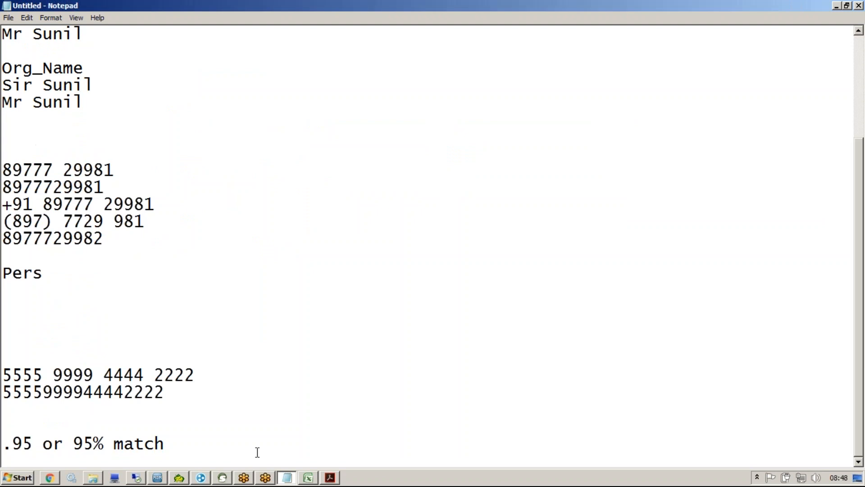
# Step: Add note lines mapping 70 to Loose, 80 to Typical and 90 to Conservative
pyautogui.press('Return')
pyautogui.press('Return')
pyautogui.press('Return')
pyautogui.press('Return')
pyautogui.write('70 ty')
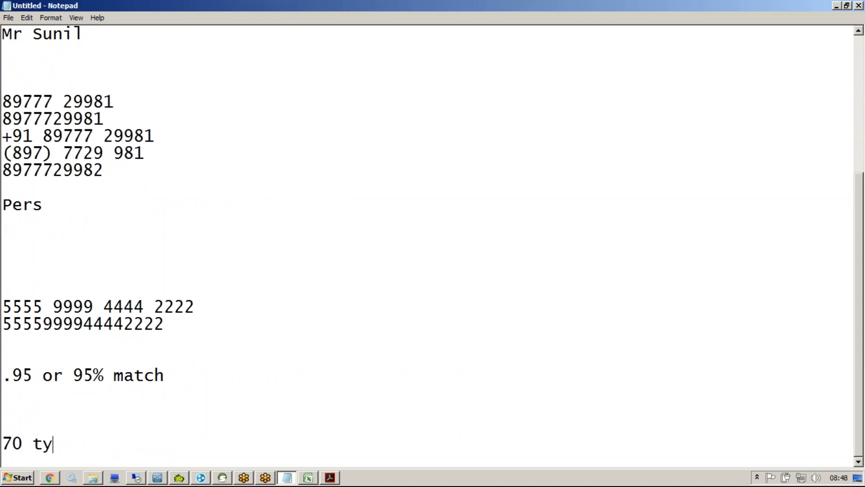
pyautogui.press('Return')
pyautogui.write('80')
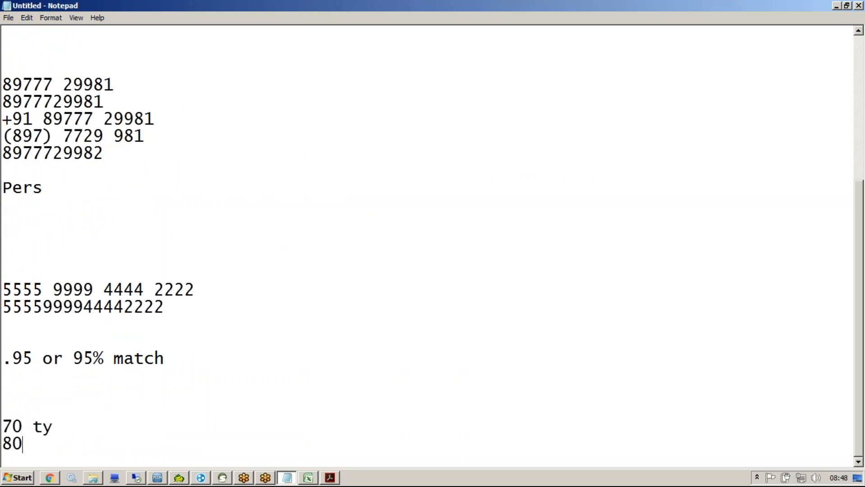
pyautogui.moveTo(35, 427); pyautogui.dragTo(62, 430)
pyautogui.write('Loose')
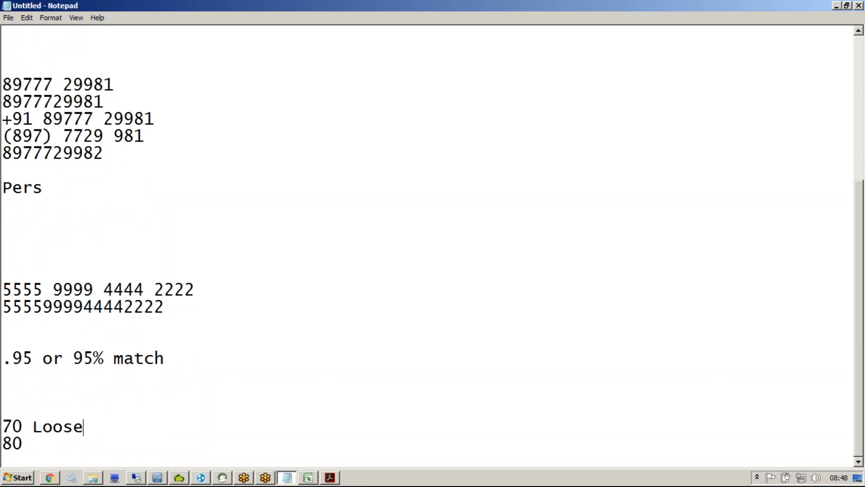
pyautogui.press('Down')
pyautogui.write('Typical')
pyautogui.press('Return')
pyautogui.write('90 C')
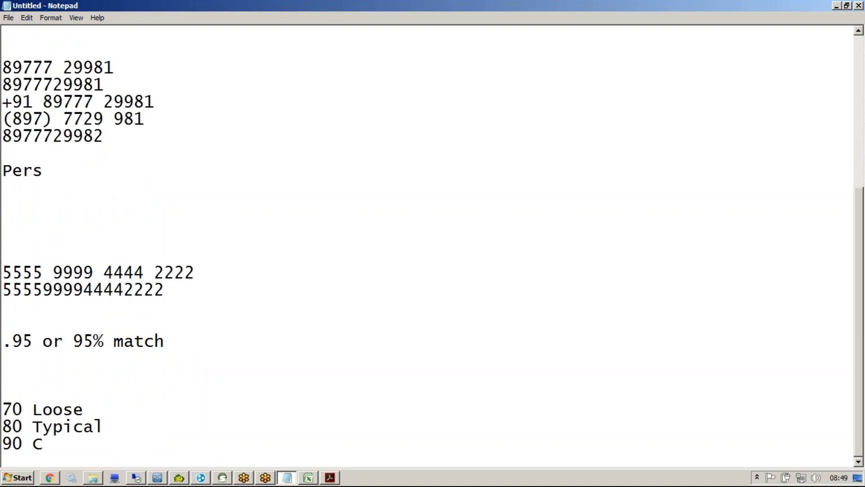
pyautogui.write('onserva')
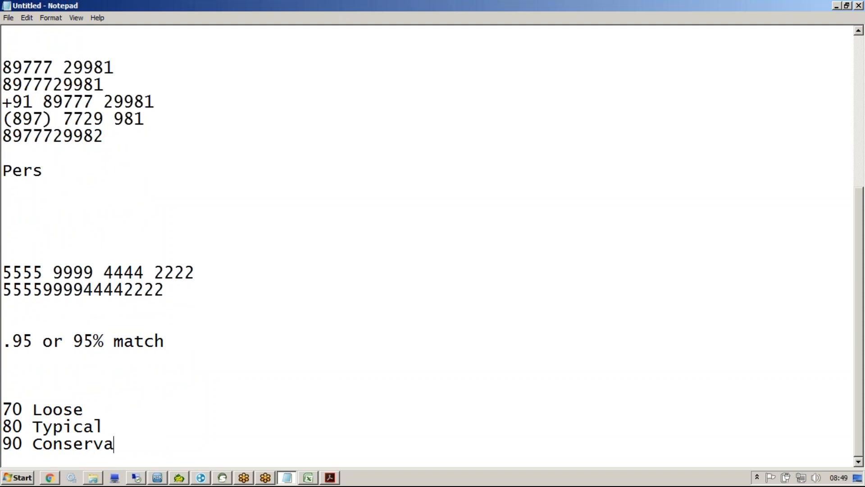
pyautogui.write('tive')
pyautogui.hotkey('alt', 'Tab')
# Step: Set the person-name rule to Typical, try adjustments 5 and -5, settle on 0, and save
pyautogui.click(478, 148)
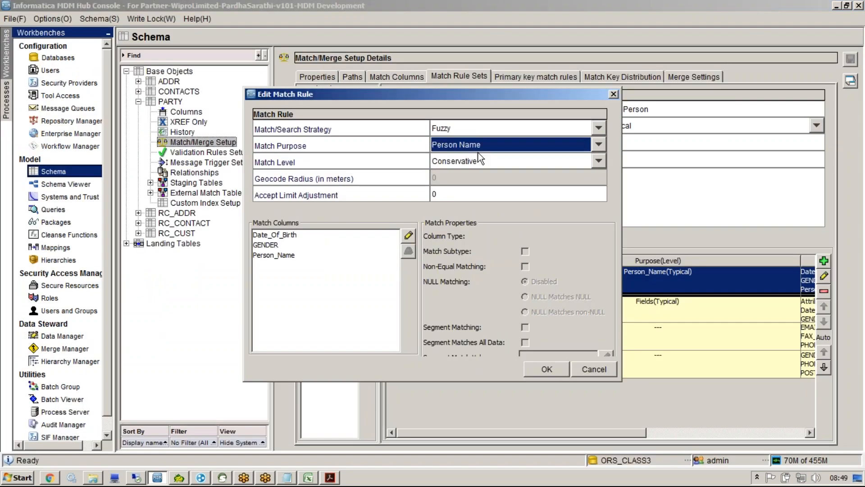
pyautogui.click(465, 160)
pyautogui.click(458, 175)
pyautogui.click(447, 193)
pyautogui.write('5')
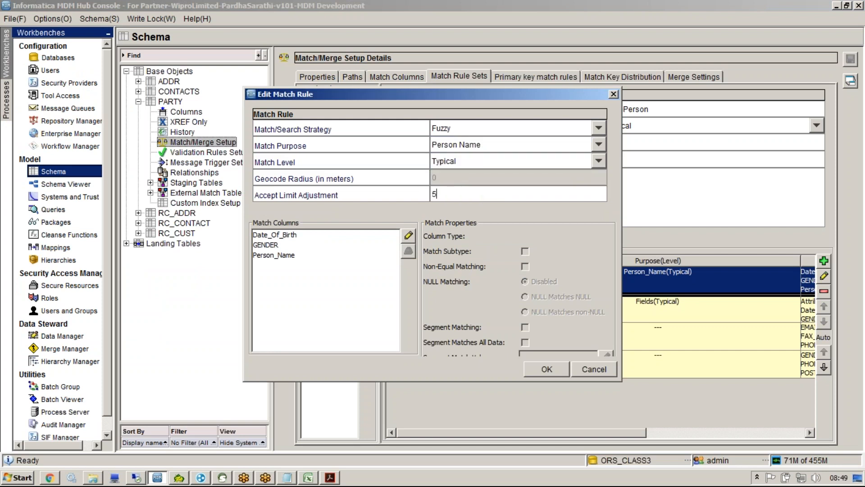
pyautogui.hotkey('ctrl', 'a')
pyautogui.click(433, 199)
pyautogui.moveTo(446, 193); pyautogui.dragTo(399, 193)
pyautogui.write('0')
pyautogui.click(543, 368)
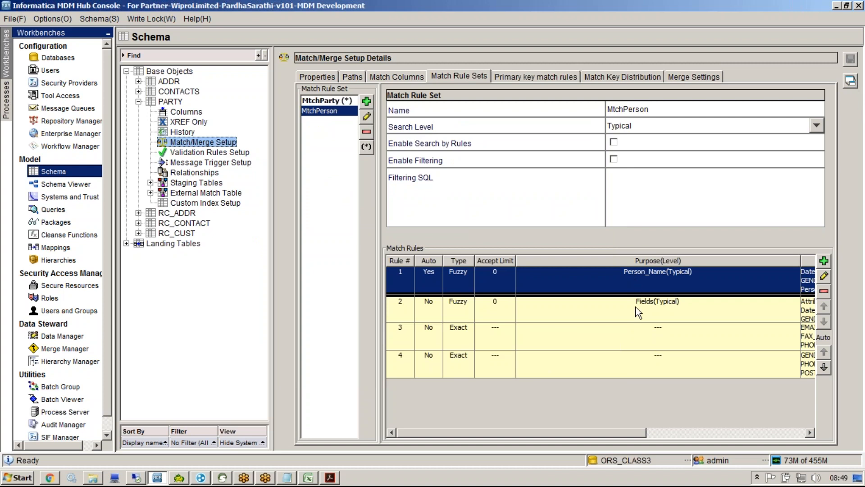
# Step: Reopen rule 1, compare Date_Of_Birth and GENDER properties, and tick Match Subtype for GENDER
pyautogui.click(824, 275)
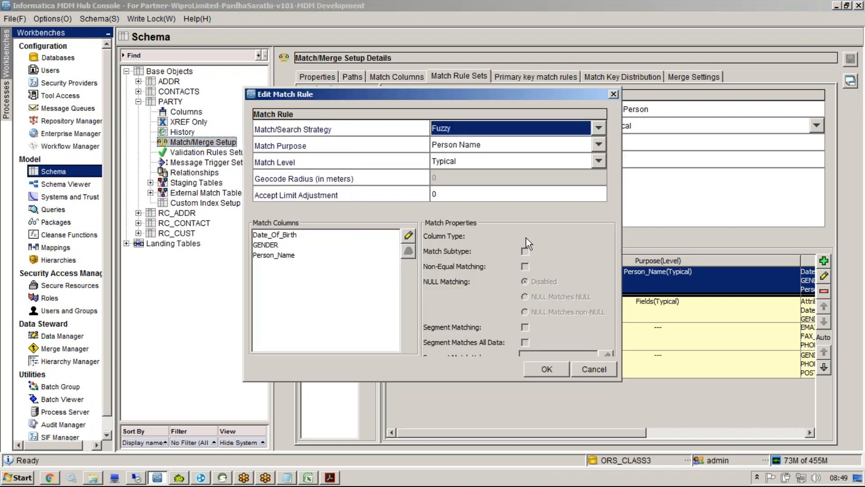
pyautogui.click(333, 236)
pyautogui.click(322, 246)
pyautogui.click(332, 235)
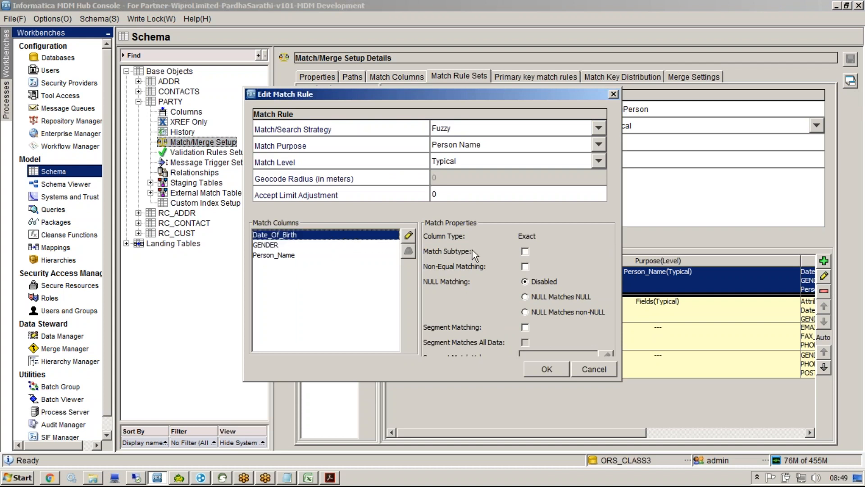
pyautogui.click(337, 246)
pyautogui.click(525, 251)
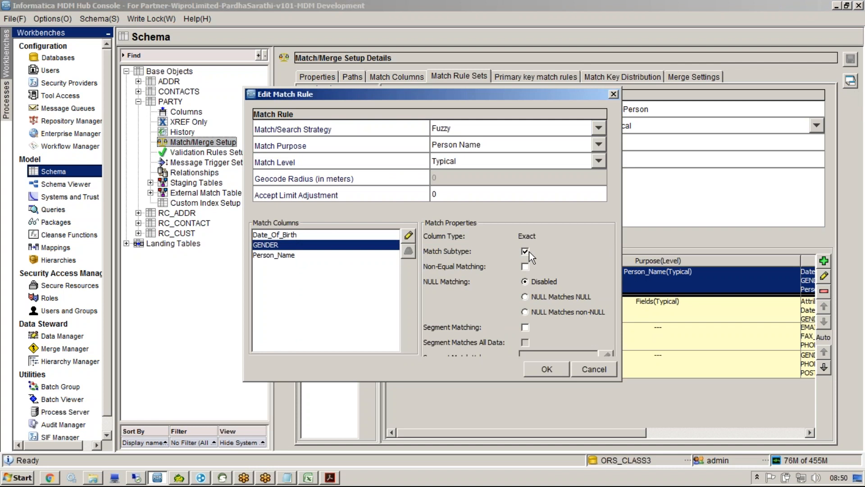
pyautogui.click(287, 478)
# Step: Type two example lines with the same first name, one ending in M and one in F
pyautogui.press('Return')
pyautogui.press('Return')
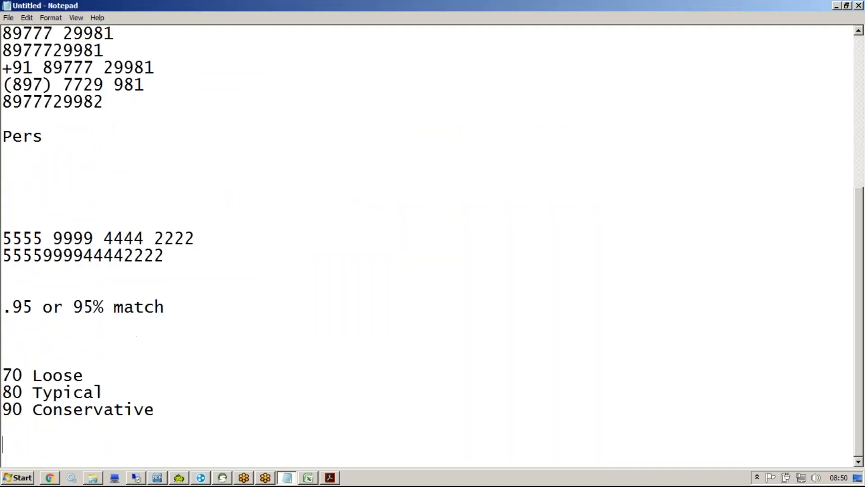
pyautogui.press('Return')
pyautogui.press('Return')
pyautogui.press('Return')
pyautogui.press('Return')
pyautogui.write('Amit')
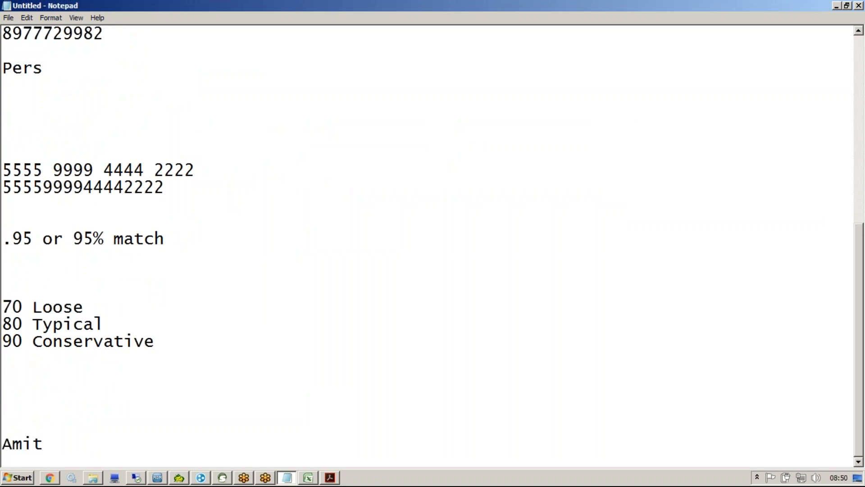
pyautogui.press('Return')
pyautogui.write('Amit')
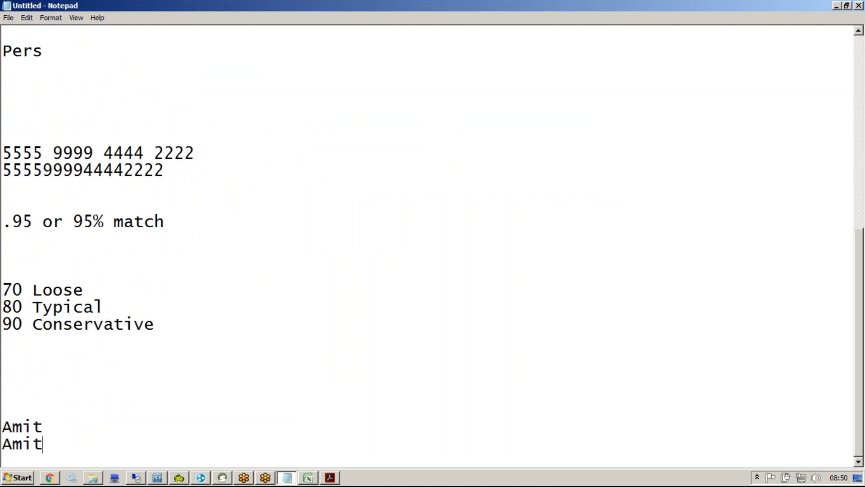
pyautogui.click(249, 420)
pyautogui.press('BackSpace')
pyautogui.write('M')
pyautogui.press('Down')
pyautogui.write('F')
# Step: Highlight the M and F gender letters on the two example lines
pyautogui.click(157, 477)
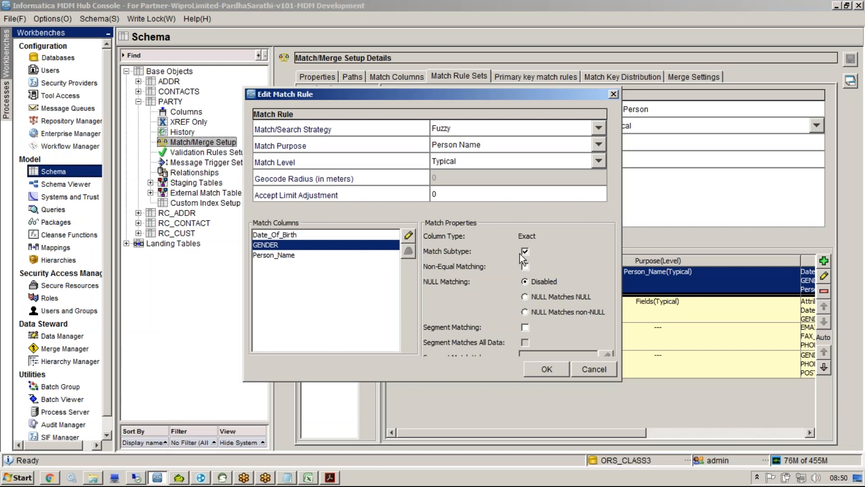
pyautogui.hotkey('alt', 'Tab')
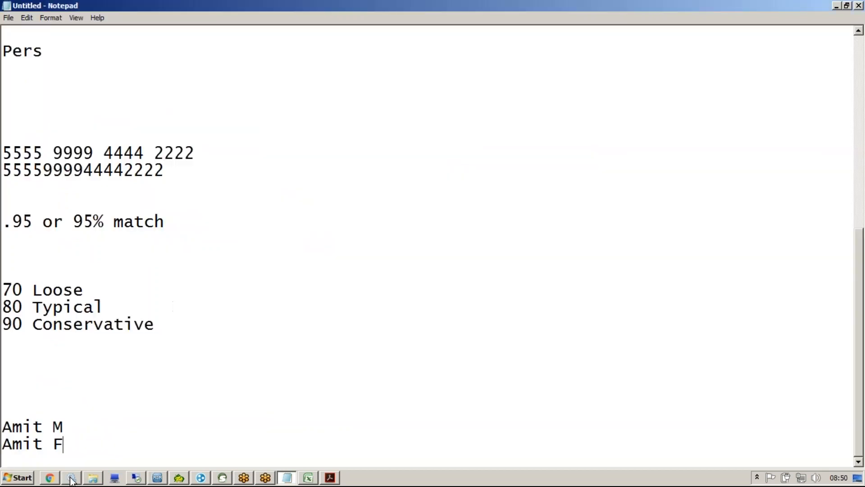
pyautogui.moveTo(7, 429)
pyautogui.mouseDown()
pyautogui.moveTo(67, 427)
pyautogui.moveTo(7, 445)
pyautogui.mouseUp()
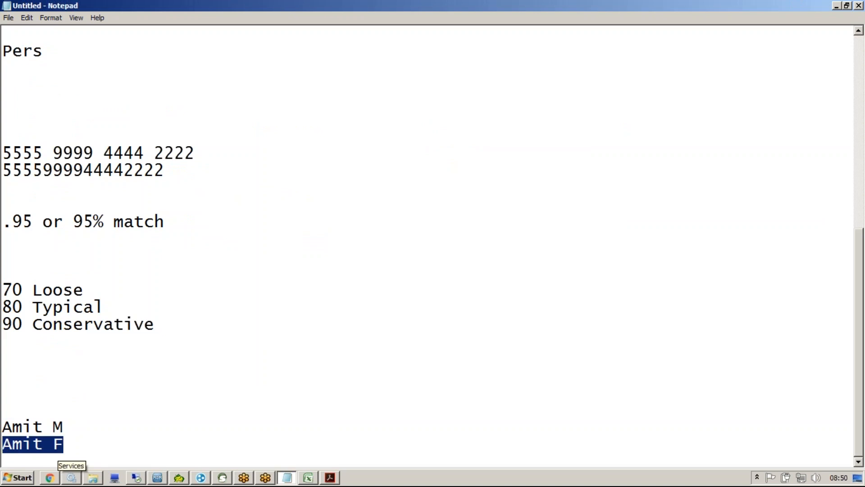
pyautogui.moveTo(52, 442); pyautogui.dragTo(64, 426)
pyautogui.click(52, 426)
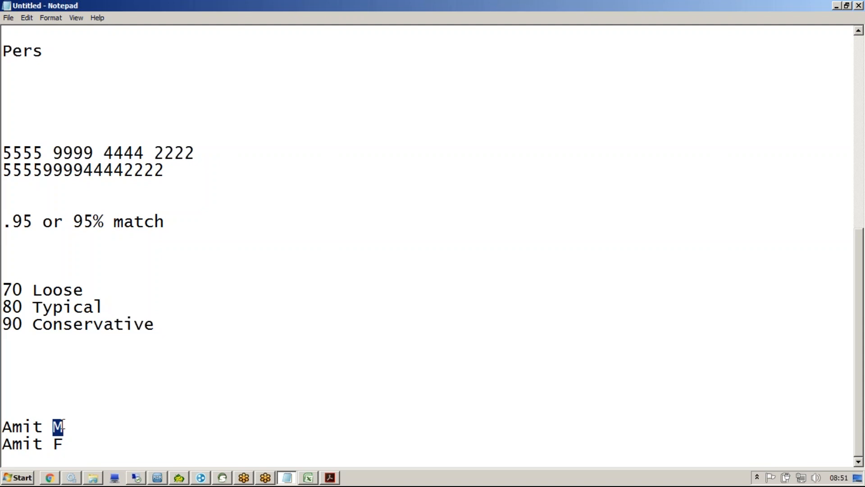
pyautogui.hotkey('alt', 'Tab')
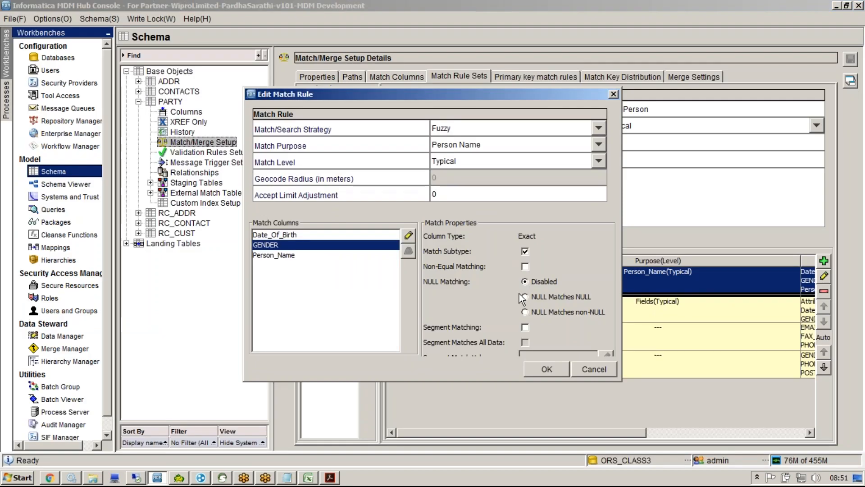
# Step: Turn on Non-Equal Matching for the GENDER match column
pyautogui.click(525, 266)
pyautogui.click(287, 477)
# Step: Add a null-related 'dob' note line above the gender examples
pyautogui.click(248, 398)
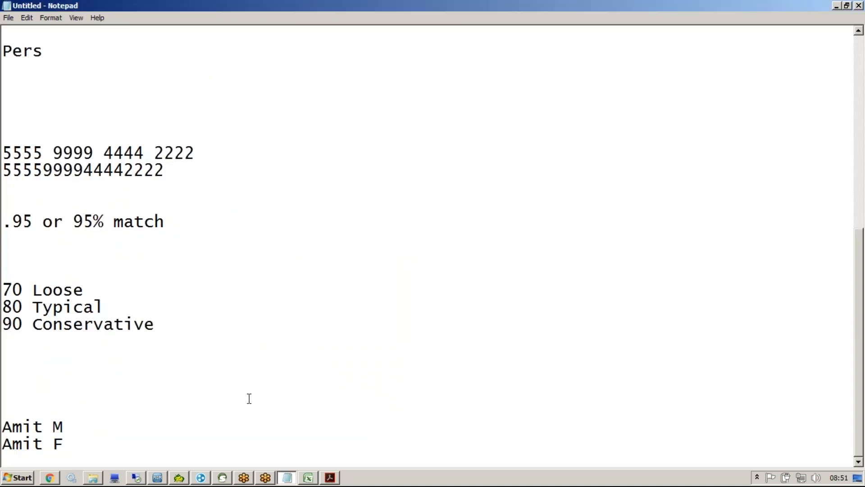
pyautogui.write('null nerver')
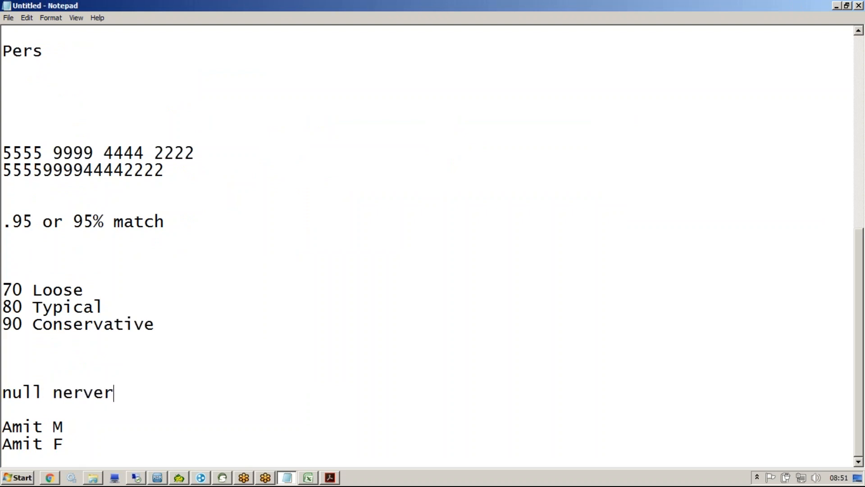
pyautogui.press('BackSpace')
pyautogui.press('BackSpace')
pyautogui.press('BackSpace')
pyautogui.press('BackSpace')
pyautogui.press('BackSpace')
pyautogui.press('BackSpace')
pyautogui.press('BackSpace')
pyautogui.press('BackSpace')
pyautogui.press('BackSpace')
pyautogui.press('BackSpace')
pyautogui.press('BackSpace')
pyautogui.press('BackSpace')
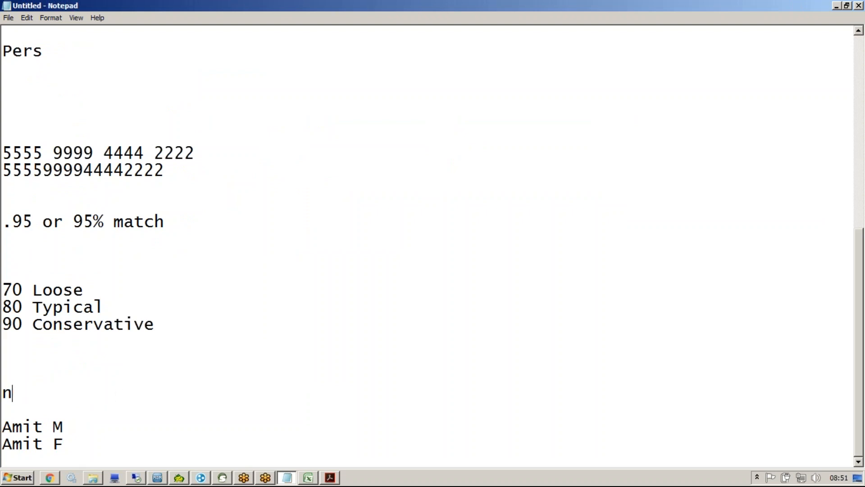
pyautogui.write('dob')
pyautogui.press('Return')
pyautogui.write('dob')
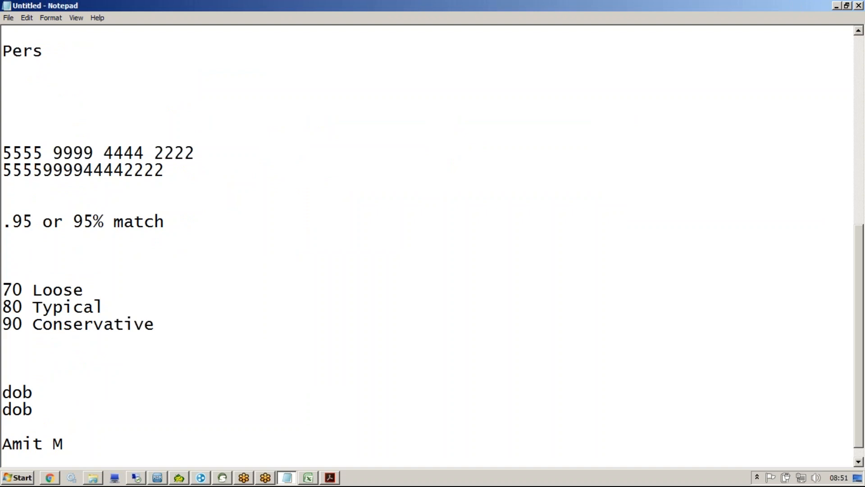
# Step: Set GENDER's NULL matching to NULL Matches NULL and highlight the two dob lines
pyautogui.hotkey('alt', 'Tab')
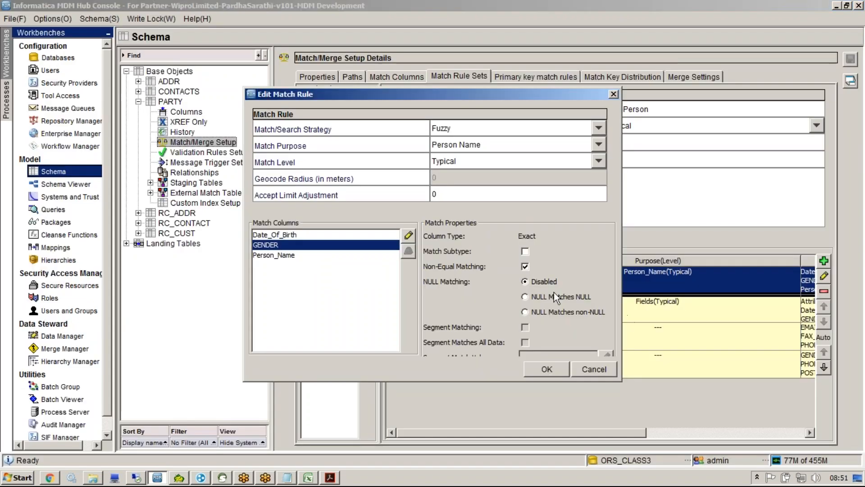
pyautogui.click(533, 299)
pyautogui.hotkey('alt', 'Tab')
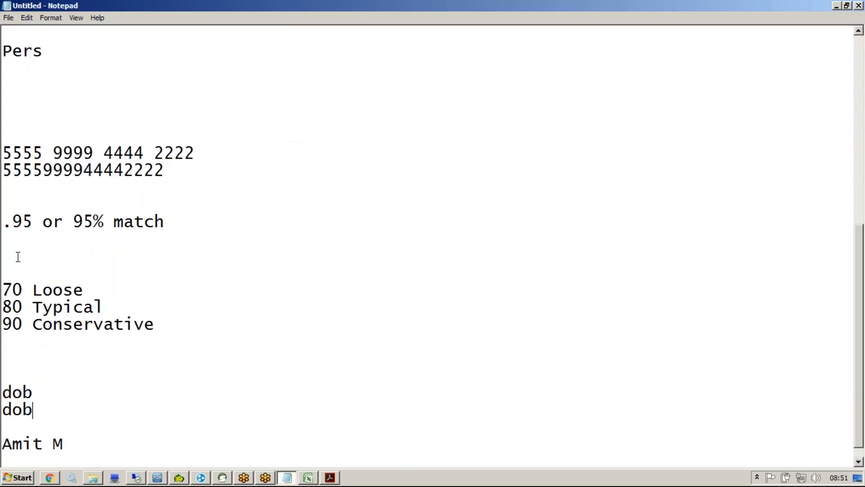
pyautogui.doubleClick(6, 392)
pyautogui.doubleClick(18, 409)
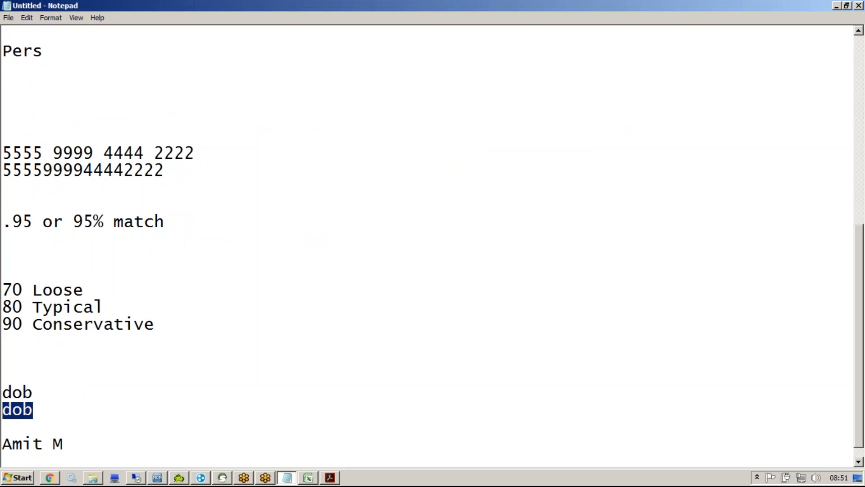
pyautogui.hotkey('alt', 'Tab')
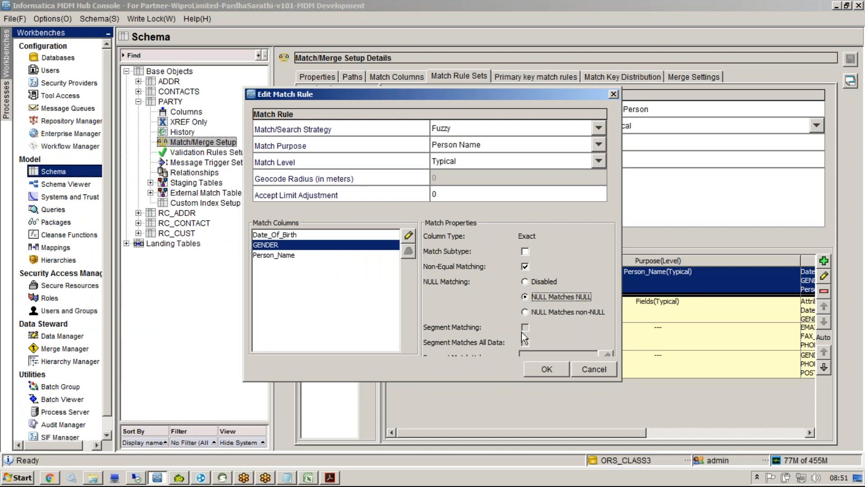
# Step: Give GENDER Match Subtype with Non-Equal Matching off, NULL matching Disabled, Segment Matching off
pyautogui.click(524, 252)
pyautogui.click(525, 265)
pyautogui.click(525, 282)
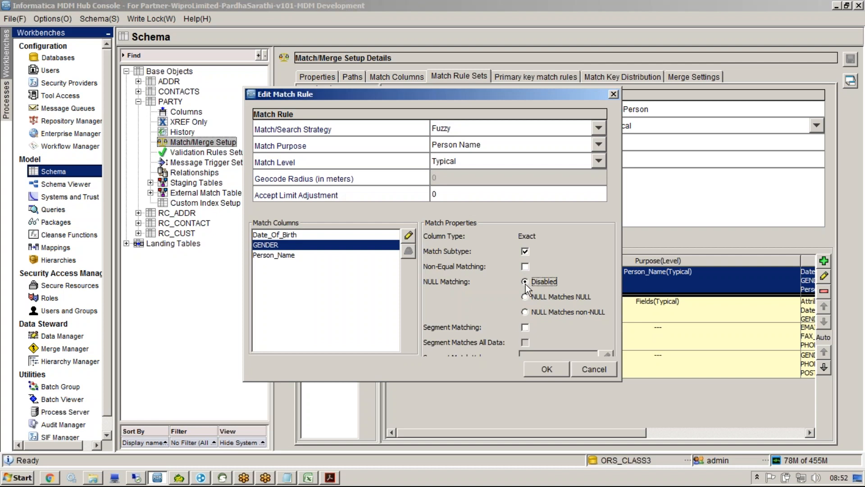
pyautogui.click(525, 328)
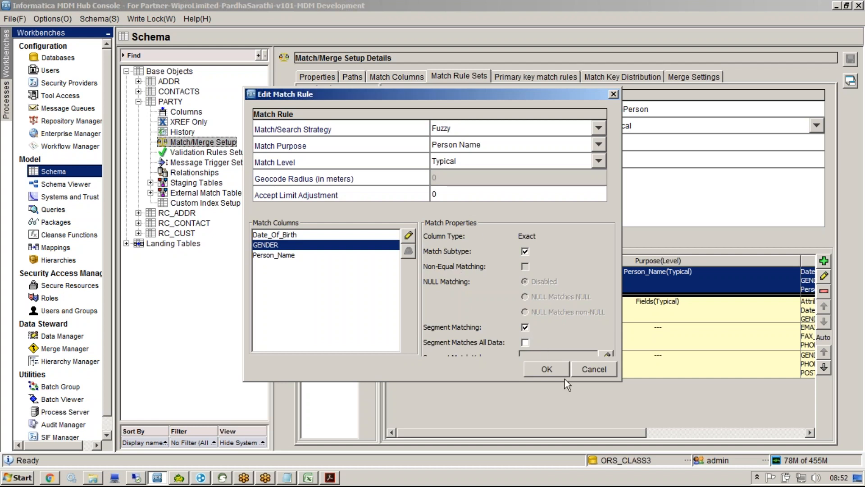
pyautogui.moveTo(620, 380); pyautogui.dragTo(645, 409)
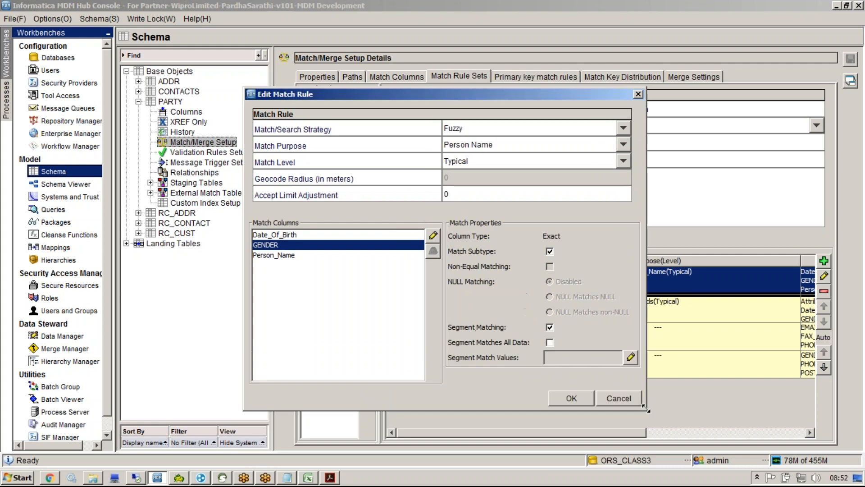
pyautogui.click(550, 327)
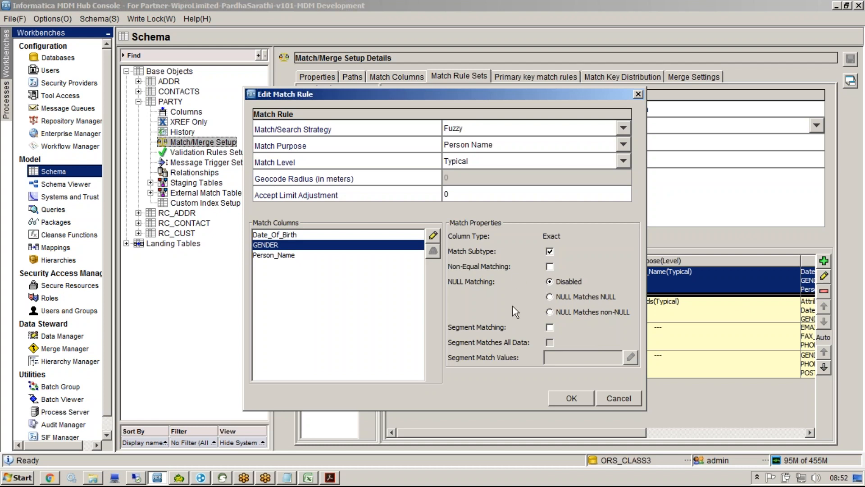
pyautogui.click(284, 256)
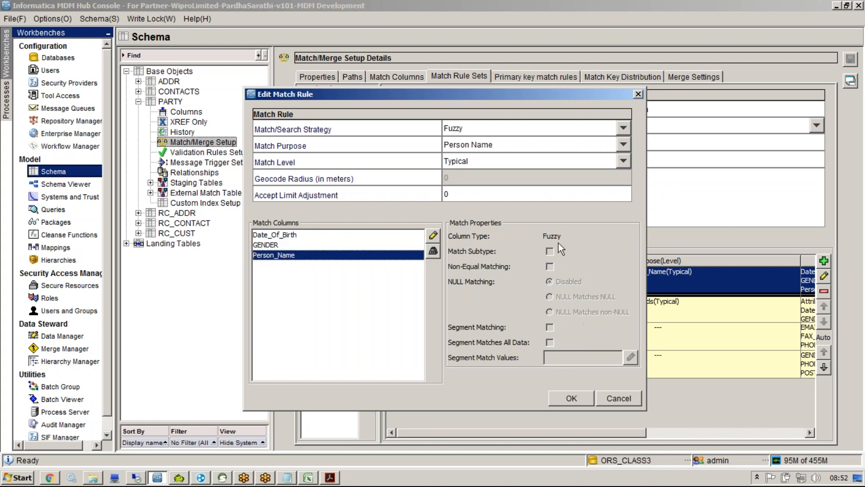
pyautogui.click(267, 234)
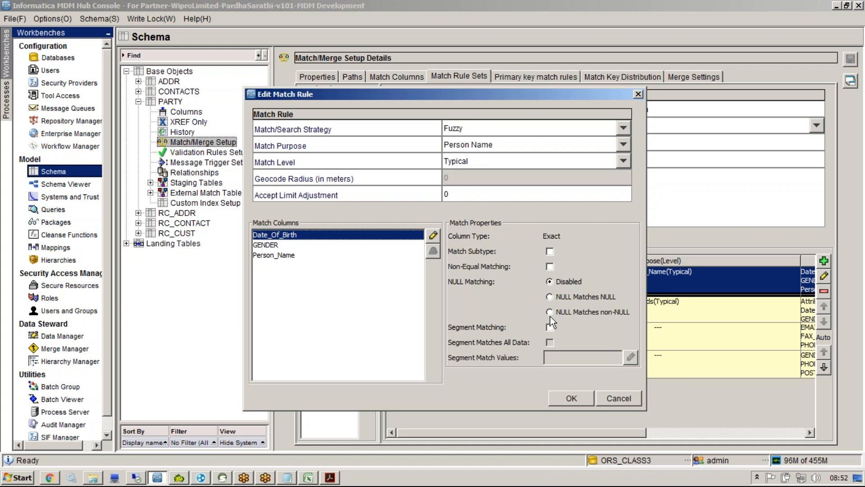
pyautogui.click(347, 244)
# Step: Save the rule set past the empty MtchParty warning and view the primary key match rules
pyautogui.click(575, 398)
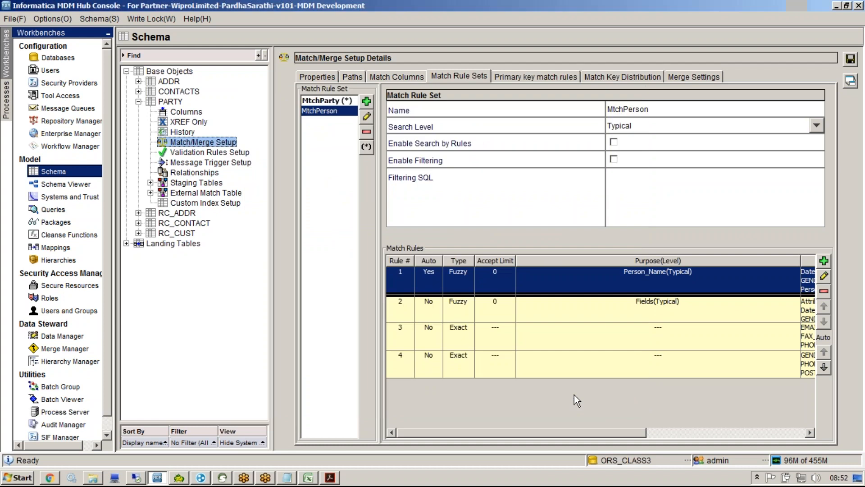
pyautogui.click(851, 59)
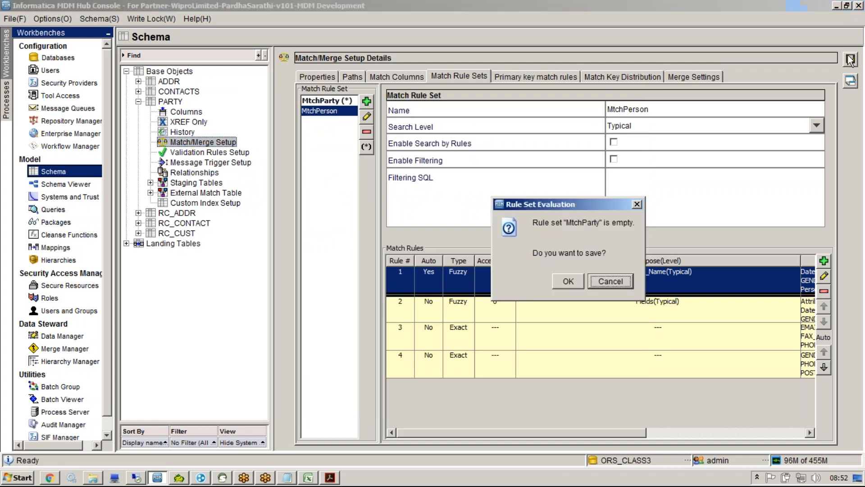
pyautogui.click(574, 277)
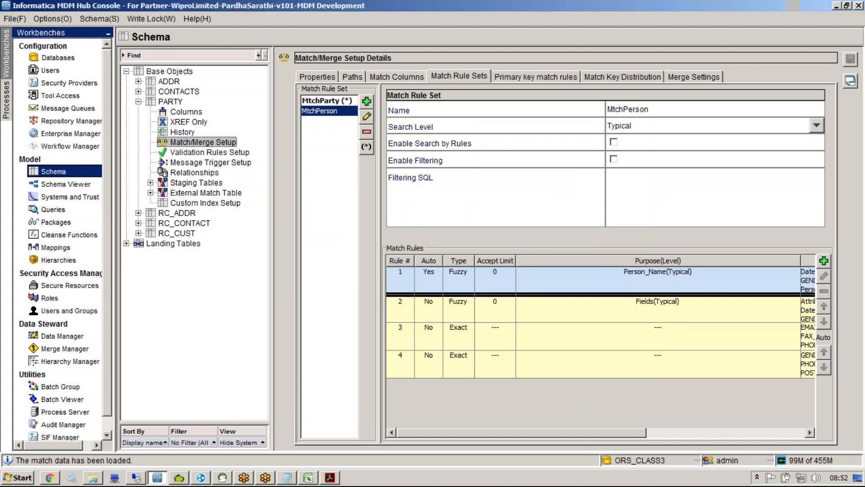
pyautogui.click(521, 80)
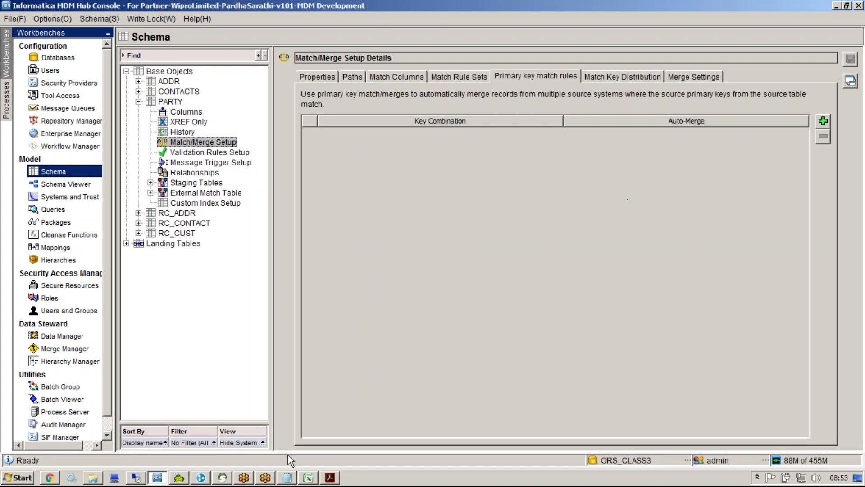
pyautogui.click(287, 477)
pyautogui.click(256, 425)
# Step: Replace the notes with ckr and mlo entries, each record 101, with short and full names
pyautogui.hotkey('ctrl', 'a')
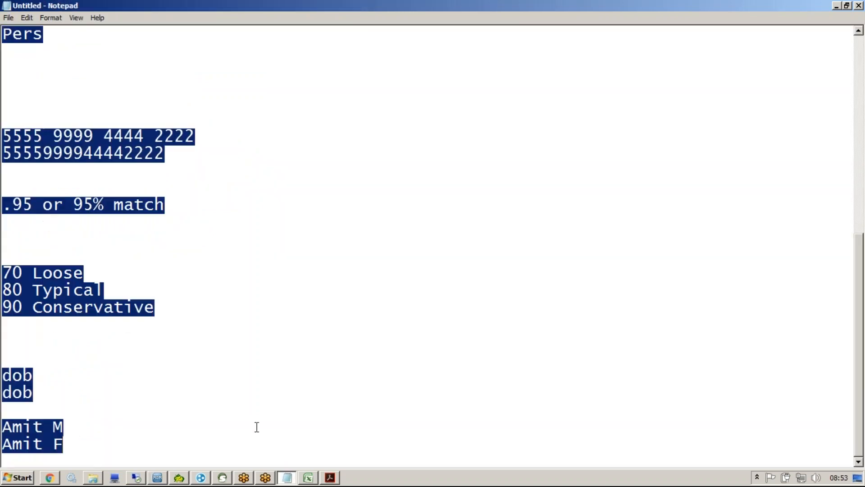
pyautogui.press('Return')
pyautogui.press('Return')
pyautogui.press('Return')
pyautogui.write('ckr')
pyautogui.press('Return')
pyautogui.press('Return')
pyautogui.write('mlo')
pyautogui.press('Up')
pyautogui.press('Up')
pyautogui.press('Down')
pyautogui.write('101 Amit')
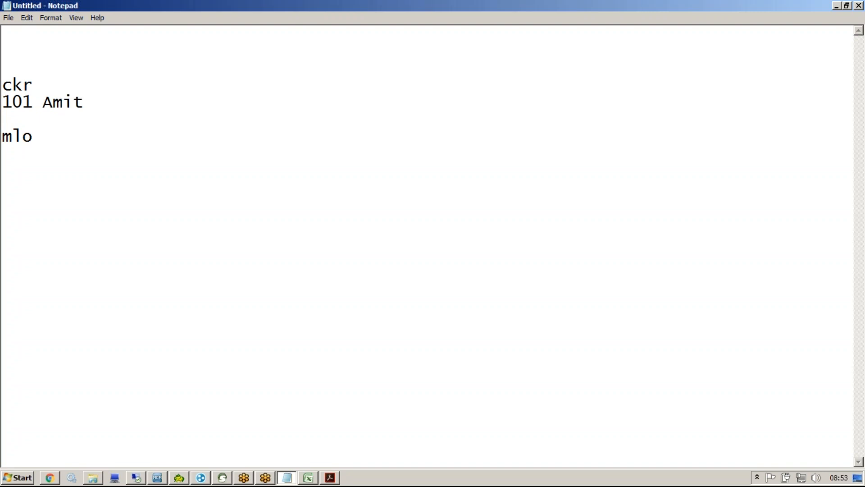
pyautogui.press('End')
pyautogui.press('Return')
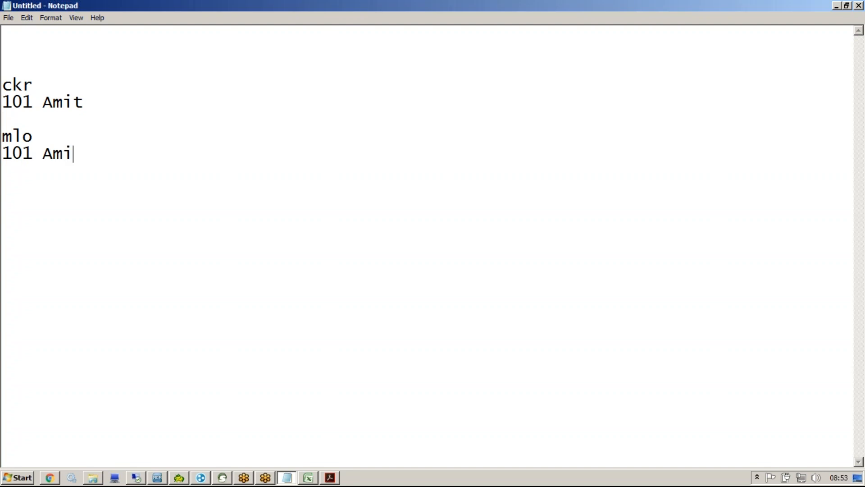
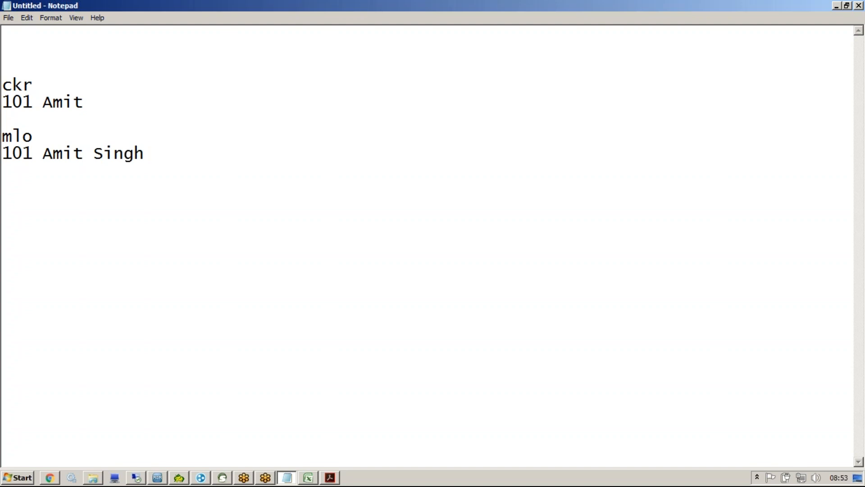
# Step: With the screen pen, underline the ckr source and link its 101 record to the mlo record
pyautogui.click(452, 43)
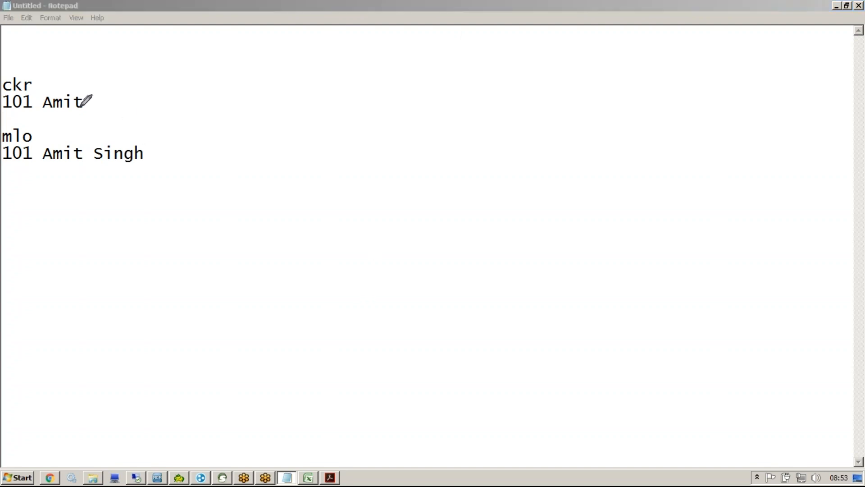
pyautogui.moveTo(35, 96)
pyautogui.mouseDown()
pyautogui.moveTo(10, 91)
pyautogui.moveTo(3, 109)
pyautogui.moveTo(32, 93)
pyautogui.mouseUp()
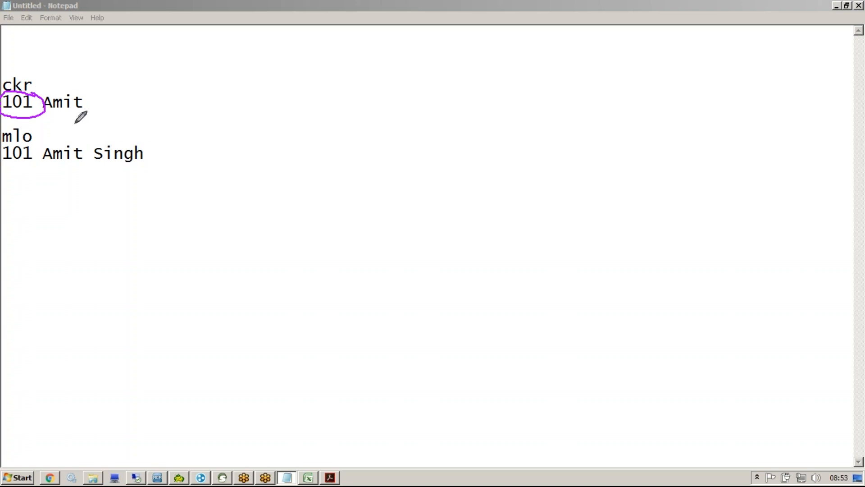
pyautogui.moveTo(42, 109); pyautogui.dragTo(40, 149)
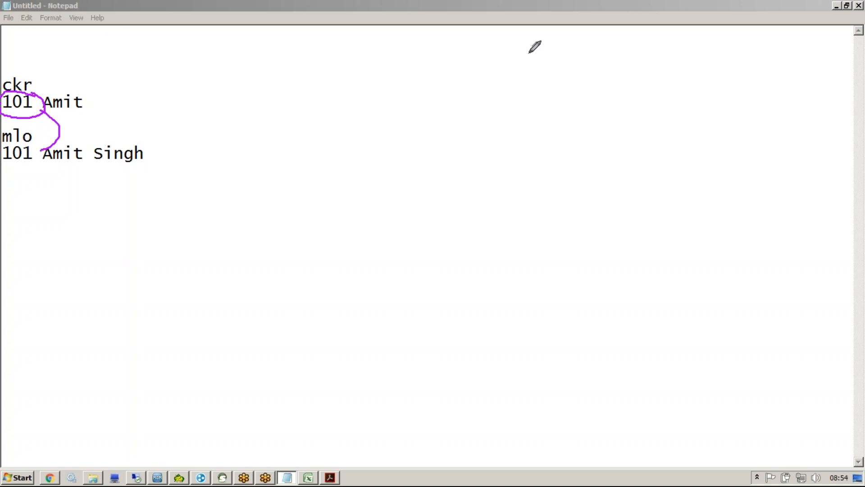
pyautogui.click(538, 41)
# Step: Circle both shared 101 keys, clear the annotations, and return to the MDM Hub Console
pyautogui.moveTo(94, 93)
pyautogui.mouseDown()
pyautogui.moveTo(116, 85)
pyautogui.moveTo(152, 128)
pyautogui.moveTo(145, 147)
pyautogui.mouseUp()
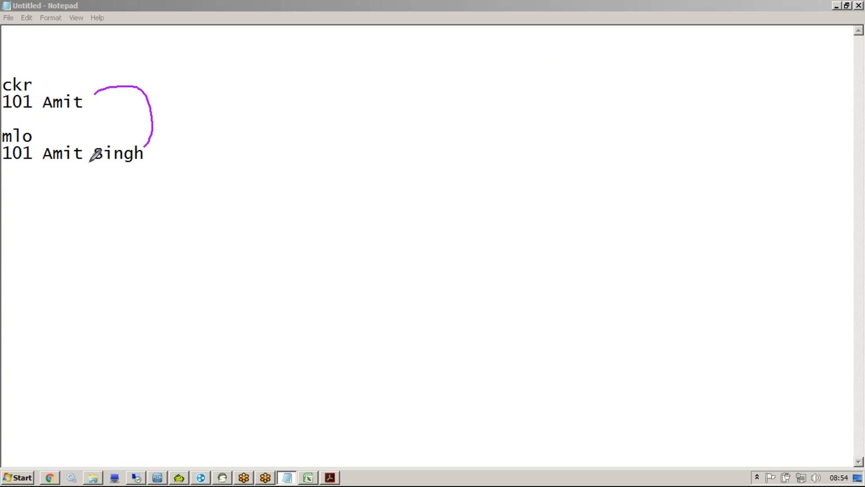
pyautogui.moveTo(34, 92)
pyautogui.mouseDown()
pyautogui.moveTo(3, 86)
pyautogui.moveTo(39, 83)
pyautogui.mouseUp()
pyautogui.moveTo(25, 135)
pyautogui.mouseDown()
pyautogui.moveTo(2, 138)
pyautogui.moveTo(36, 155)
pyautogui.moveTo(25, 142)
pyautogui.mouseUp()
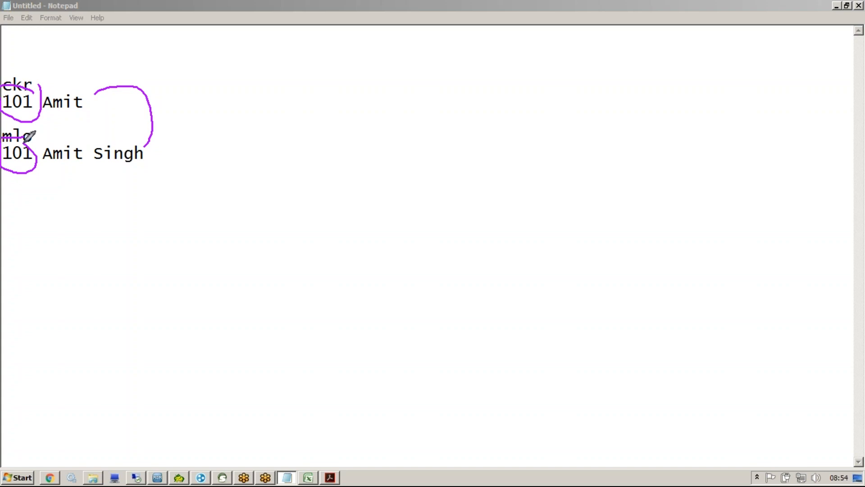
pyautogui.click(531, 45)
pyautogui.moveTo(33, 102); pyautogui.dragTo(33, 149)
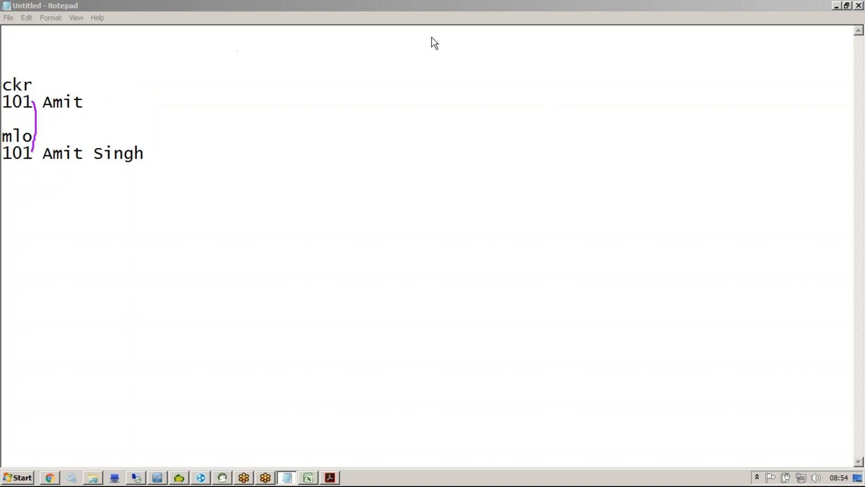
pyautogui.click(543, 46)
pyautogui.click(158, 478)
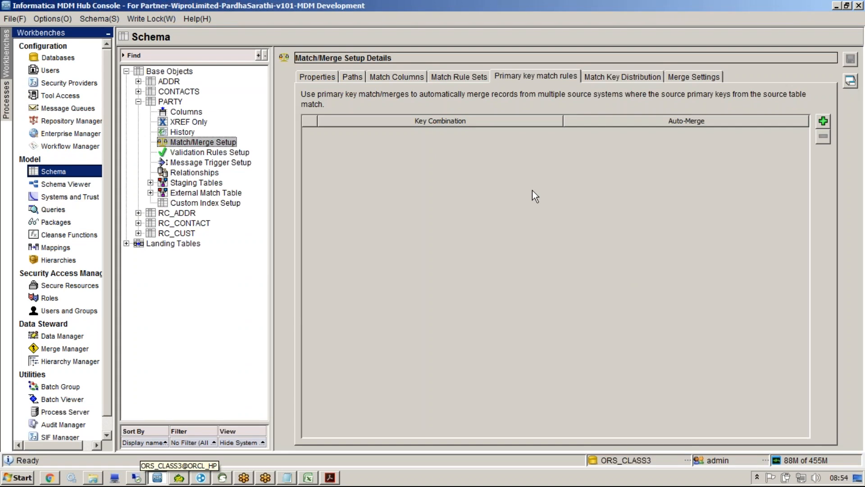
# Step: Add an auto-merge MLO + CKR primary key match rule for PARTY and save it, confirming the prompt
pyautogui.click(826, 121)
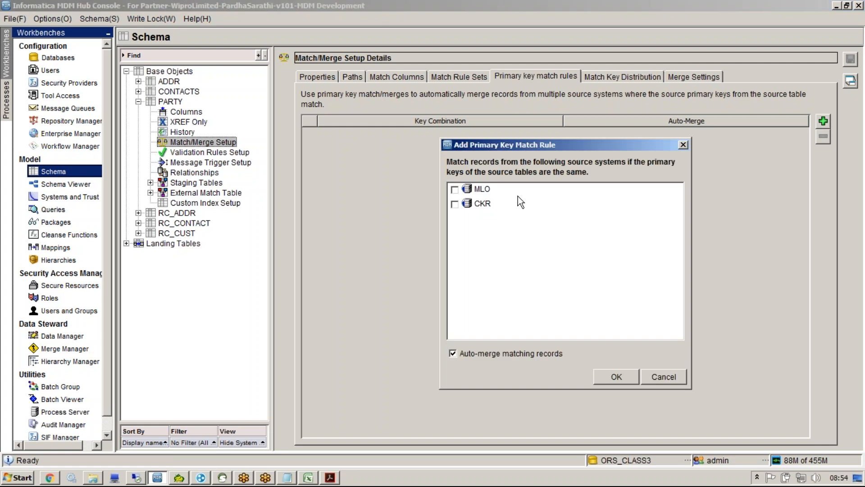
pyautogui.click(454, 190)
pyautogui.click(456, 204)
pyautogui.click(599, 379)
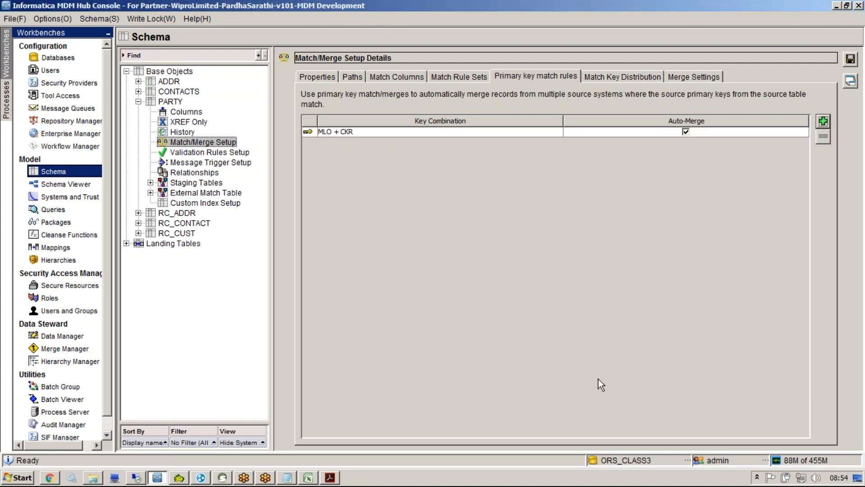
pyautogui.click(350, 132)
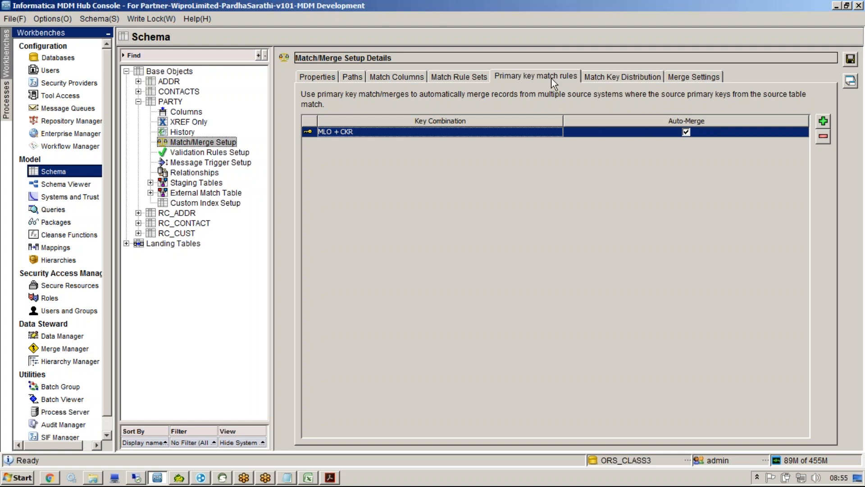
pyautogui.click(842, 84)
pyautogui.click(551, 282)
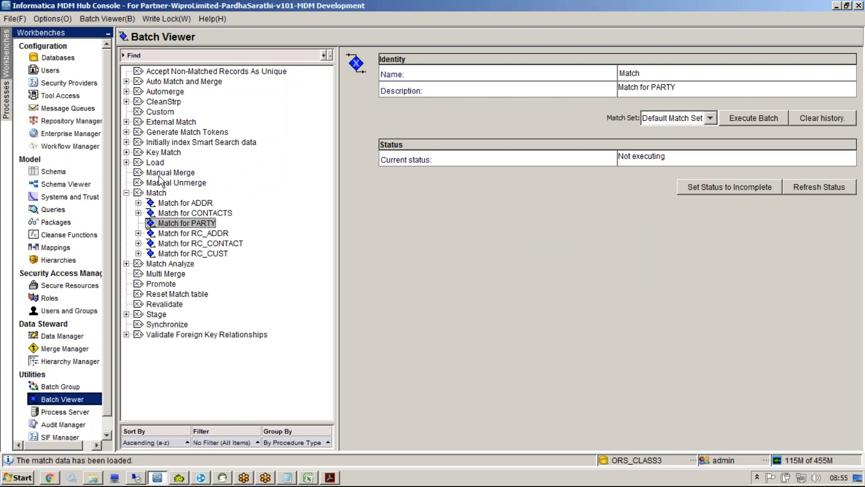
# Step: Open PARTY's Key match batch job, then delete the MLO + CKR key match rule and save
pyautogui.doubleClick(162, 152)
pyautogui.click(172, 163)
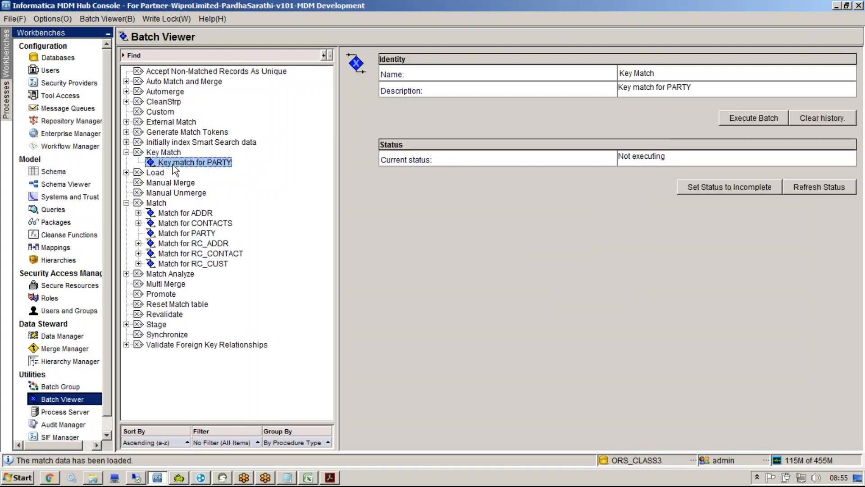
pyautogui.click(90, 170)
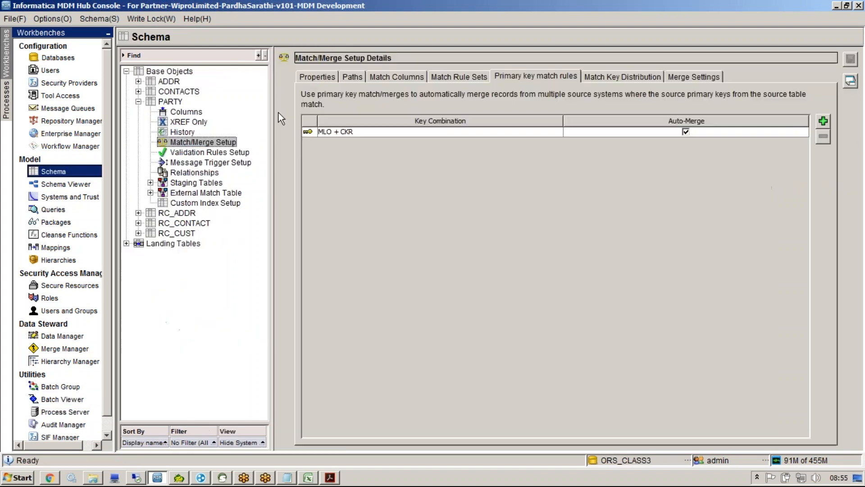
pyautogui.click(790, 133)
pyautogui.click(823, 137)
pyautogui.click(631, 283)
pyautogui.click(851, 59)
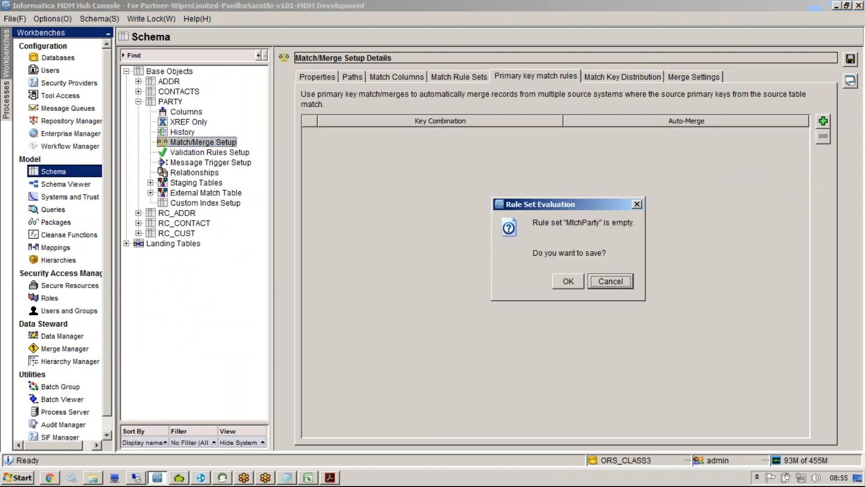
pyautogui.click(569, 282)
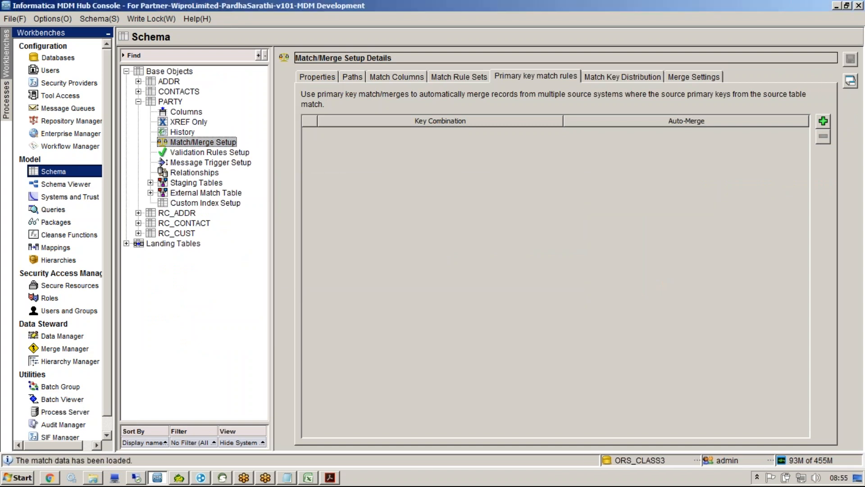
# Step: Review the Key Match batch job details, then show PARTY's match keys distribution chart
pyautogui.click(62, 400)
pyautogui.click(164, 153)
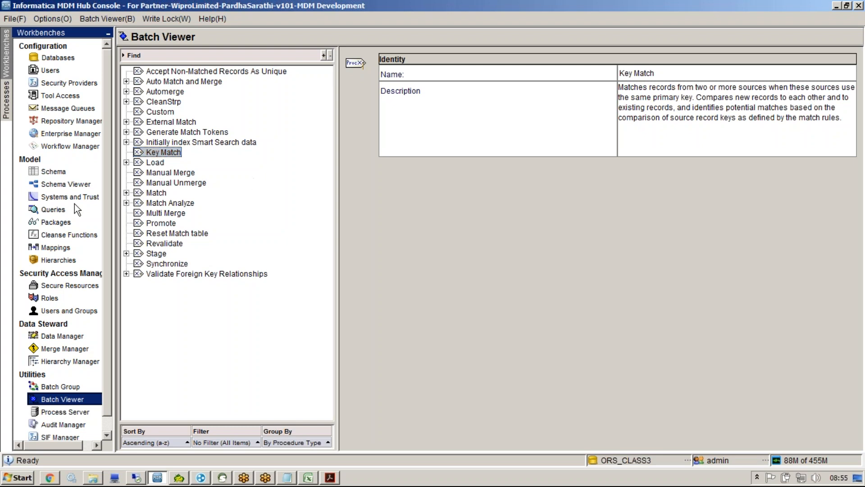
pyautogui.click(52, 173)
pyautogui.click(549, 75)
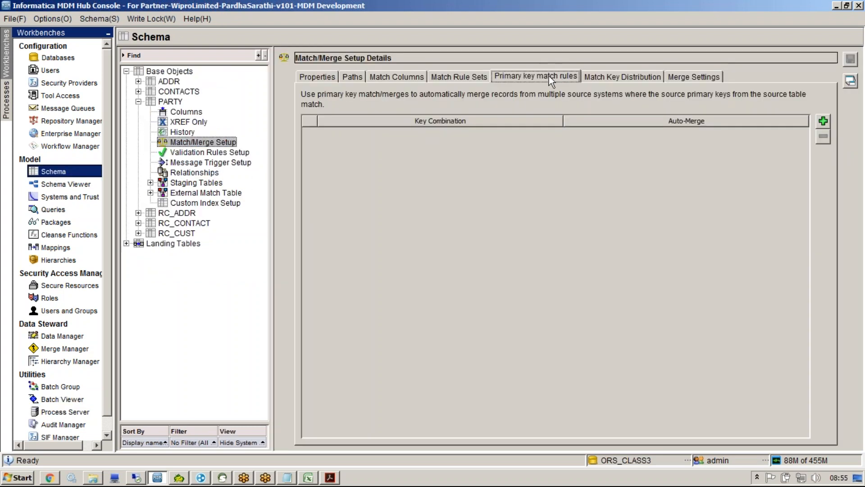
pyautogui.click(624, 79)
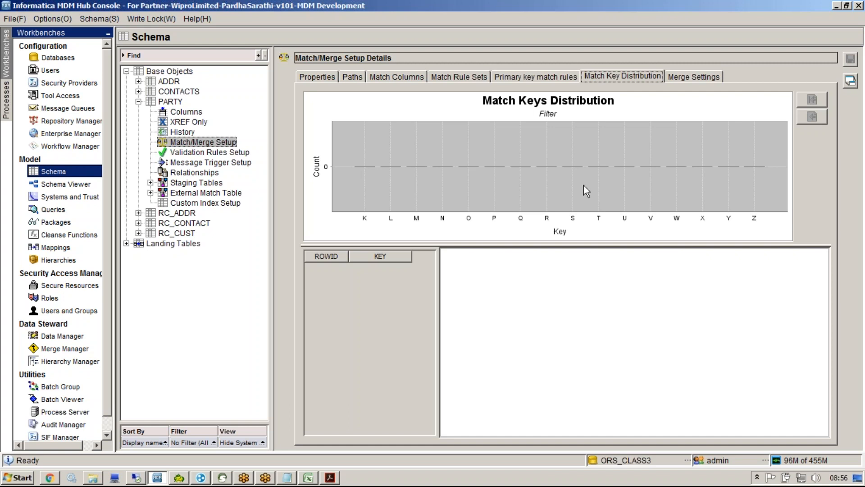
# Step: In PARTY's merge settings, keep immutable rowid as None, mark CKR distinct, and save
pyautogui.click(702, 80)
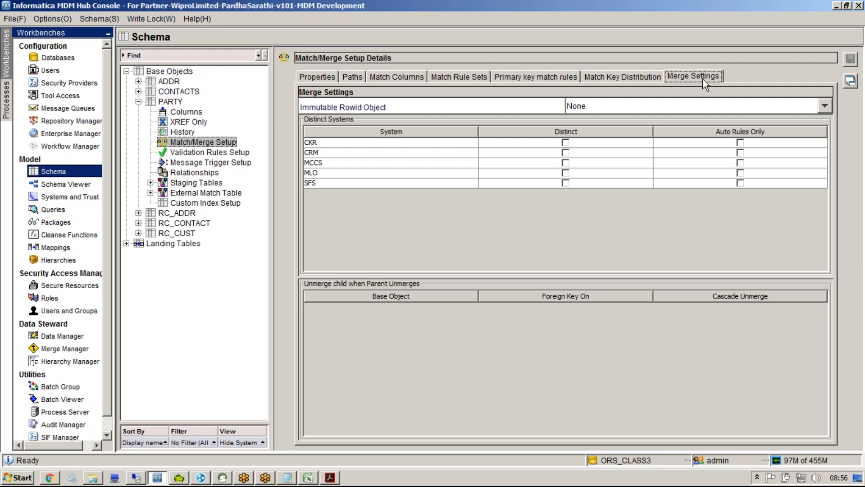
pyautogui.click(584, 106)
pyautogui.click(500, 152)
pyautogui.click(419, 157)
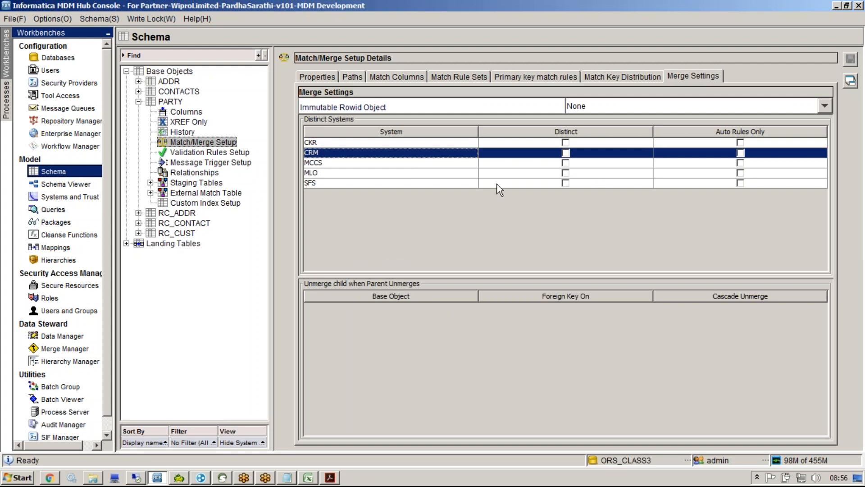
pyautogui.click(566, 142)
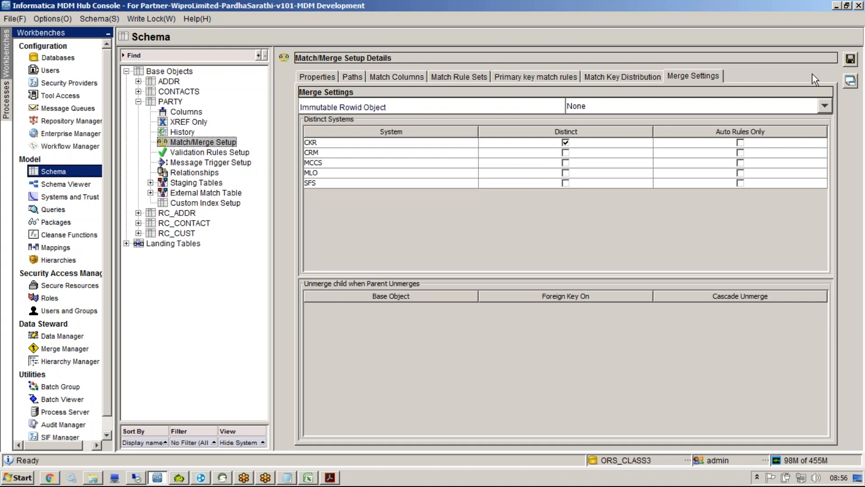
pyautogui.click(850, 59)
pyautogui.click(565, 273)
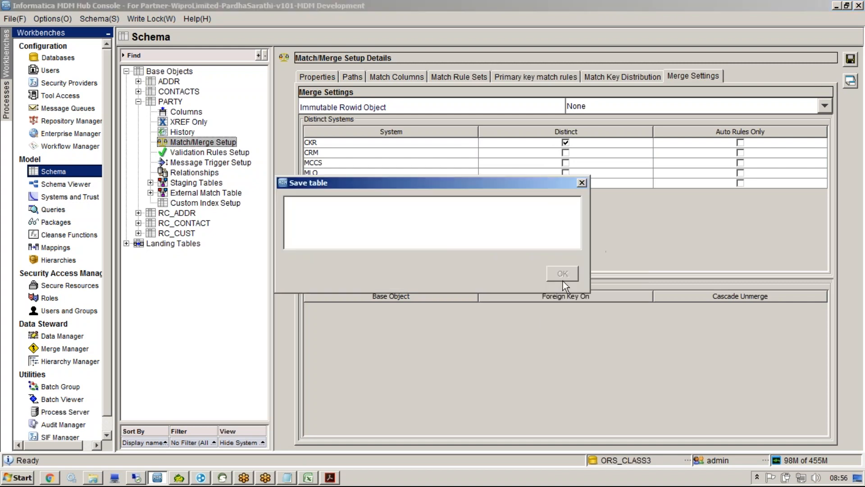
# Step: Back in Notepad, select the blank line between the two example records
pyautogui.click(284, 478)
pyautogui.moveTo(182, 169); pyautogui.dragTo(93, 155)
pyautogui.click(43, 139)
pyautogui.moveTo(44, 138); pyautogui.dragTo(5, 118)
# Step: Remove the blank line, change the second ckr record's id from 101 to 102, and delete its surname
pyautogui.press('BackSpace')
pyautogui.press('BackSpace')
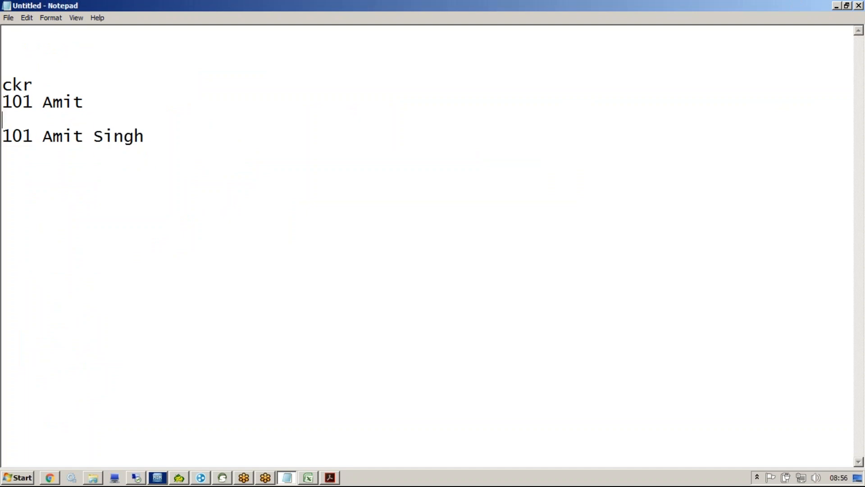
pyautogui.click(33, 120)
pyautogui.press('BackSpace')
pyautogui.write('2')
pyautogui.moveTo(83, 120); pyautogui.dragTo(188, 122)
pyautogui.press('BackSpace')
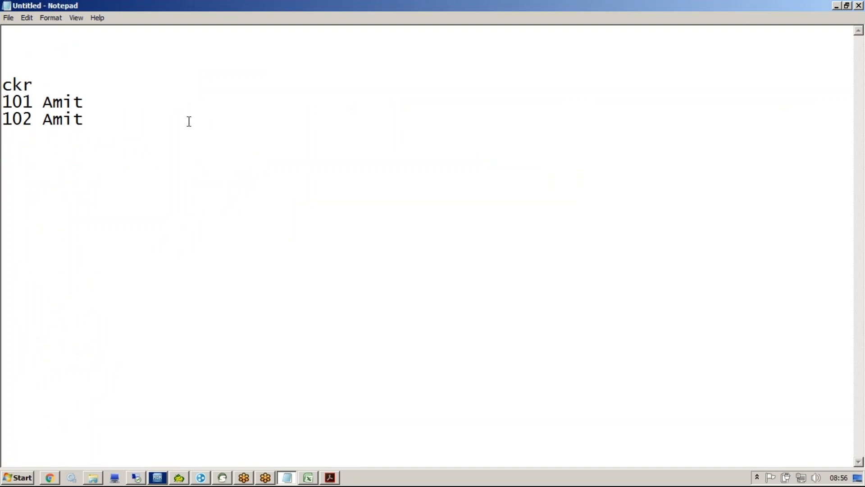
# Step: Draw a pen curve linking the two matching ckr records, then return to the MDM console
pyautogui.click(459, 62)
pyautogui.moveTo(84, 100)
pyautogui.mouseDown()
pyautogui.moveTo(117, 94)
pyautogui.moveTo(85, 124)
pyautogui.mouseUp()
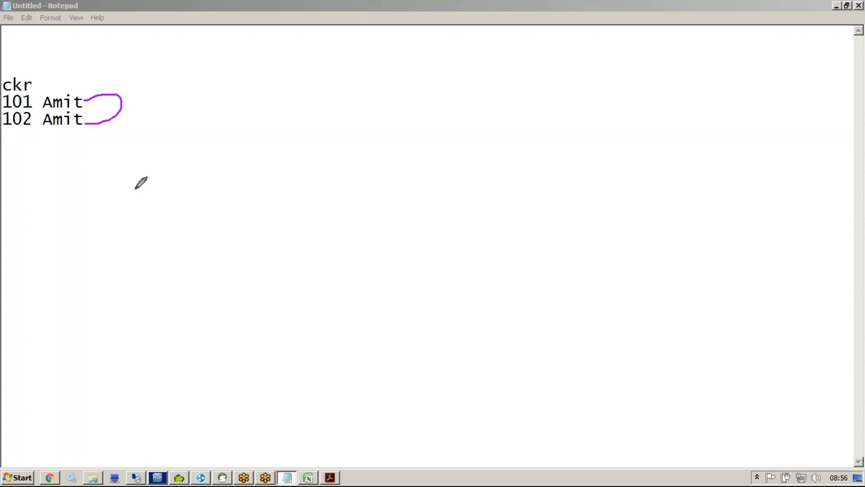
pyautogui.press('Escape')
pyautogui.press('Return')
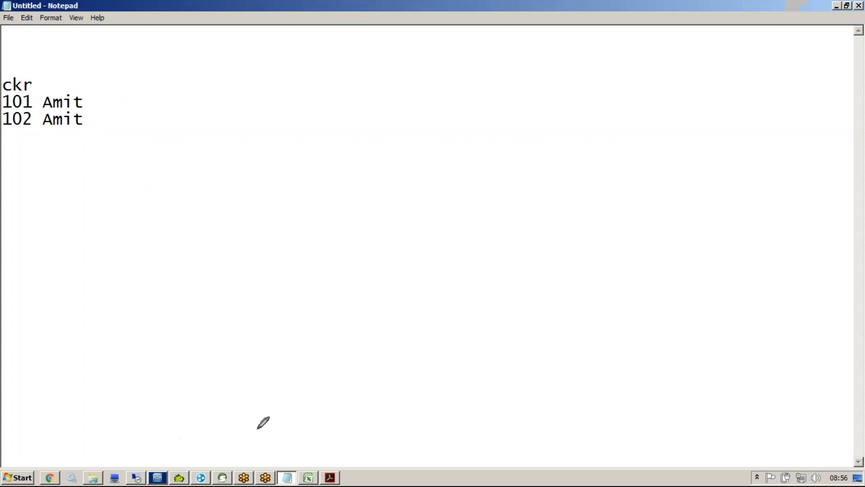
pyautogui.moveTo(153, 478)
pyautogui.click(192, 460)
# Step: Toggle CKR's Distinct checkbox off and back on, then return to the Notepad notes
pyautogui.click(565, 143)
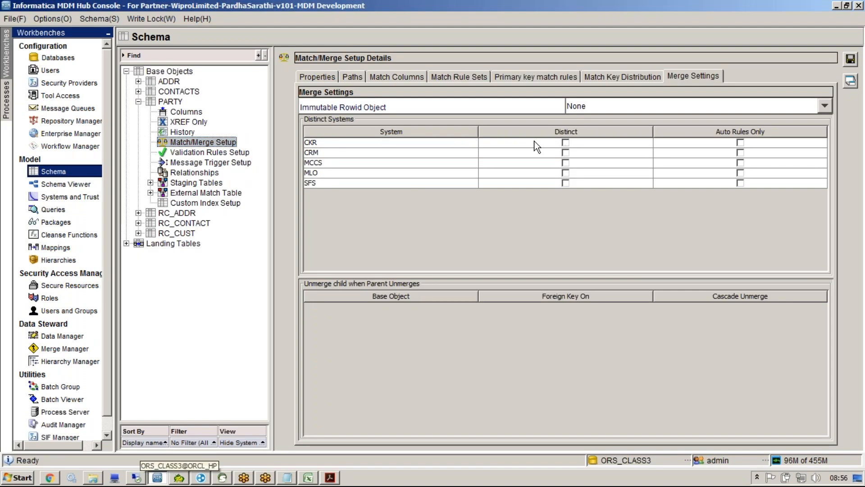
pyautogui.click(534, 142)
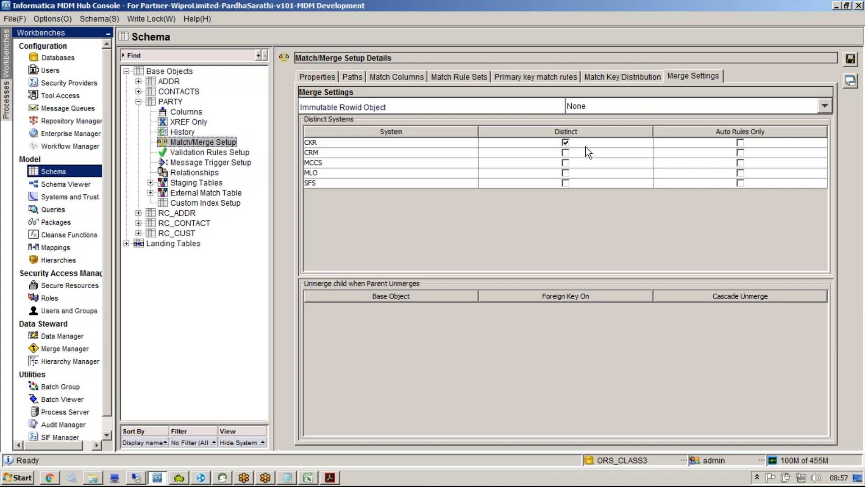
pyautogui.click(287, 478)
# Step: Add an mlo heading with a record 109 sharing the same first name below the ckr examples
pyautogui.press('Return')
pyautogui.press('Return')
pyautogui.press('Return')
pyautogui.press('Return')
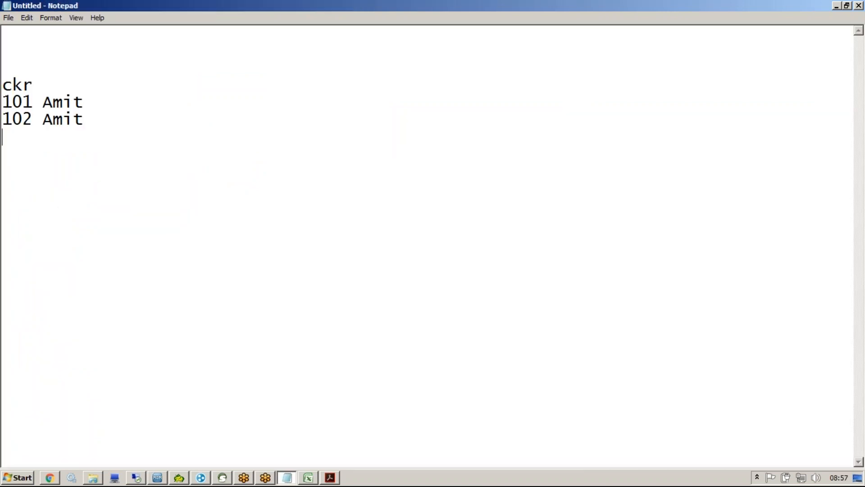
pyautogui.write('mlo')
pyautogui.press('Return')
pyautogui.press('Return')
pyautogui.write('109 ')
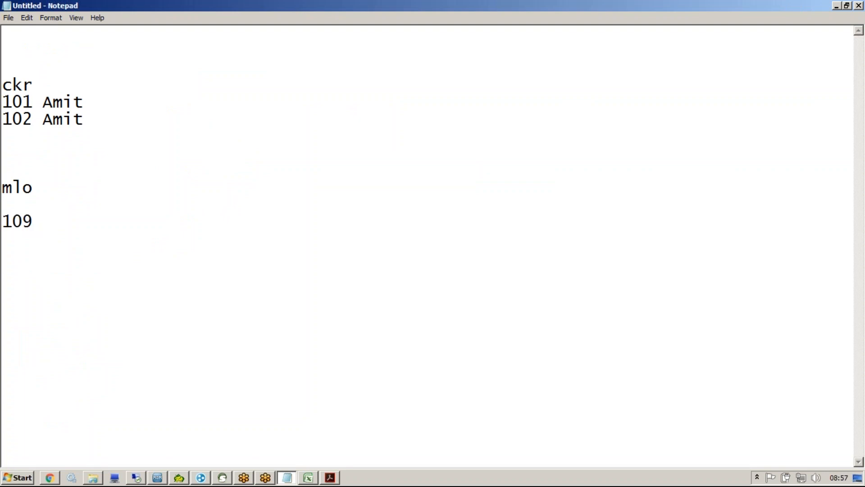
pyautogui.write('Amit')
# Step: Bracket the ckr records together with the mlo record using the pen, then return to the console
pyautogui.hotkey('ctrl', '2')
pyautogui.moveTo(70, 87)
pyautogui.mouseDown()
pyautogui.moveTo(135, 90)
pyautogui.moveTo(118, 194)
pyautogui.moveTo(91, 210)
pyautogui.mouseUp()
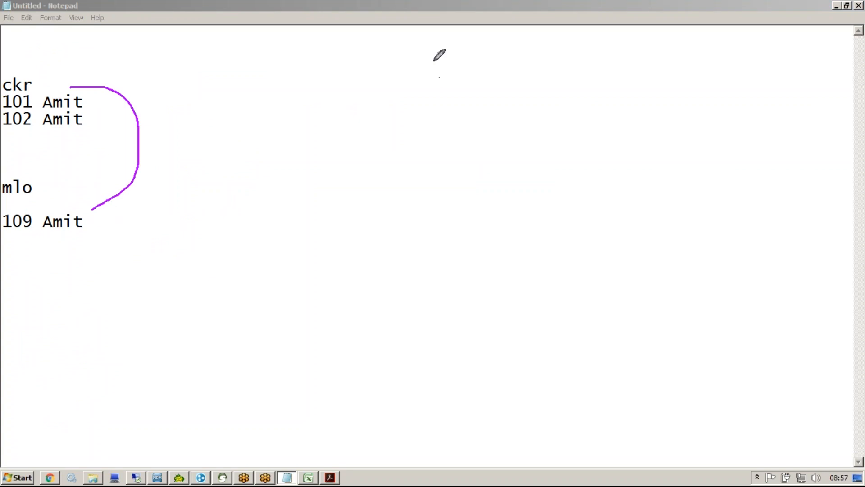
pyautogui.click(157, 477)
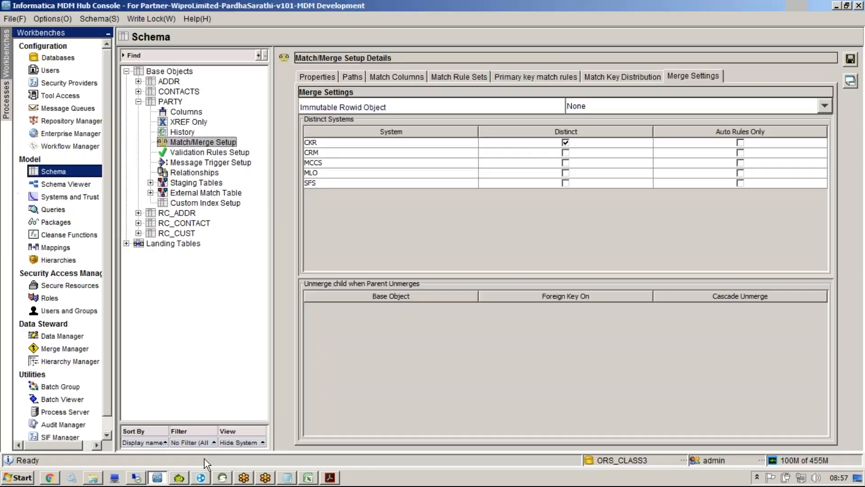
# Step: Save PARTY's merge settings with no distinct system, select the MCCS row, and bring Notepad forward
pyautogui.click(849, 63)
pyautogui.click(582, 284)
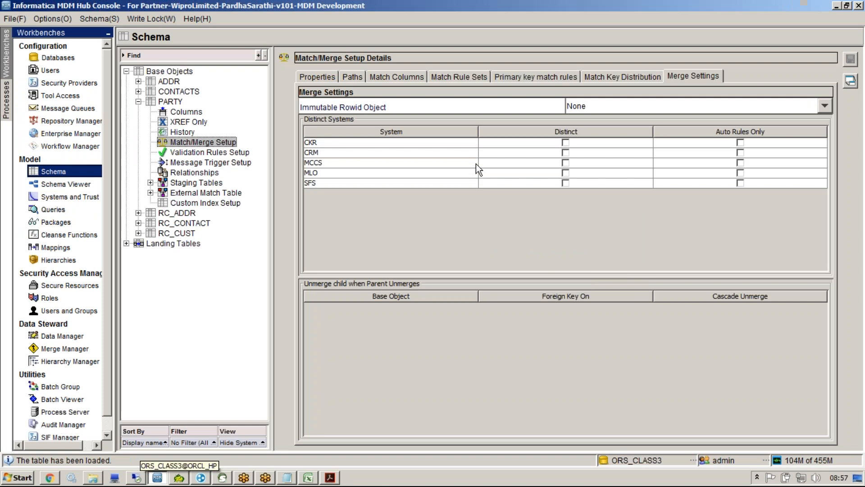
pyautogui.click(455, 163)
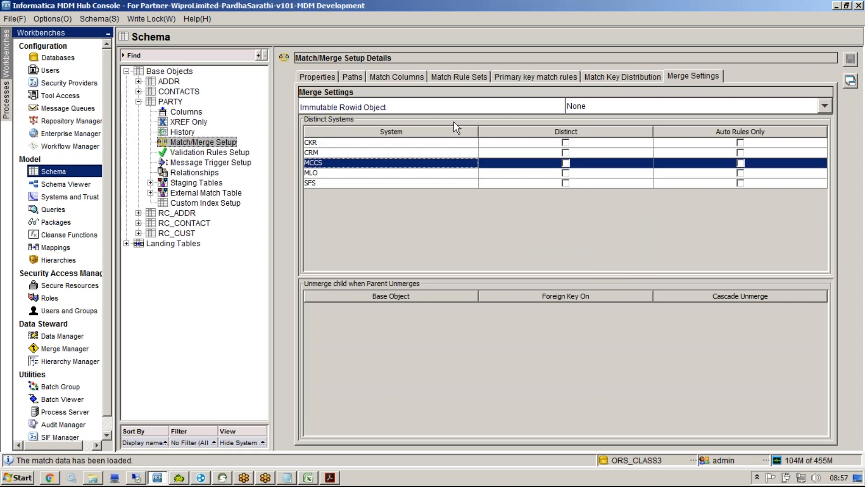
pyautogui.click(287, 477)
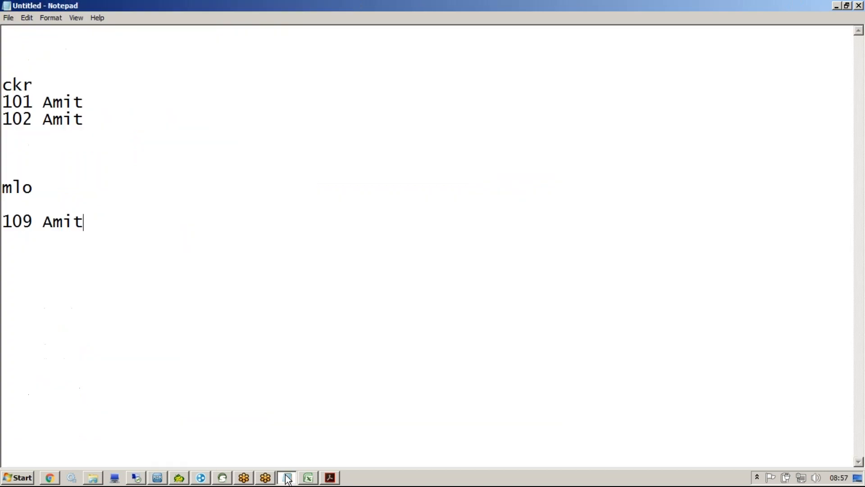
# Step: Add the note 'Immutable rowid_object =Distinct + something extra', select Distinct, and switch to the console
pyautogui.press('Return')
pyautogui.press('Return')
pyautogui.press('Return')
pyautogui.write('Immutabke')
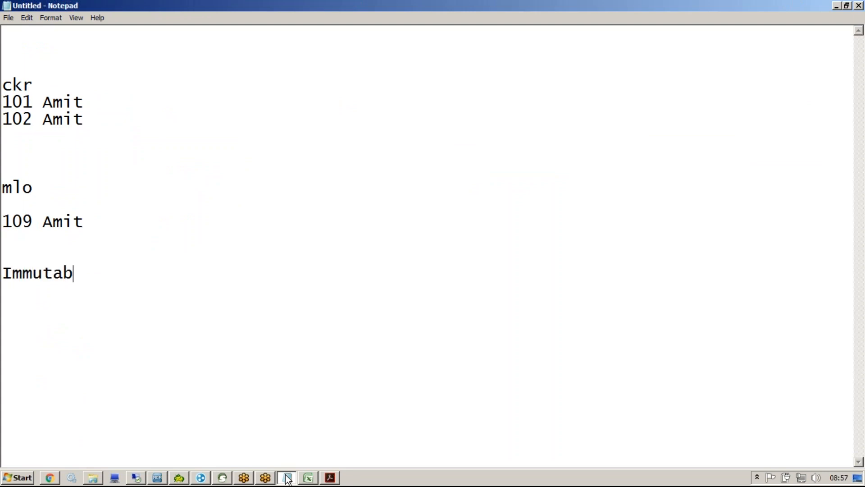
pyautogui.press('BackSpace')
pyautogui.press('BackSpace')
pyautogui.write('le rowid_o')
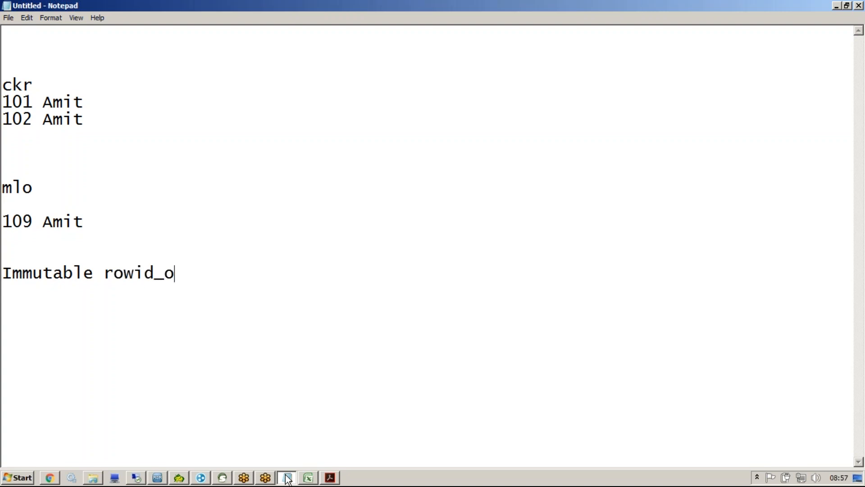
pyautogui.write('bject =Distin')
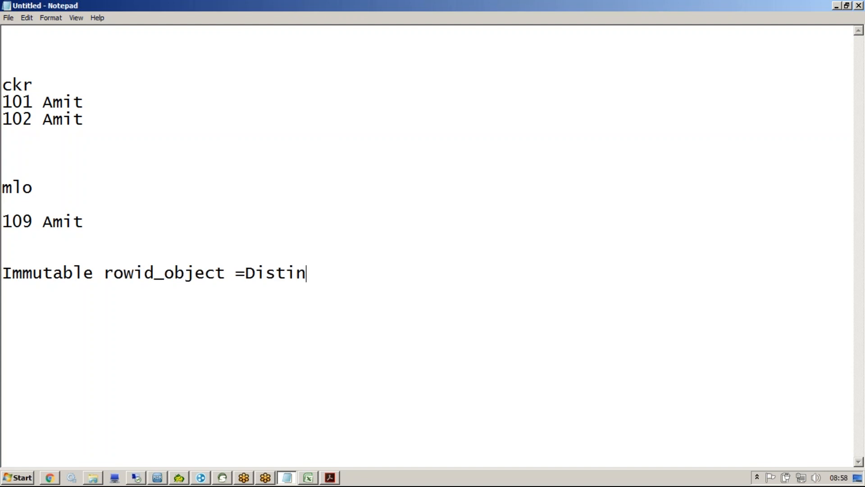
pyautogui.write('ct + something extra')
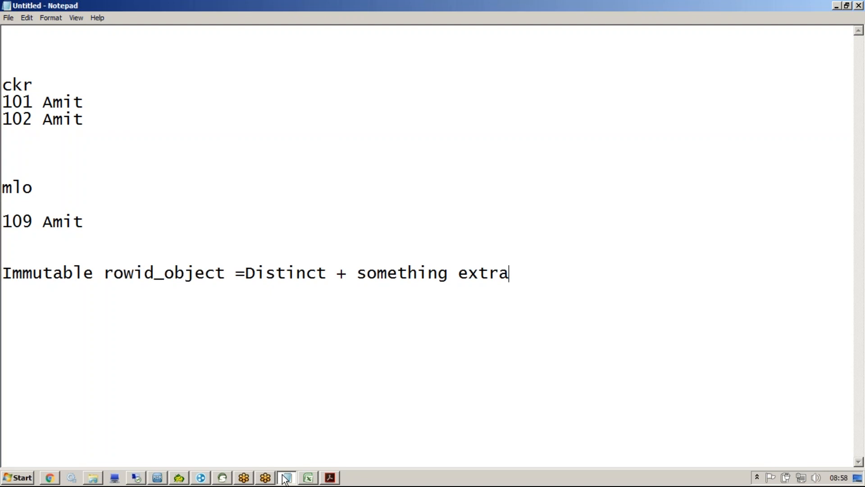
pyautogui.click(227, 273)
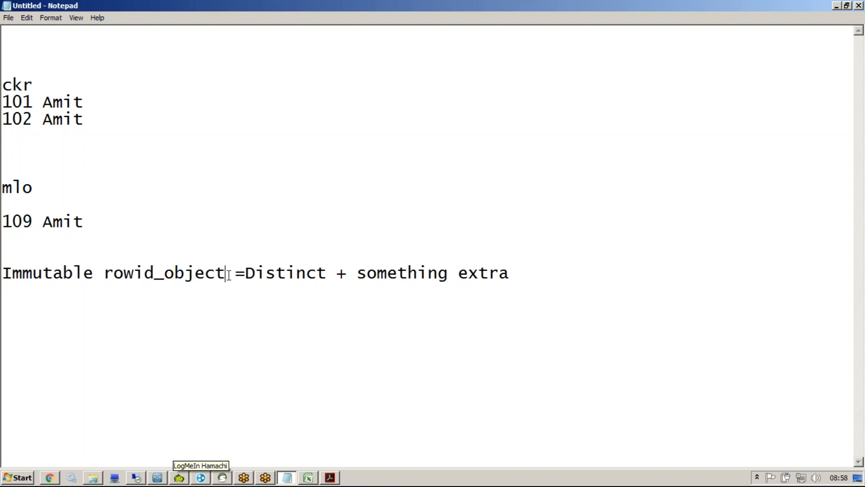
pyautogui.doubleClick(298, 272)
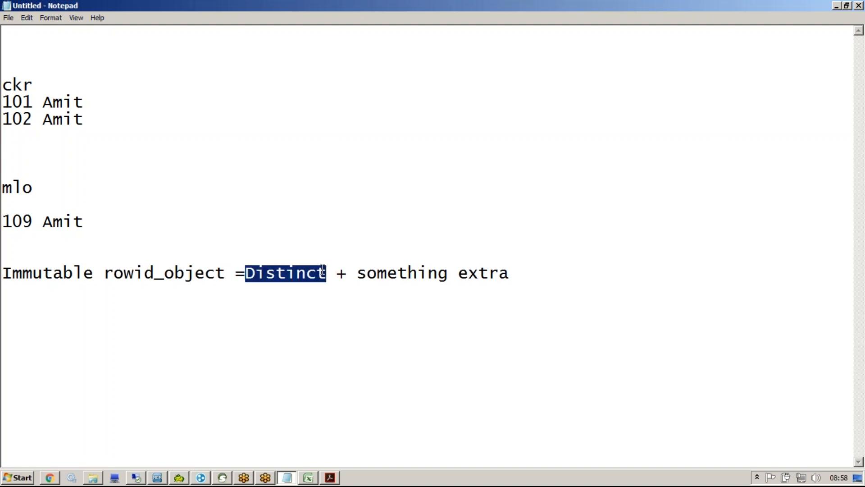
pyautogui.hotkey('alt', 'Tab')
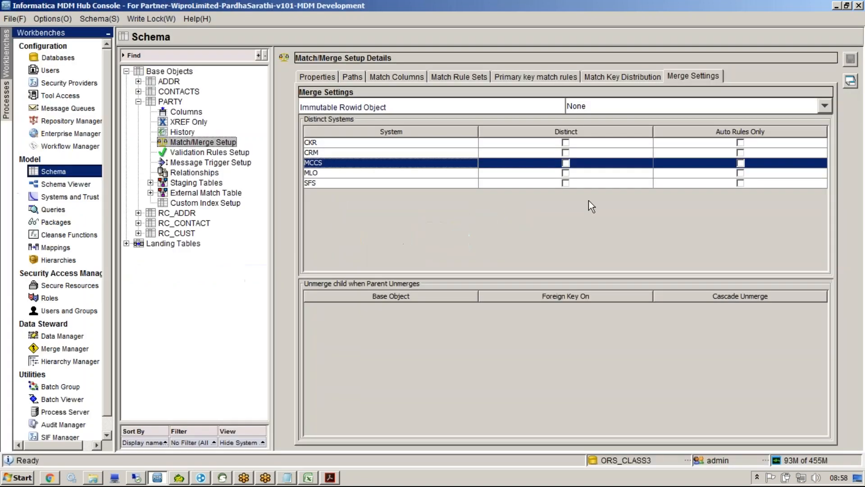
# Step: Mark SFS distinct and set it as PARTY's immutable rowid object, save, then return to Notepad
pyautogui.click(566, 183)
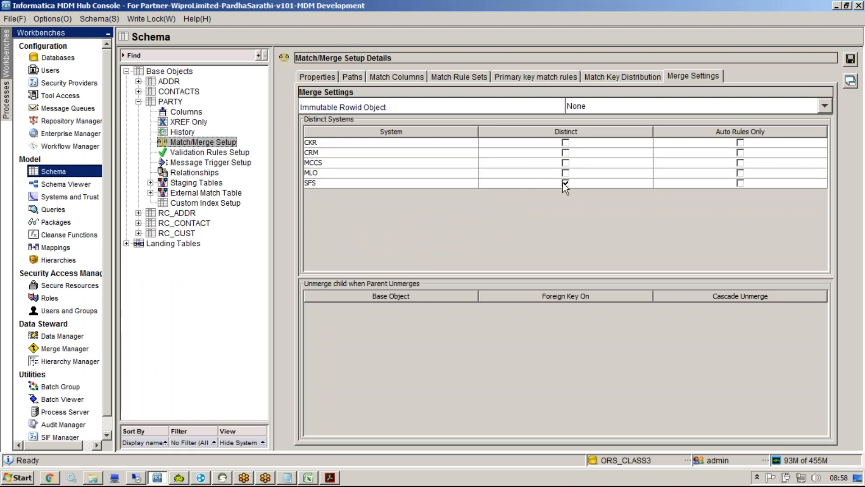
pyautogui.click(583, 107)
pyautogui.click(588, 182)
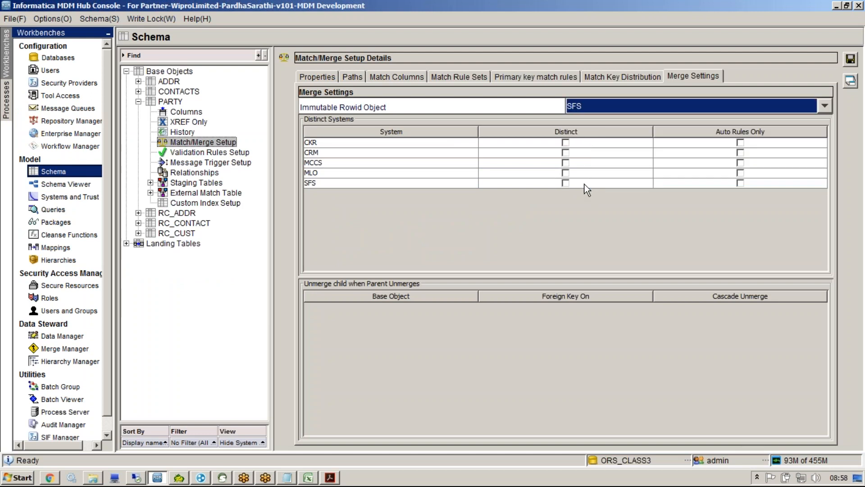
pyautogui.click(853, 60)
pyautogui.click(557, 280)
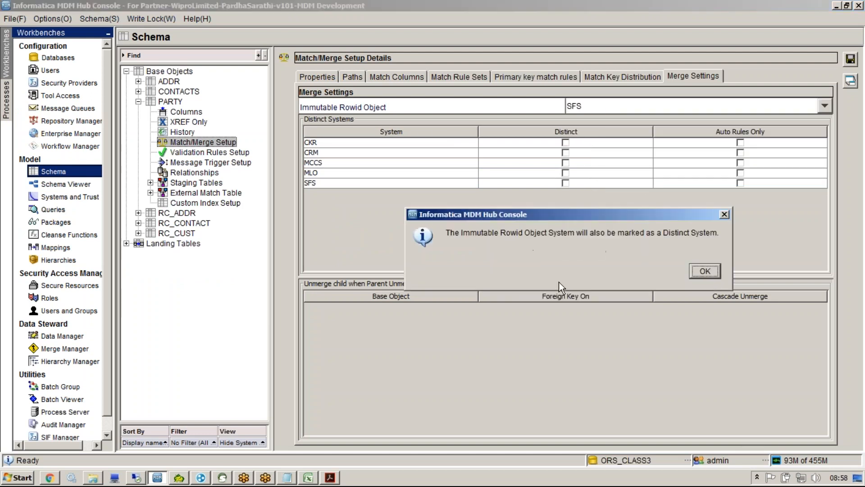
pyautogui.click(694, 269)
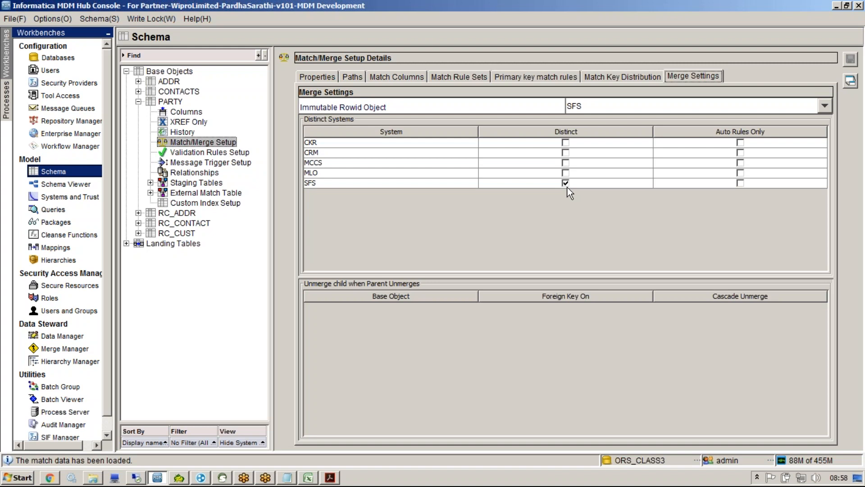
pyautogui.hotkey('alt', 'Tab')
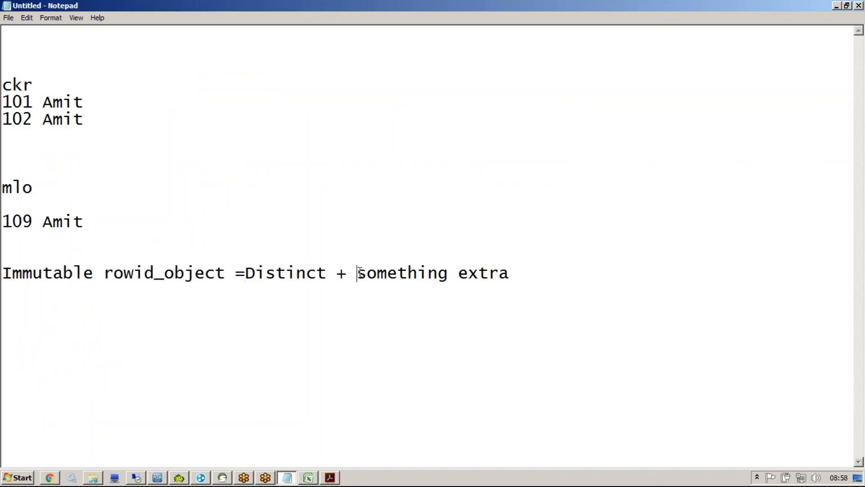
# Step: Copy 'something extra' and paste it onto a new line below the note
pyautogui.moveTo(357, 273); pyautogui.dragTo(512, 271)
pyautogui.hotkey('ctrl', 'c')
pyautogui.click(512, 272)
pyautogui.press('Return')
pyautogui.press('Return')
pyautogui.hotkey('ctrl', 'v')
pyautogui.press('Return')
# Step: Add the note '1>1...skip the match n merge', correcting the mistyped digits
pyautogui.write('1>')
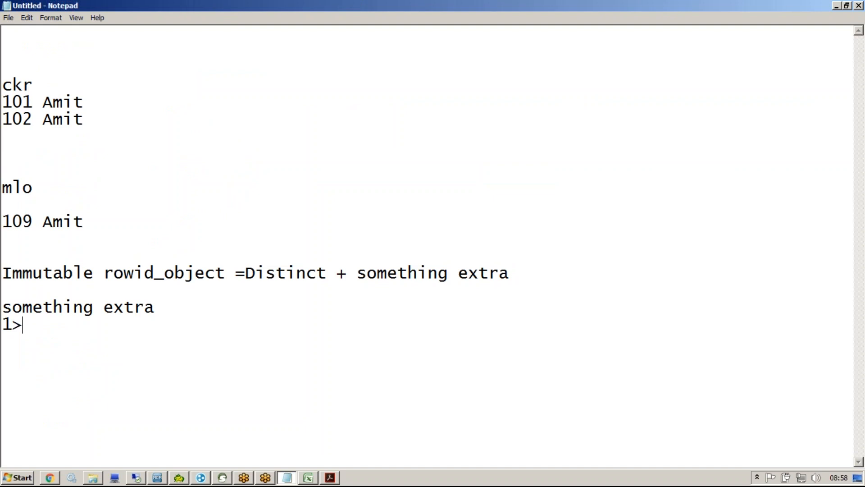
pyautogui.write('4.3.2.1')
pyautogui.press('BackSpace')
pyautogui.press('BackSpace')
pyautogui.press('BackSpace')
pyautogui.press('BackSpace')
pyautogui.press('BackSpace')
pyautogui.press('BackSpace')
pyautogui.press('BackSpace')
pyautogui.write('1')
pyautogui.write('...skip the match n merge')
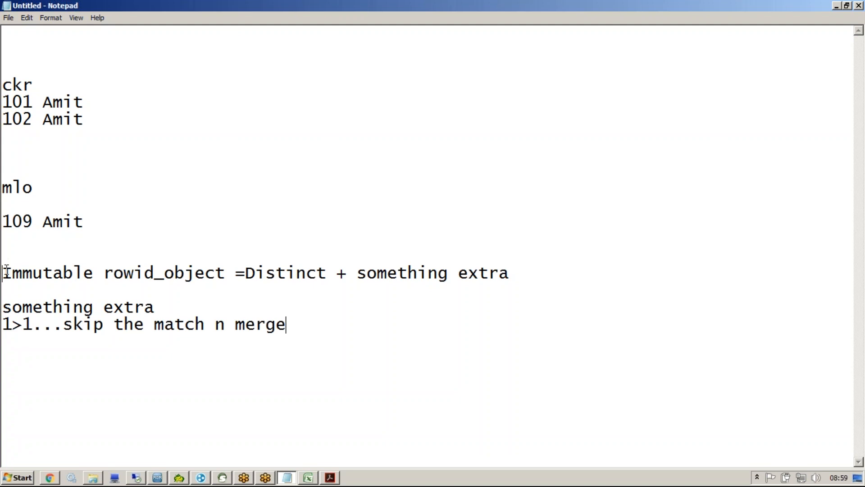
pyautogui.press('Return')
pyautogui.press('Return')
pyautogui.press('Return')
# Step: Add a 'LOOKUP DnB' line, select it, and return to the MDM Hub Console
pyautogui.write('LOOKUP')
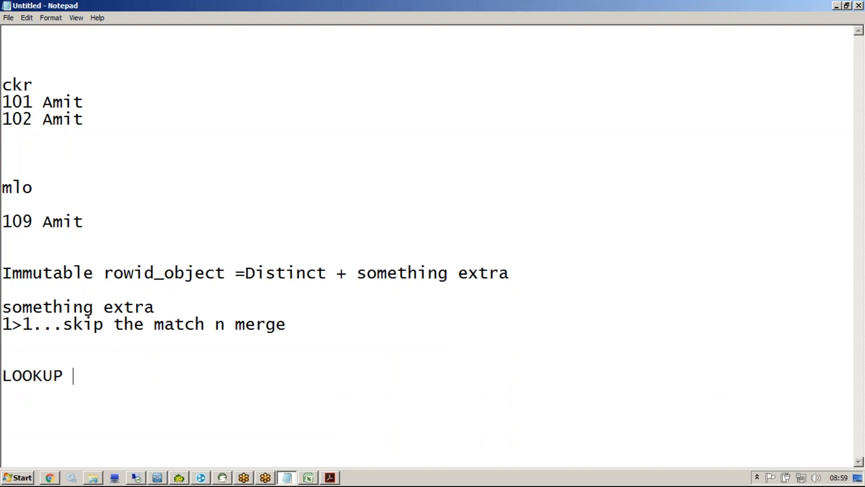
pyautogui.write('DnB')
pyautogui.hotkey('shift', 'Home')
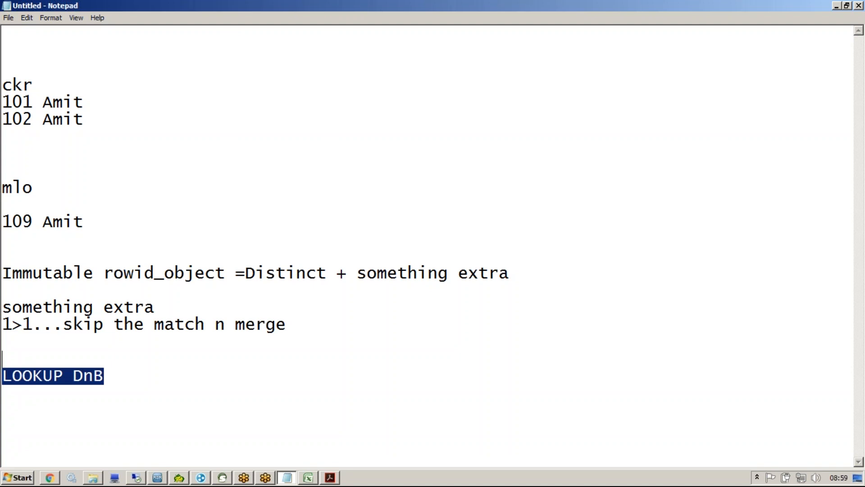
pyautogui.click(157, 477)
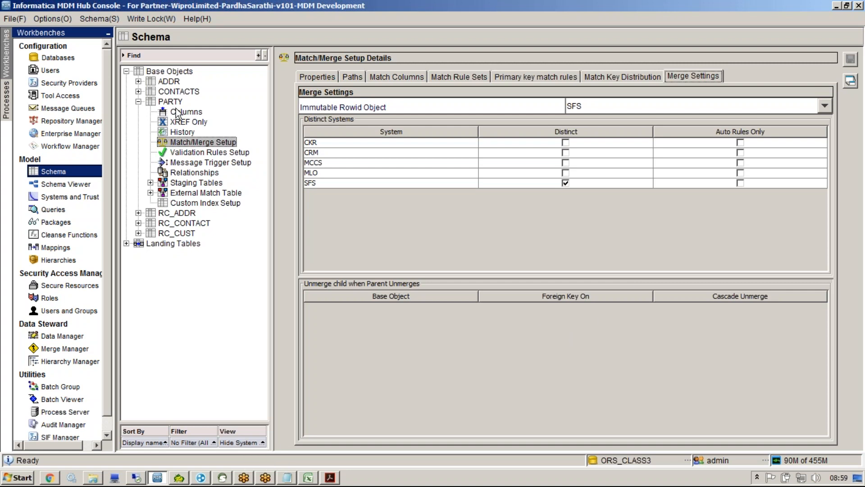
# Step: In ADDR's Match/Merge Setup, toggle Cascade Unmerge for the PARTY child and view ADDR's match properties
pyautogui.click(138, 82)
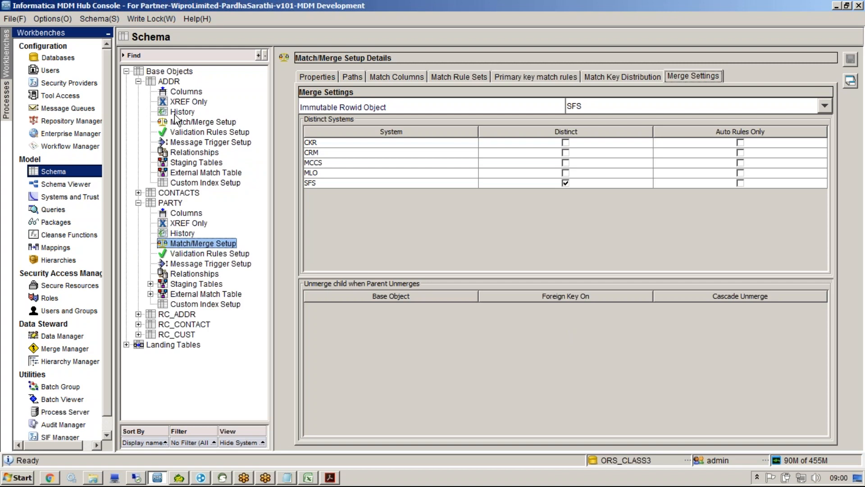
pyautogui.click(179, 123)
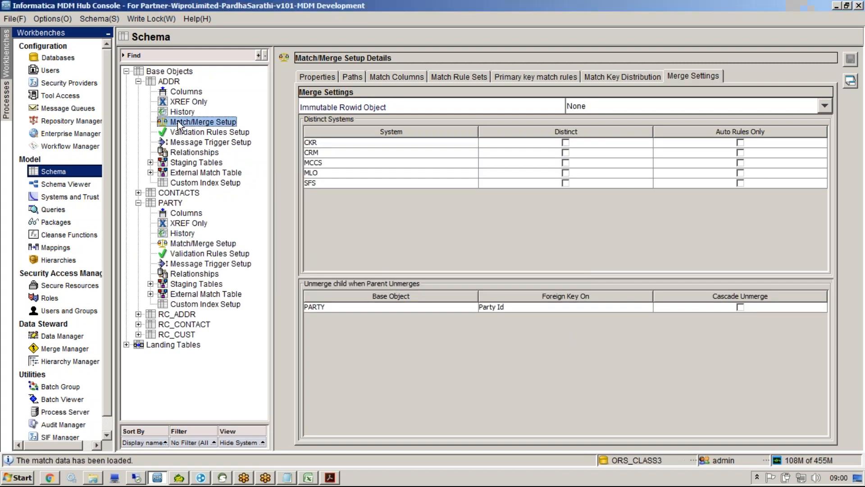
pyautogui.click(461, 307)
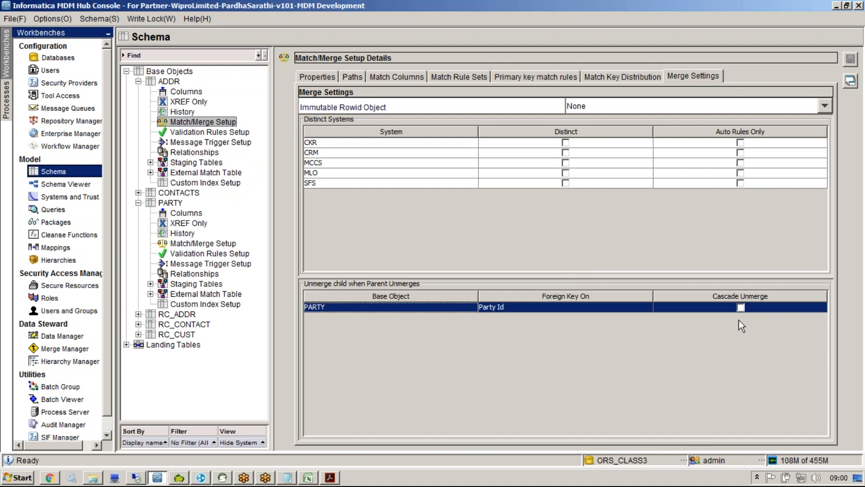
pyautogui.click(742, 308)
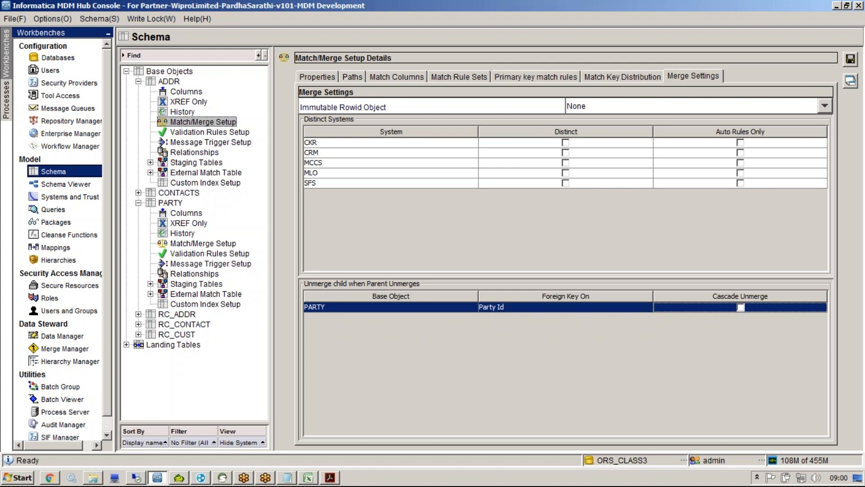
pyautogui.click(312, 75)
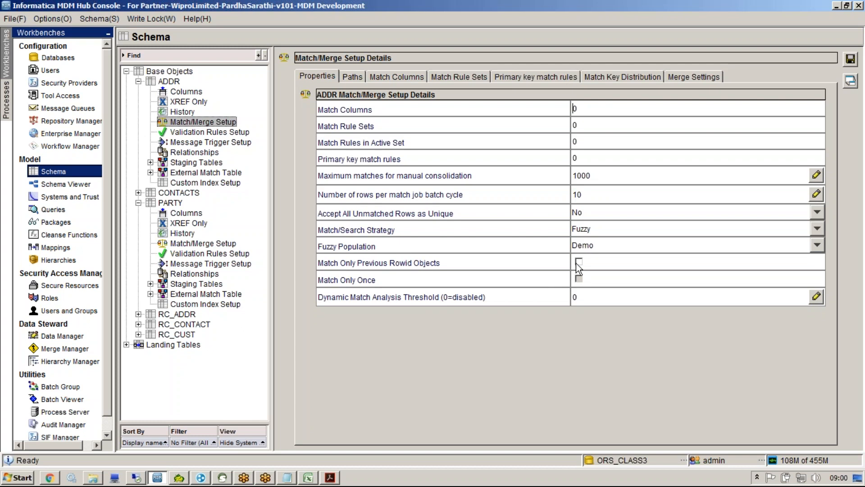
pyautogui.click(574, 247)
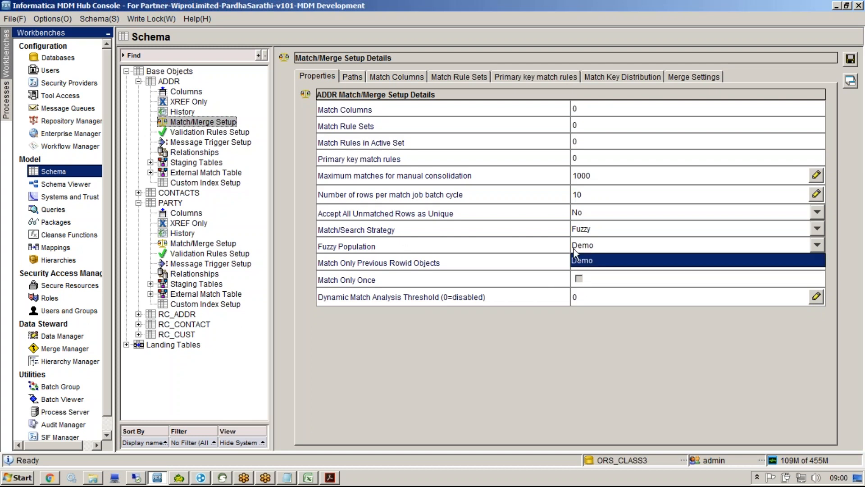
pyautogui.click(550, 245)
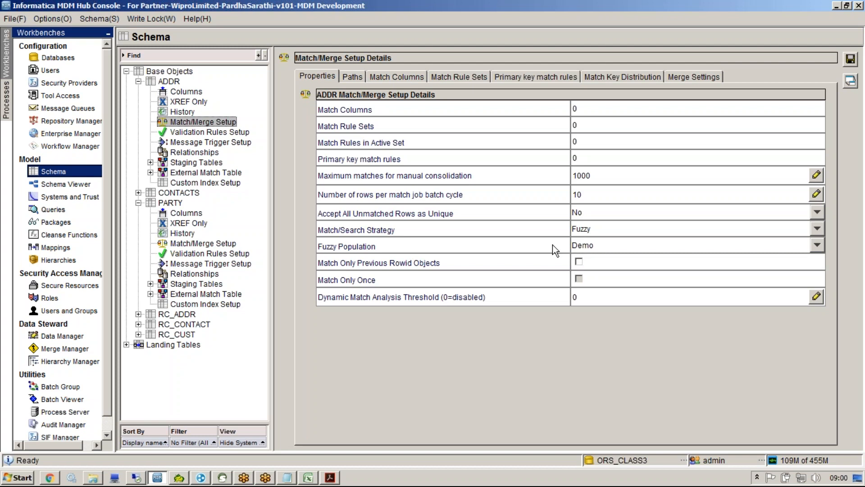
pyautogui.click(575, 246)
pyautogui.click(580, 235)
pyautogui.click(578, 215)
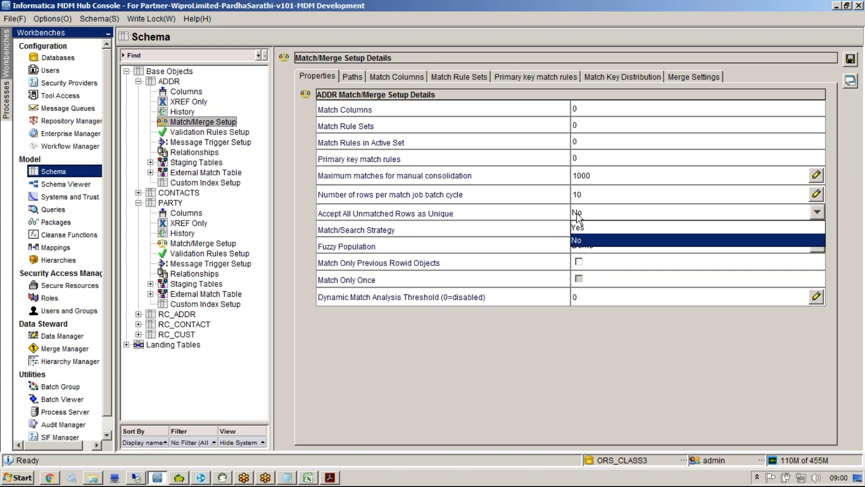
pyautogui.click(547, 252)
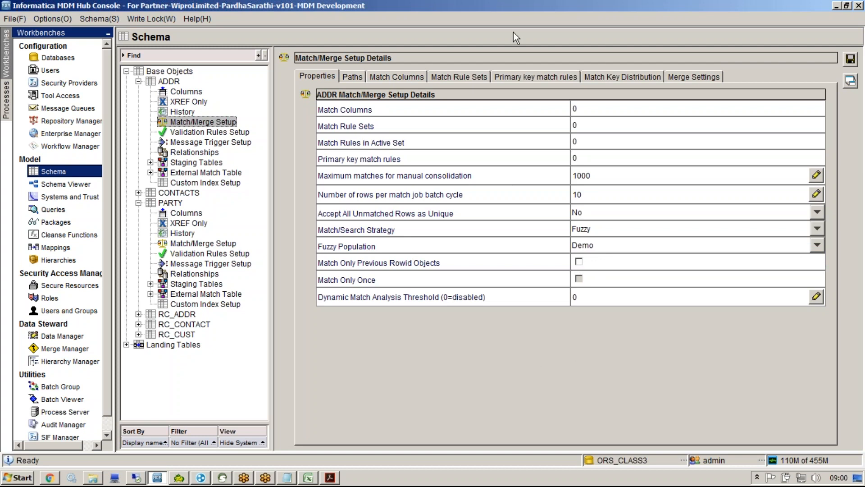
pyautogui.click(517, 17)
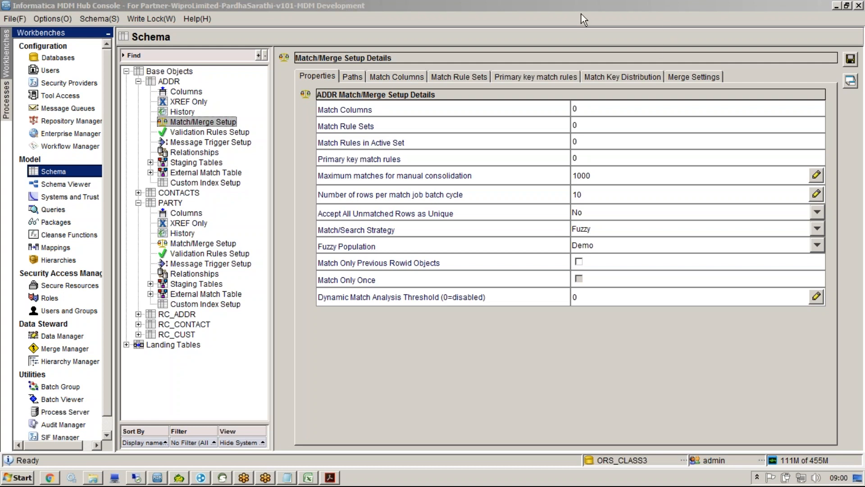
pyautogui.click(561, 317)
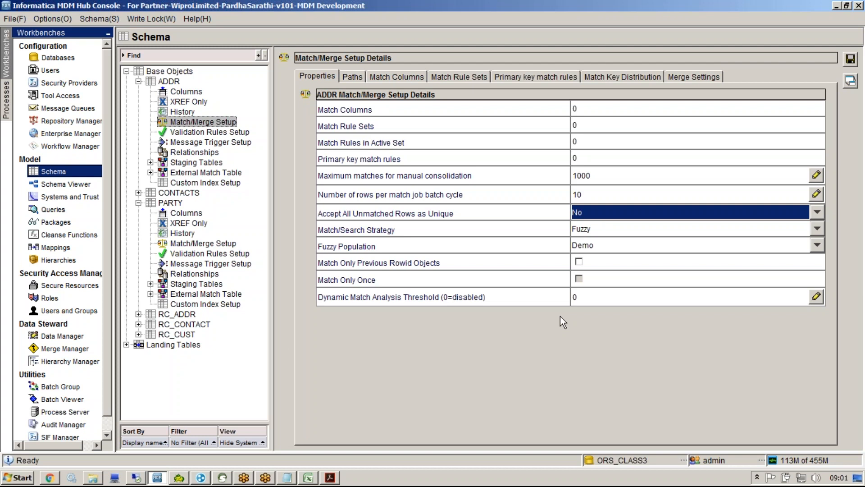
# Step: Add an 'IIR' line below LOOKUP DnB in Notepad, then open a new Chrome tab
pyautogui.click(288, 477)
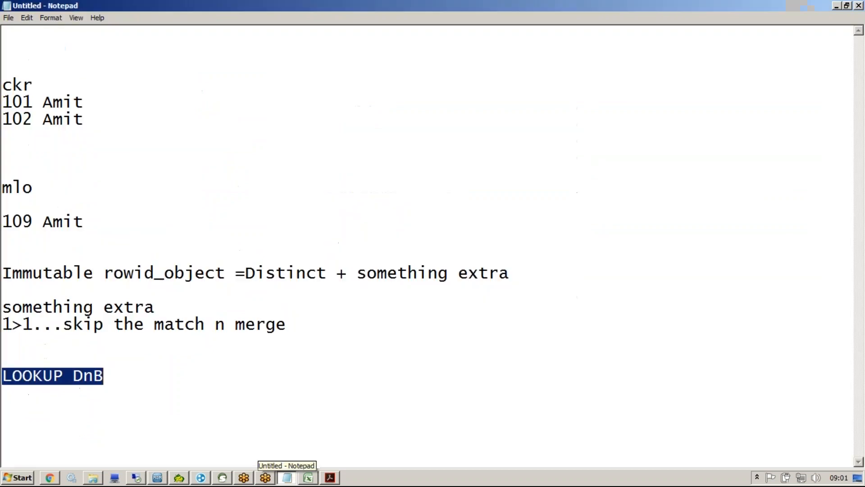
pyautogui.click(231, 400)
pyautogui.press('Return')
pyautogui.press('Return')
pyautogui.write('IIR')
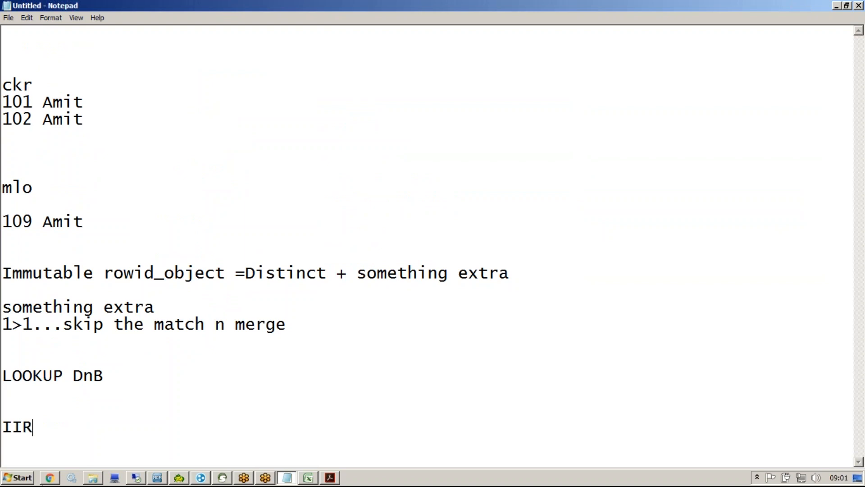
pyautogui.click(46, 479)
pyautogui.hotkey('ctrl', 't')
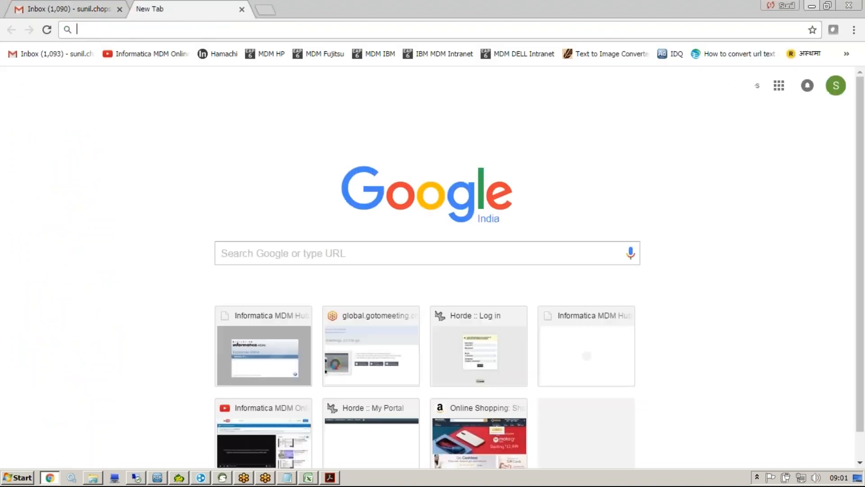
# Step: Search for 'iir informatica' and open the Data Profiling using Frequency Report in IIR video
pyautogui.write('iir')
pyautogui.press('Return')
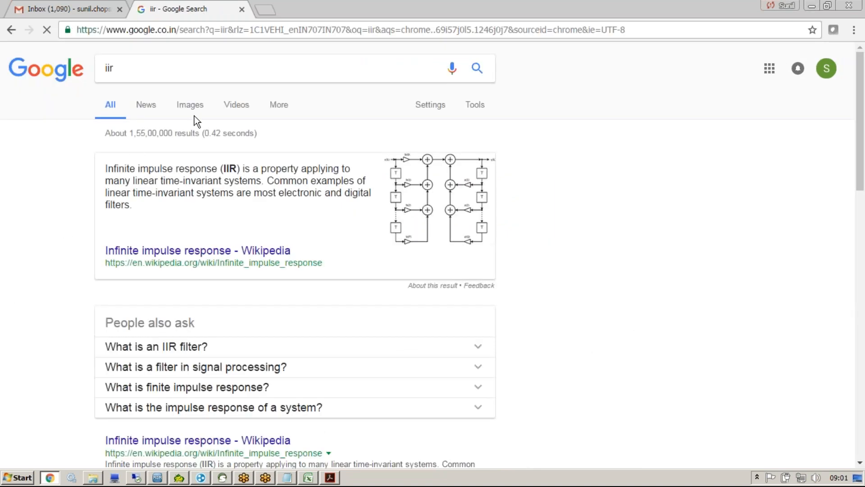
pyautogui.write('inf')
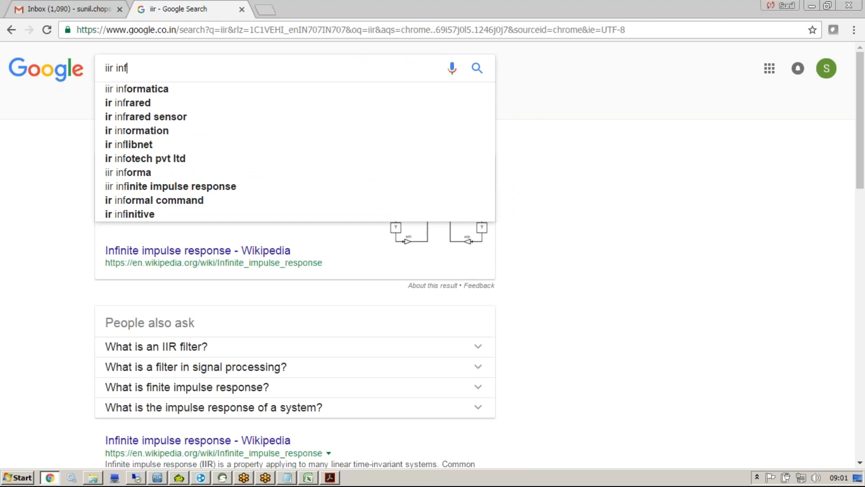
pyautogui.press('Down')
pyautogui.press('Return')
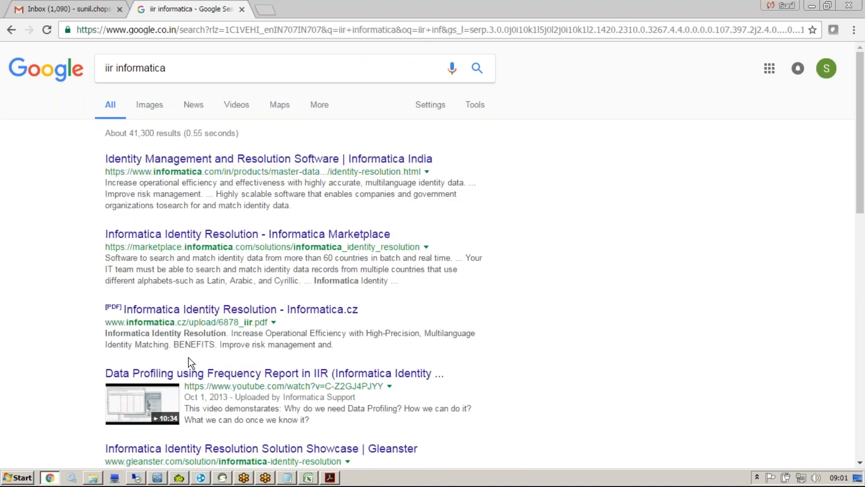
pyautogui.click(193, 374)
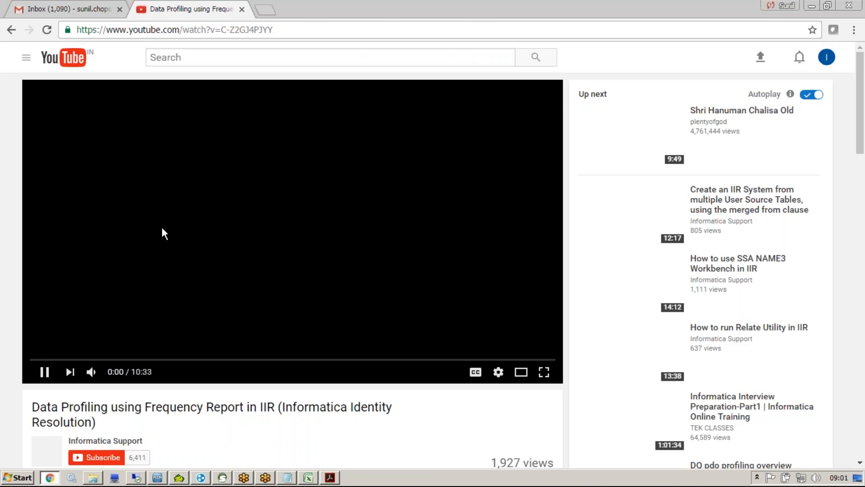
# Step: Mute the video and skim ahead to the SSA-NAME3 wizard part
pyautogui.click(90, 371)
pyautogui.click(54, 360)
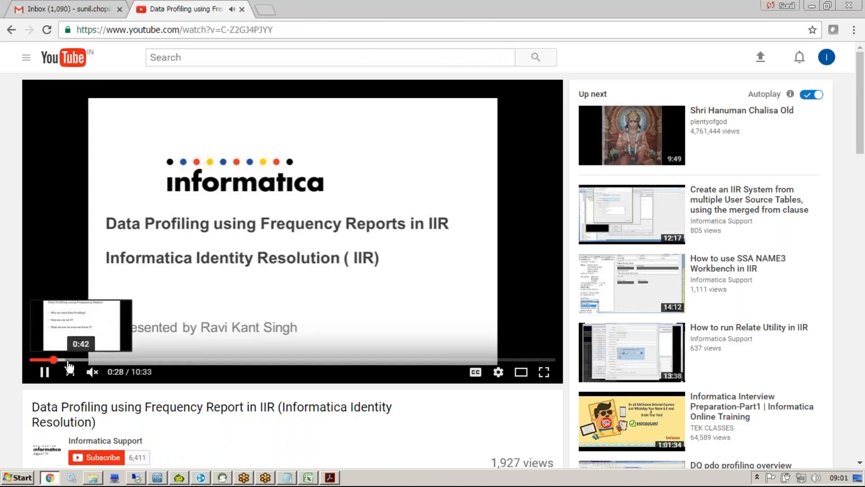
pyautogui.click(69, 360)
pyautogui.click(80, 360)
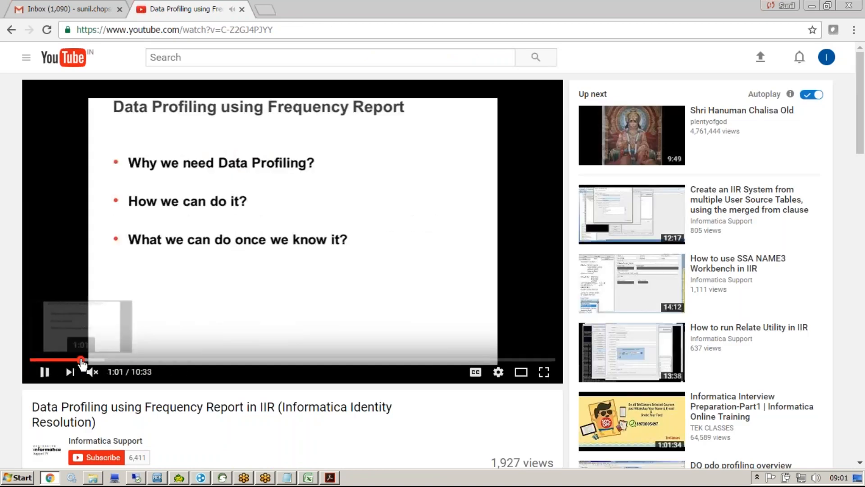
pyautogui.click(90, 360)
pyautogui.click(105, 360)
pyautogui.click(113, 360)
pyautogui.click(125, 360)
pyautogui.click(147, 360)
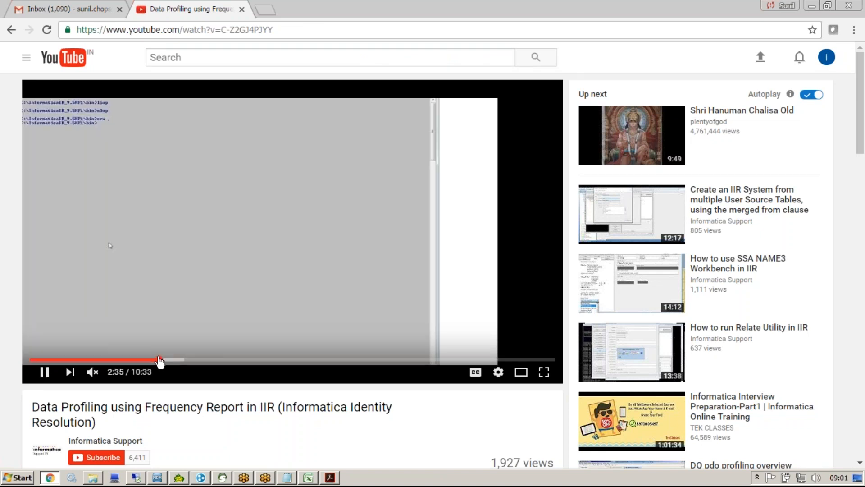
pyautogui.click(154, 360)
pyautogui.click(169, 360)
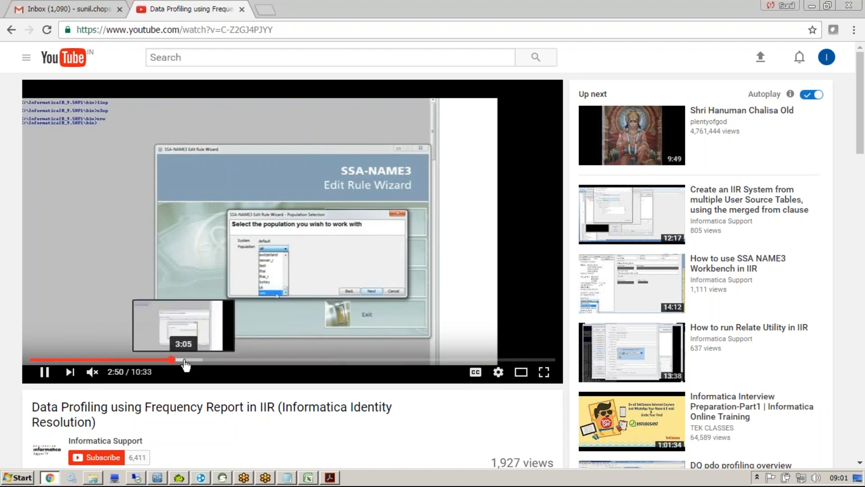
# Step: Go full screen and skim through the wizard steps to the frequency-sorted word table
pyautogui.click(544, 372)
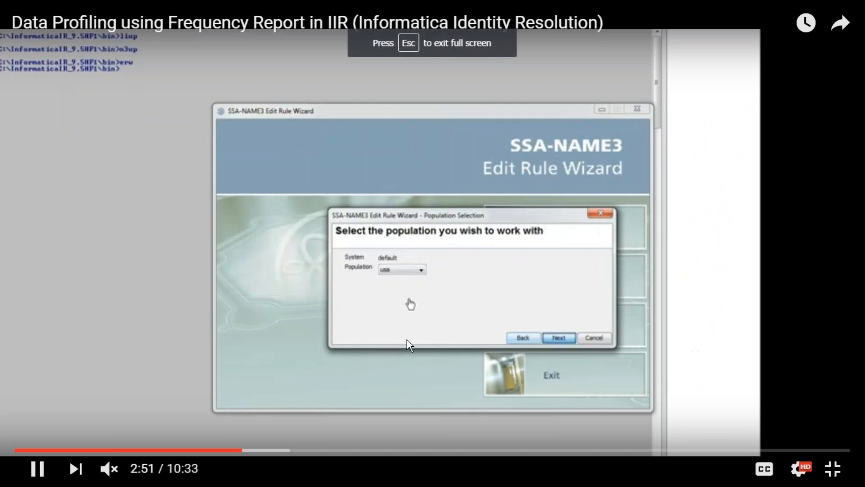
pyautogui.click(258, 450)
pyautogui.click(263, 450)
pyautogui.click(281, 450)
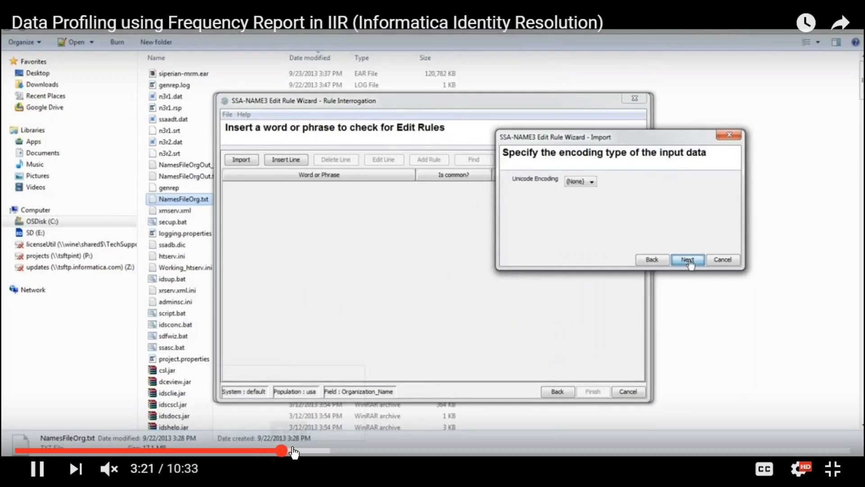
pyautogui.click(290, 450)
pyautogui.click(294, 450)
pyautogui.click(310, 450)
pyautogui.click(323, 450)
pyautogui.click(332, 450)
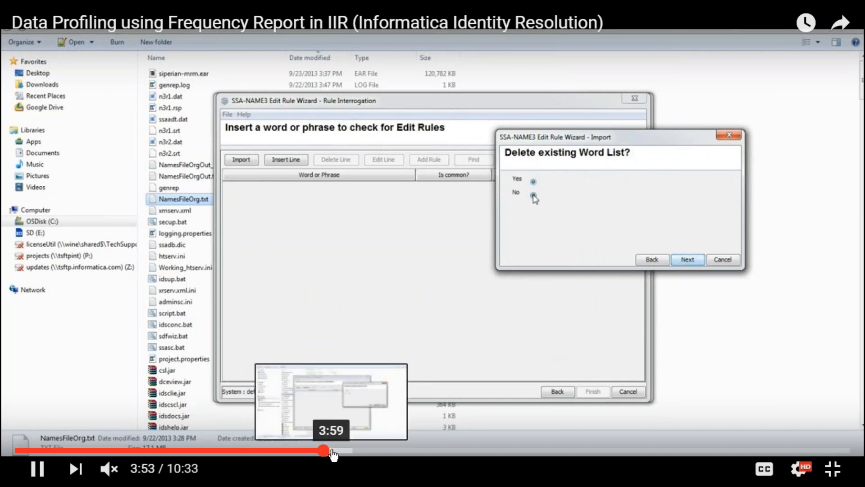
pyautogui.click(353, 450)
pyautogui.click(364, 450)
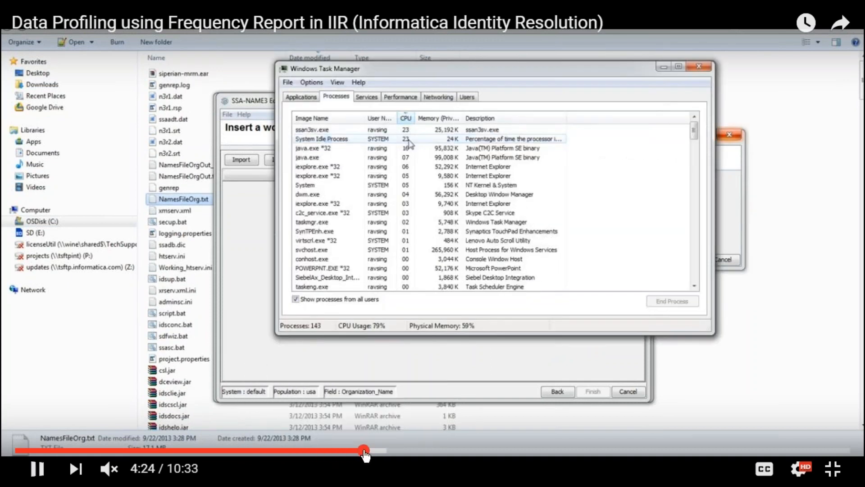
pyautogui.click(375, 449)
pyautogui.click(393, 450)
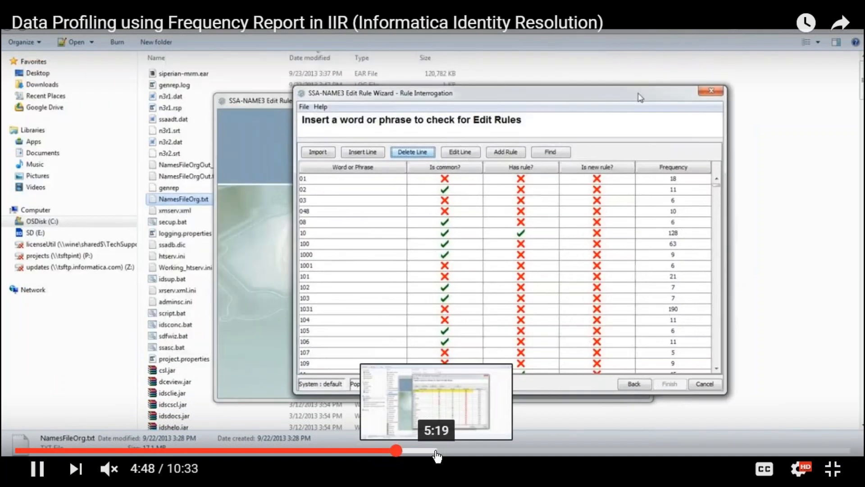
pyautogui.click(427, 450)
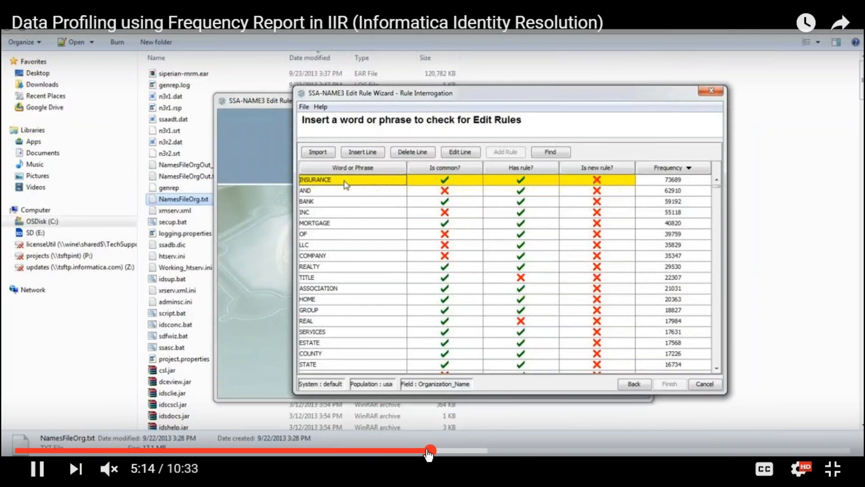
# Step: Skim past the genrep command and frequency report output, pausing on the Summary slide at 9:51
pyautogui.moveTo(429, 451); pyautogui.dragTo(497, 450)
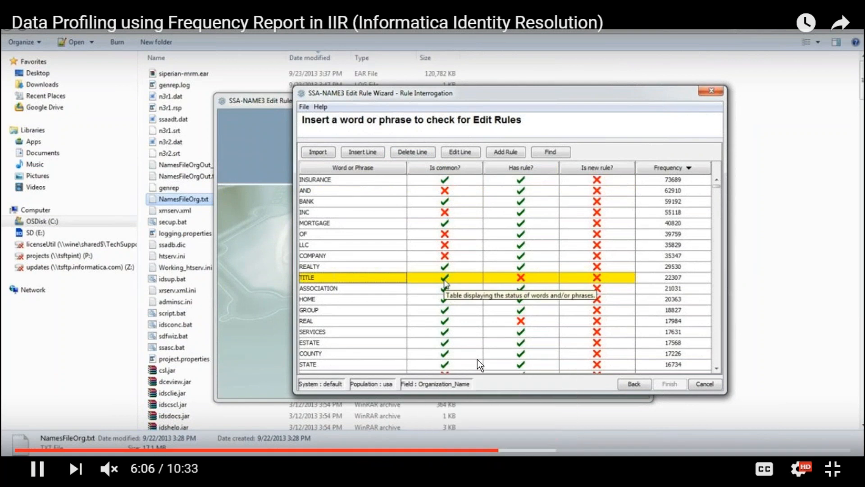
pyautogui.click(516, 451)
pyautogui.click(531, 451)
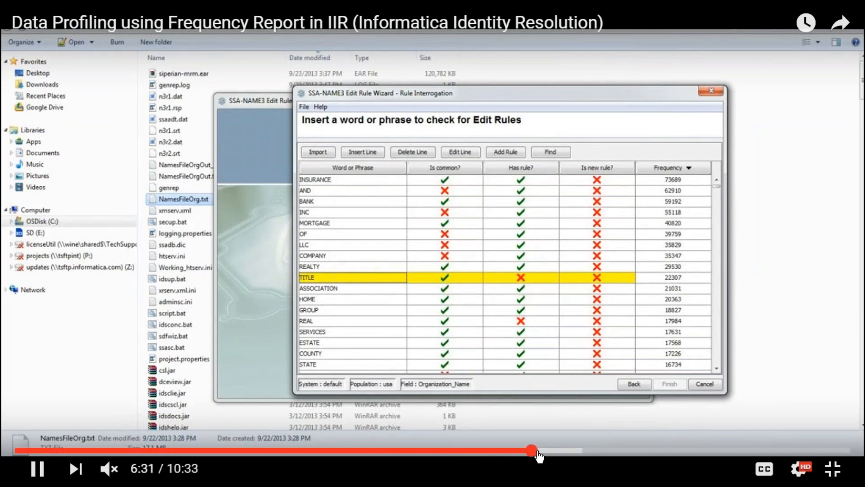
pyautogui.click(549, 451)
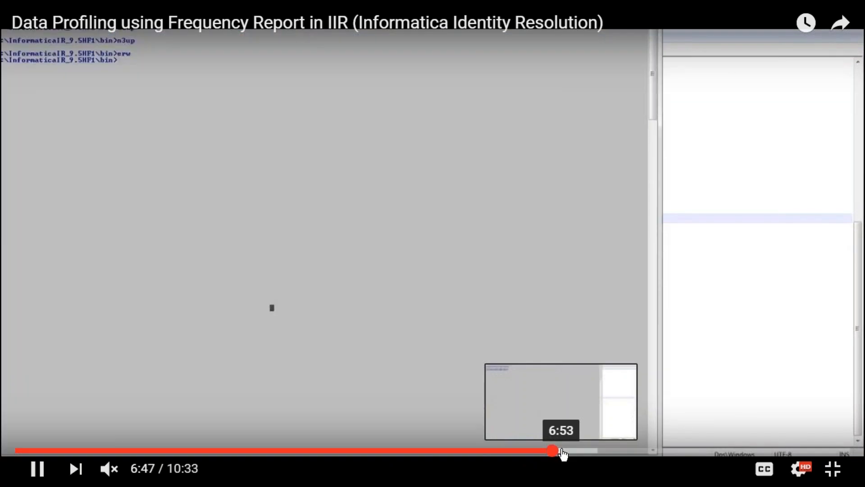
pyautogui.click(562, 452)
pyautogui.click(586, 452)
pyautogui.click(593, 452)
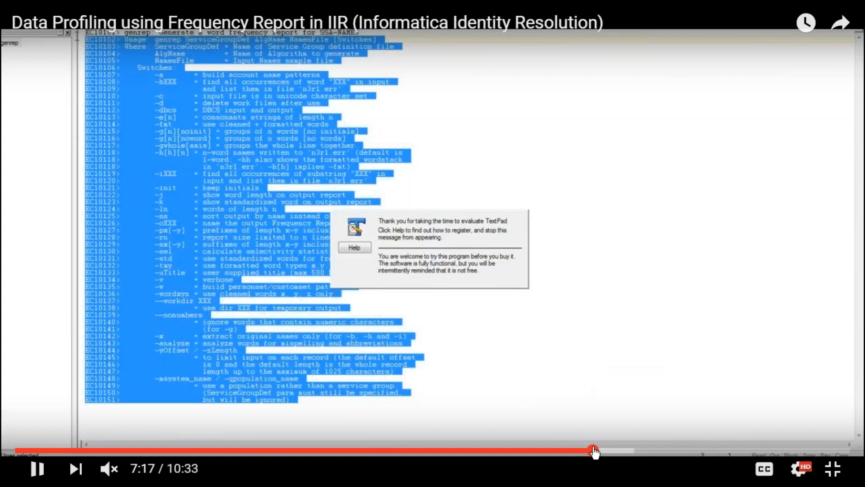
pyautogui.click(610, 450)
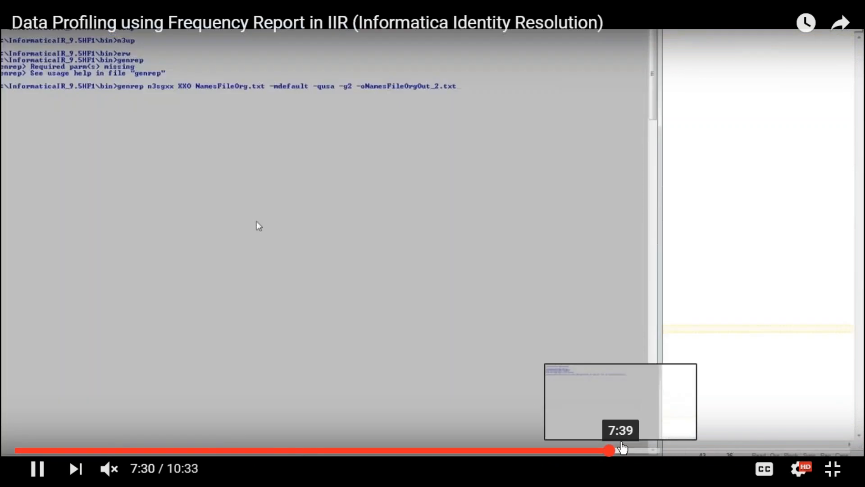
pyautogui.click(620, 451)
pyautogui.click(652, 450)
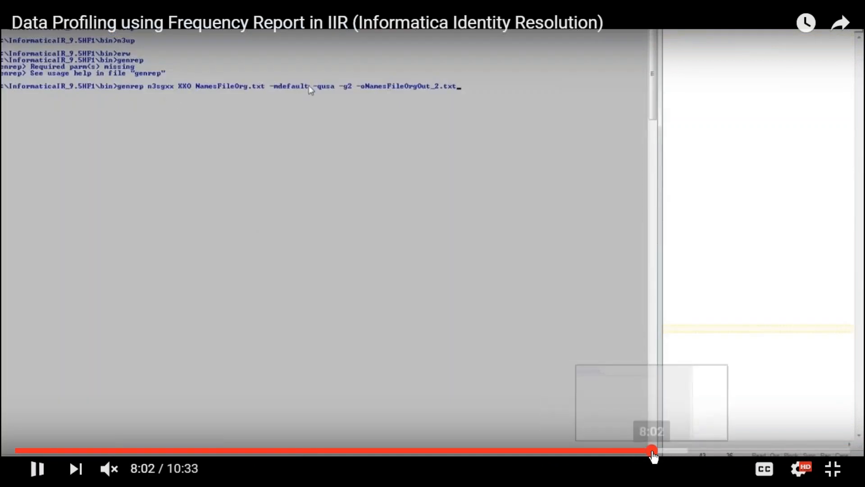
pyautogui.click(678, 450)
pyautogui.click(697, 451)
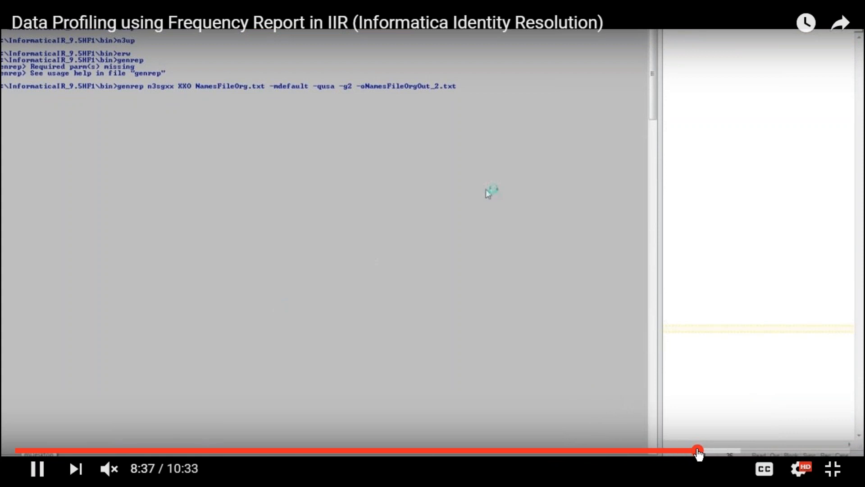
pyautogui.click(734, 451)
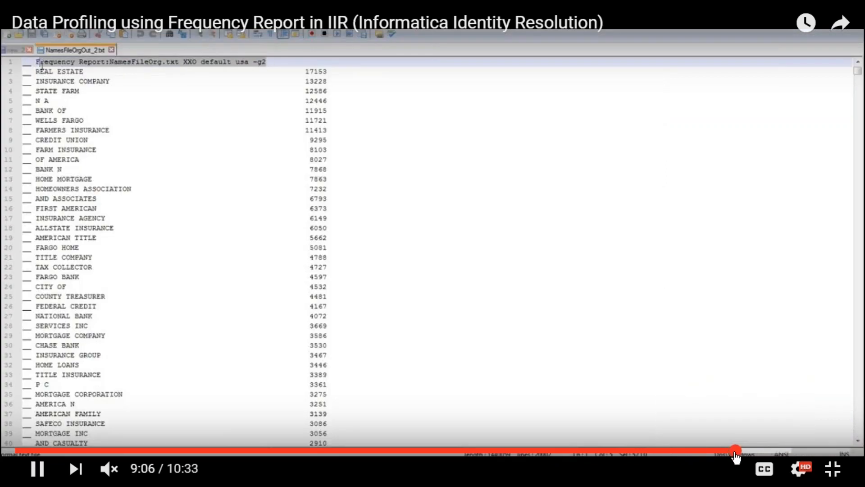
pyautogui.click(757, 450)
pyautogui.click(776, 450)
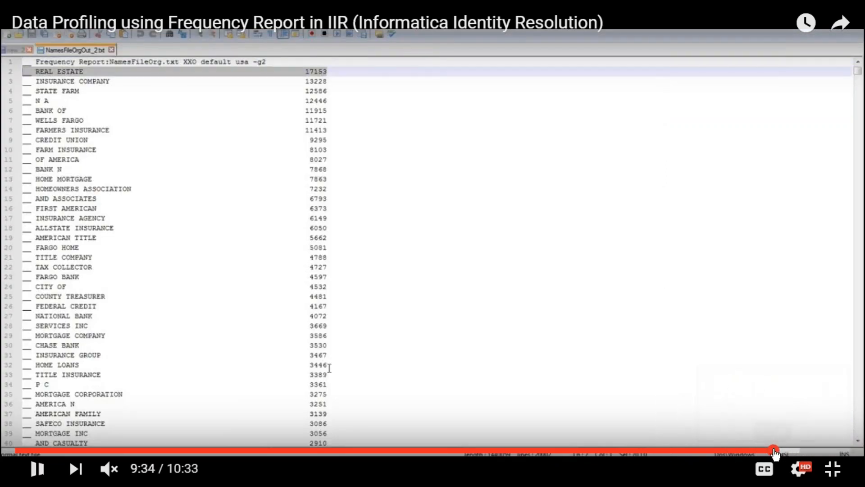
pyautogui.click(786, 451)
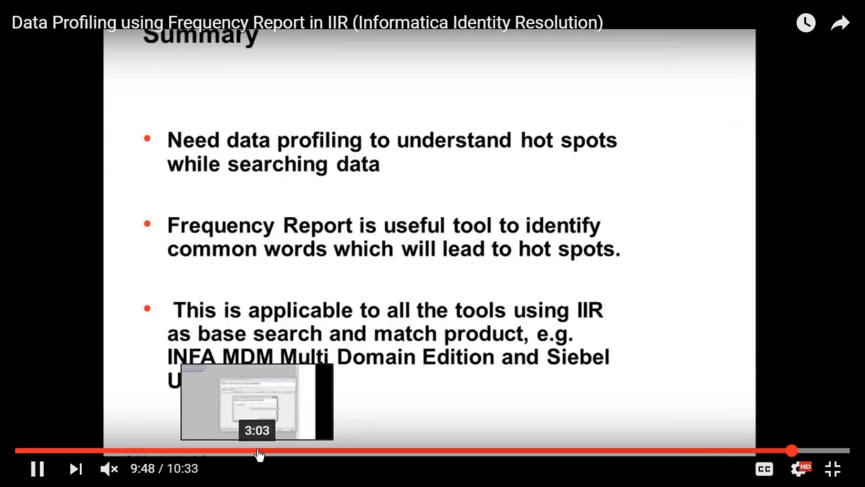
pyautogui.click(402, 264)
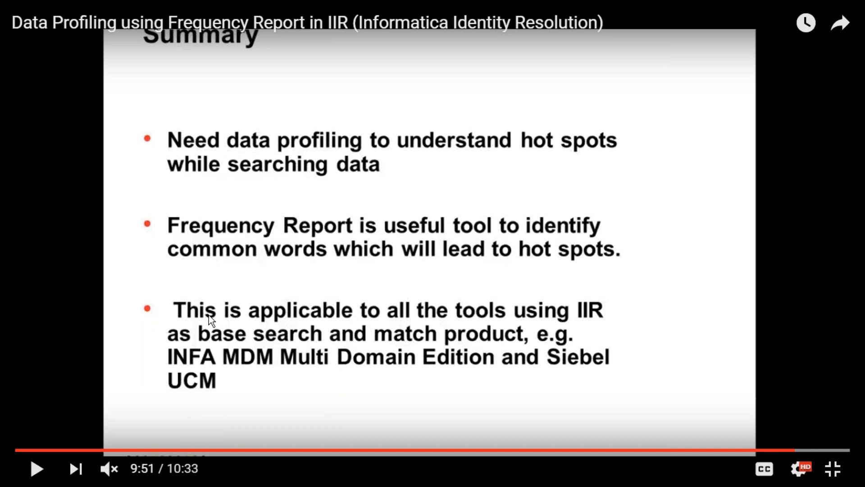
pyautogui.press('Escape')
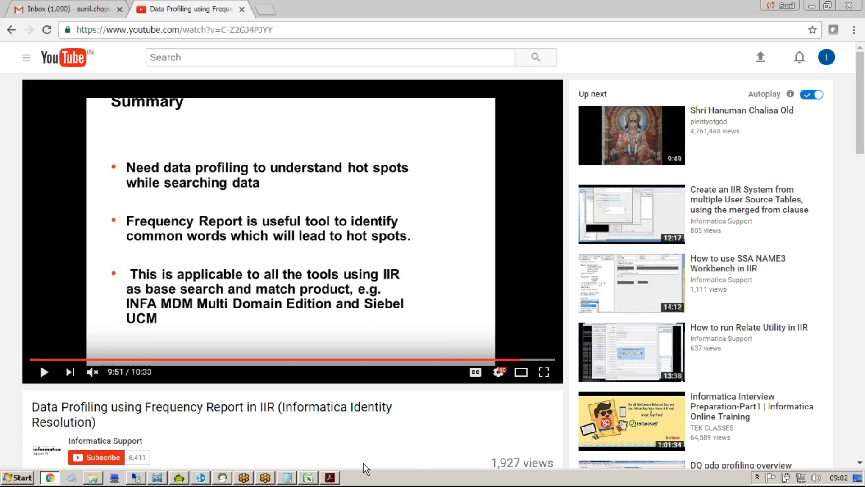
# Step: Connect to the ORS_SAMPLE database without saving settings and open Product's Match/Merge Setup
pyautogui.click(158, 479)
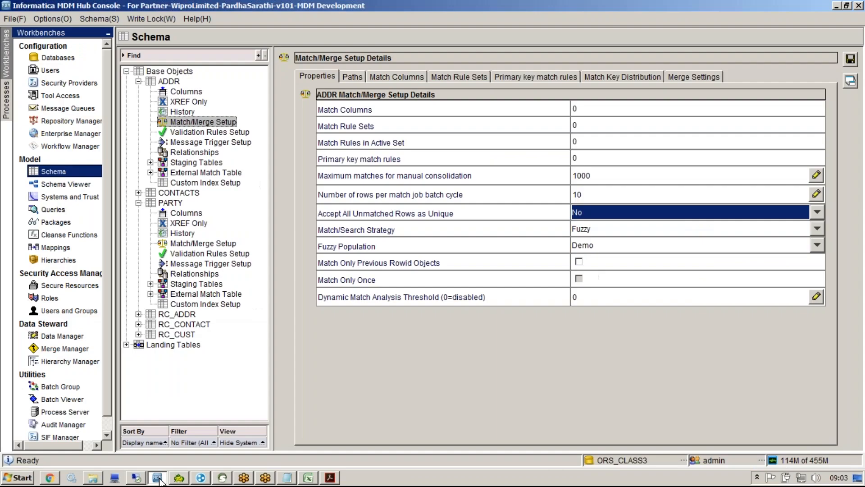
pyautogui.doubleClick(625, 460)
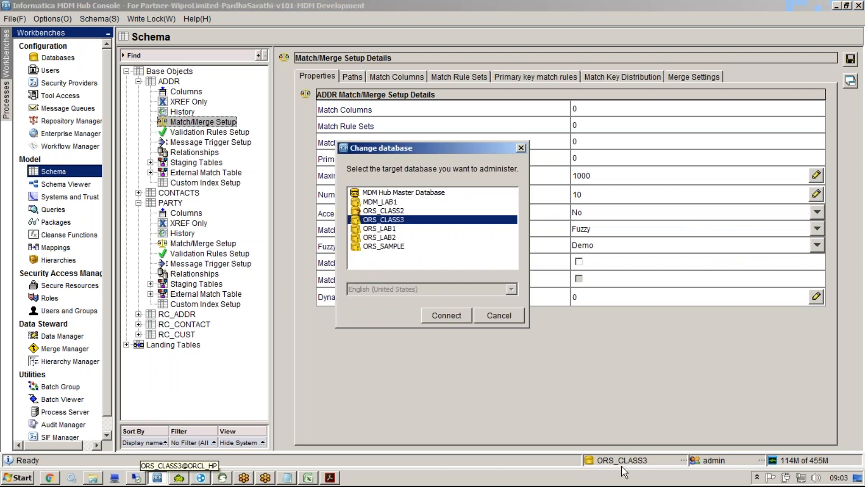
pyautogui.doubleClick(388, 247)
pyautogui.click(642, 272)
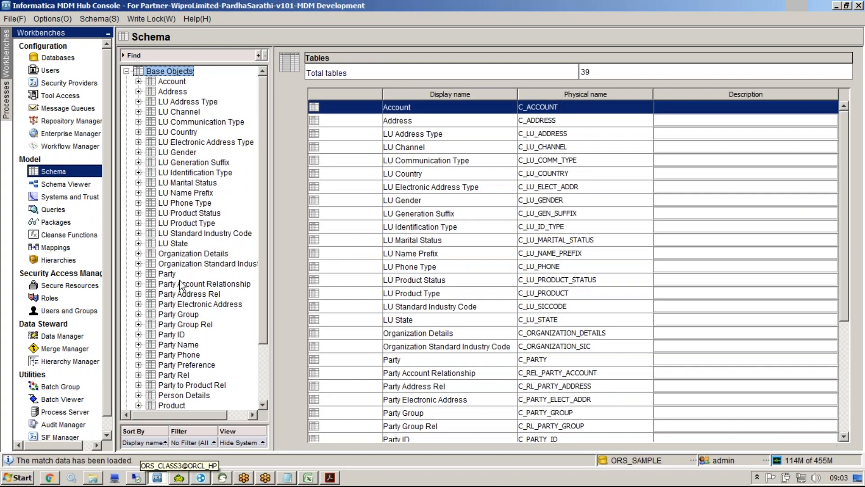
pyautogui.scroll(-1, 260, 277)
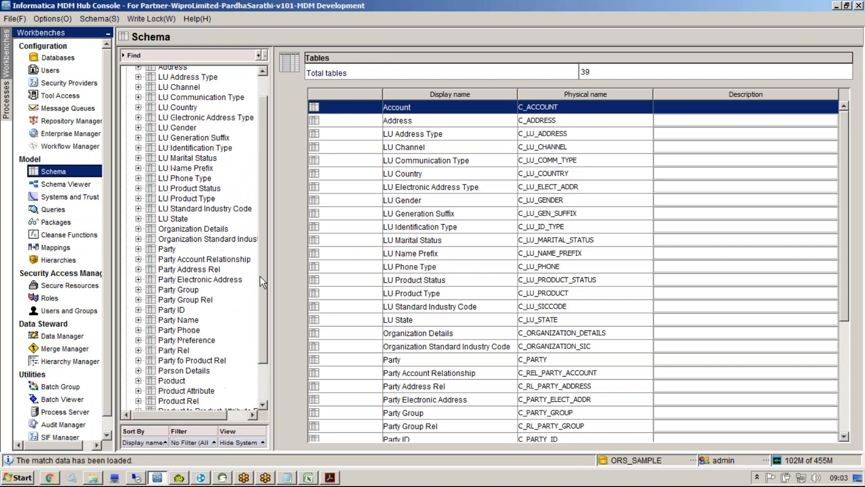
pyautogui.scroll(-2, 260, 276)
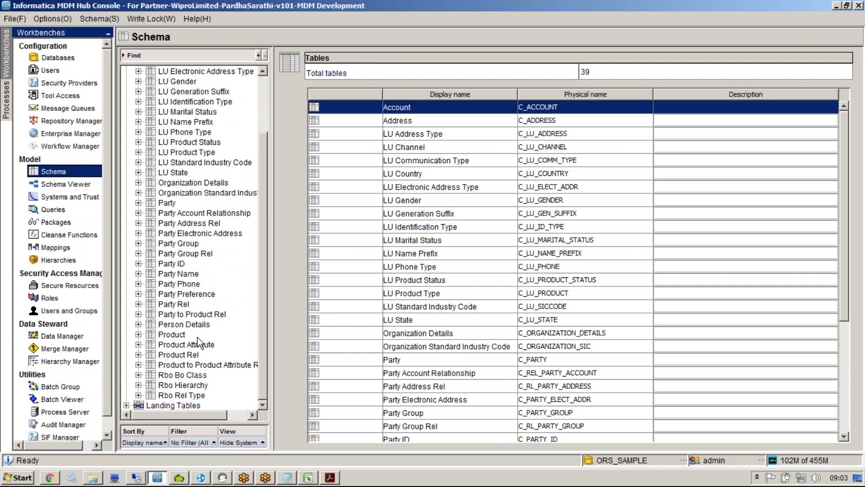
pyautogui.click(177, 336)
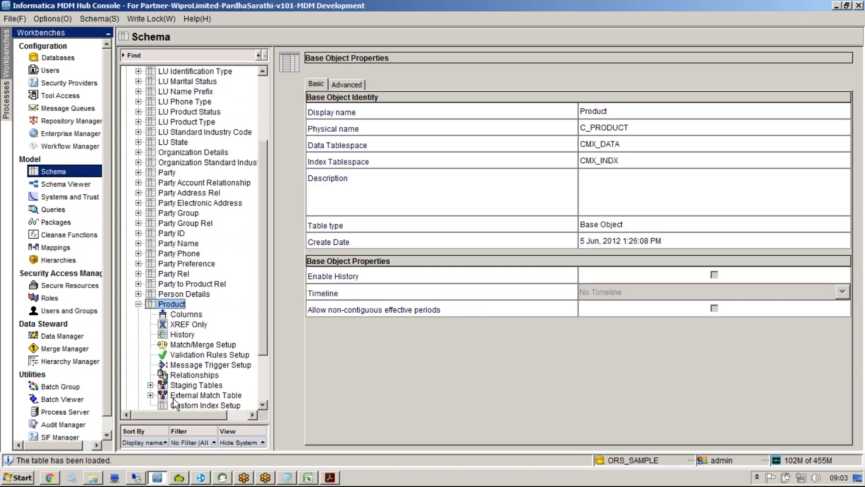
pyautogui.click(191, 345)
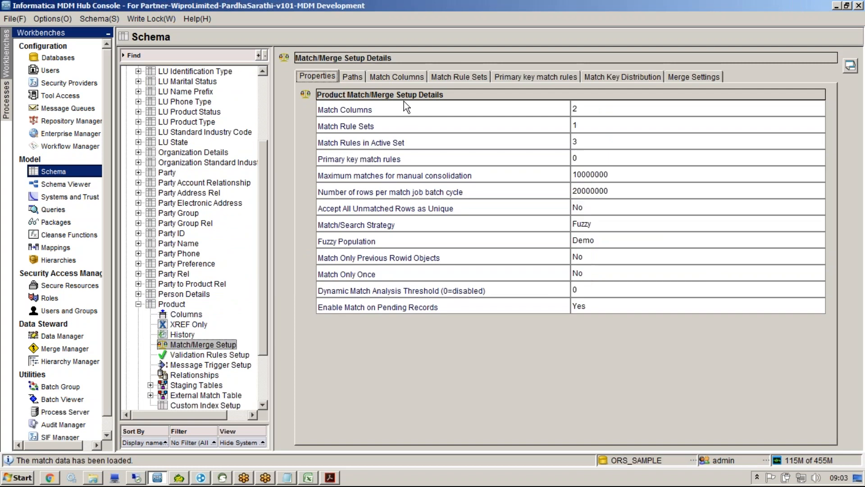
# Step: Inspect Product's match columns Address_Part1 and Ex_Product_Number, selecting Address_Part1's fuzzy key type value
pyautogui.click(396, 77)
pyautogui.click(358, 206)
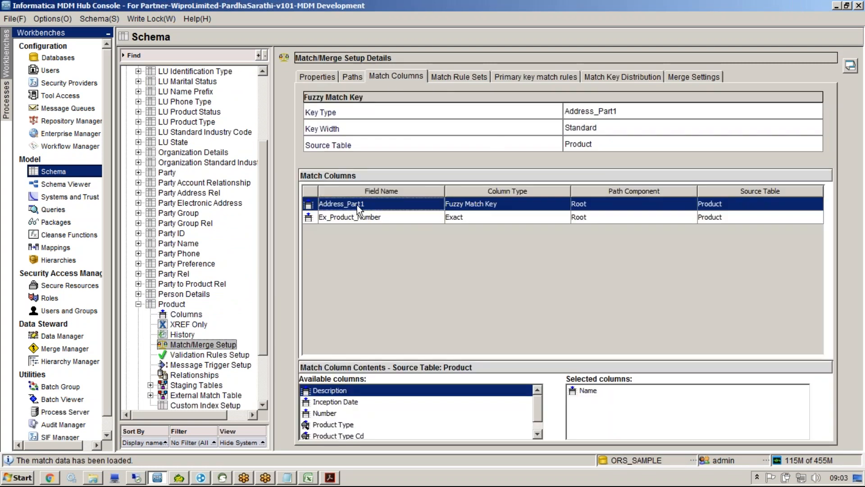
pyautogui.click(583, 391)
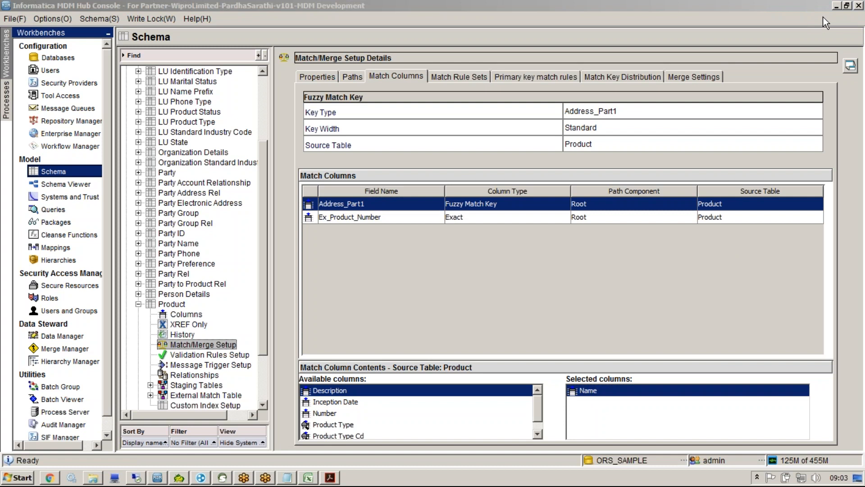
pyautogui.click(559, 215)
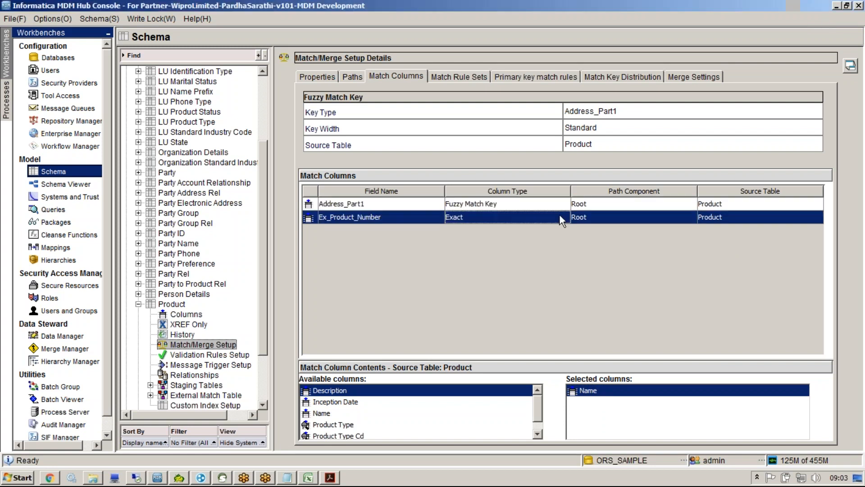
pyautogui.click(557, 209)
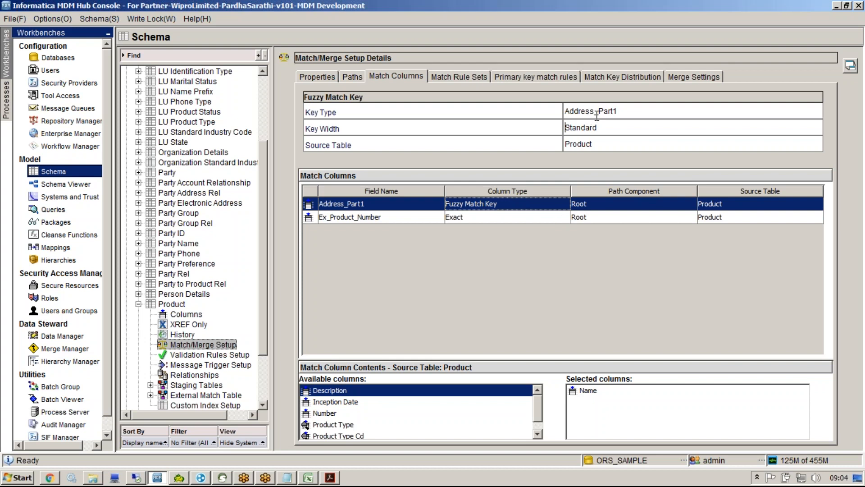
pyautogui.doubleClick(621, 112)
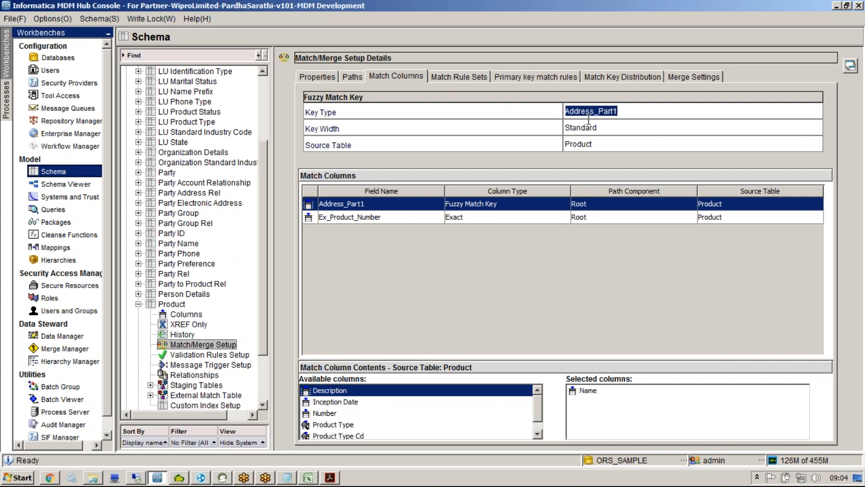
pyautogui.press('End')
pyautogui.moveTo(620, 112); pyautogui.dragTo(557, 103)
# Step: Acquire a write lock and view the fuzzy match key type options without changing them
pyautogui.click(135, 18)
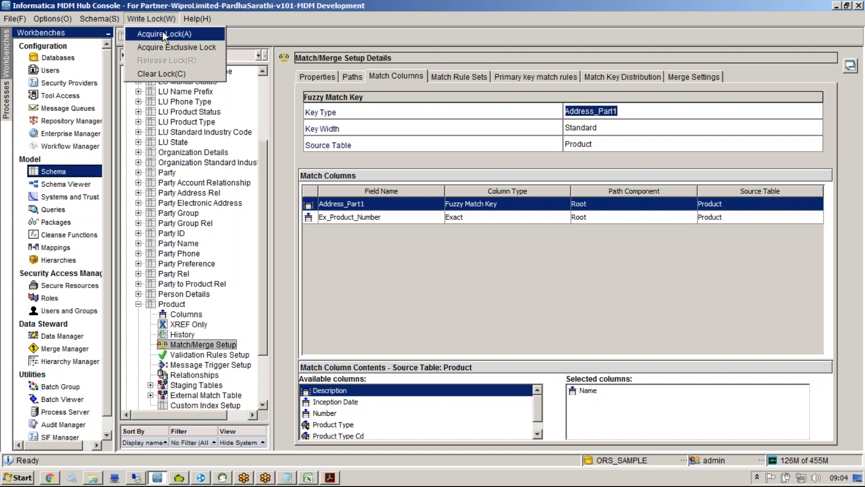
pyautogui.click(163, 30)
pyautogui.click(629, 112)
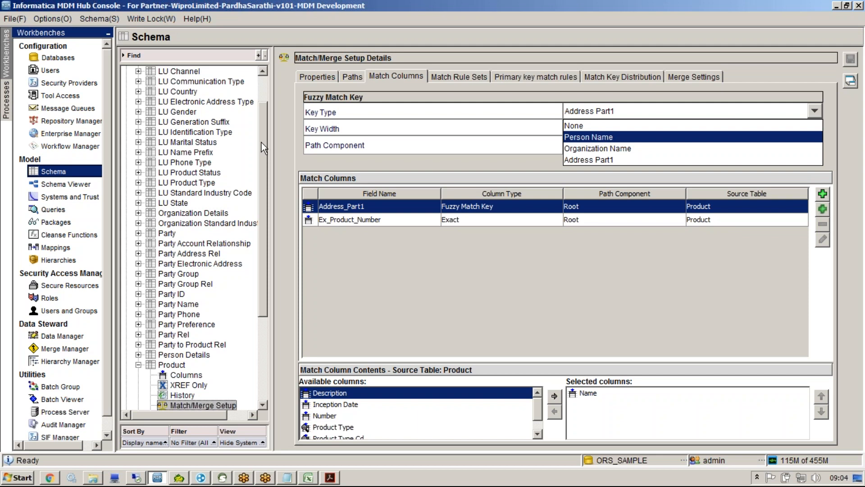
pyautogui.click(361, 237)
# Step: Return to the Notepad notes with the caret on the IIR line
pyautogui.click(286, 477)
pyautogui.click(300, 370)
pyautogui.press('Down')
pyautogui.press('Down')
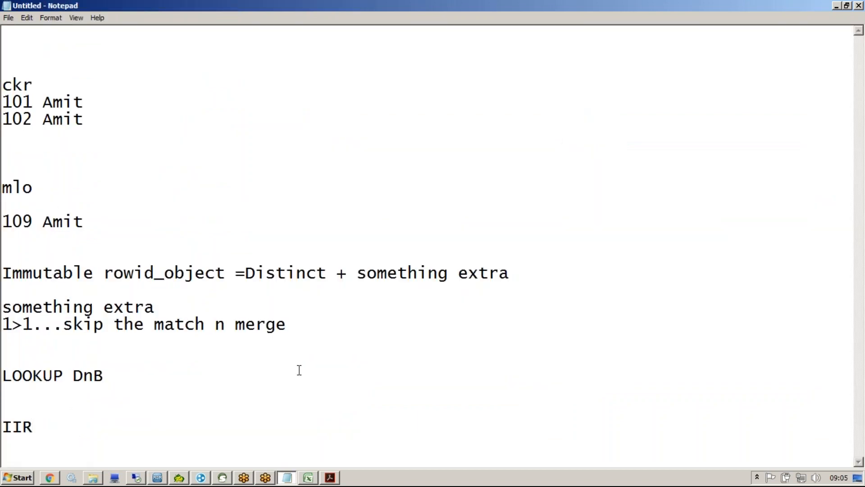
# Step: Add a 'loaded bo' note a couple of lines below IIR
pyautogui.press('End')
pyautogui.press('Return')
pyautogui.press('Return')
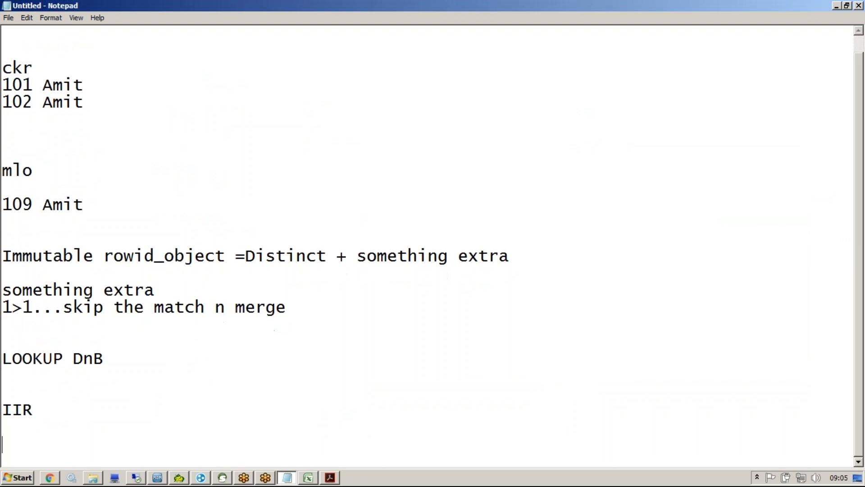
pyautogui.press('Return')
pyautogui.press('Return')
pyautogui.press('Return')
pyautogui.press('Return')
pyautogui.press('Return')
pyautogui.press('Return')
pyautogui.write('1oaded bo')
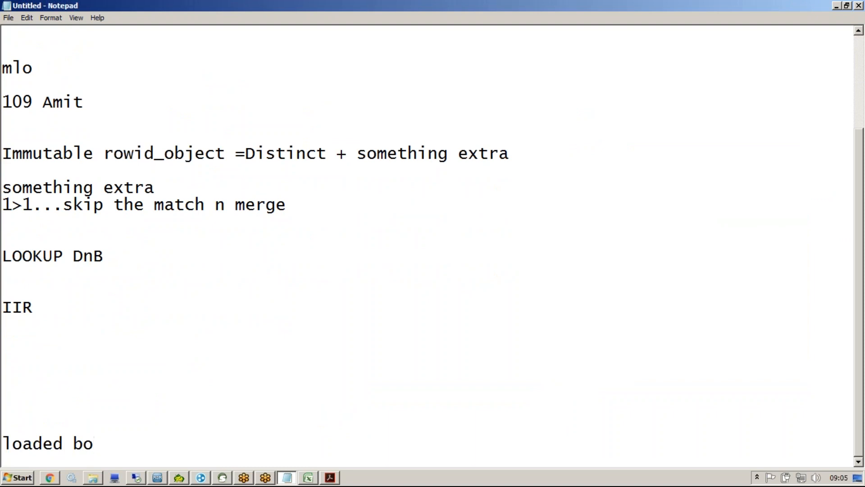
pyautogui.press('Return')
pyautogui.press('Return')
pyautogui.press('Return')
pyautogui.press('Return')
pyautogui.press('Return')
pyautogui.press('Return')
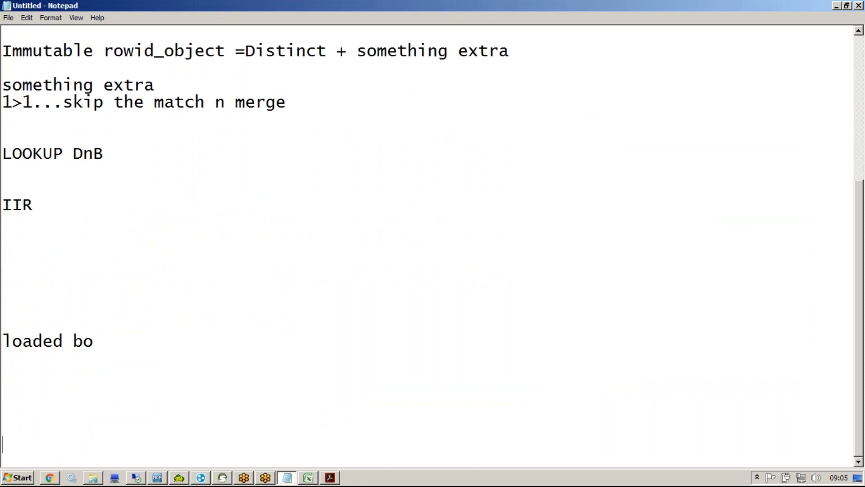
# Step: Add a 'ckr' heading with a sample name and a variant with an extra initial, then highlight them
pyautogui.write('Amit')
pyautogui.press('Up')
pyautogui.write('ckr')
pyautogui.press('Left')
pyautogui.press('Down')
pyautogui.press('End')
pyautogui.press('Return')
pyautogui.write('Amit ')
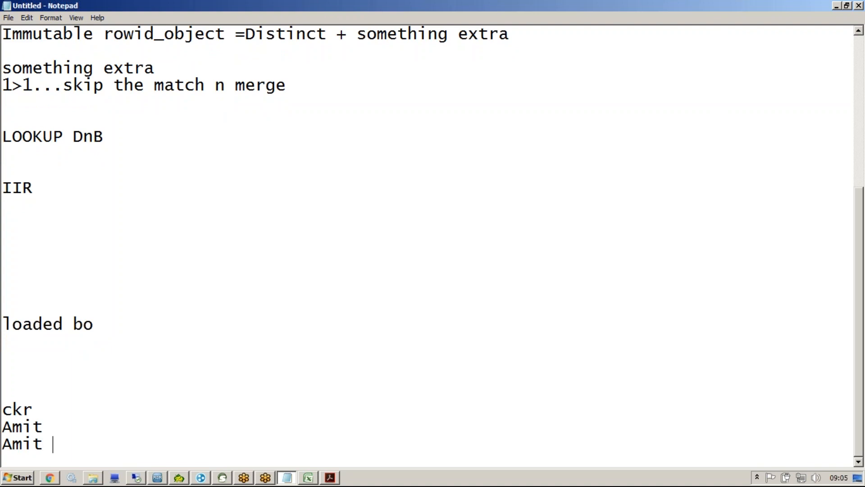
pyautogui.write('k')
pyautogui.doubleClick(6, 424)
pyautogui.moveTo(71, 443); pyautogui.dragTo(6, 445)
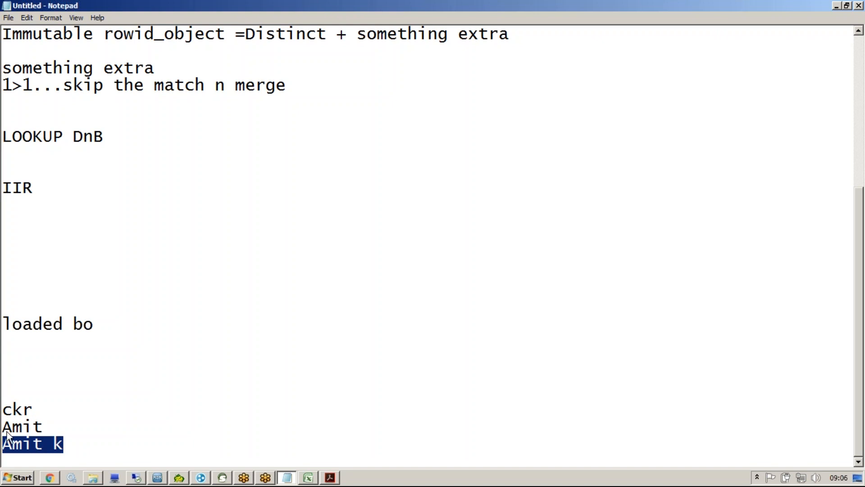
# Step: Highlight the name examples and the 'loaded bo' note to point them out
pyautogui.click(30, 436)
pyautogui.moveTo(64, 445); pyautogui.dragTo(9, 432)
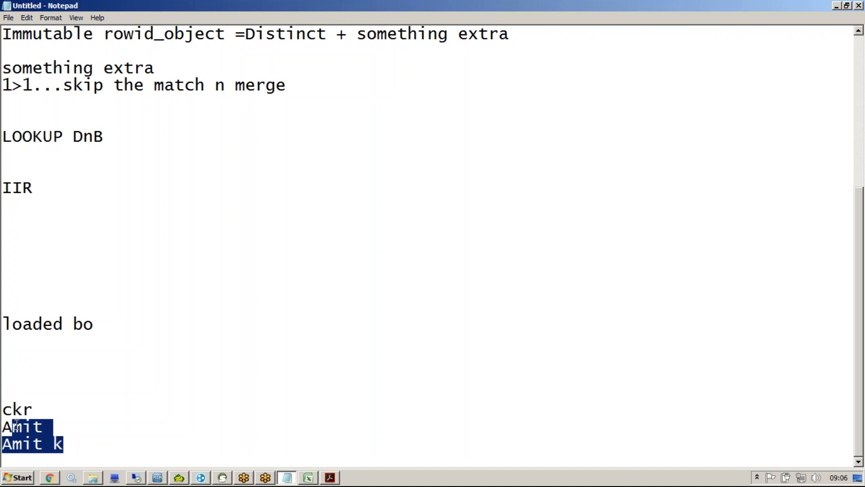
pyautogui.moveTo(97, 326); pyautogui.dragTo(5, 324)
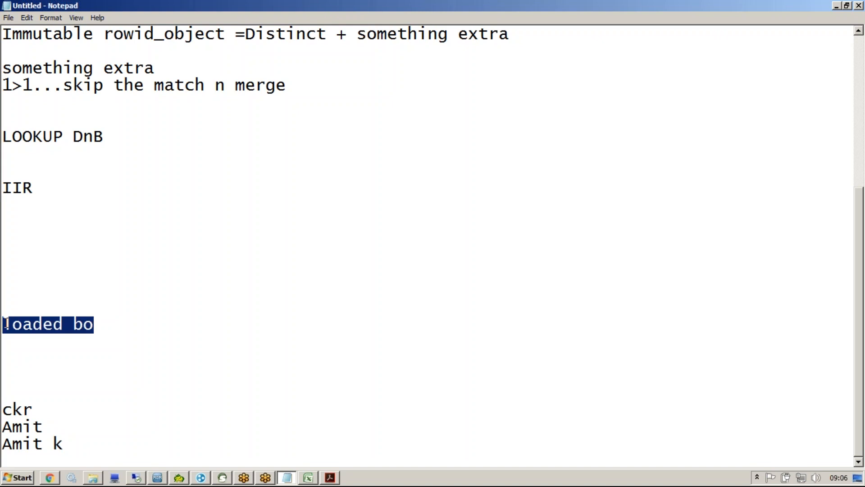
pyautogui.click(98, 324)
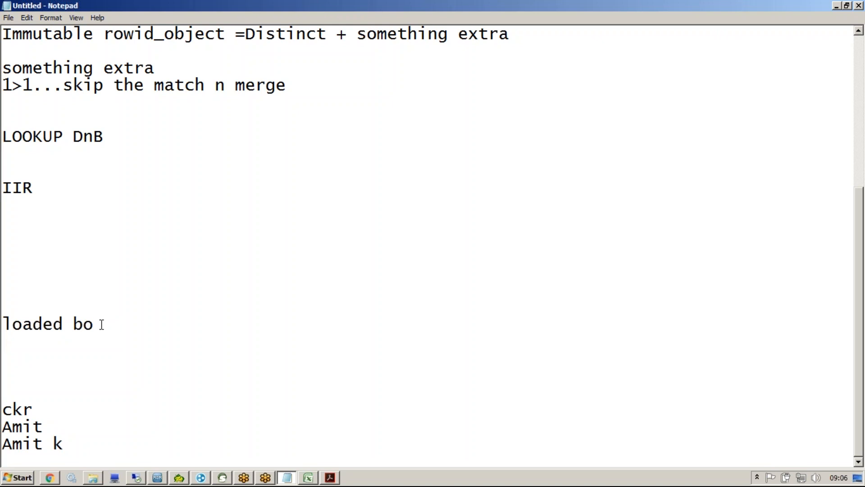
pyautogui.moveTo(101, 325); pyautogui.dragTo(7, 335)
pyautogui.moveTo(48, 426); pyautogui.dragTo(7, 426)
pyautogui.click(72, 444)
pyautogui.keyDown('shift'); pyautogui.click(6, 446); pyautogui.keyUp('shift')
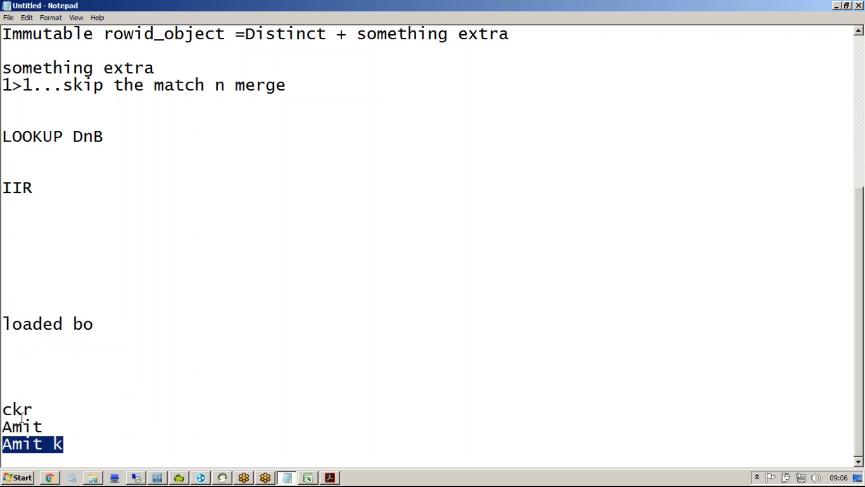
# Step: Add the lines '4*4' and '4*1' beneath 'loaded bo'
pyautogui.click(34, 366)
pyautogui.write('4*4')
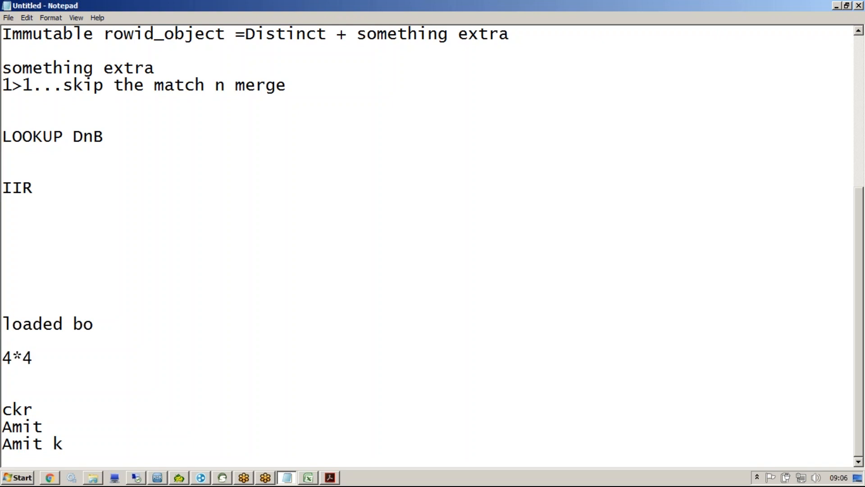
pyautogui.press('Return')
pyautogui.write('4*1')
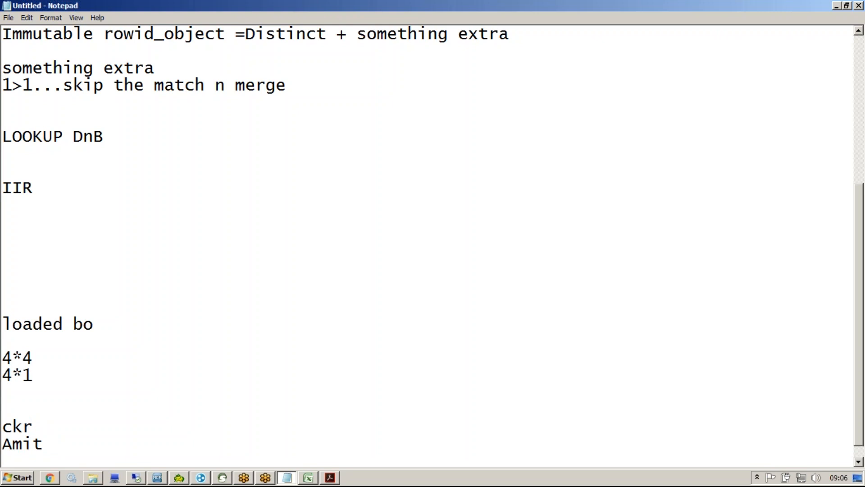
pyautogui.click(376, 207)
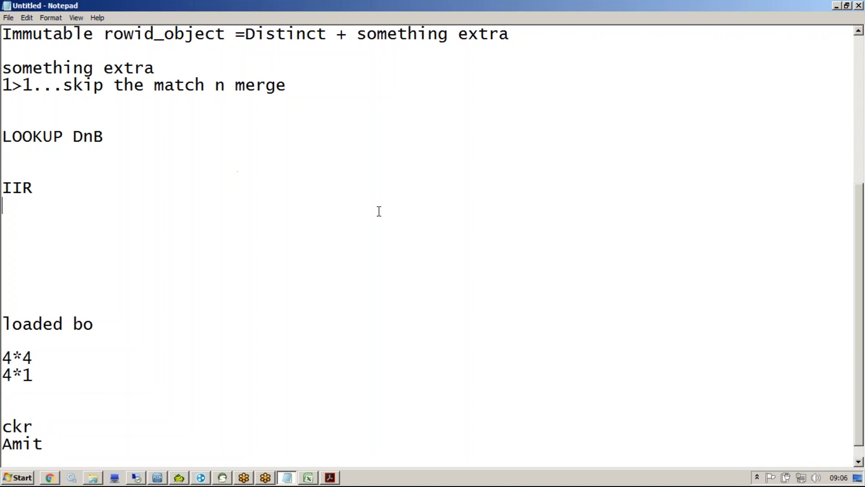